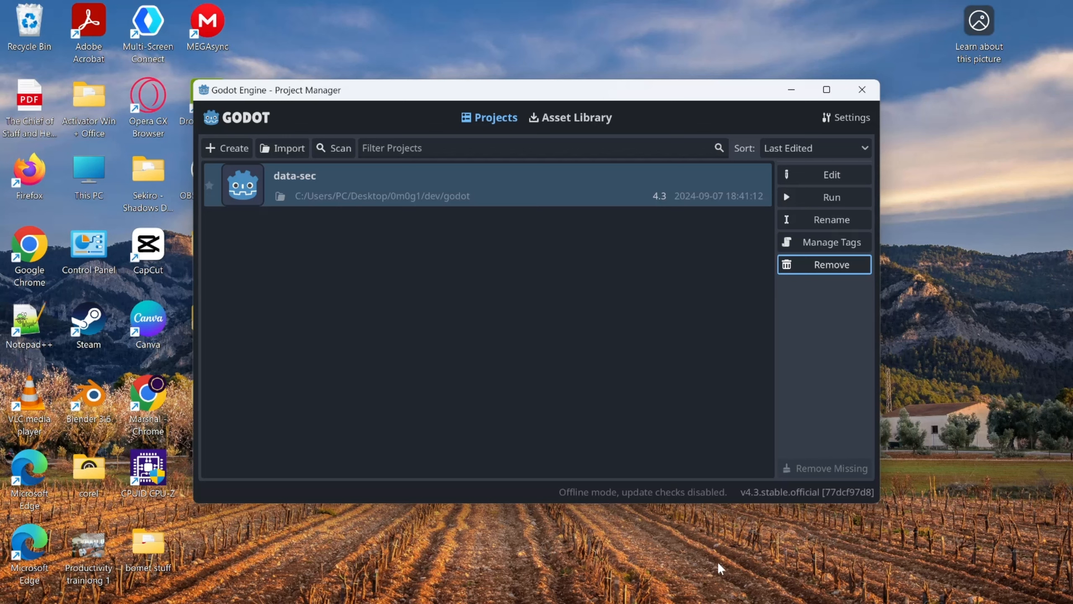
Switch to the open sokoban project in the editor and run the game.
mouse_move(753, 586)
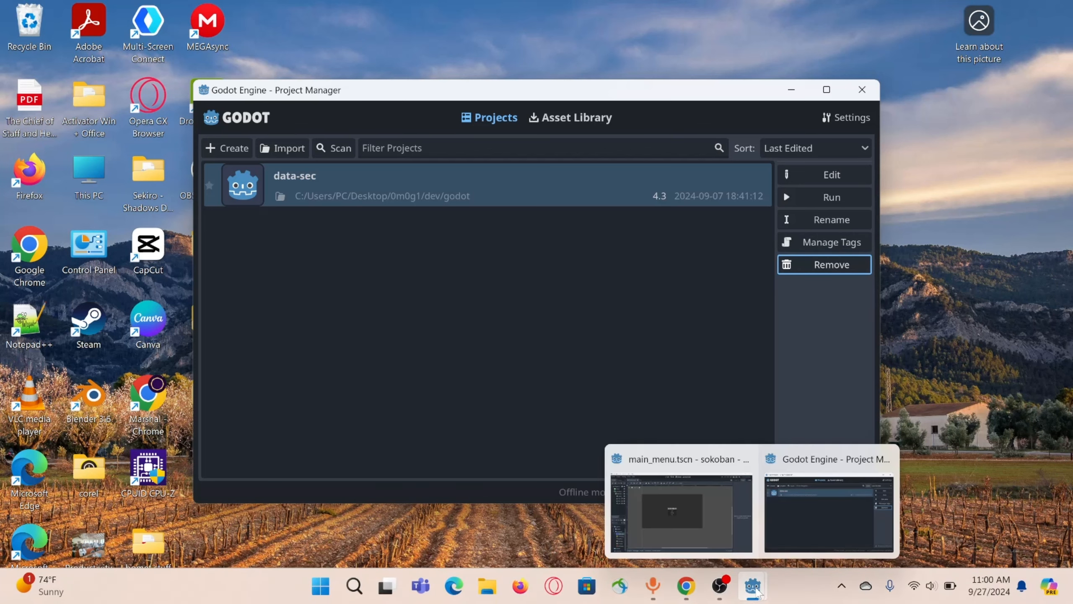
left_click(720, 525)
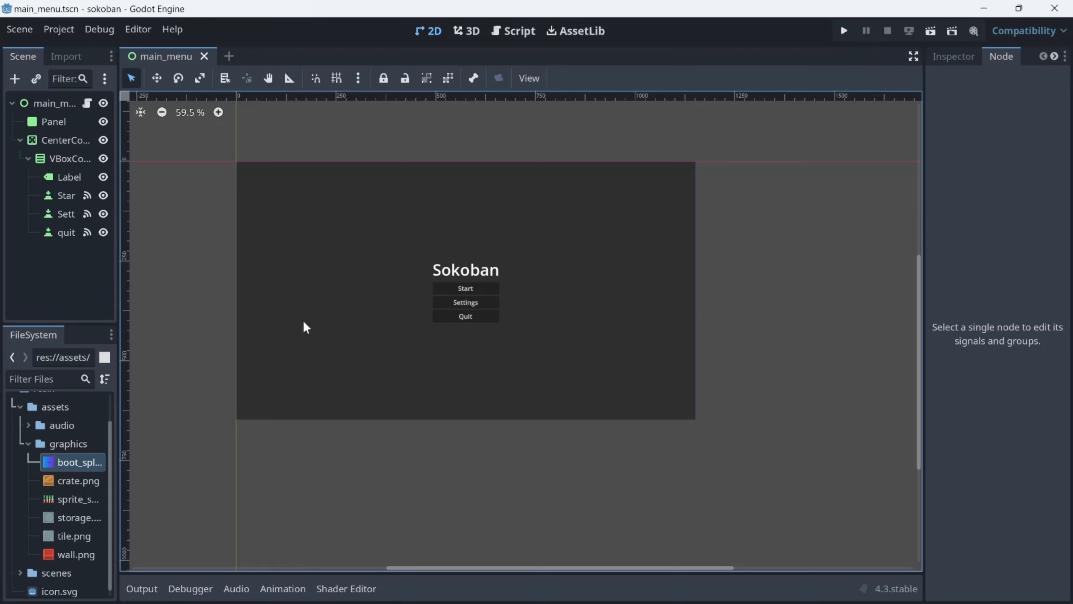
left_click(851, 33)
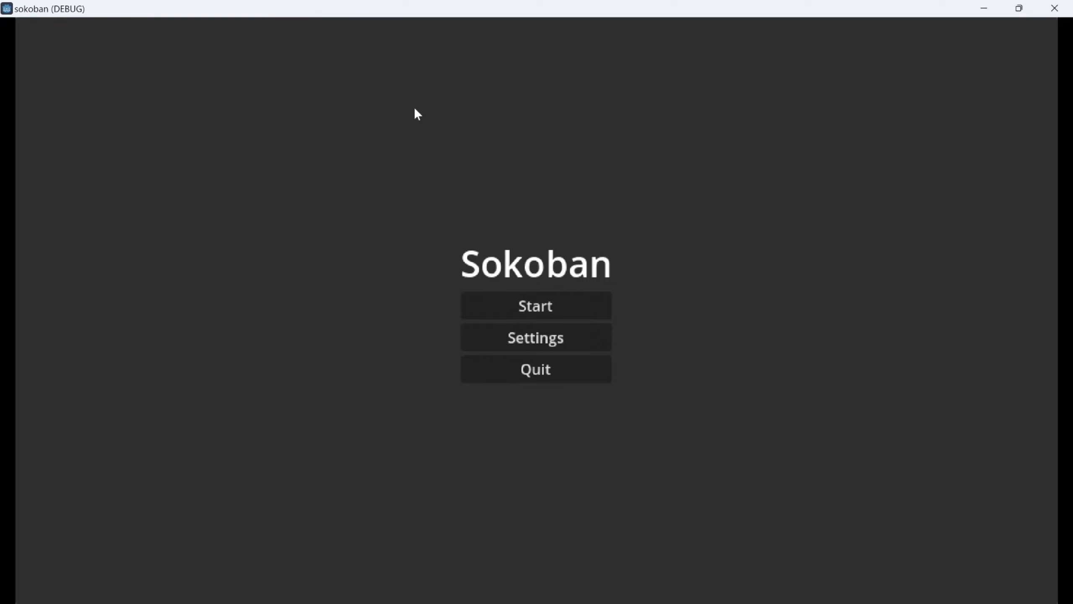
View the game's settings screen, try the volume slider, and return to the main menu.
left_click(552, 338)
mouse_move(767, 354)
left_mouse_down()
mouse_move(703, 355)
mouse_move(777, 352)
mouse_move(678, 367)
mouse_move(781, 359)
left_mouse_up()
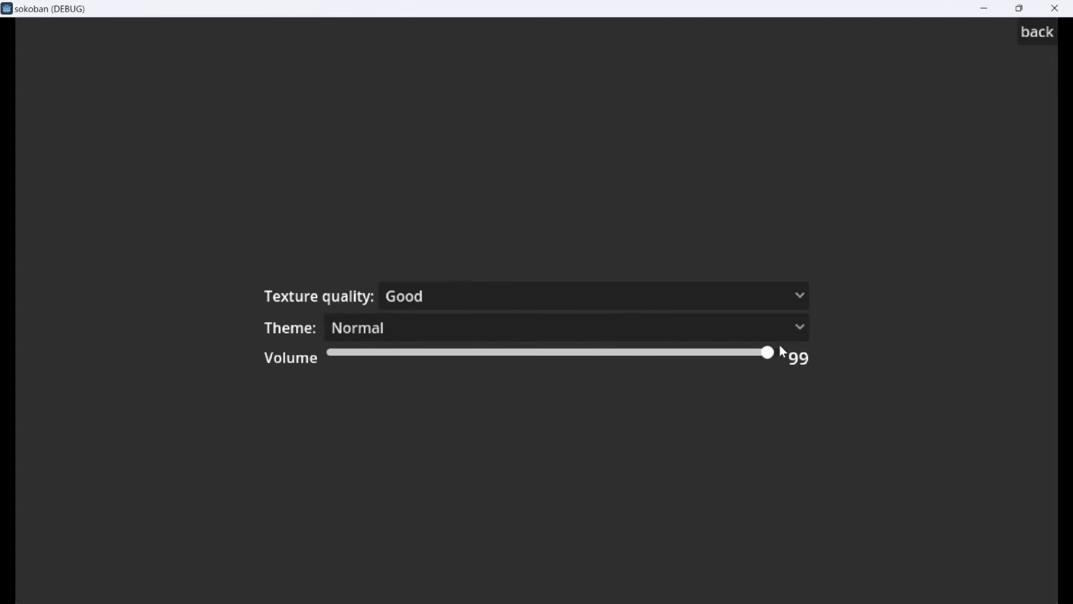
left_click(1038, 34)
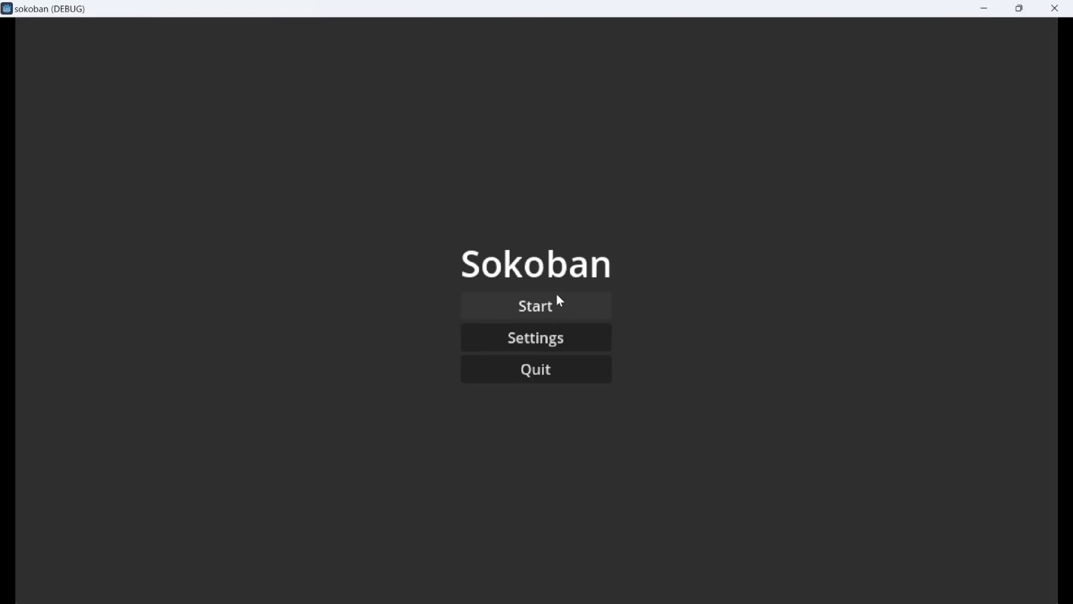
Start the game on level 1 and lower the system volume to 14.
left_click(557, 305)
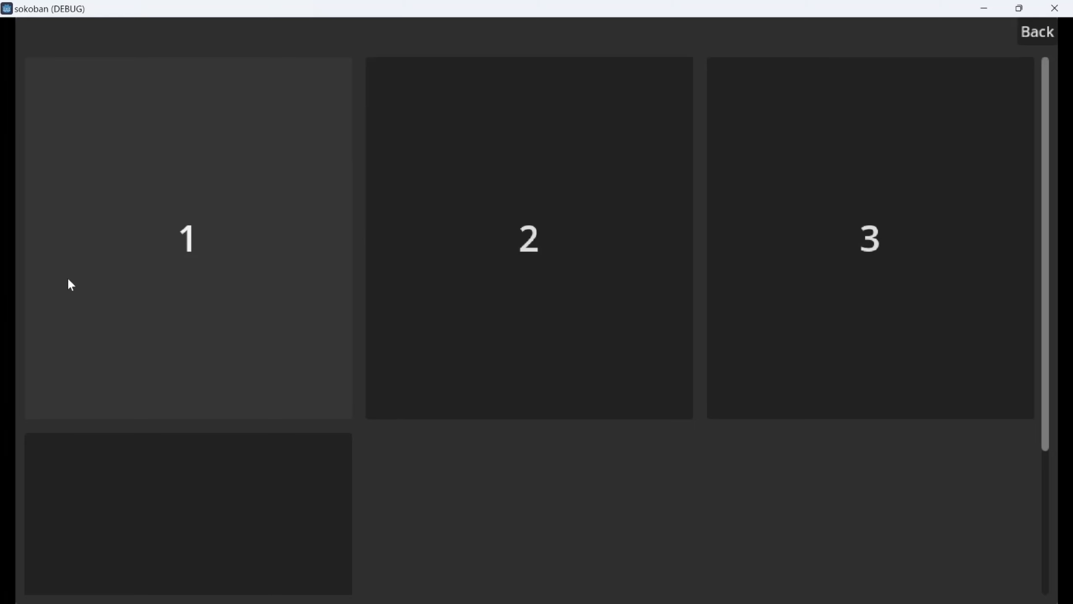
left_click(196, 263)
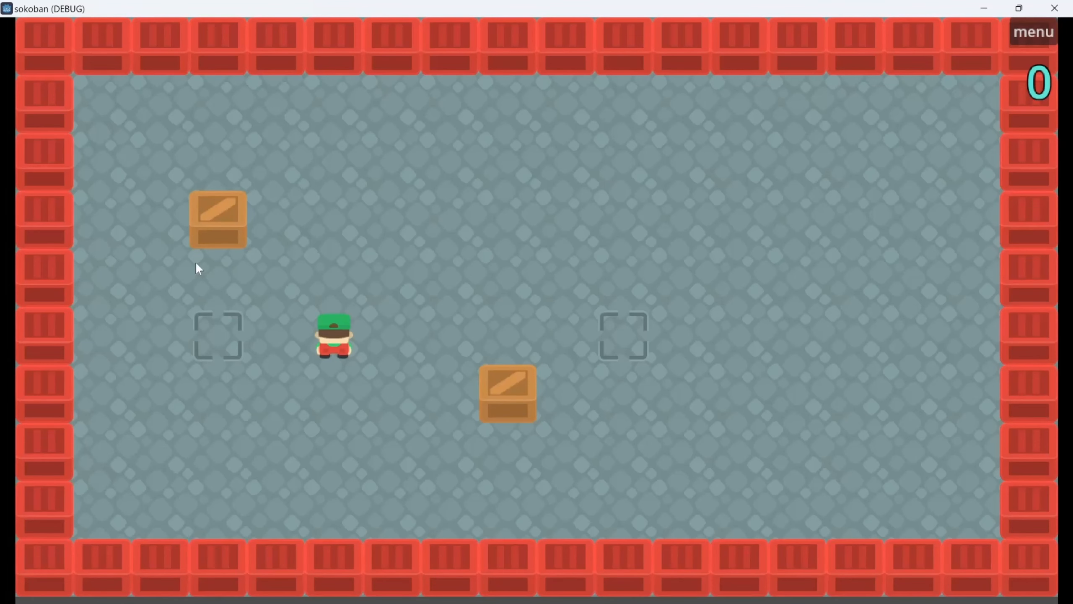
key("XF86AudioLowerVolume")
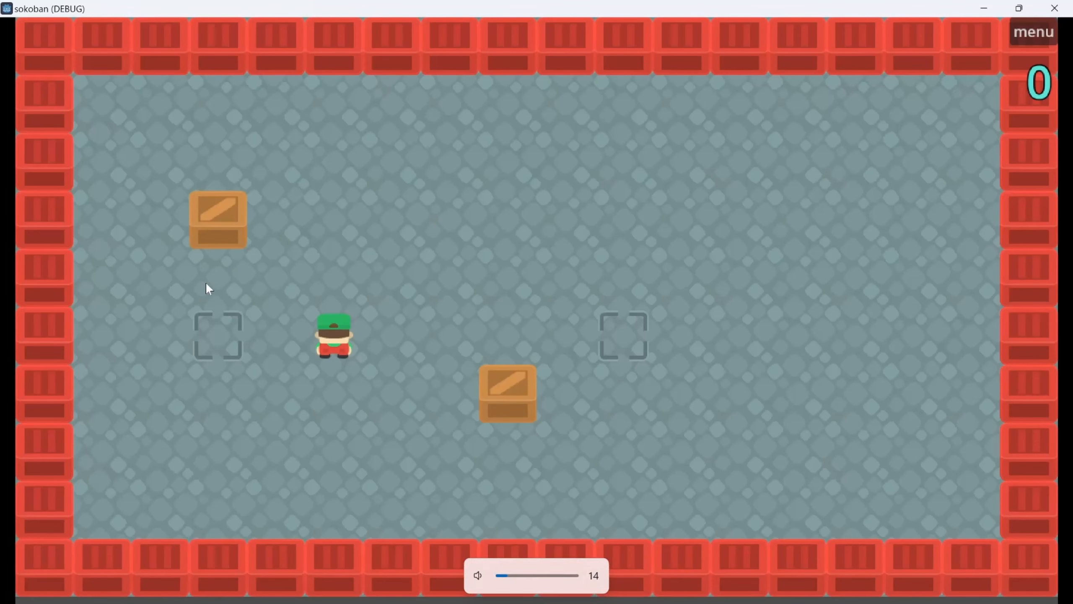
Walk the character above the upper crate and push the crate down one tile.
key("Up")
key("Up")
key("Up")
key("Left")
key("Left")
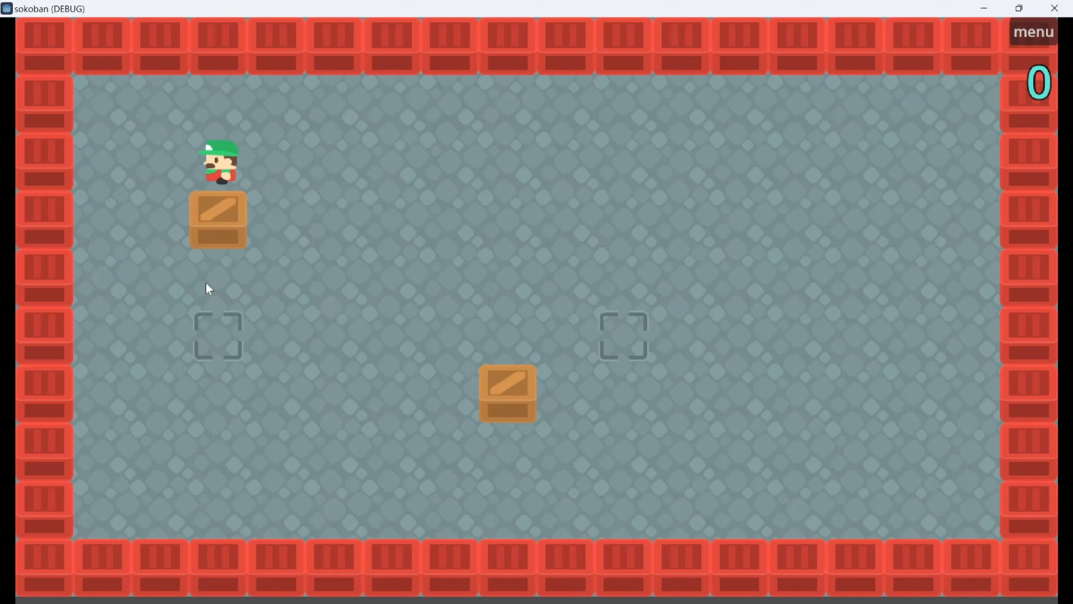
key("Down")
key("Right")
key("Down")
key("Up")
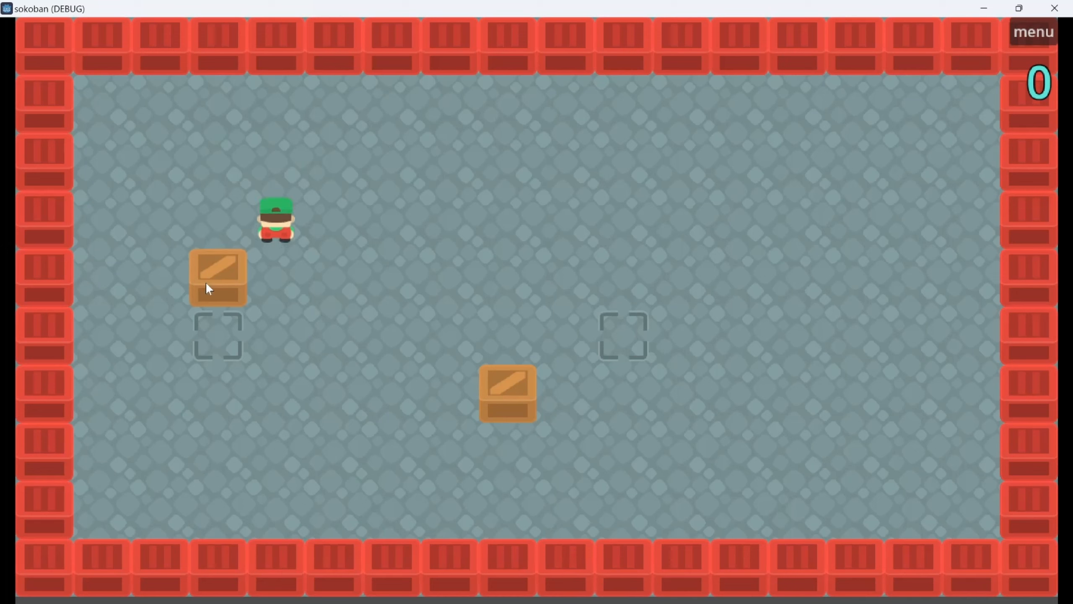
Circle around the upper crate and push it sideways against the left wall.
key("Left")
key("Up")
key("Up")
key("Down")
key("Down")
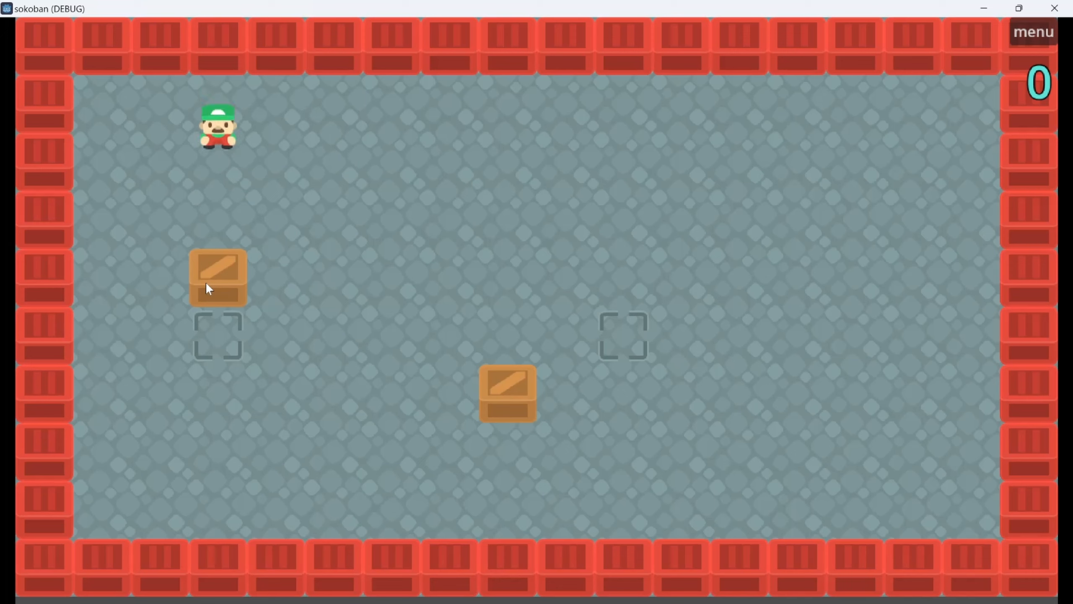
key("Right")
key("Down")
key("Left")
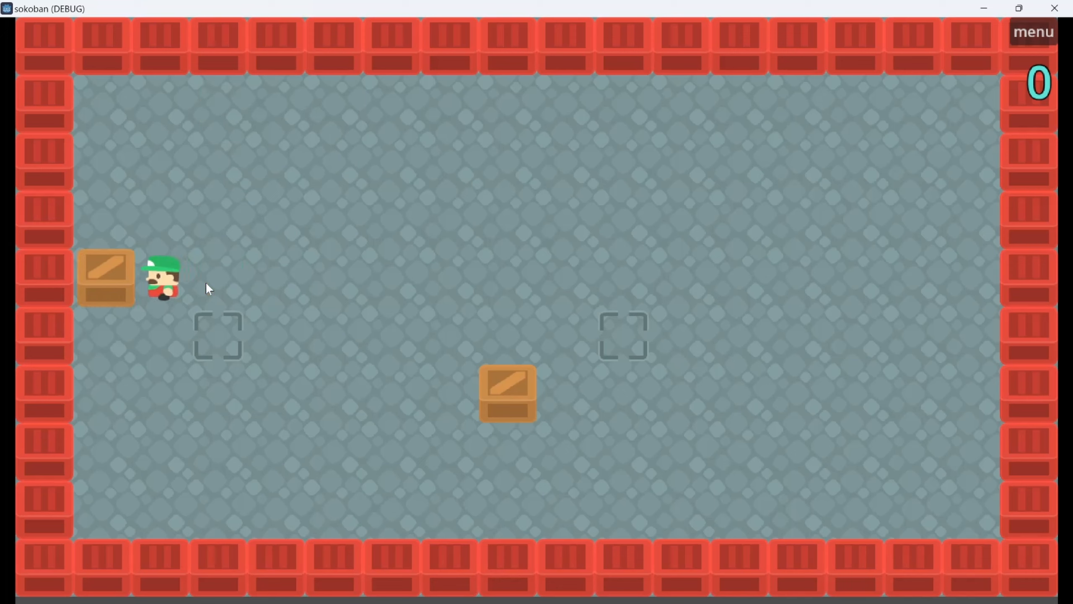
Push the crate at the left wall down one tile, push it back up, and walk away from it.
key("Up")
key("Left")
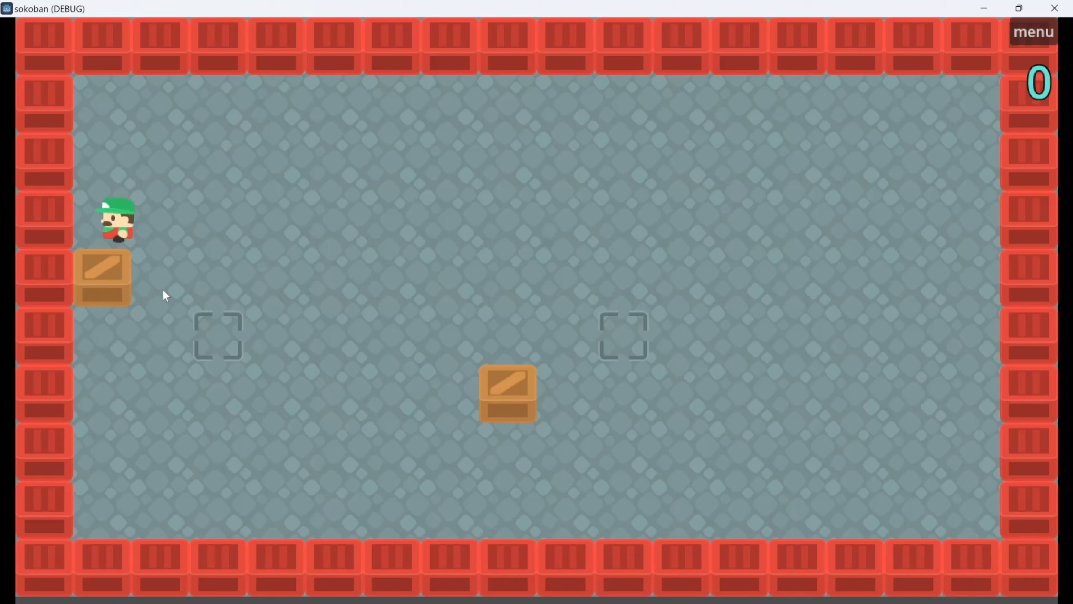
key("Down")
key("Right")
key("Down")
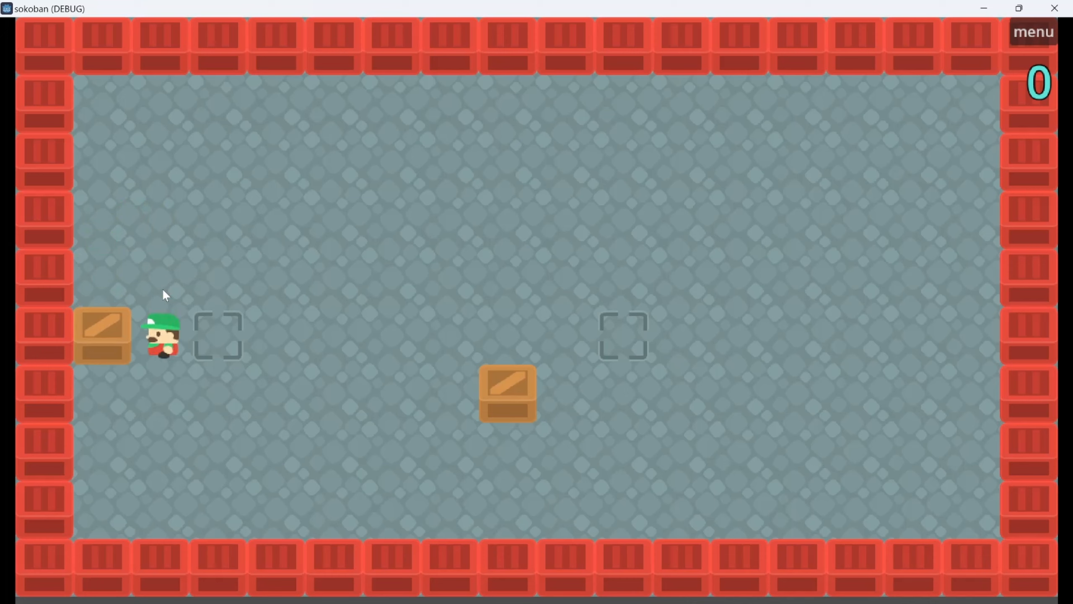
key("Down")
key("Left")
key("Up")
key("Right")
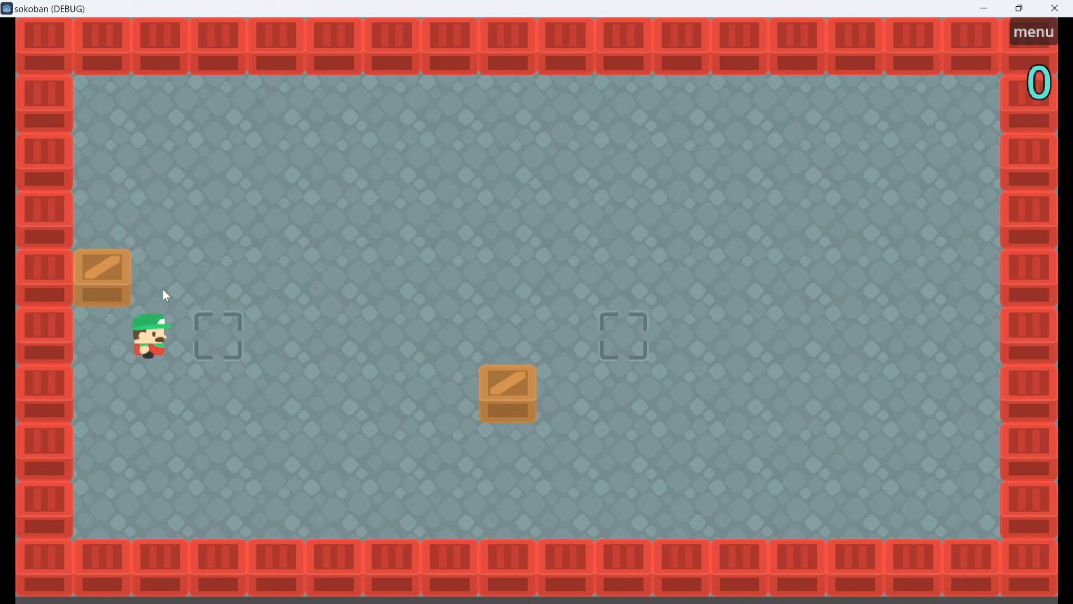
key("Up")
key("Up")
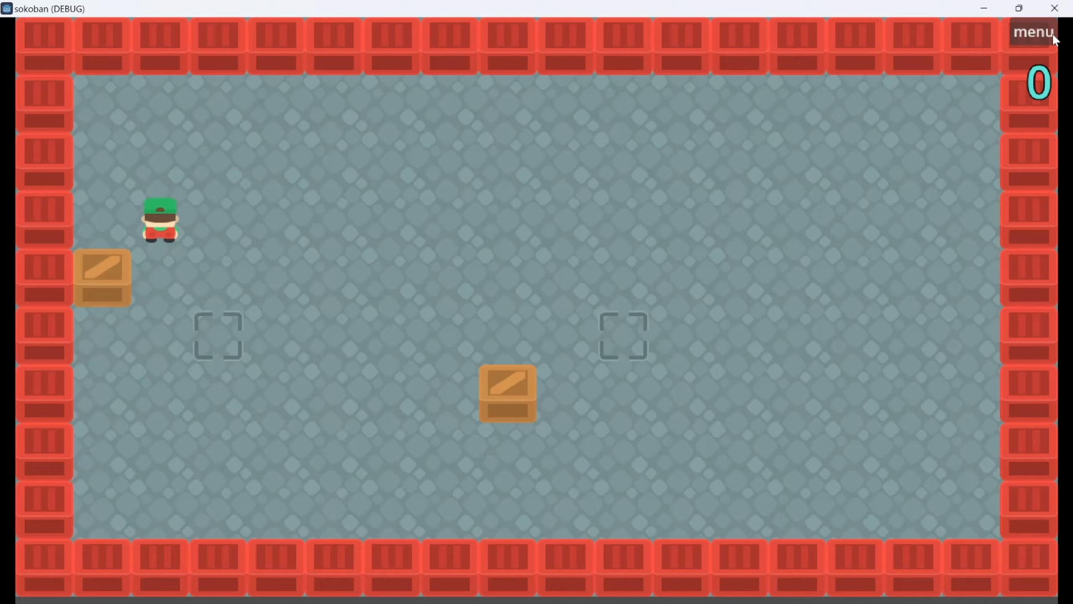
Pause and resume the level to try the pause menu, and pause again to retry level 1.
left_click(1052, 34)
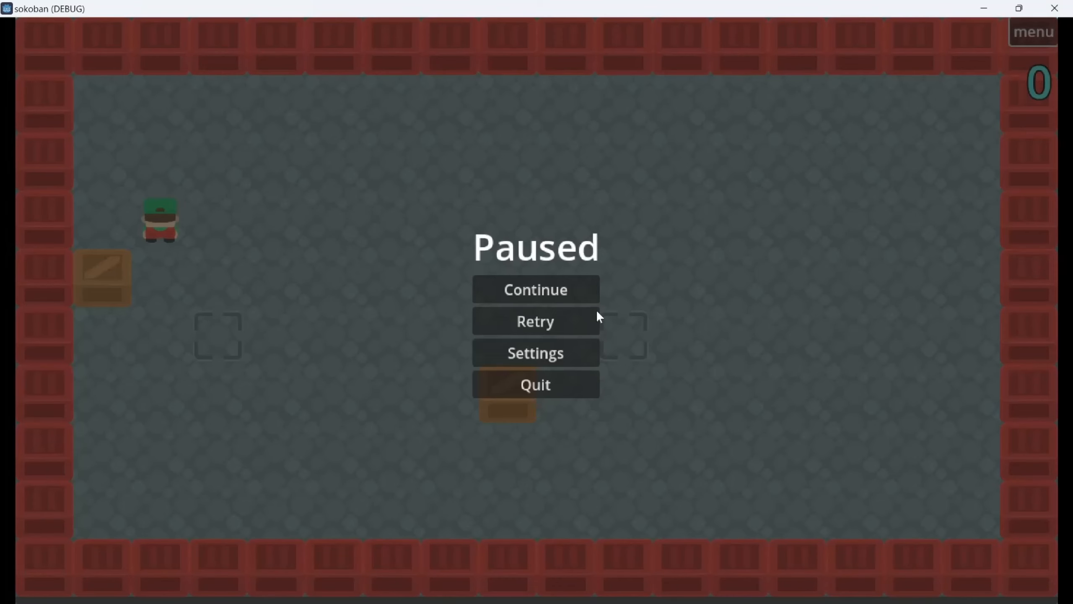
left_click(563, 297)
key("Down")
left_click(1034, 33)
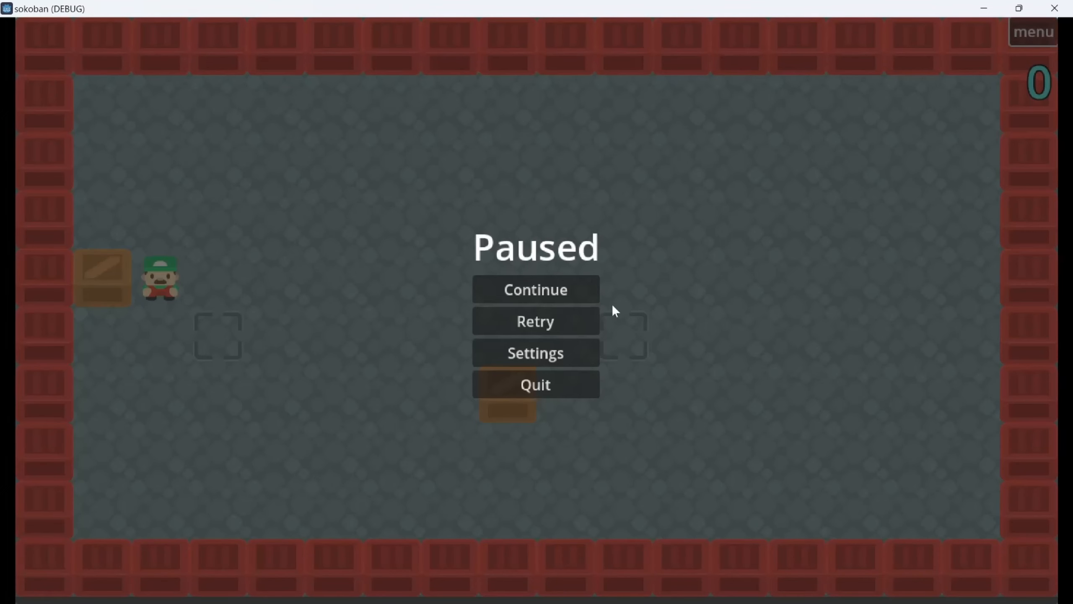
left_click(570, 324)
Push the upper-left crate down two tiles onto the left storage spot.
key("Up")
key("Up")
key("Up")
key("Left")
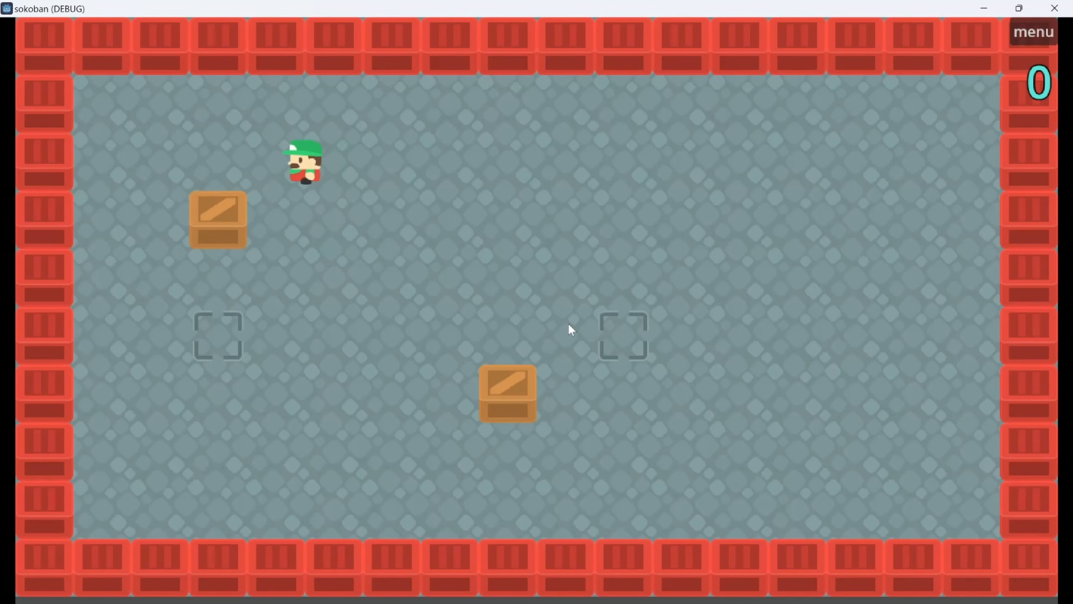
key("Left")
key("Down")
key("Down")
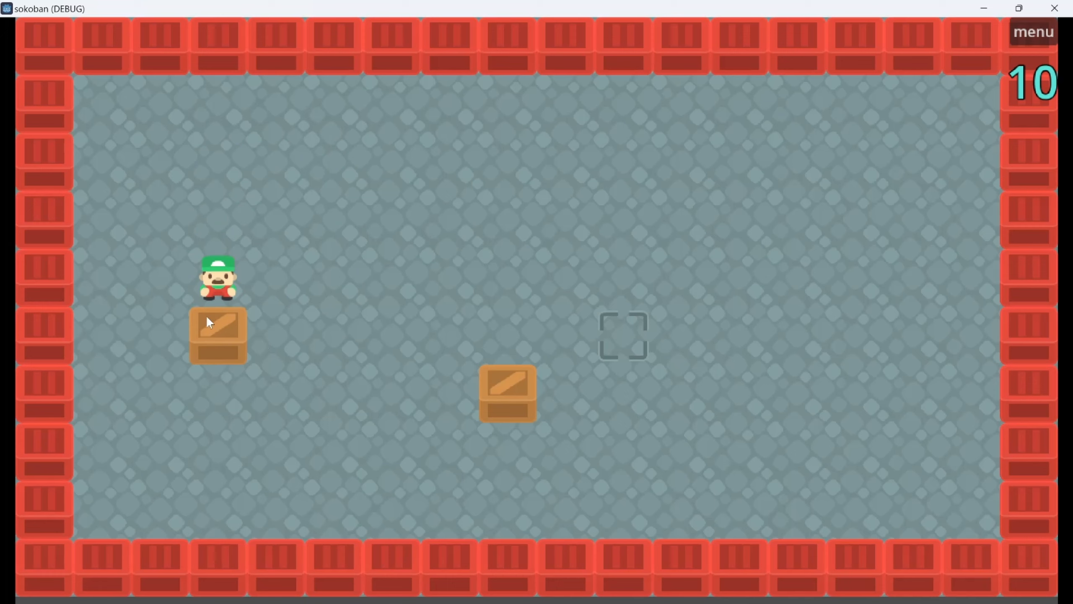
Push the remaining crate two tiles right and one tile up onto the right storage spot to win level 1.
key("Right")
key("Right")
key("Down")
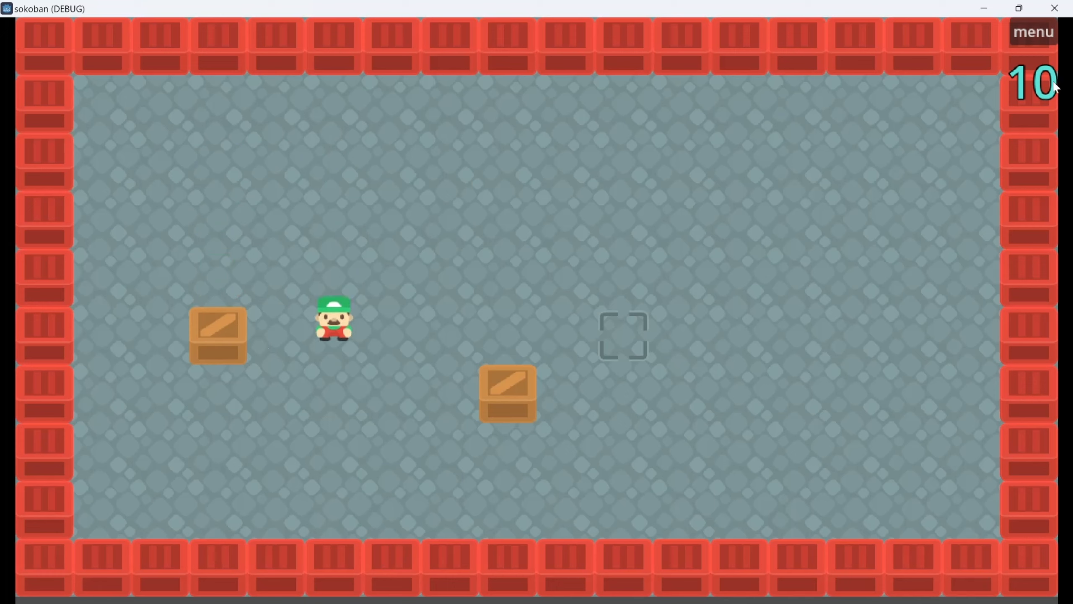
key("Right")
key("Right")
key("Right")
key("Right")
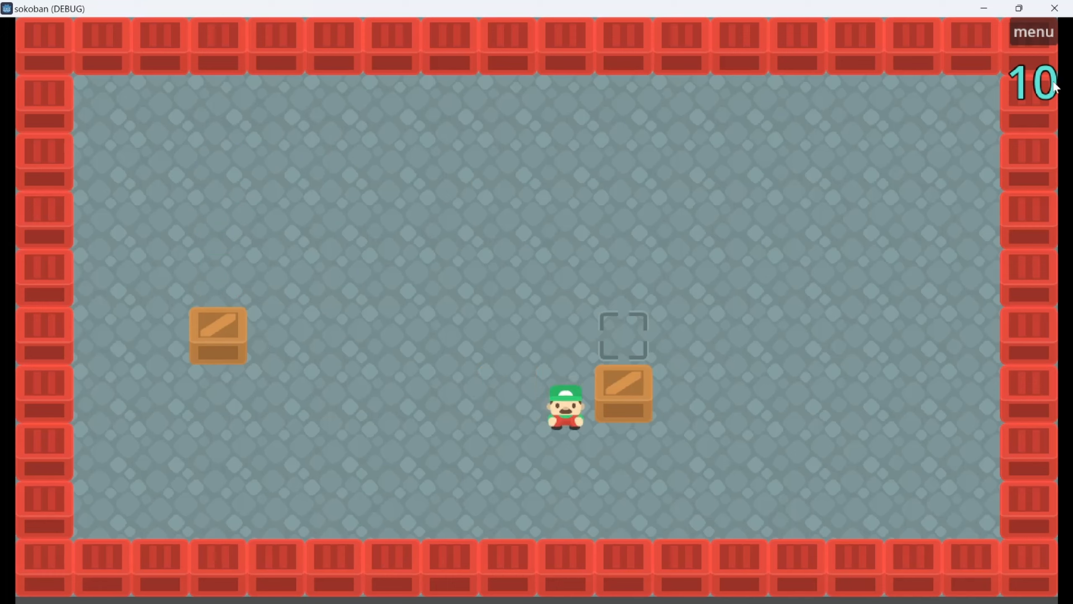
key("Down")
key("Right")
key("Up")
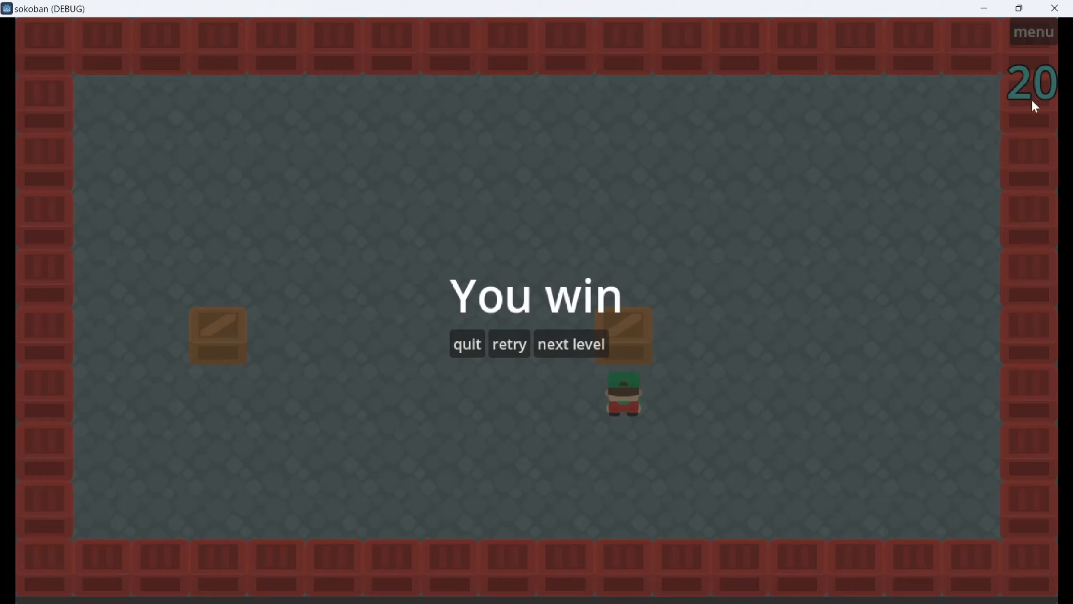
Advance to the next level and walk the character to the open area above the long inner wall.
left_click(581, 346)
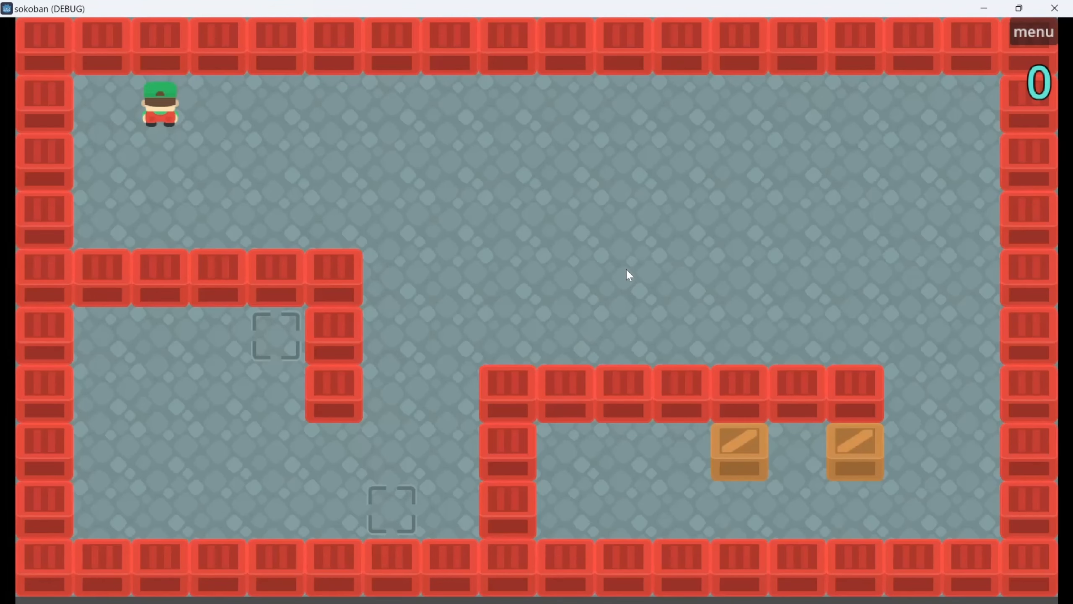
key("Right")
key("Right")
key("Right")
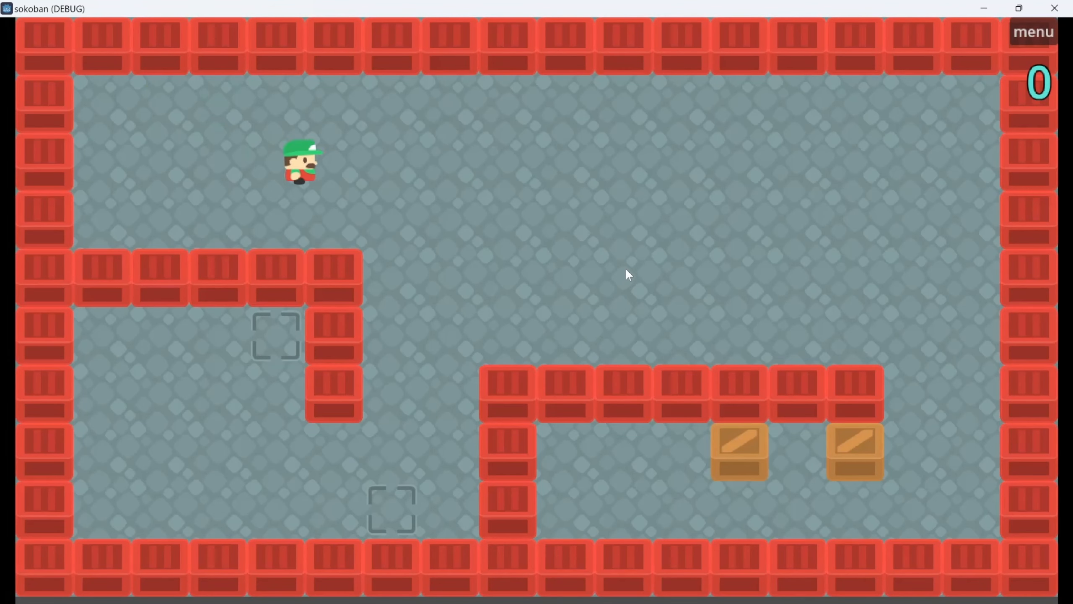
key("Left")
key("Down")
key("Right")
key("Down")
key("Right")
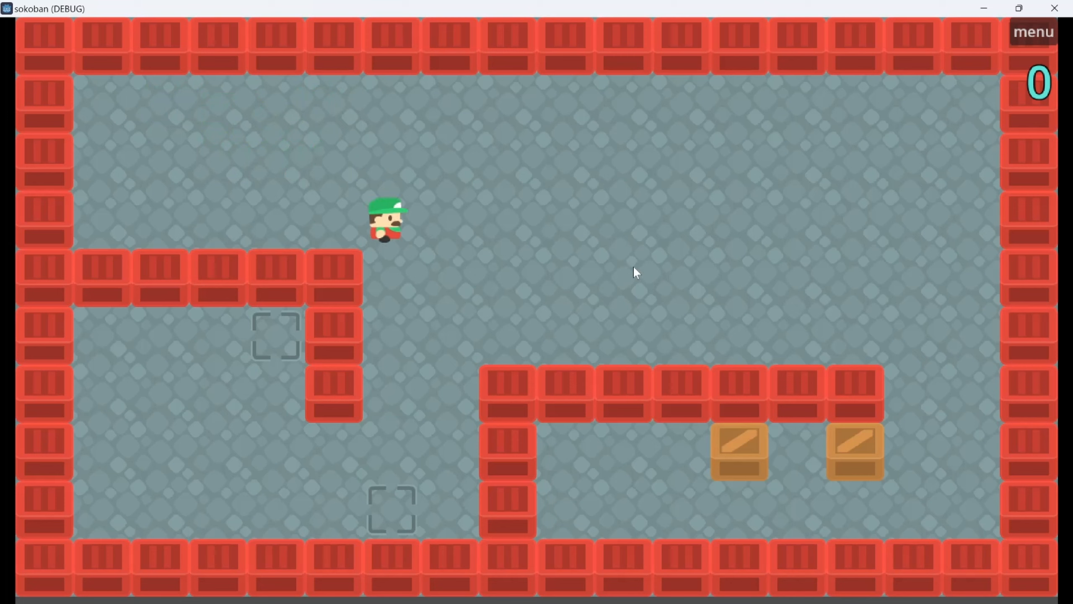
key("Right")
key("Right")
key("Down")
key("Right")
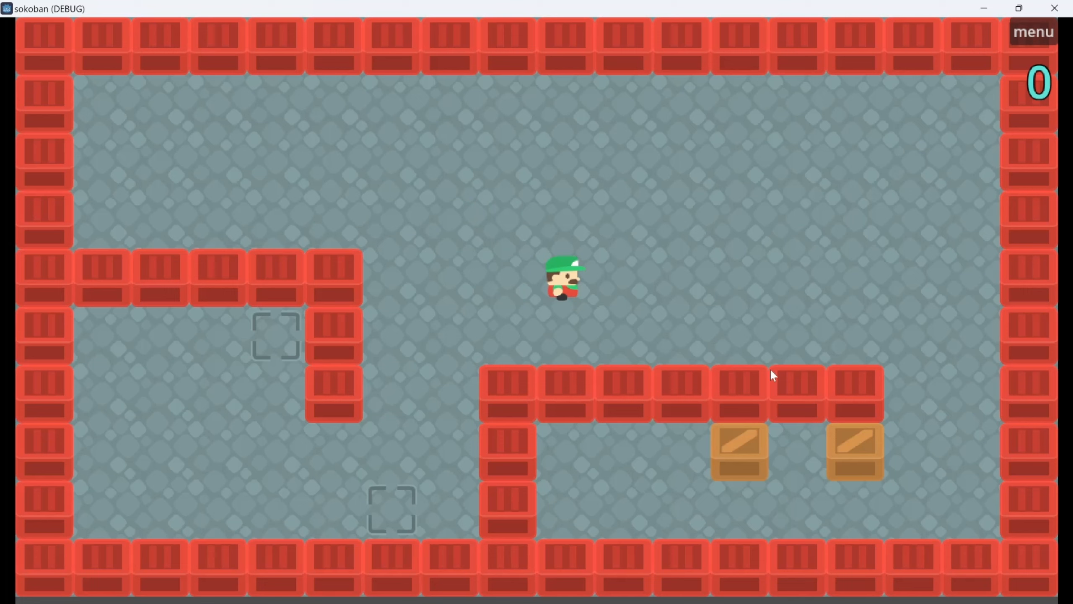
Quit the level back to the main menu, exit the game, and close the sokoban project editor.
left_click(1033, 32)
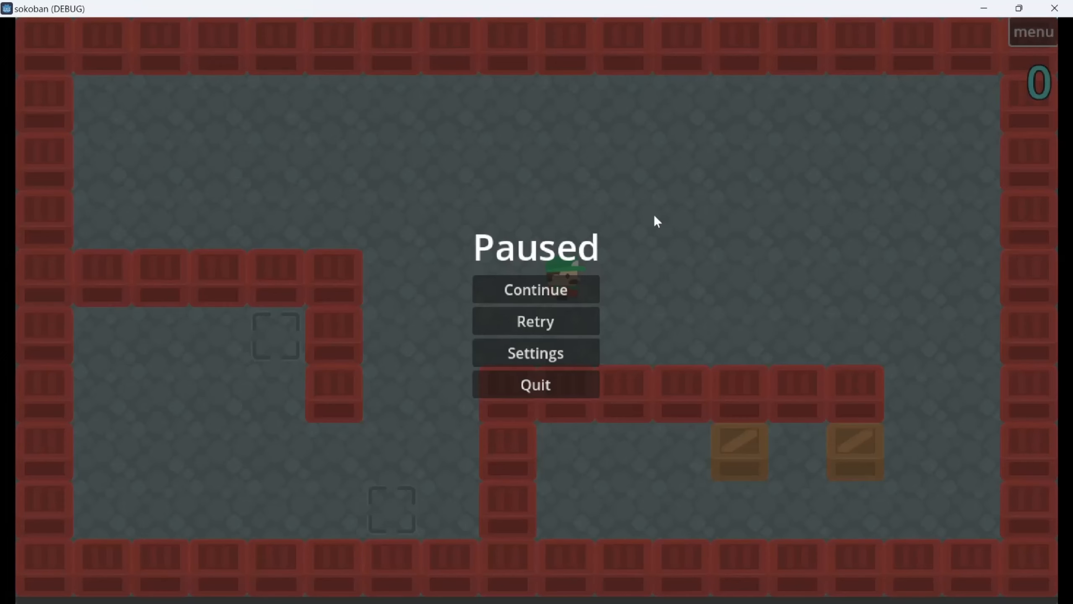
left_click(544, 397)
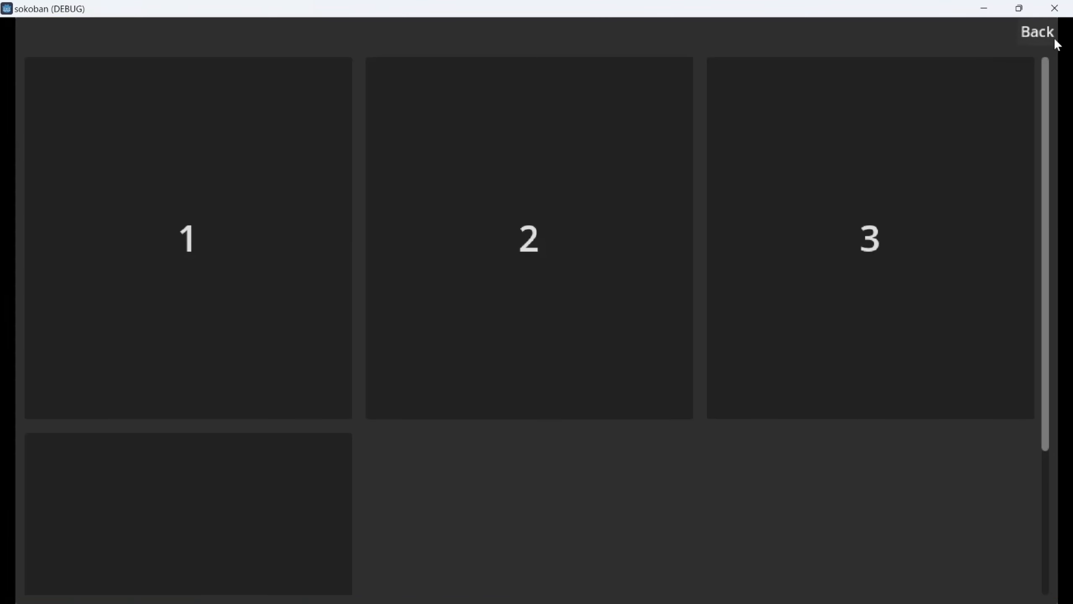
left_click(1052, 35)
left_click(559, 379)
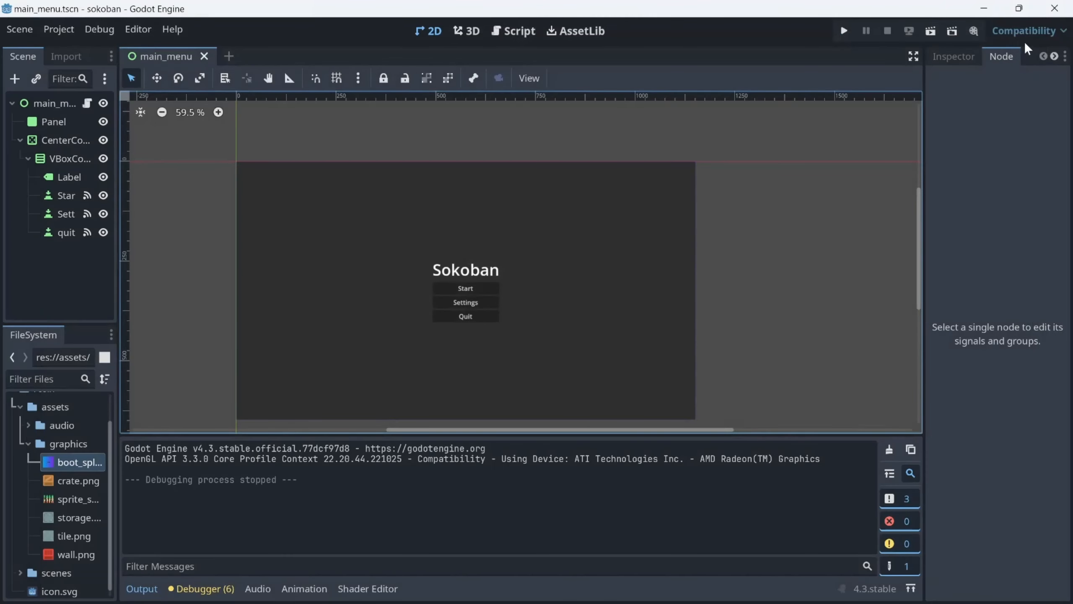
left_click(1052, 17)
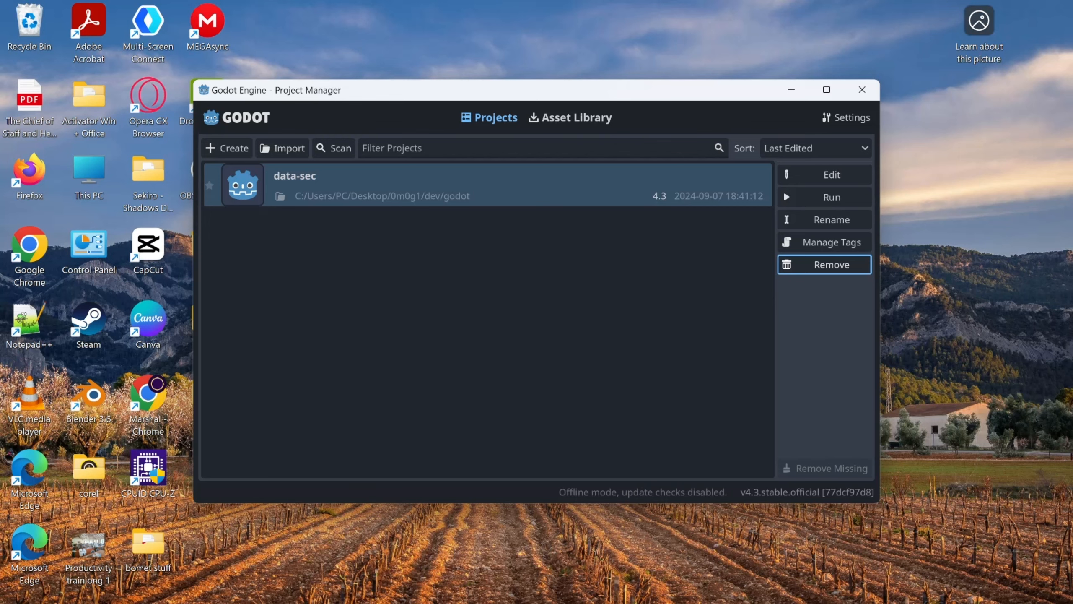
Switch to Chrome to view the godotengine.org home page, and close the browser.
left_click(686, 586)
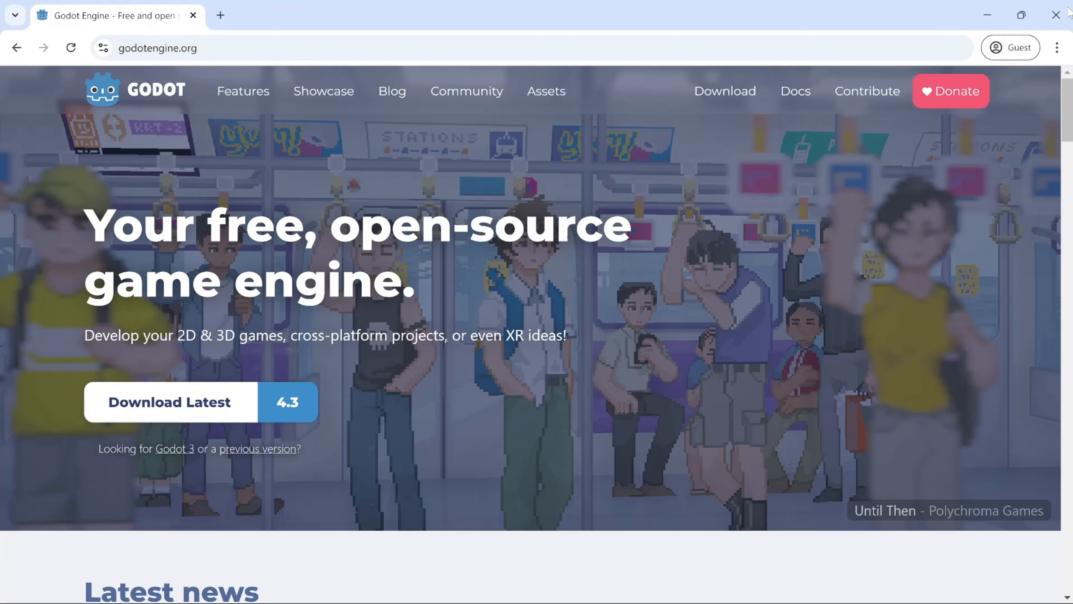
left_click(1048, 16)
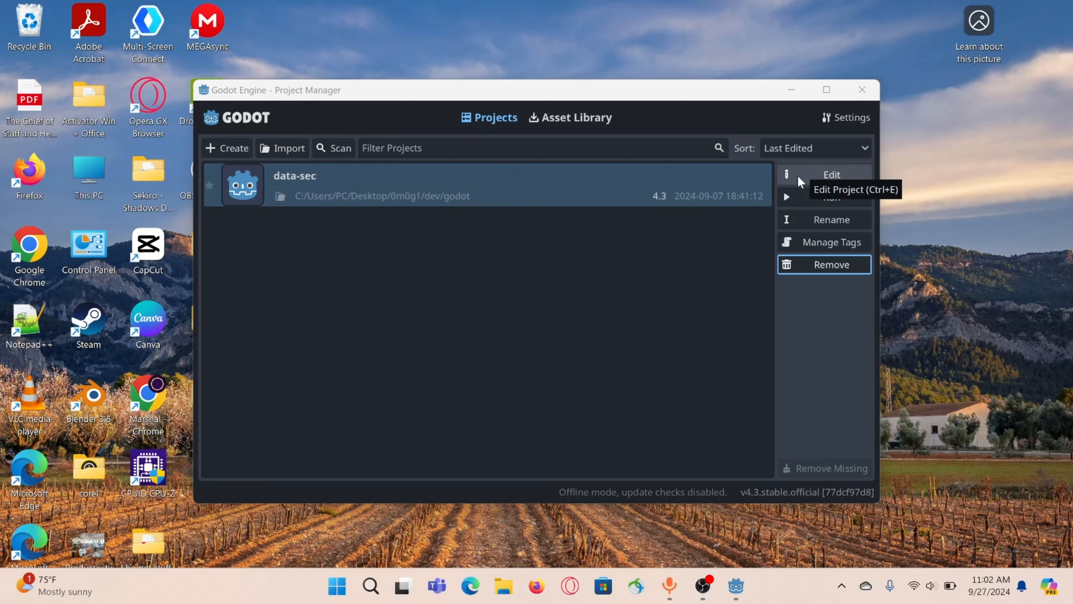
Open the Asset Library in the Godot Project Manager and bring it online.
left_click(546, 114)
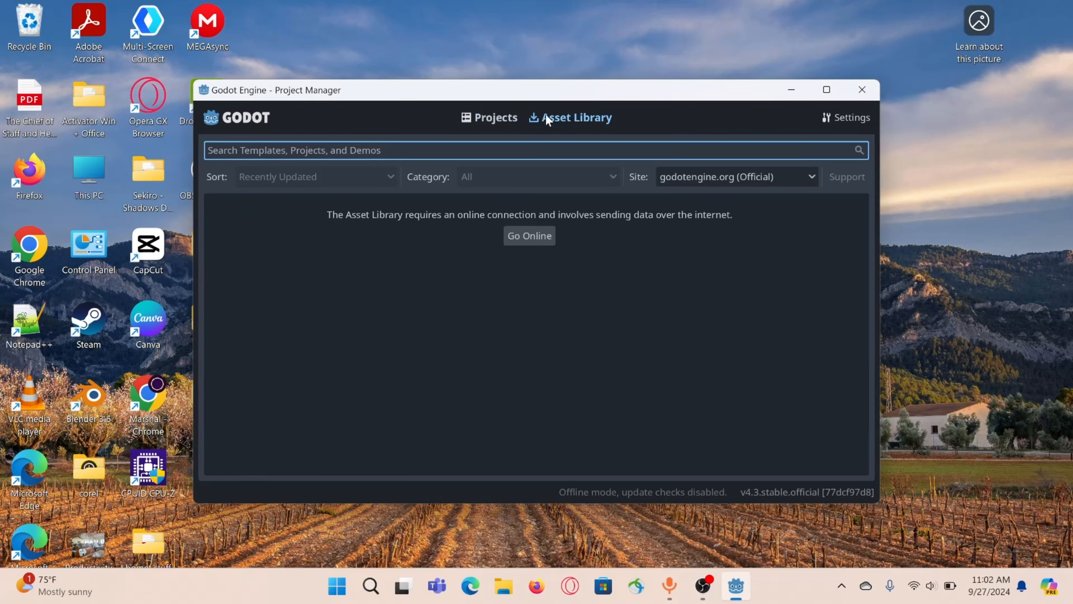
left_click(523, 241)
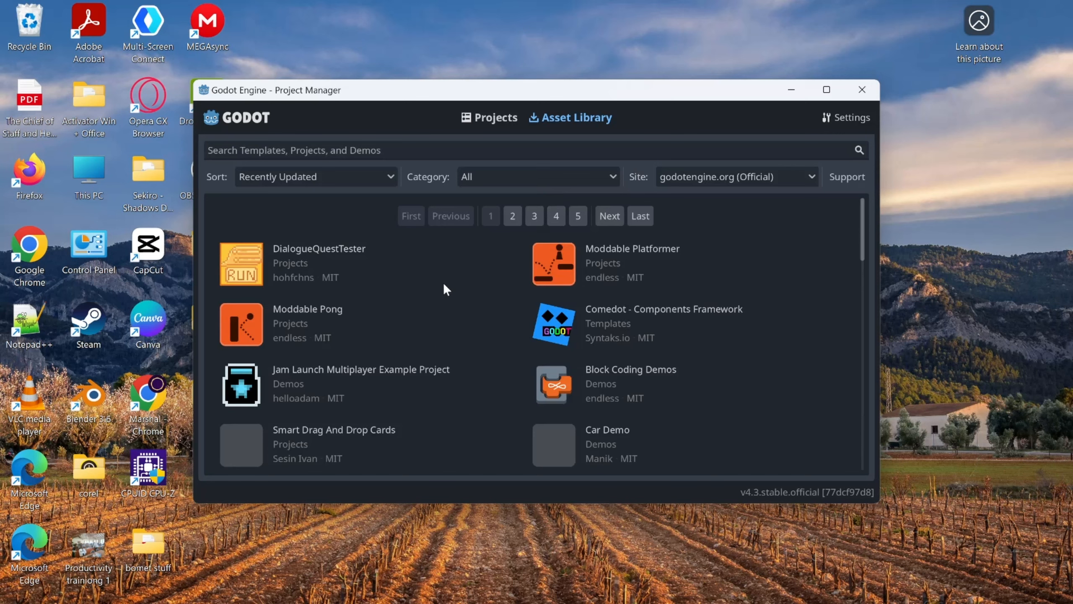
Skim the Asset Library's project listings and return to the list of local projects.
scroll(575, 326, "down", 5)
scroll(575, 339, "up", 5)
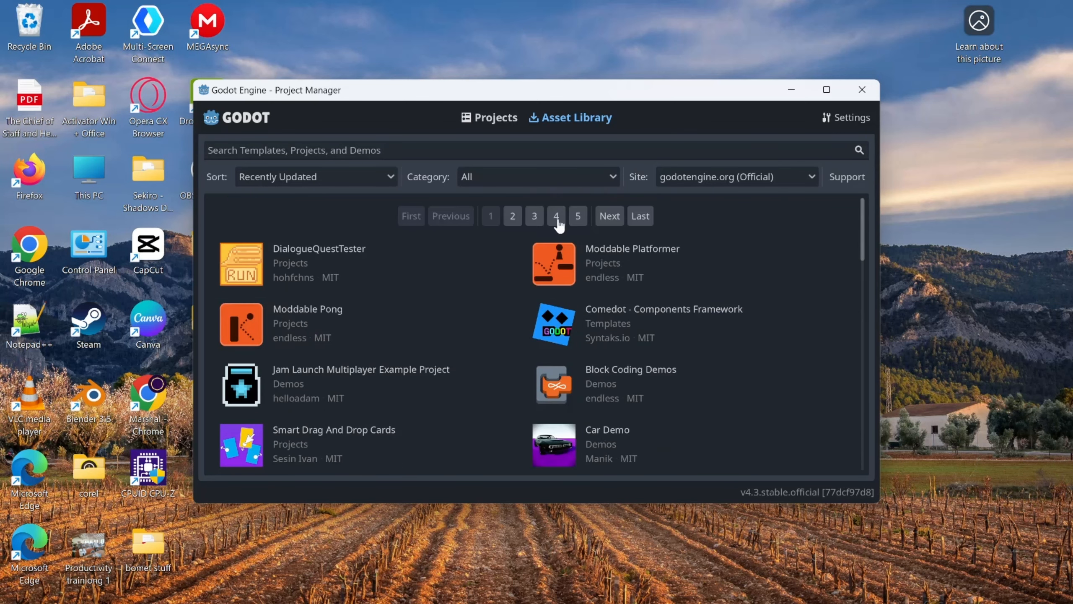
left_click(473, 119)
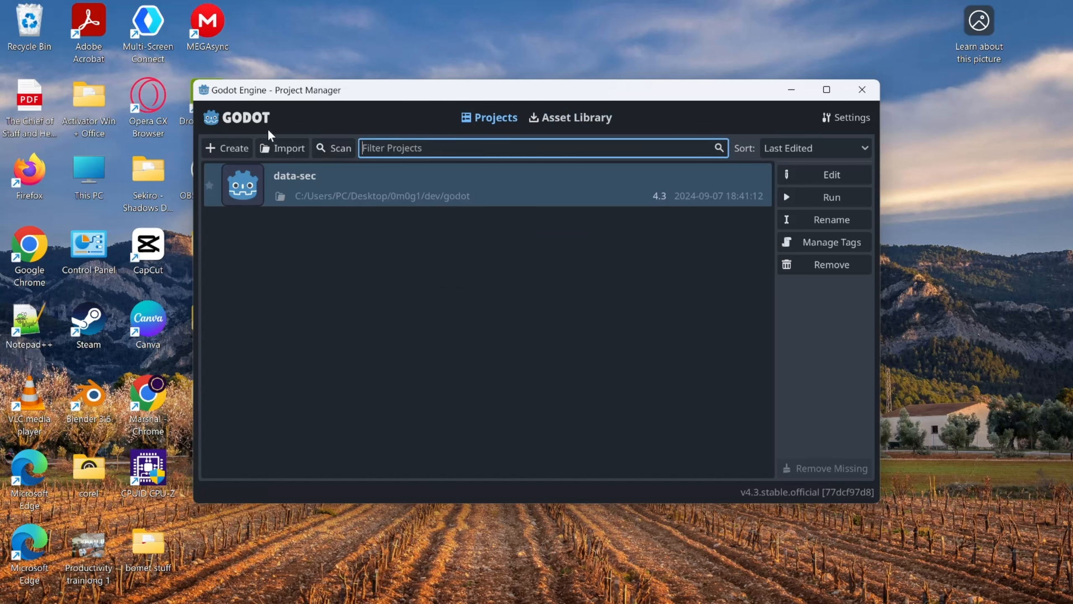
Start a new project named sokoban, compare the renderer options, and choose the Compatibility renderer.
left_click(244, 149)
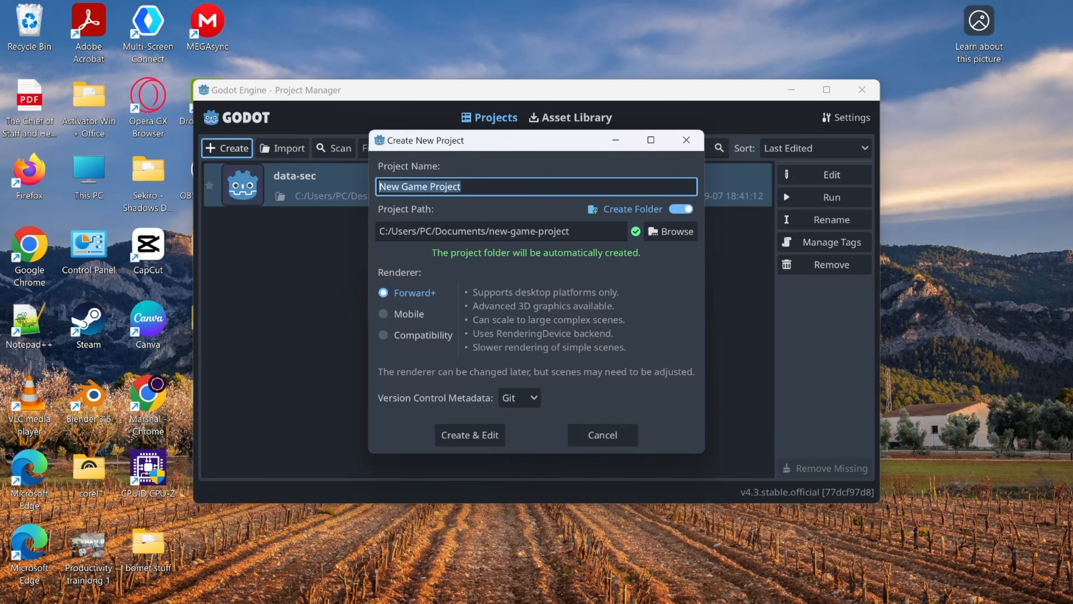
type("sokoban")
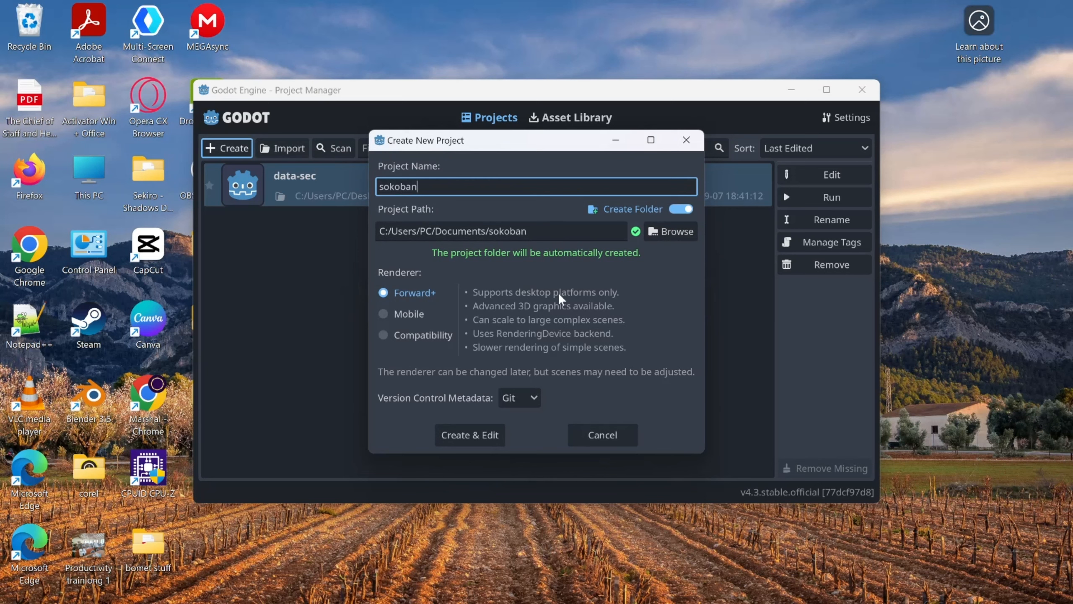
left_click(448, 338)
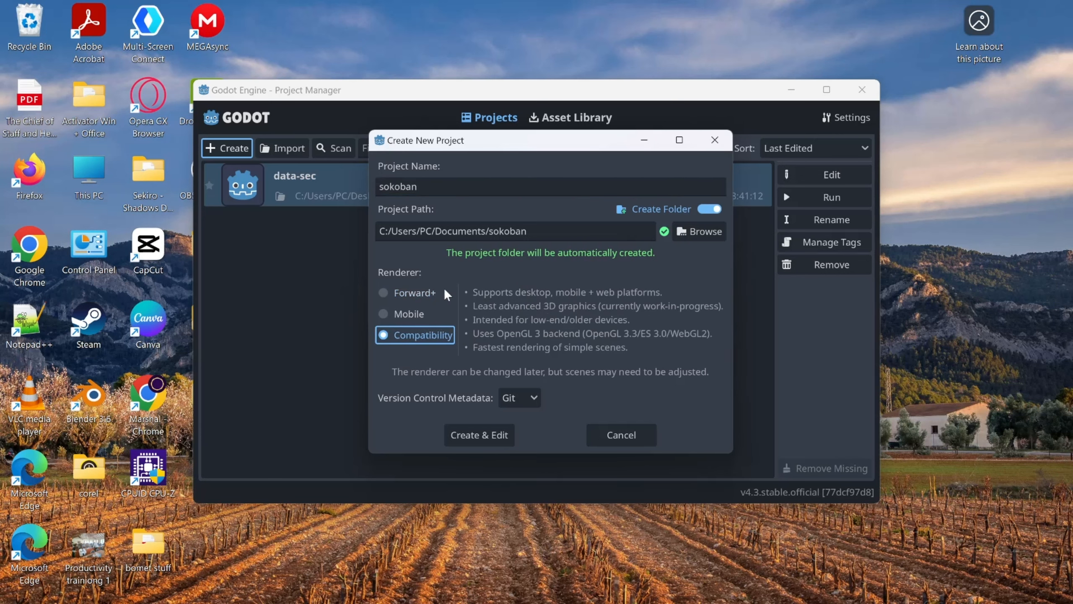
left_click(427, 297)
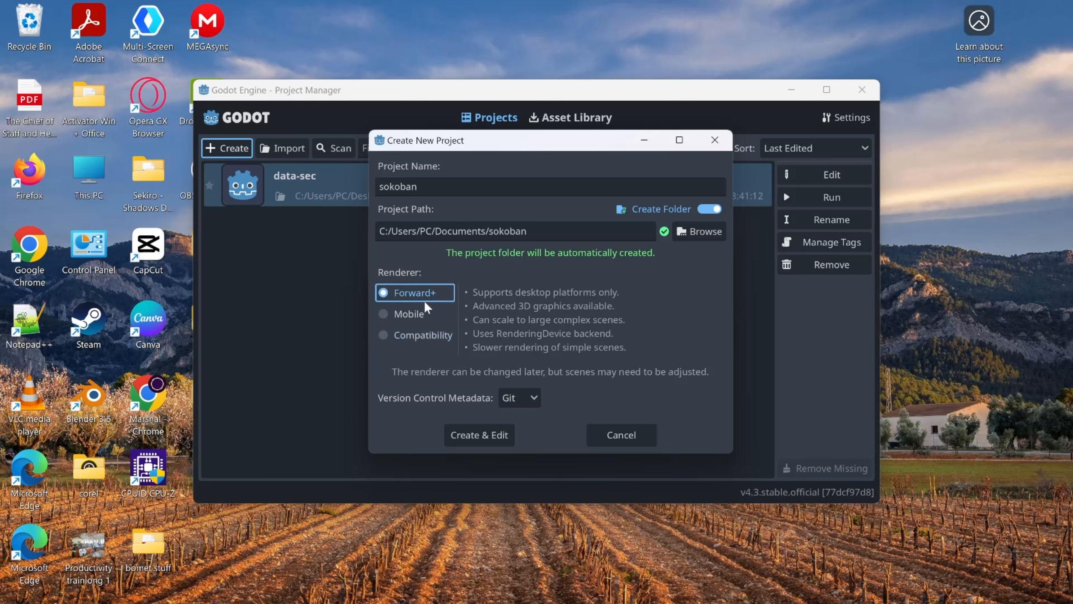
left_click(424, 313)
left_click(427, 294)
left_click(404, 314)
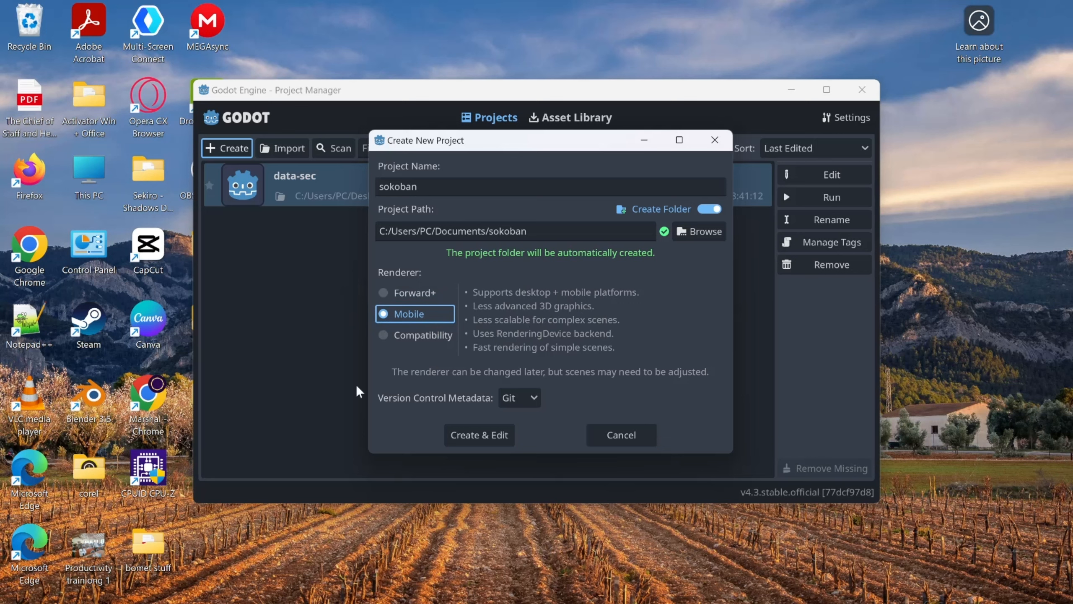
left_click(436, 336)
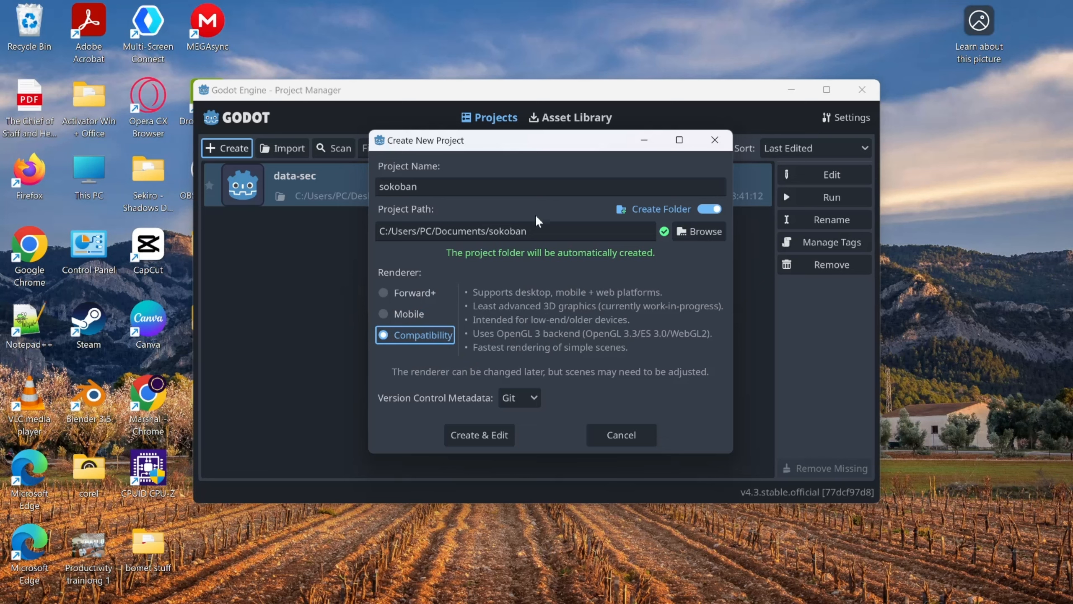
Browse for the project path and go to the Desktop/0m0g1/courses/Godot folder.
left_click(697, 236)
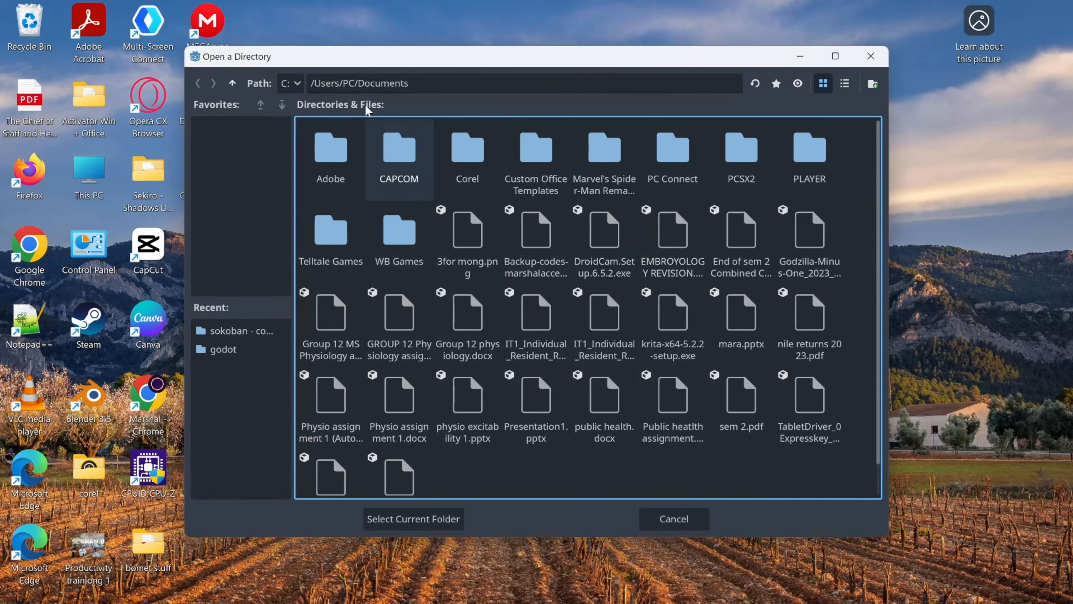
left_click(223, 349)
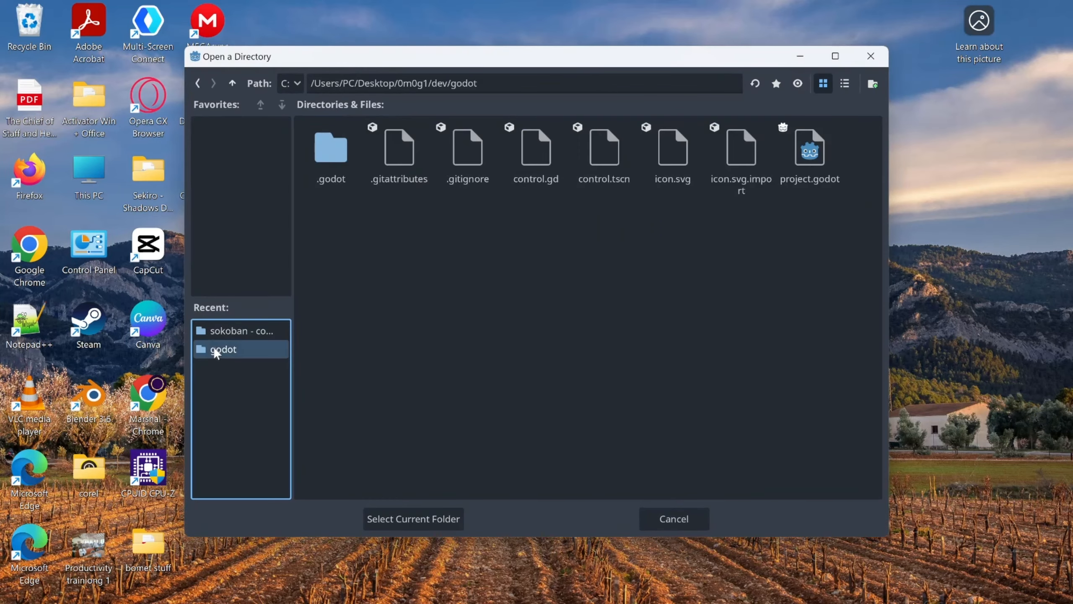
left_click(238, 82)
left_click(238, 81)
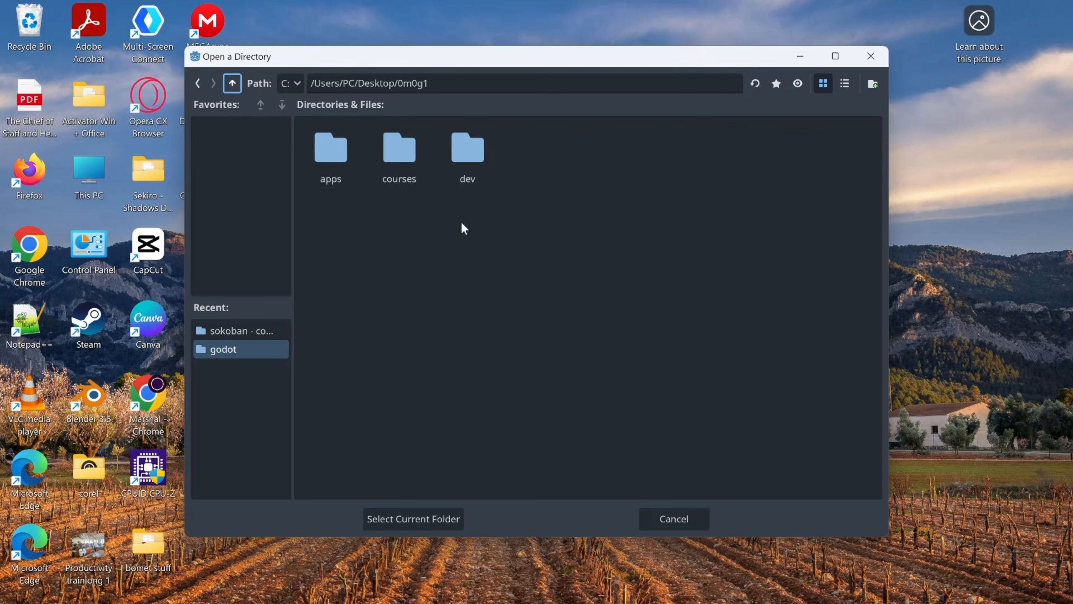
double_click(388, 158)
right_click(508, 180)
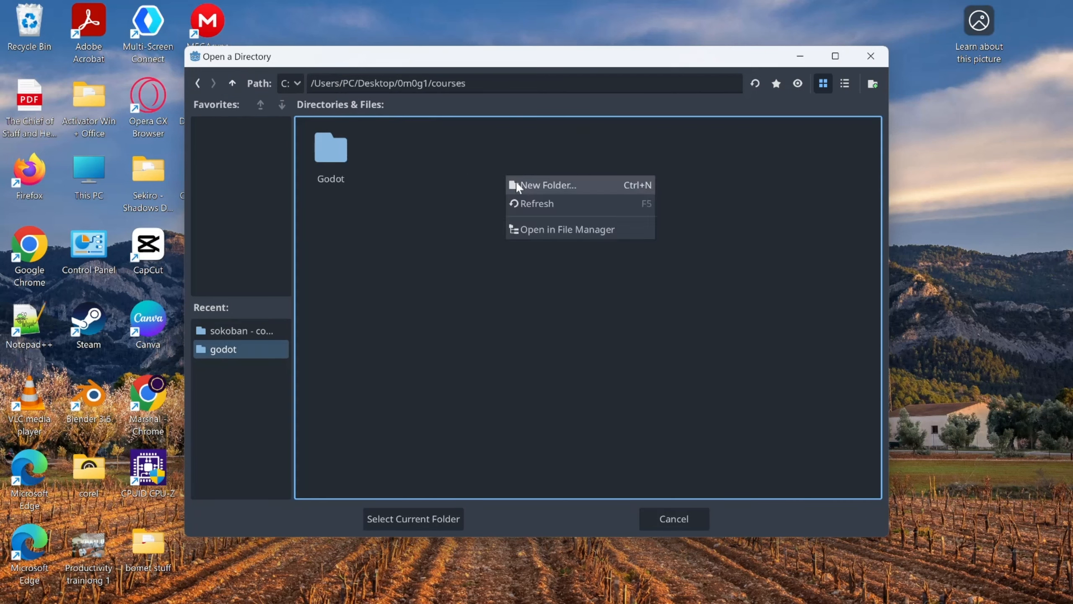
left_click(335, 171)
double_click(343, 173)
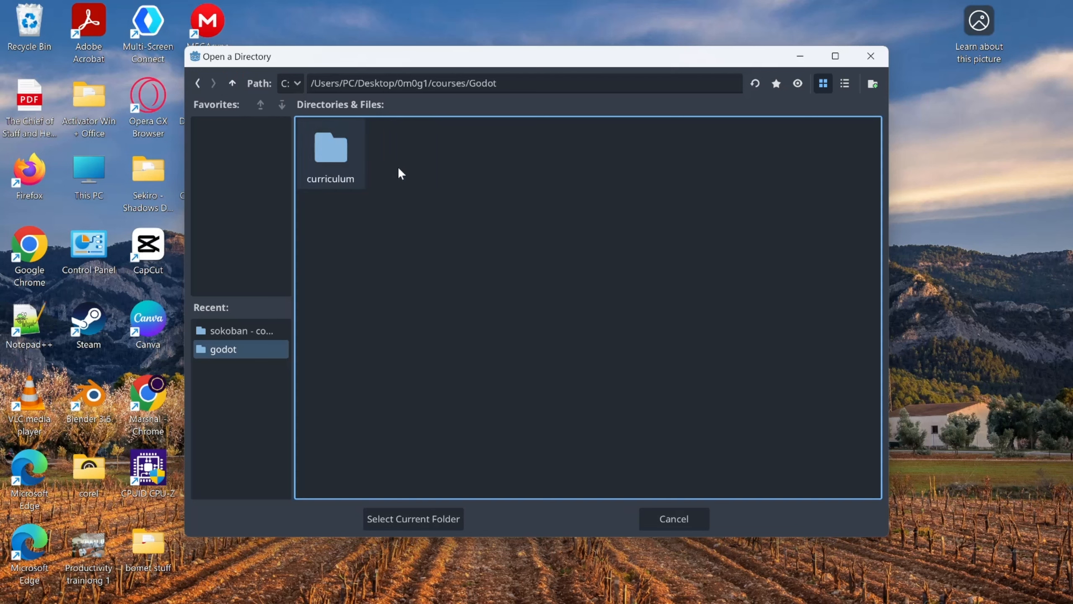
Create a folder named project inside the Godot folder and choose it as the project's location.
right_click(462, 162)
left_click(493, 173)
type("project")
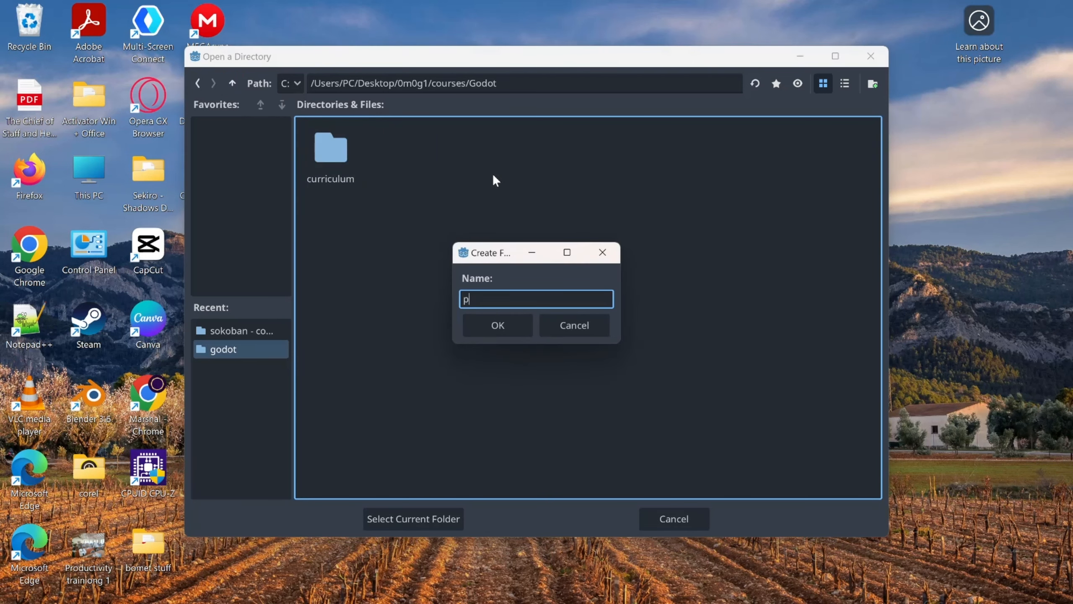
key("Return")
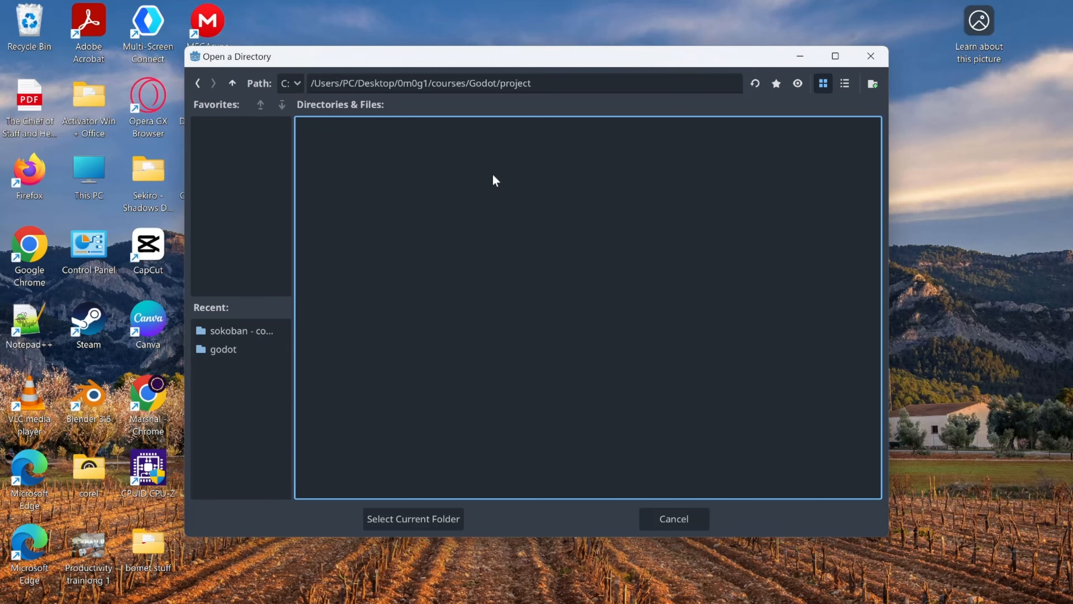
left_click(445, 525)
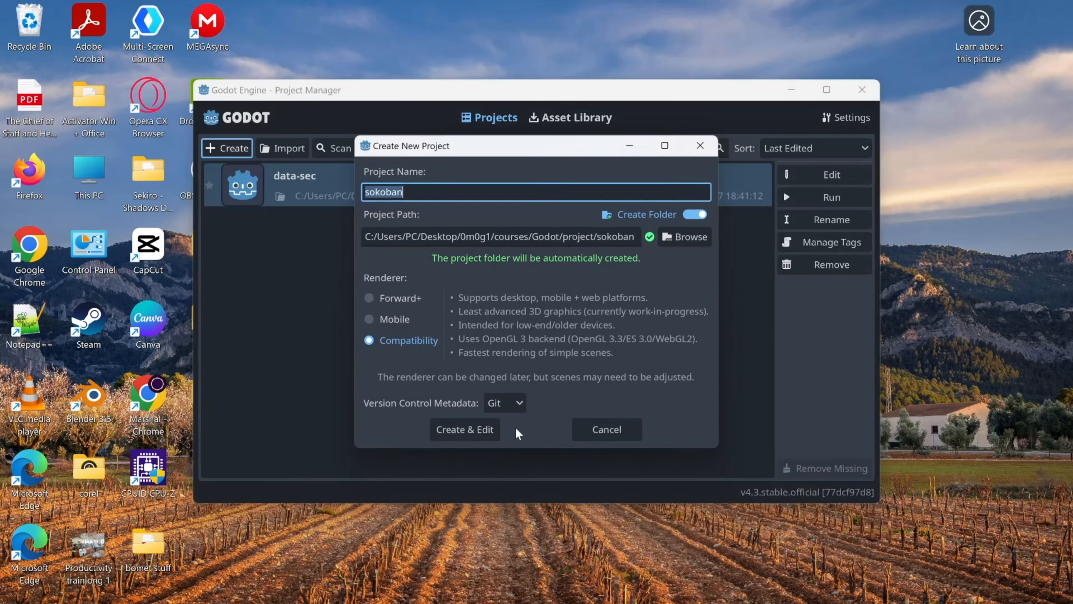
Switch to File Explorer and open the Desktop/0m0g1/courses/Godot/project folder.
mouse_move(508, 593)
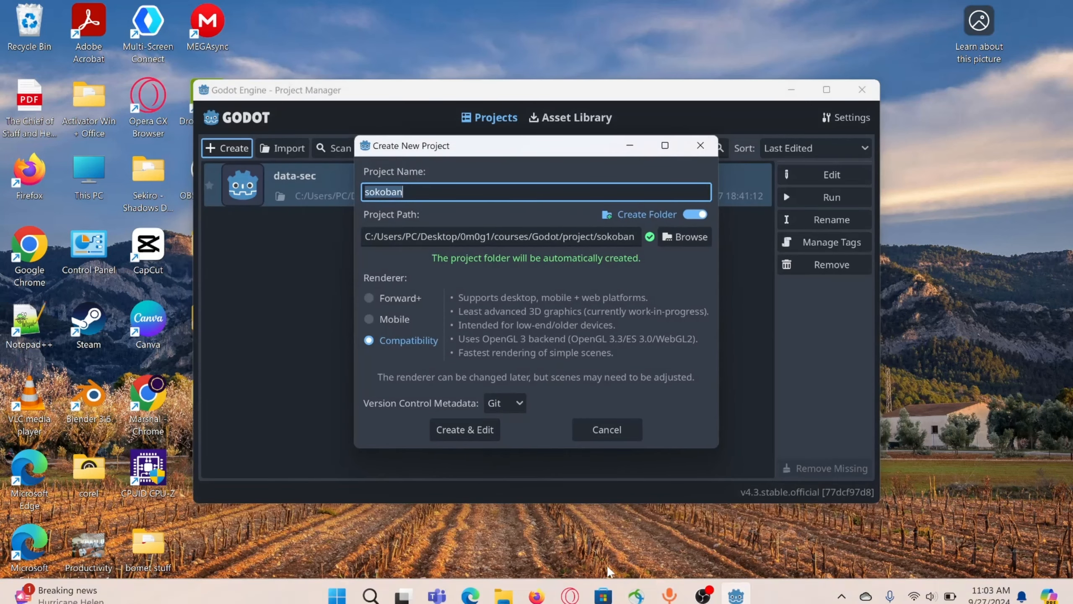
left_click(508, 593)
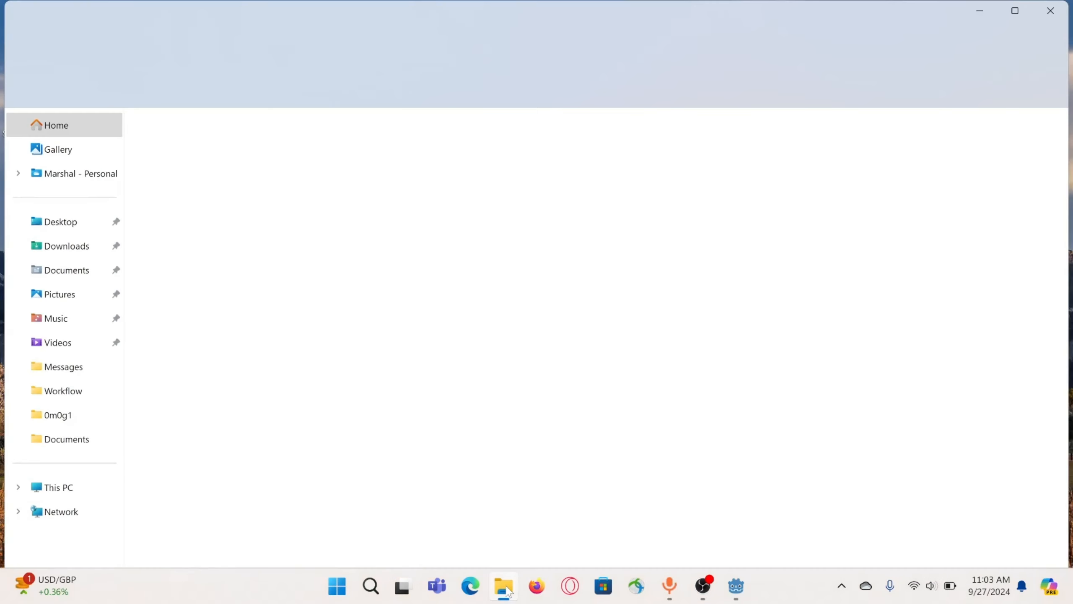
left_click(64, 221)
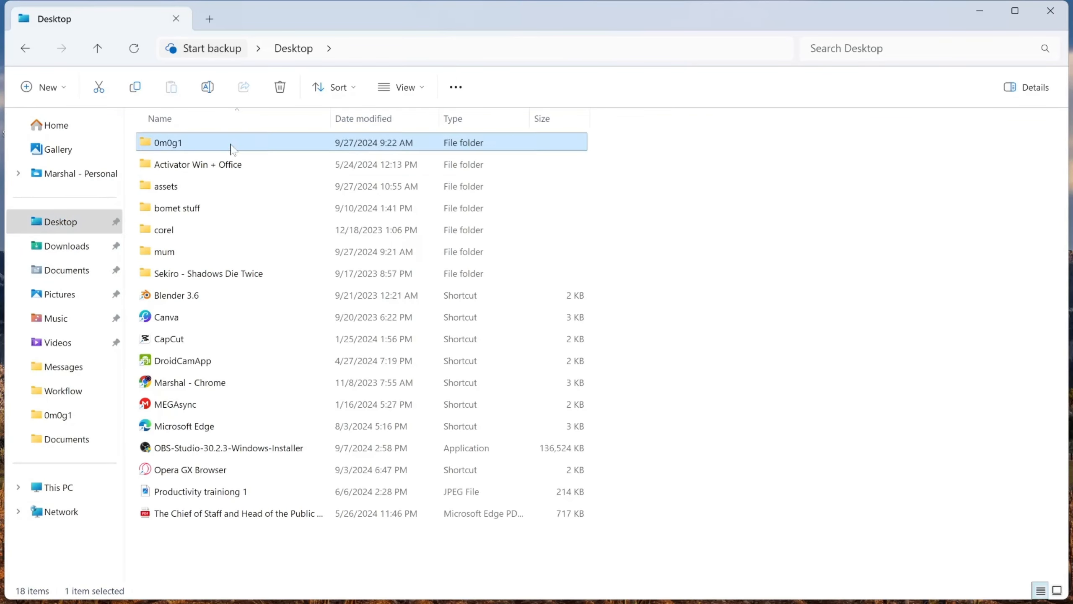
double_click(230, 144)
double_click(251, 163)
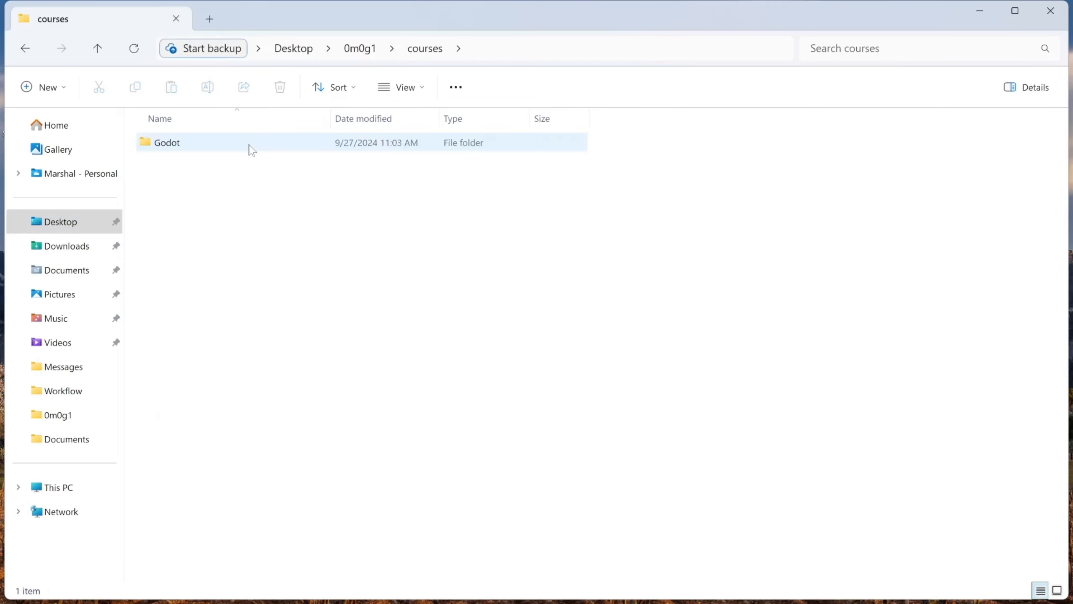
double_click(247, 151)
double_click(237, 169)
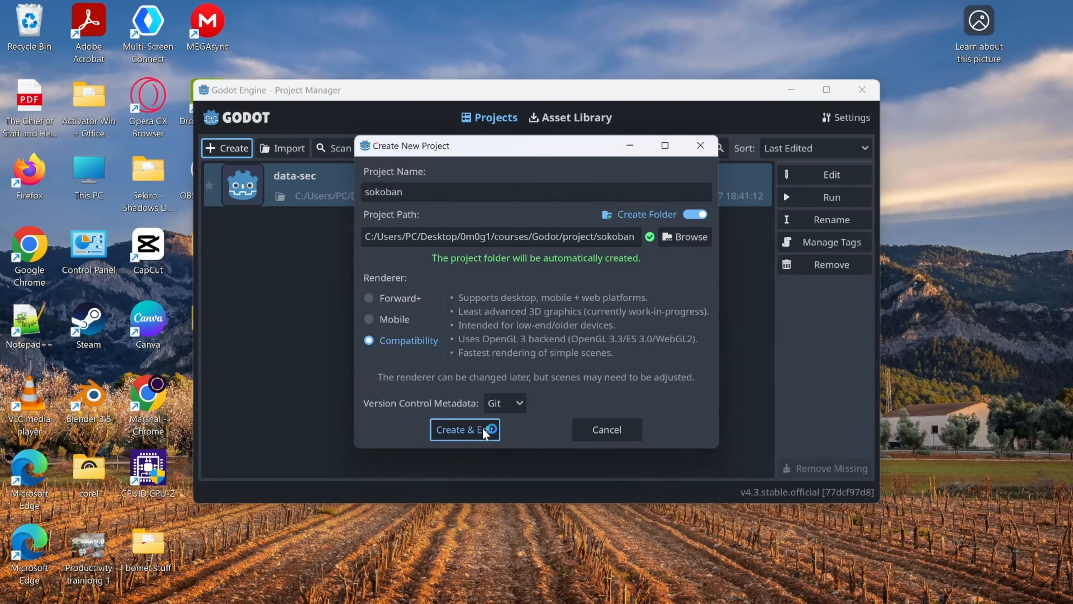
Create the sokoban project for editing in Godot, and open its new folder in File Explorer.
left_click(483, 428)
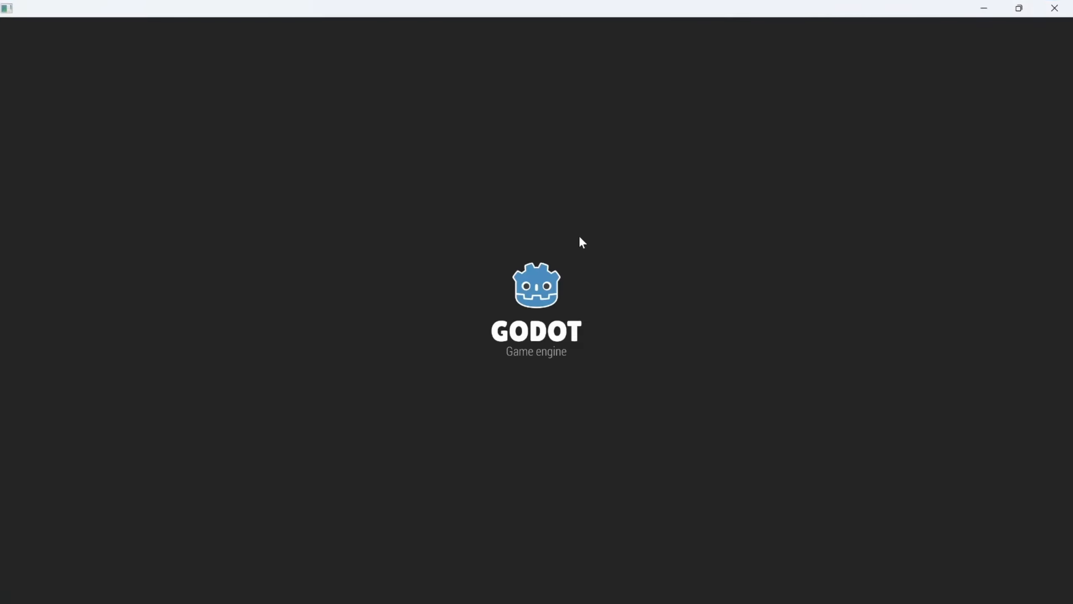
left_click(503, 587)
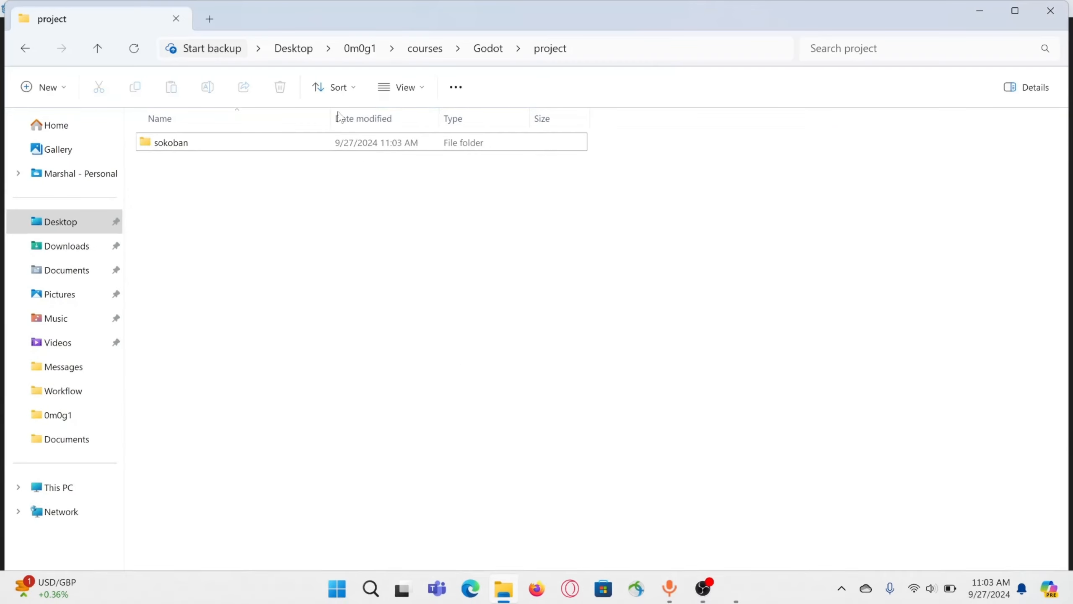
left_click(219, 149)
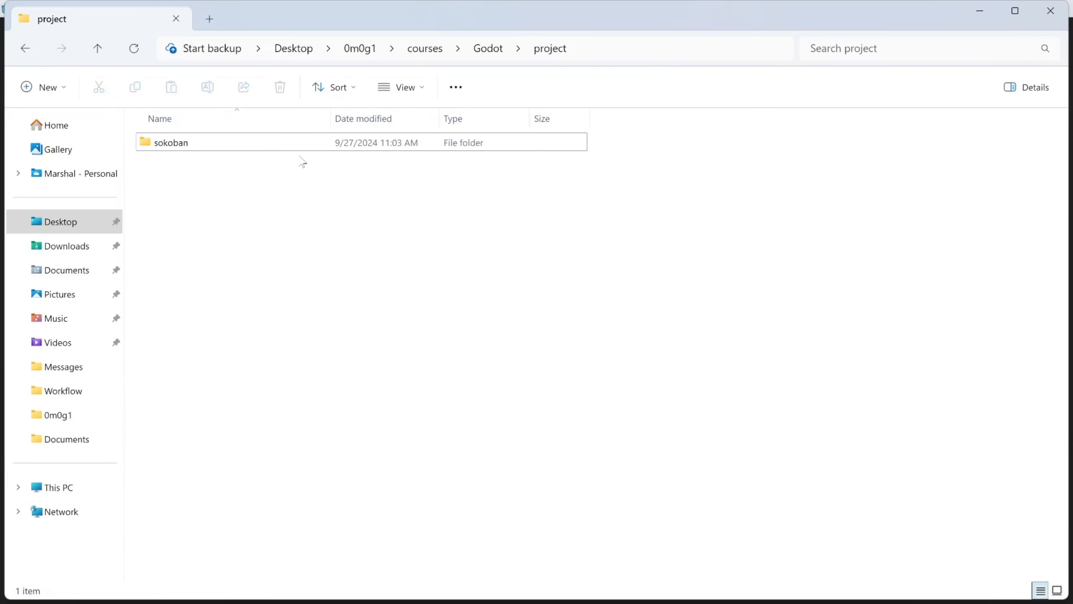
double_click(324, 150)
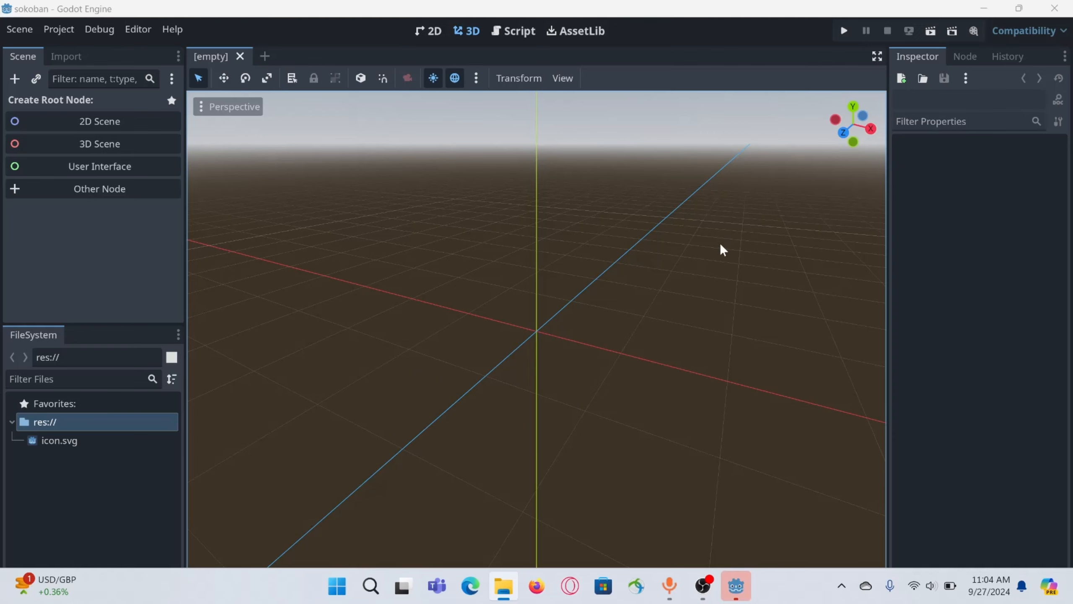
Compare the files in Godot's FileSystem dock with the sokoban folder's contents in File Explorer.
scroll(576, 424, "down", 2)
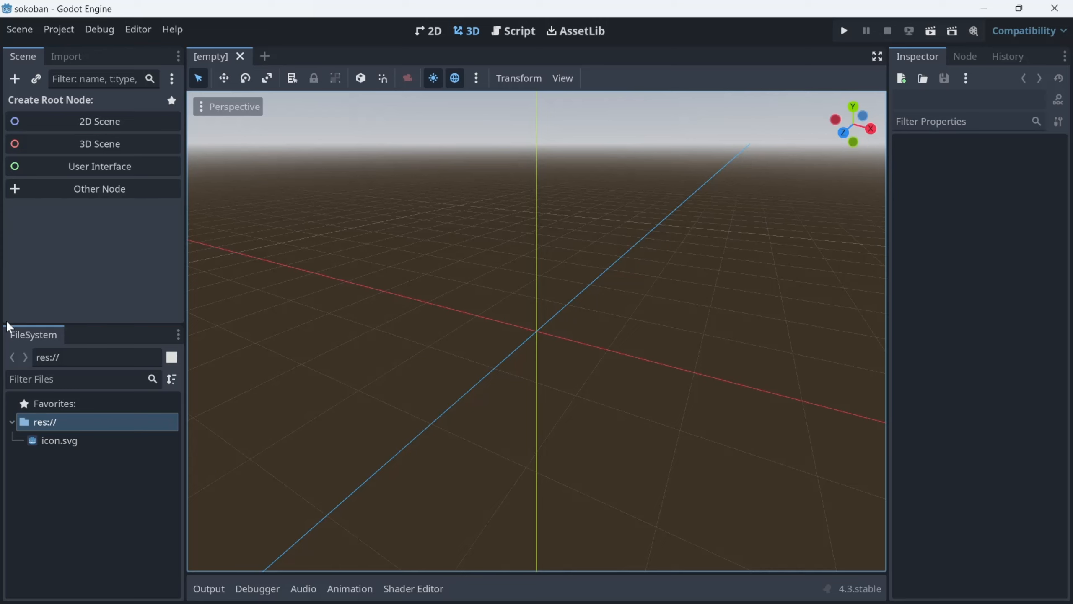
mouse_move(408, 602)
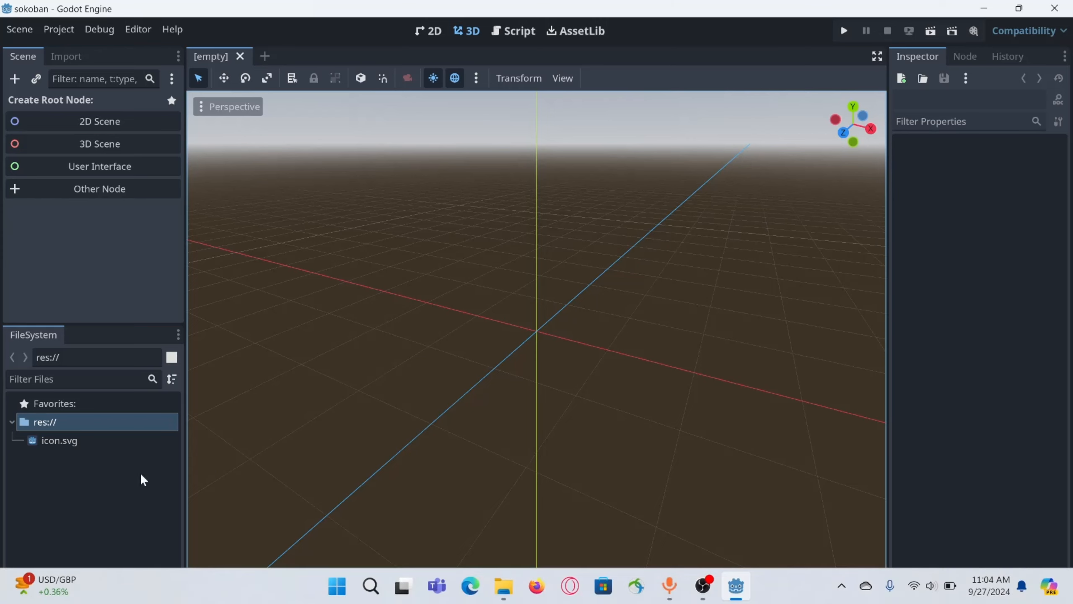
left_click(503, 587)
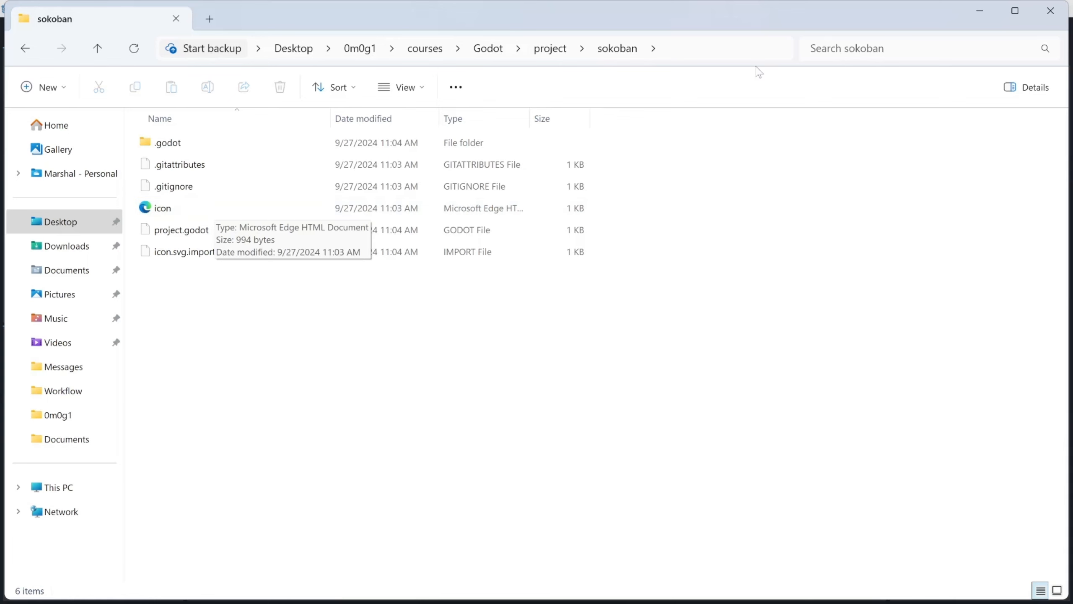
left_click(978, 11)
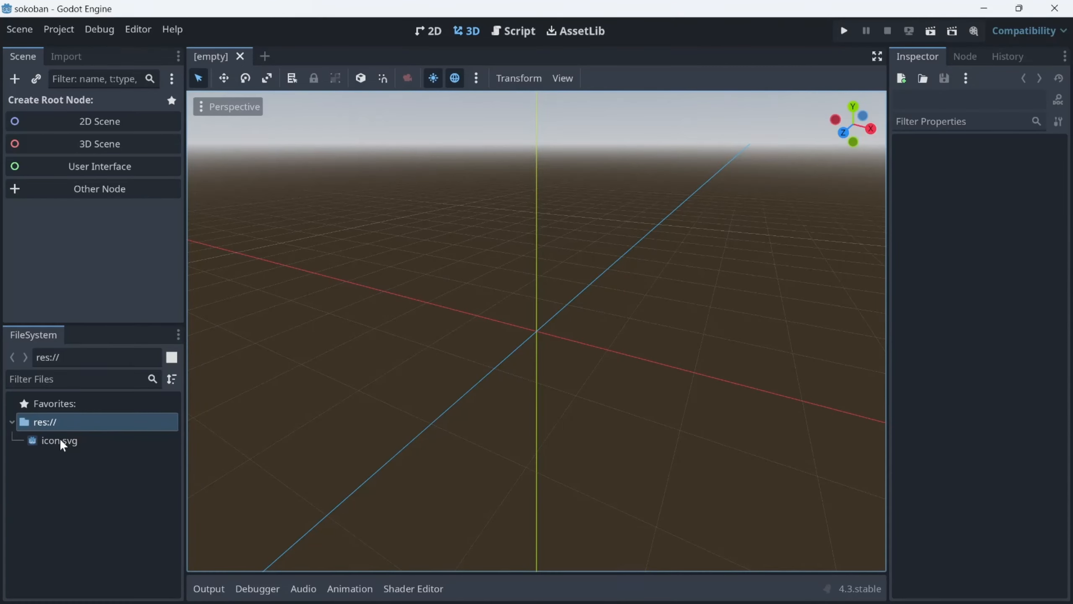
mouse_move(60, 440)
mouse_move(471, 601)
left_click(507, 590)
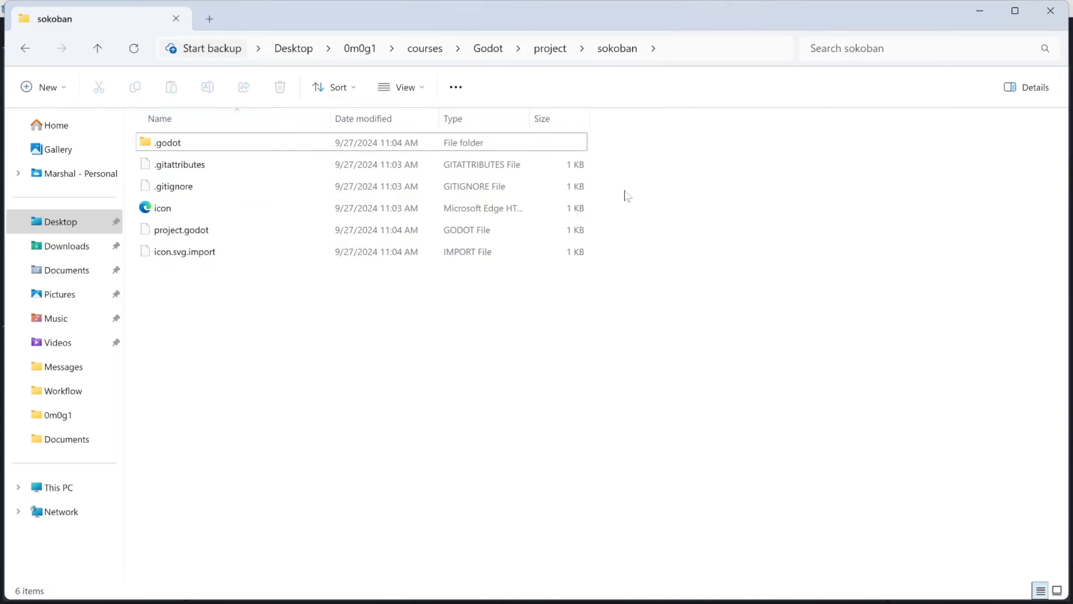
left_click(980, 12)
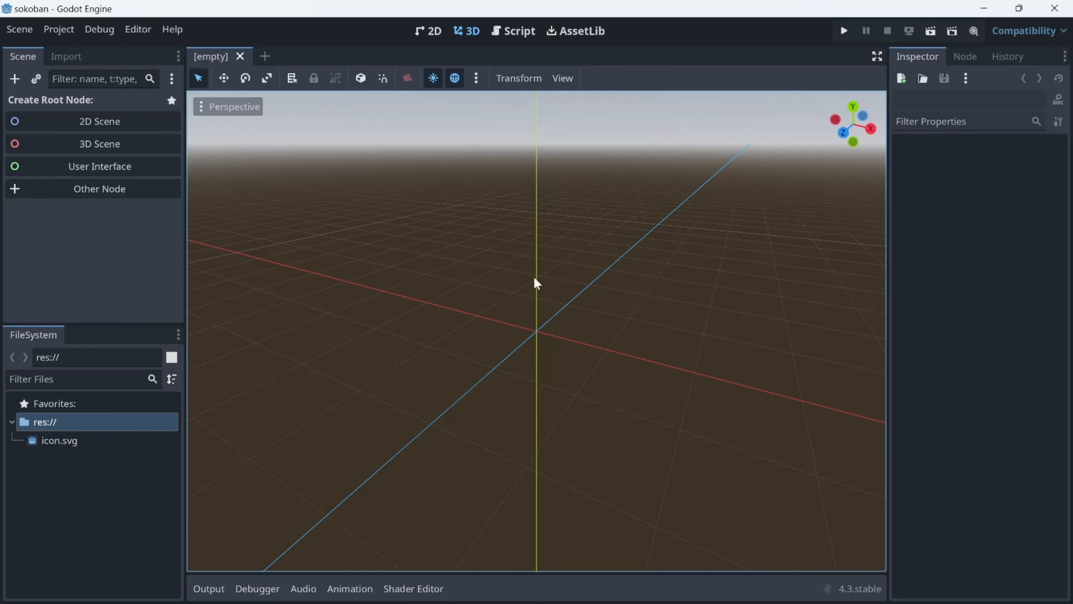
Examine the empty 3D viewport at different zoom distances and from an orbited viewing angle.
scroll(533, 278, "down", 5)
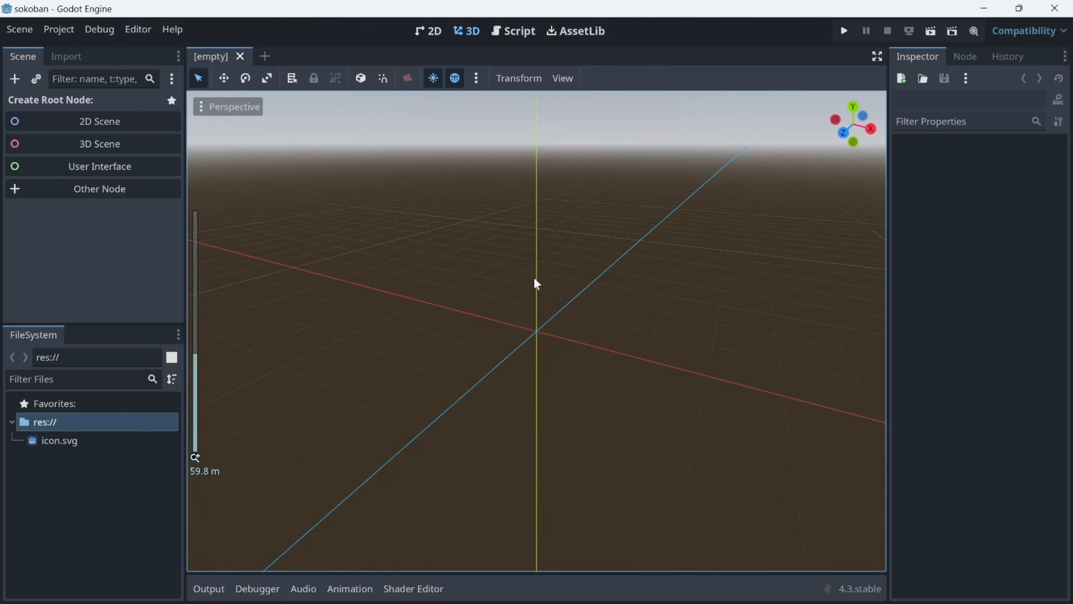
scroll(533, 277, "down", 3)
scroll(534, 277, "up", 3)
scroll(534, 277, "down", 15)
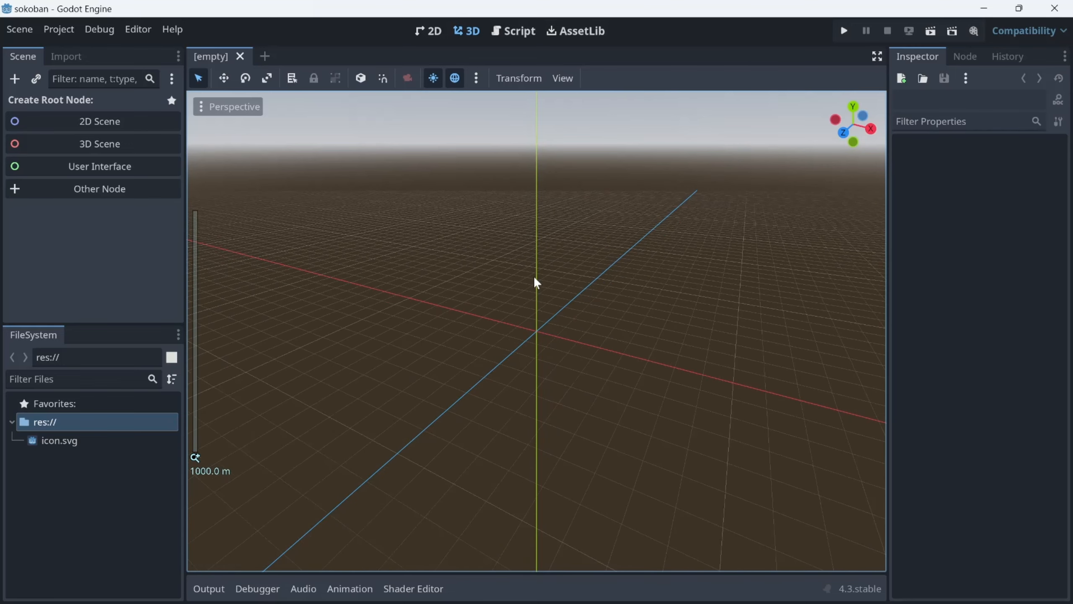
scroll(682, 203, "down", 2)
scroll(684, 203, "up", 10)
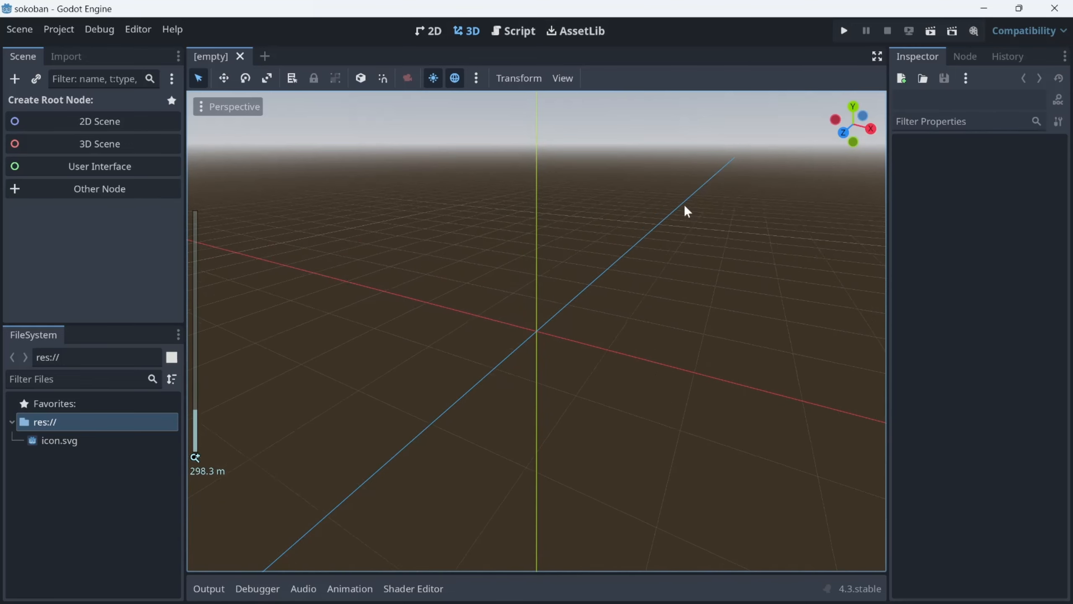
middle_click_drag(590, 260, 556, 242)
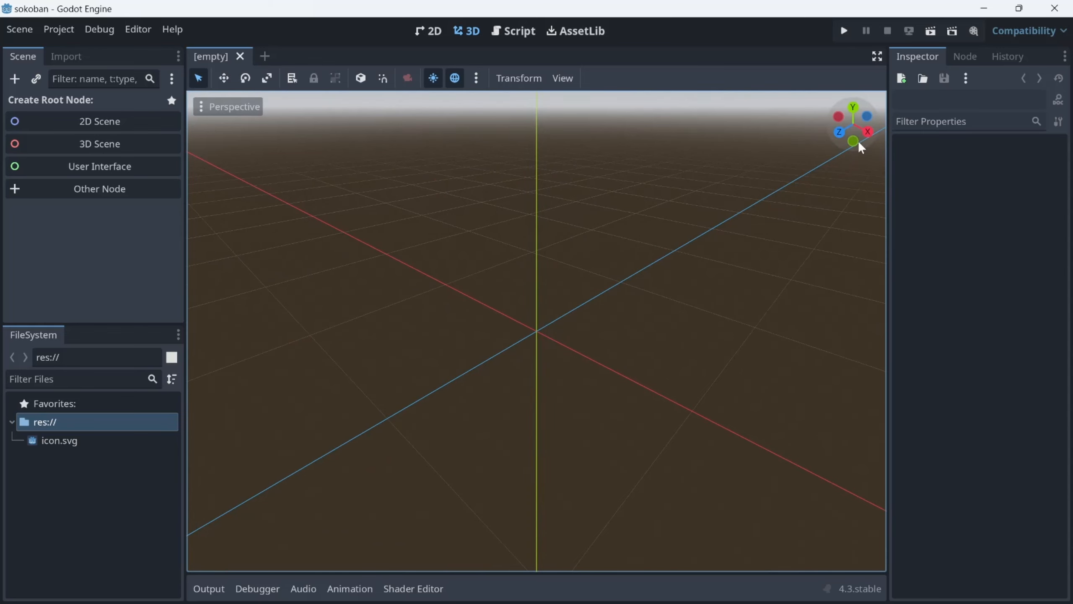
Switch to the 2D workspace and examine its origin axes and the game screen boundary at several zoom levels.
mouse_move(849, 137)
left_mouse_down()
mouse_move(851, 106)
mouse_move(862, 135)
mouse_move(879, 142)
mouse_move(858, 131)
mouse_move(862, 148)
mouse_move(854, 114)
mouse_move(858, 122)
left_mouse_up()
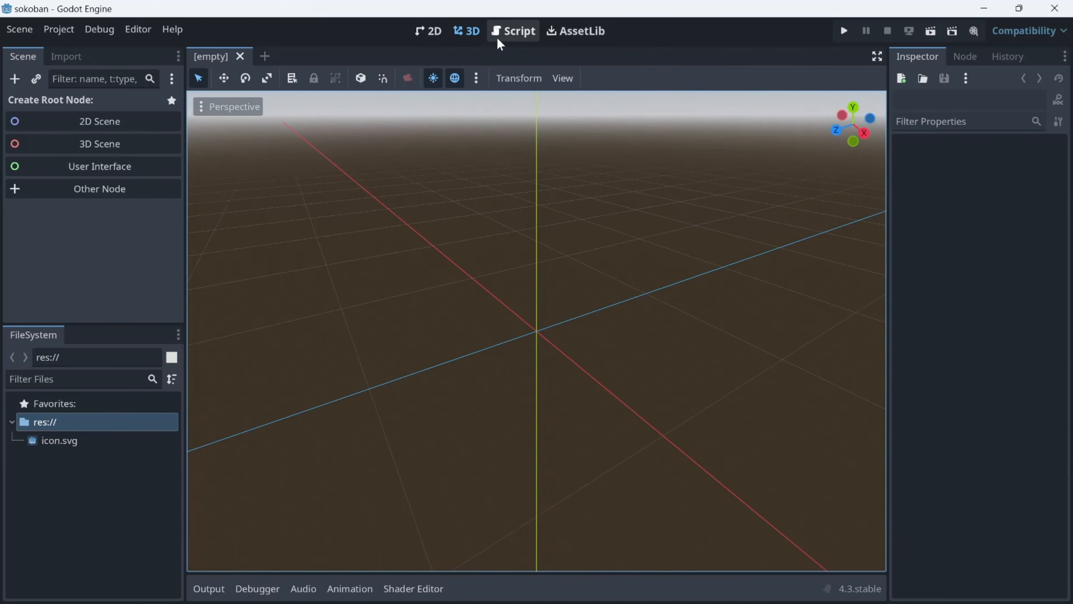
left_click(429, 31)
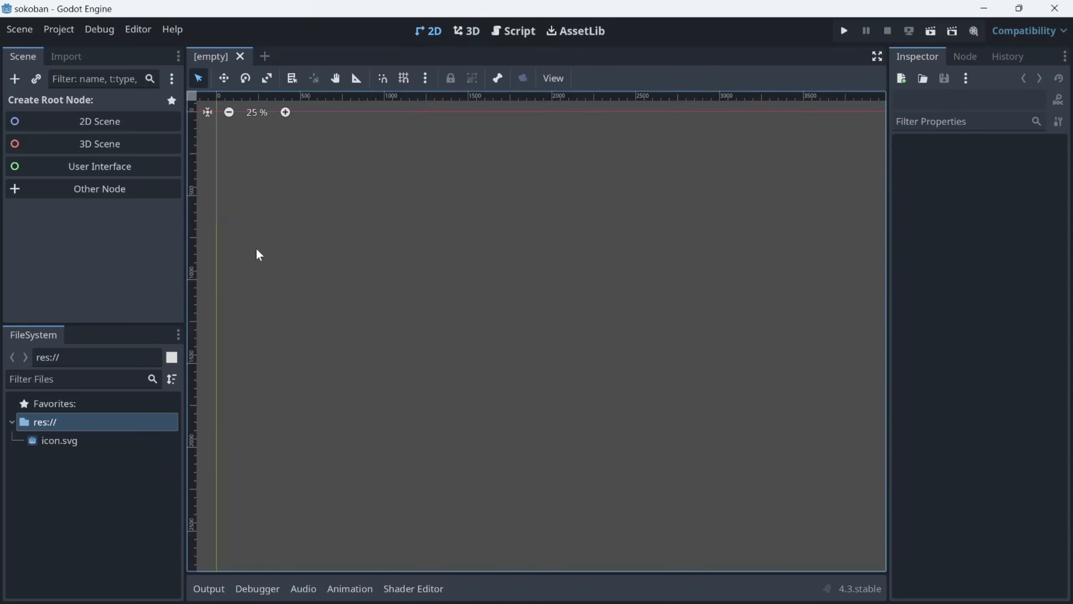
scroll(258, 247, "up", 1)
middle_click_drag(267, 248, 397, 359)
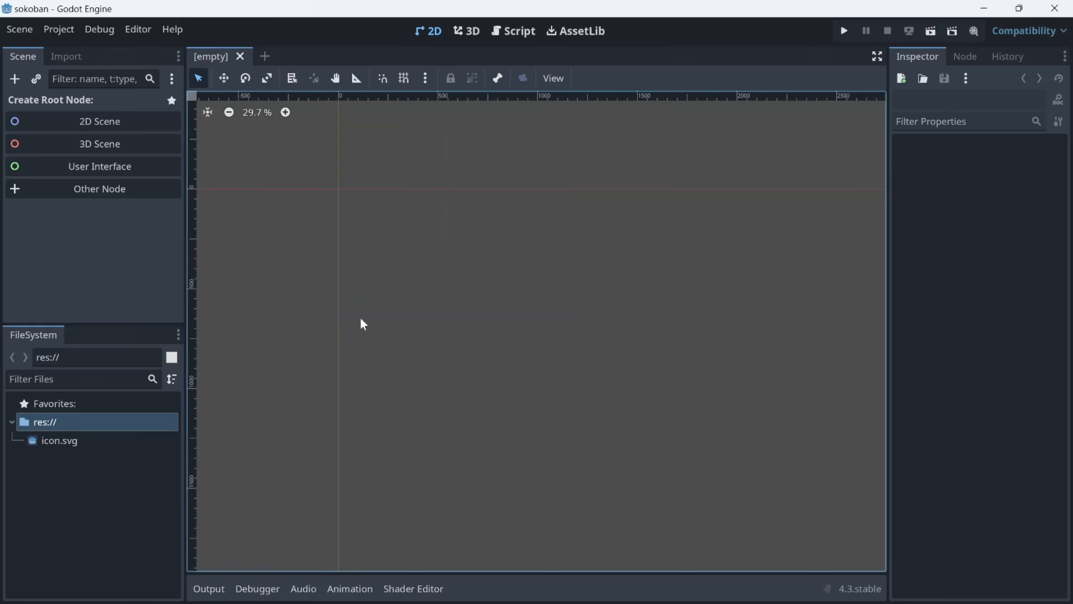
scroll(364, 324, "up", 1)
middle_click_drag(321, 295, 367, 395)
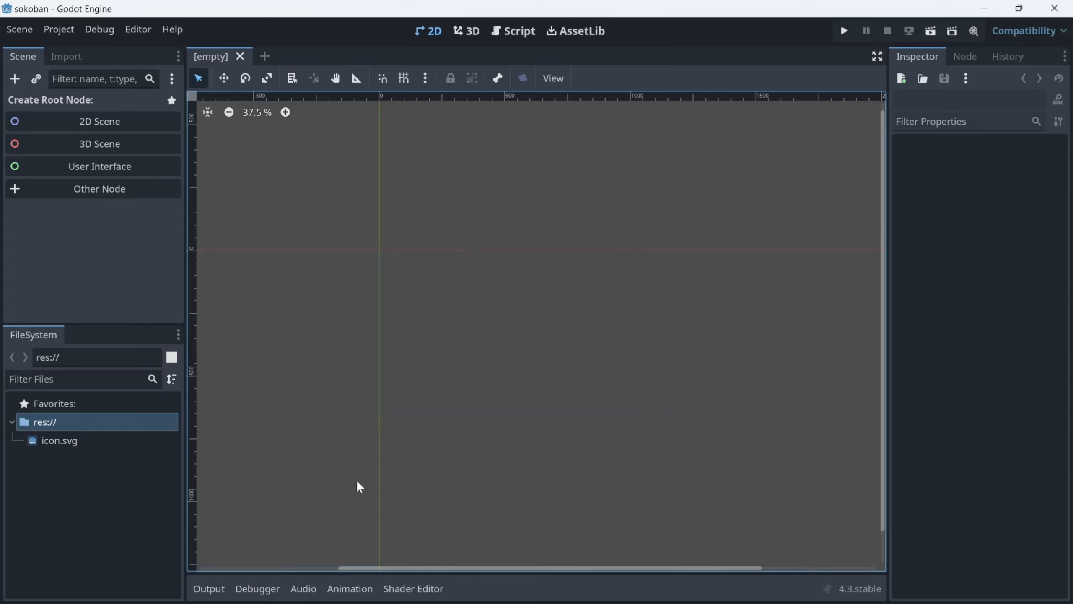
scroll(369, 297, "up", 2)
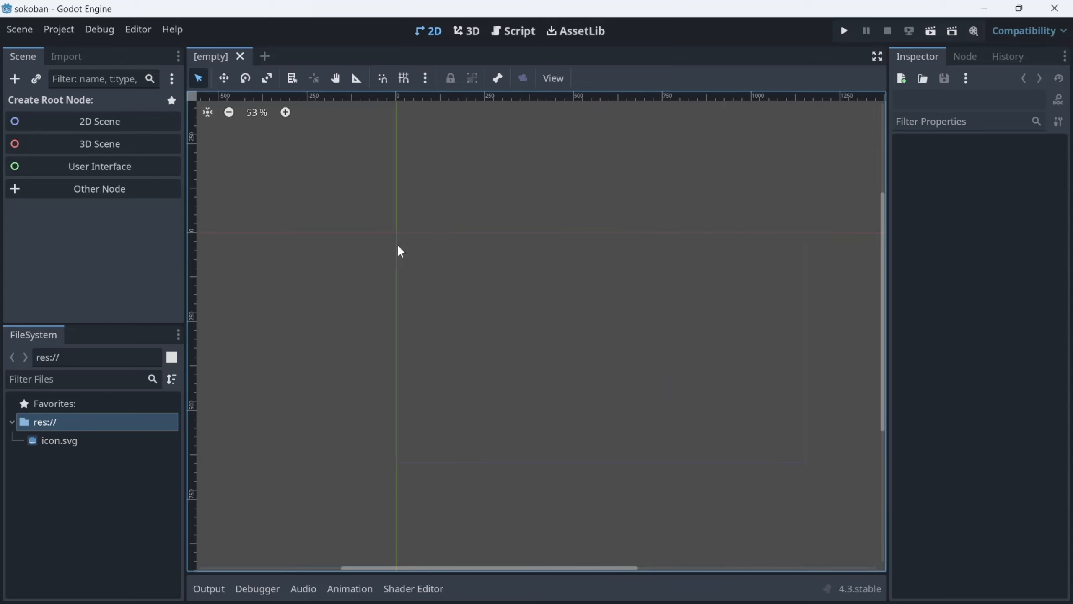
middle_click_drag(397, 249, 372, 244)
scroll(374, 236, "up", 1)
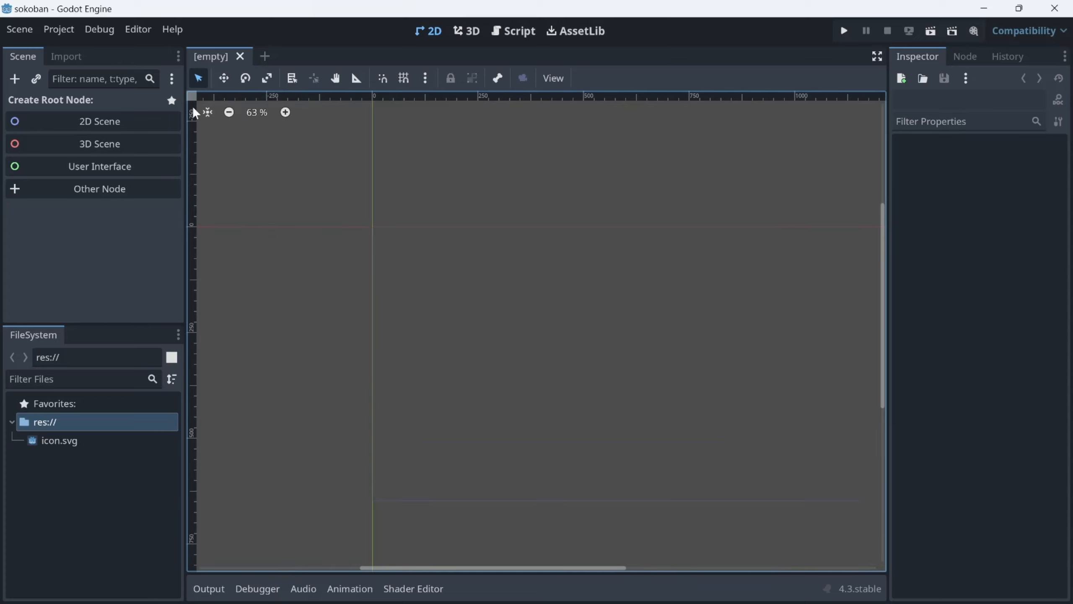
middle_click_drag(644, 353, 574, 325)
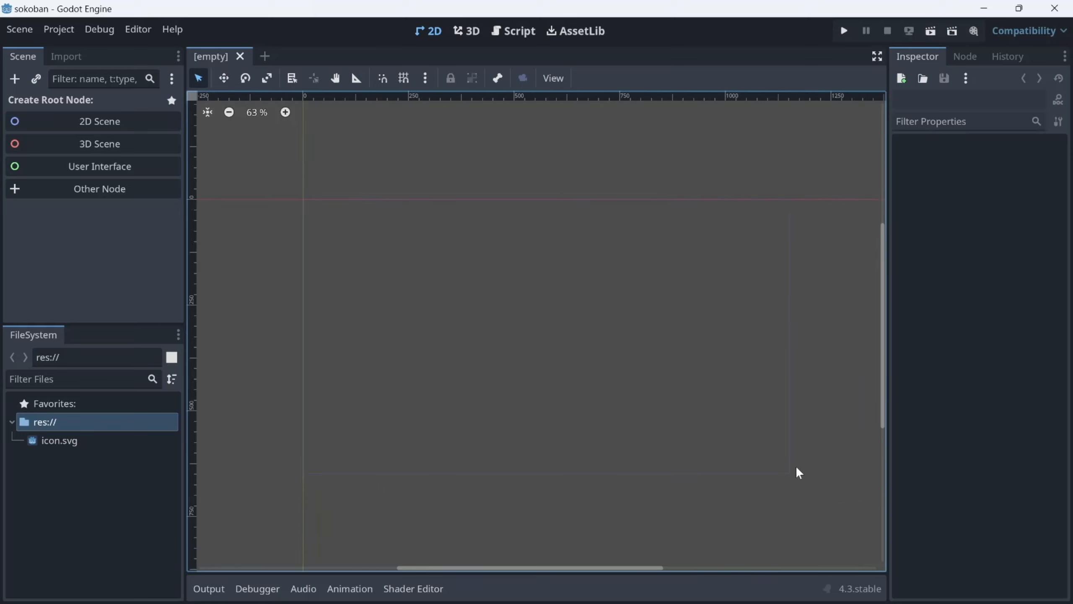
scroll(799, 472, "up", 2)
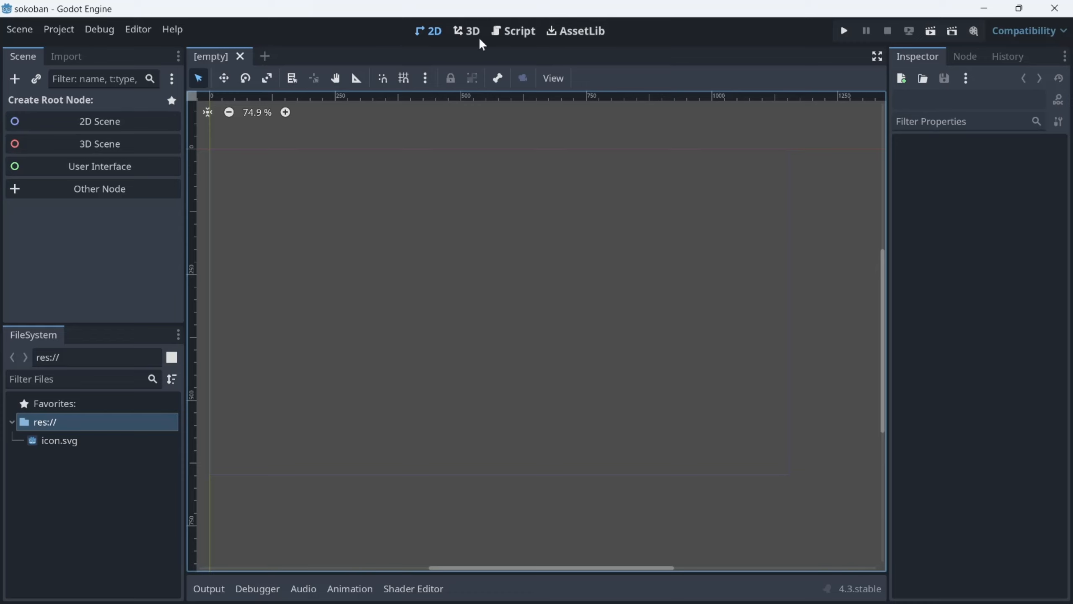
View the Script and AssetLib workspaces, and return to the 2D workspace.
left_click(502, 34)
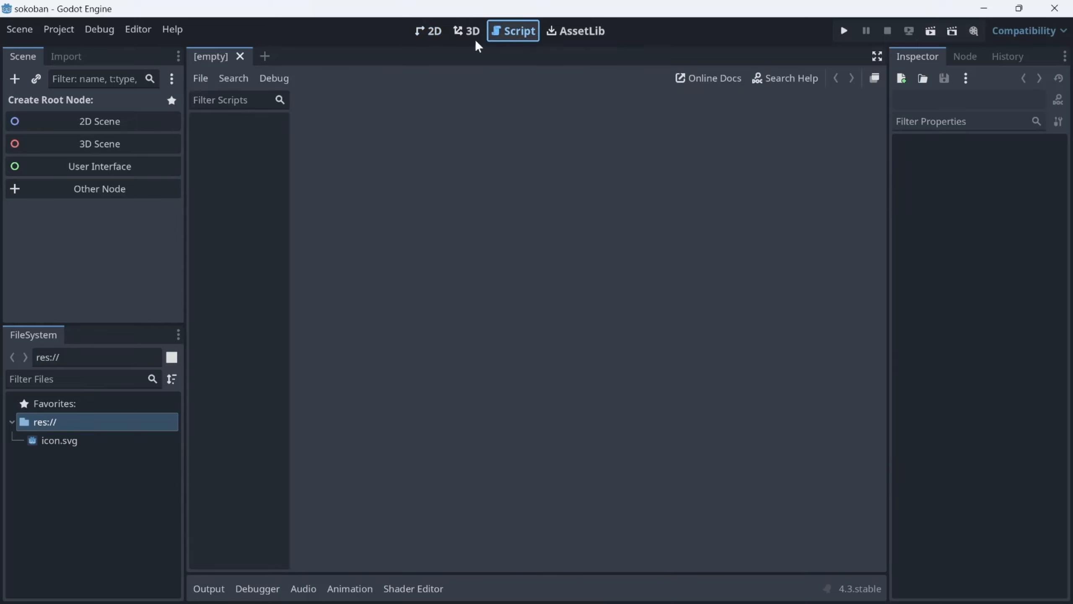
left_click(442, 29)
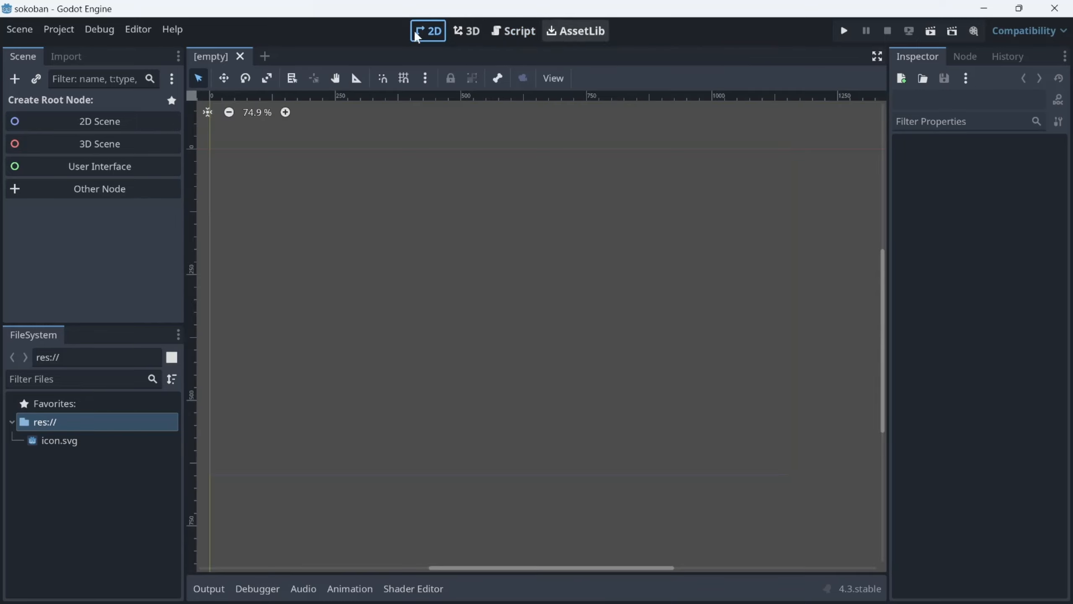
left_click(562, 34)
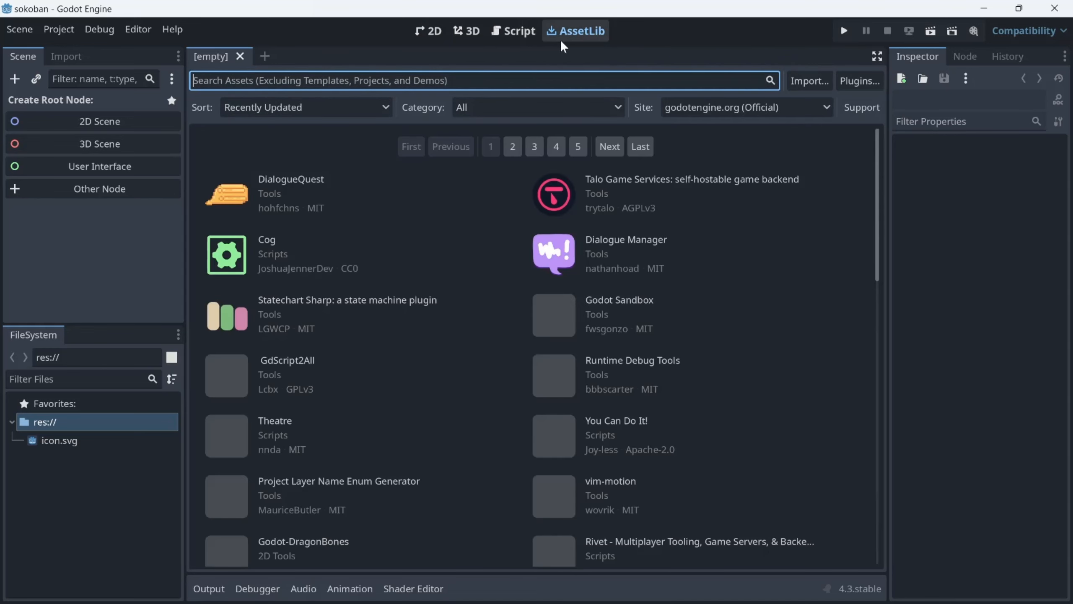
left_click(433, 32)
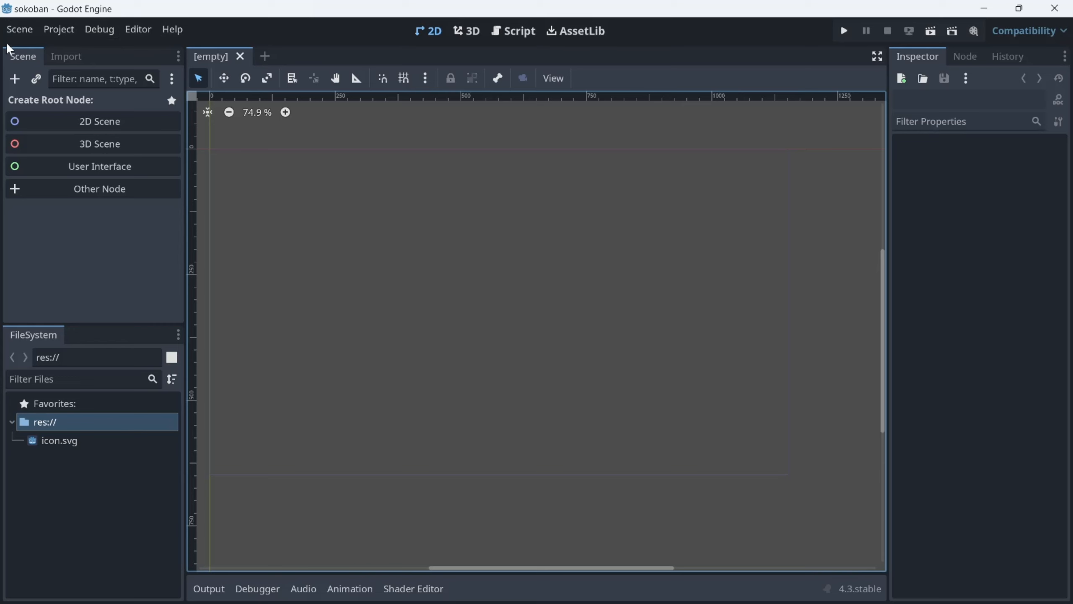
Review the available Scene, Project and Debug commands and the controls for running the project.
left_click(9, 31)
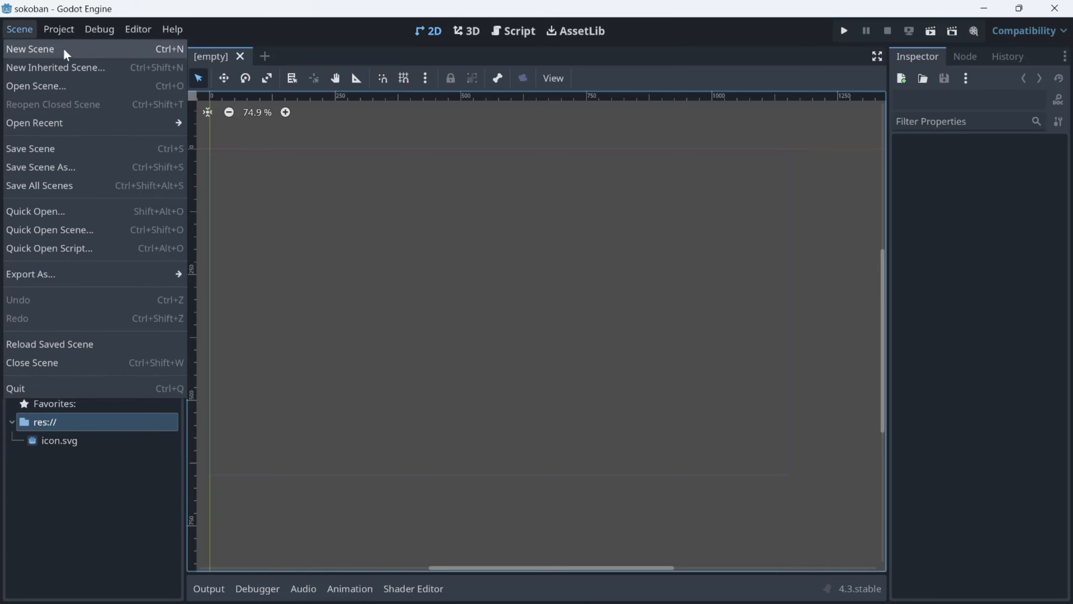
left_click(68, 30)
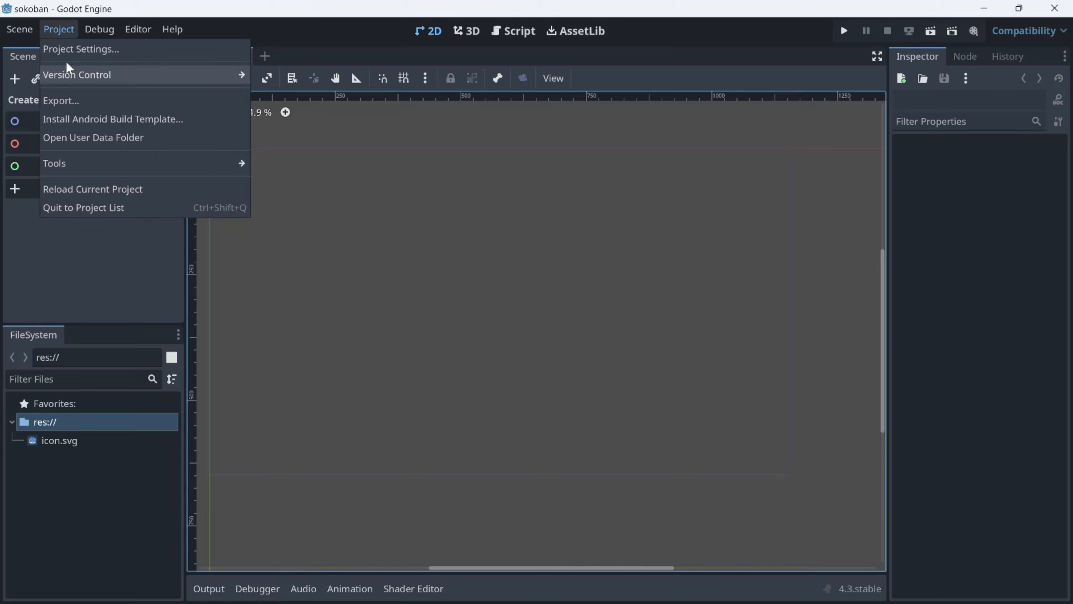
left_click(100, 34)
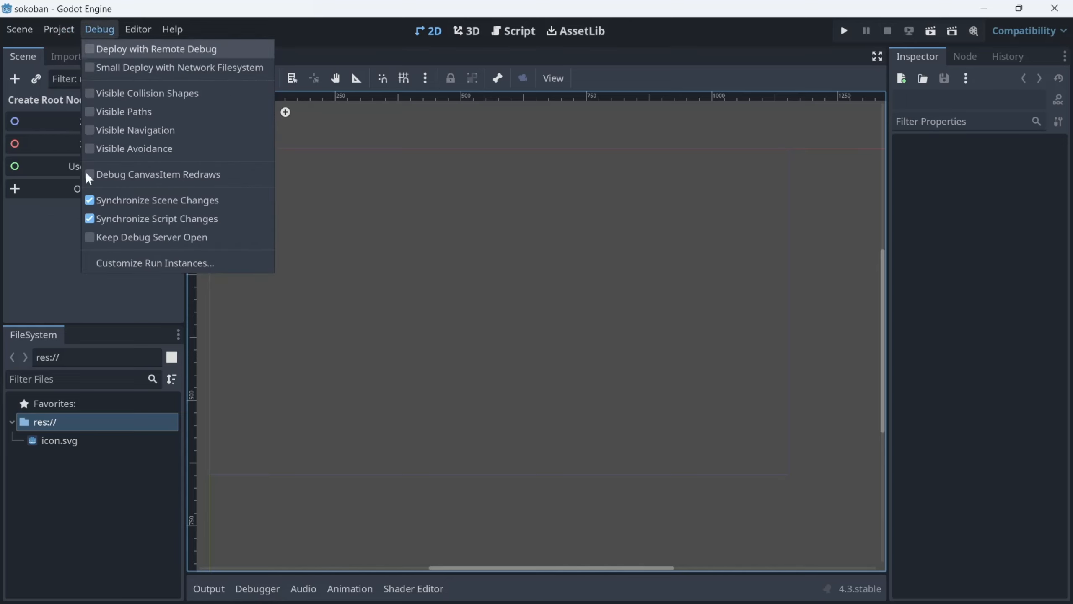
left_click(151, 30)
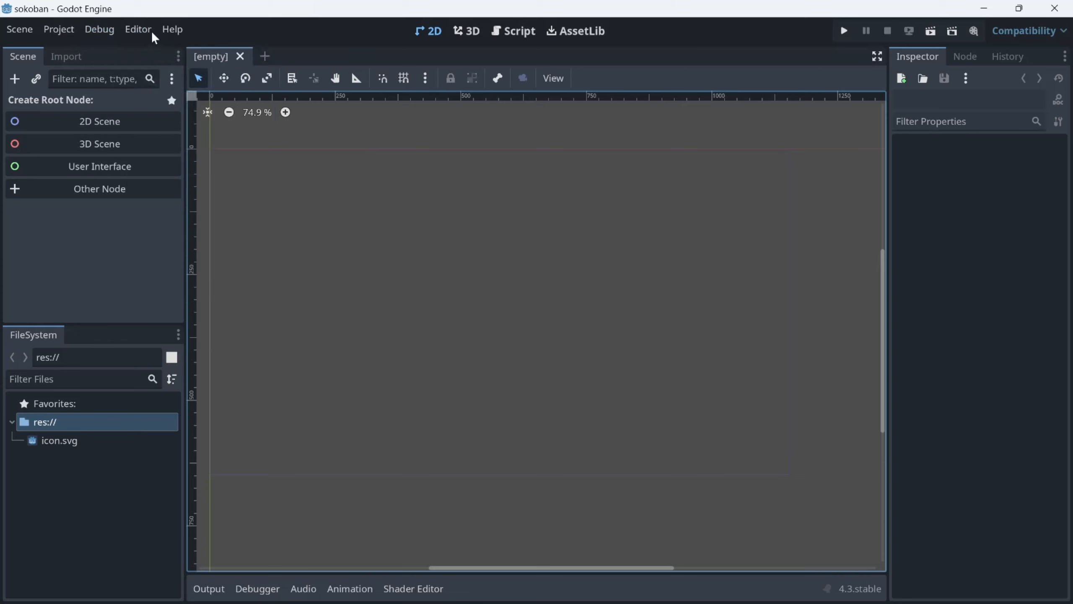
left_click(148, 30)
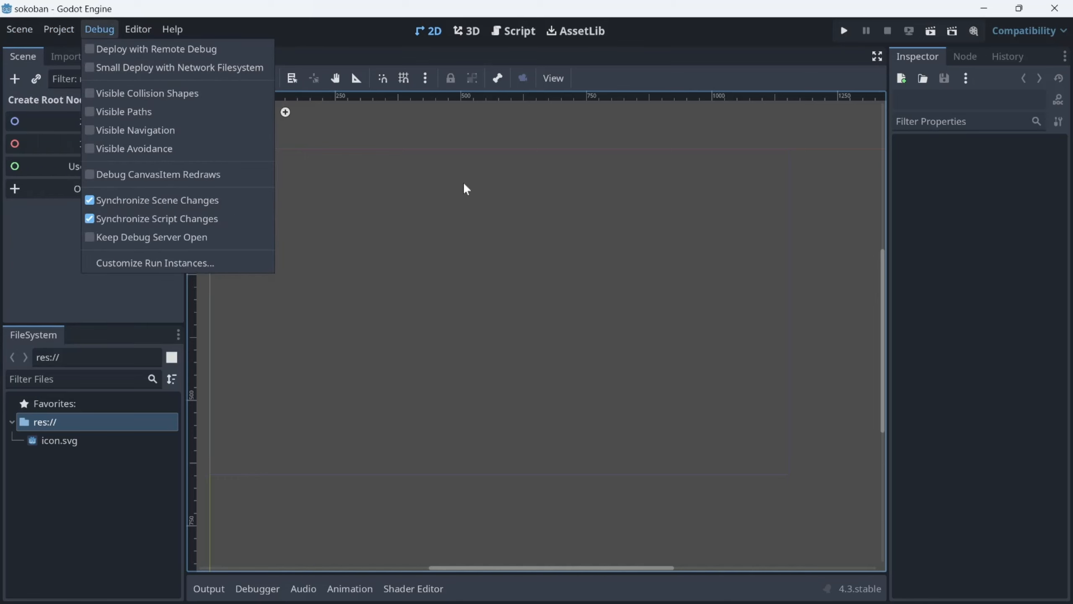
left_click(1011, 234)
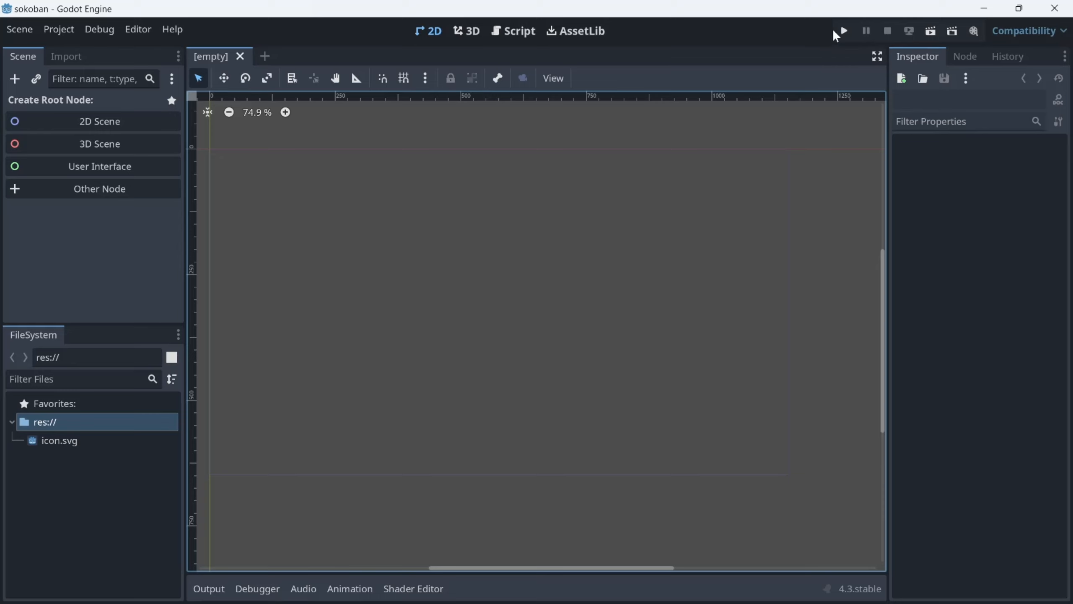
left_click(955, 31)
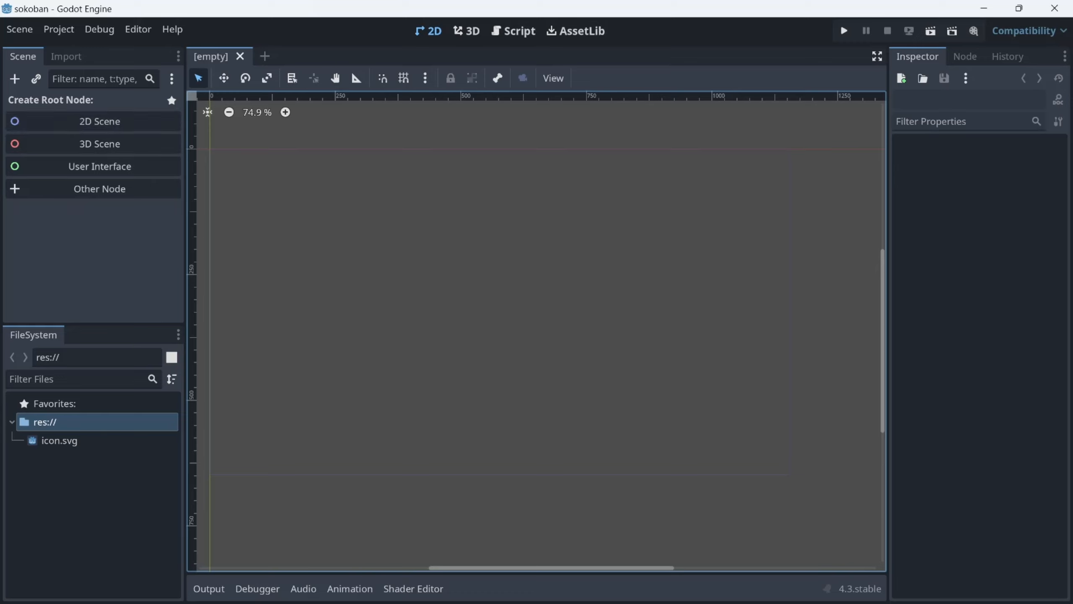
Browse the available node types and create a CharacterBody2D as the scene's root node.
left_click(16, 79)
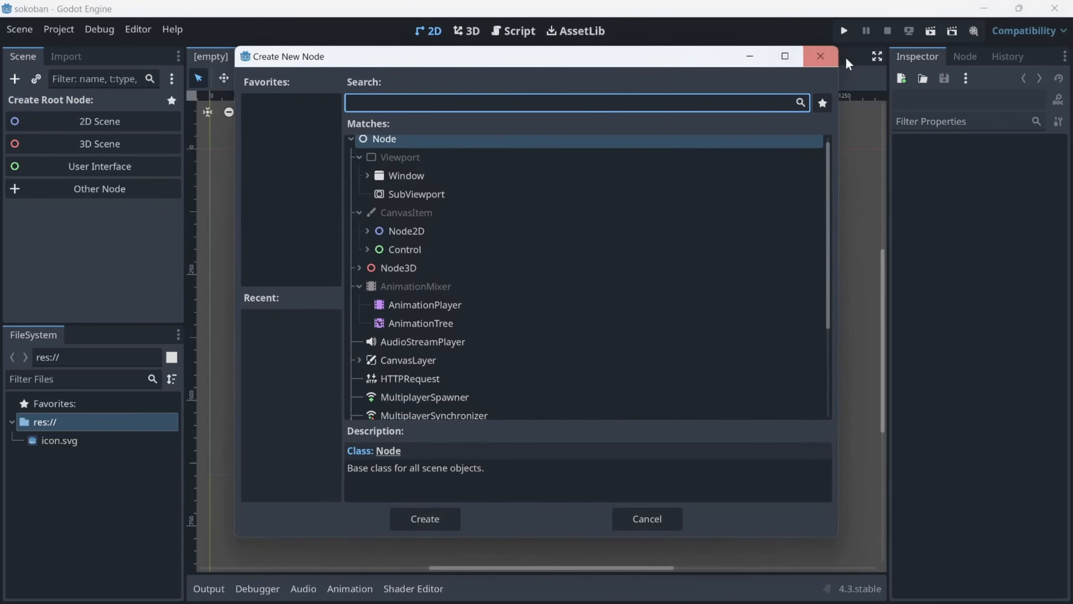
left_click(821, 56)
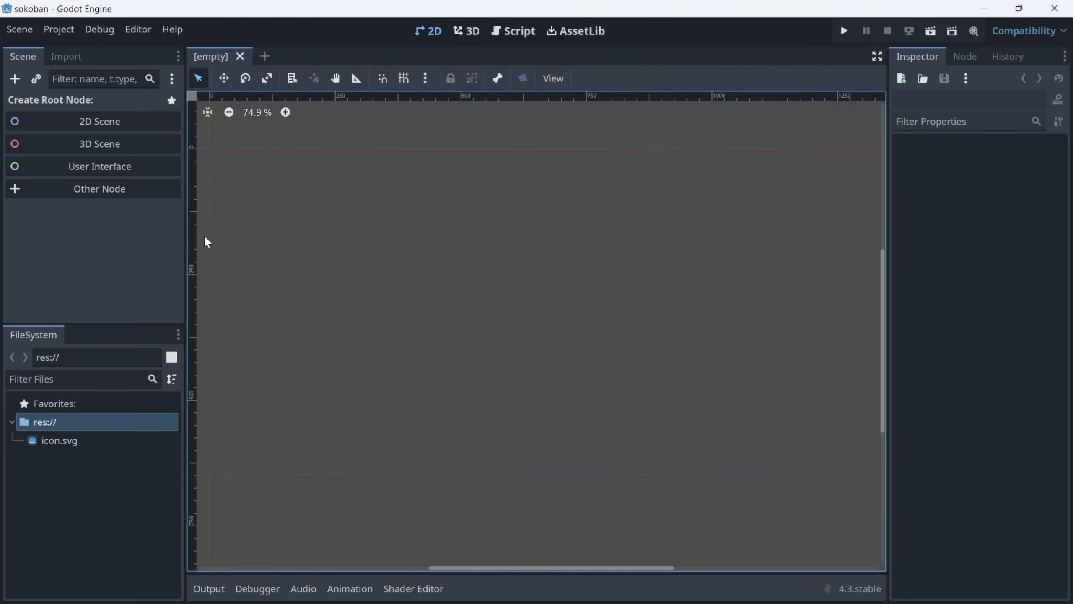
left_click(124, 193)
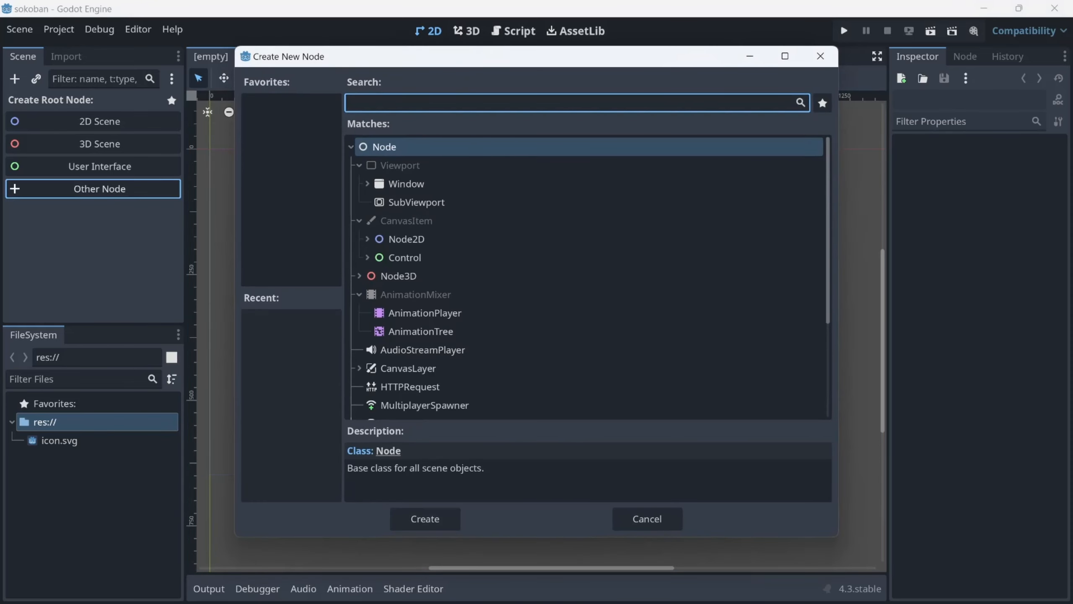
scroll(503, 213, "down", 1)
scroll(503, 213, "down", 3)
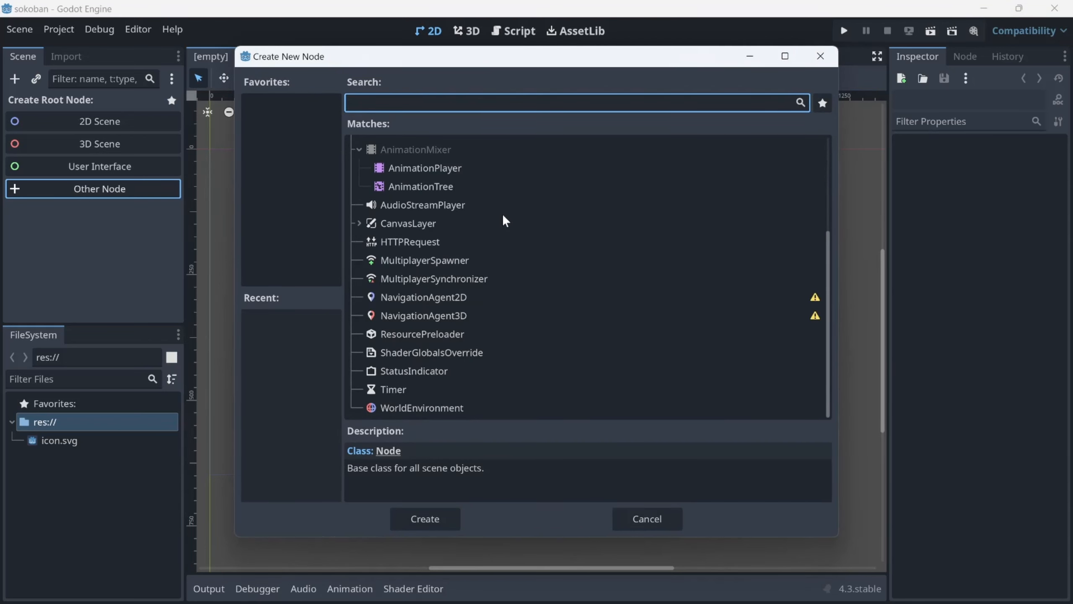
scroll(498, 289, "up", 4)
left_click(369, 235)
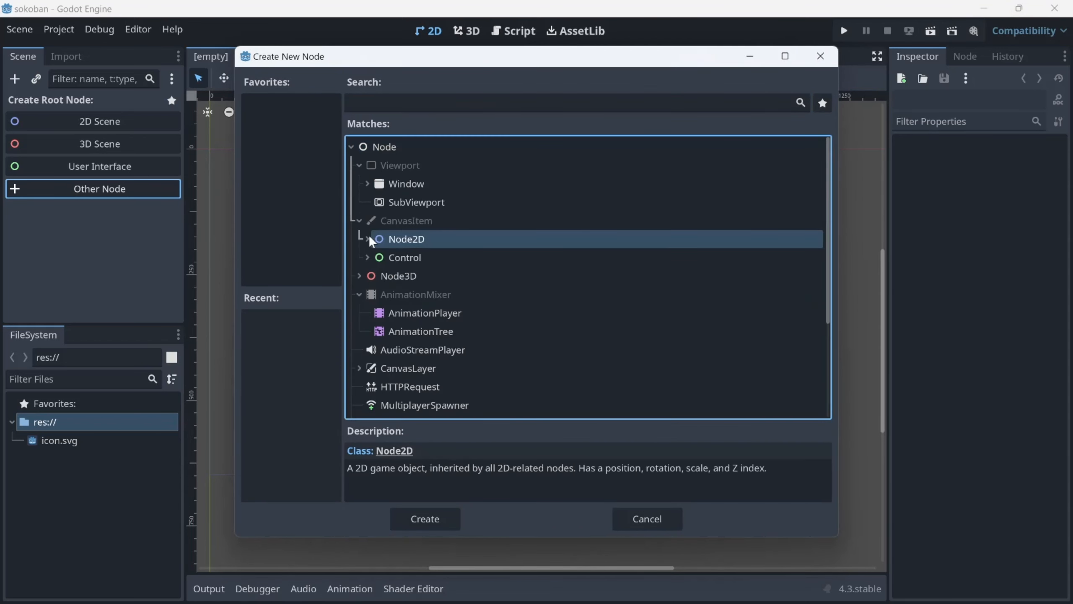
left_click(369, 235)
left_click(369, 236)
left_click(363, 103)
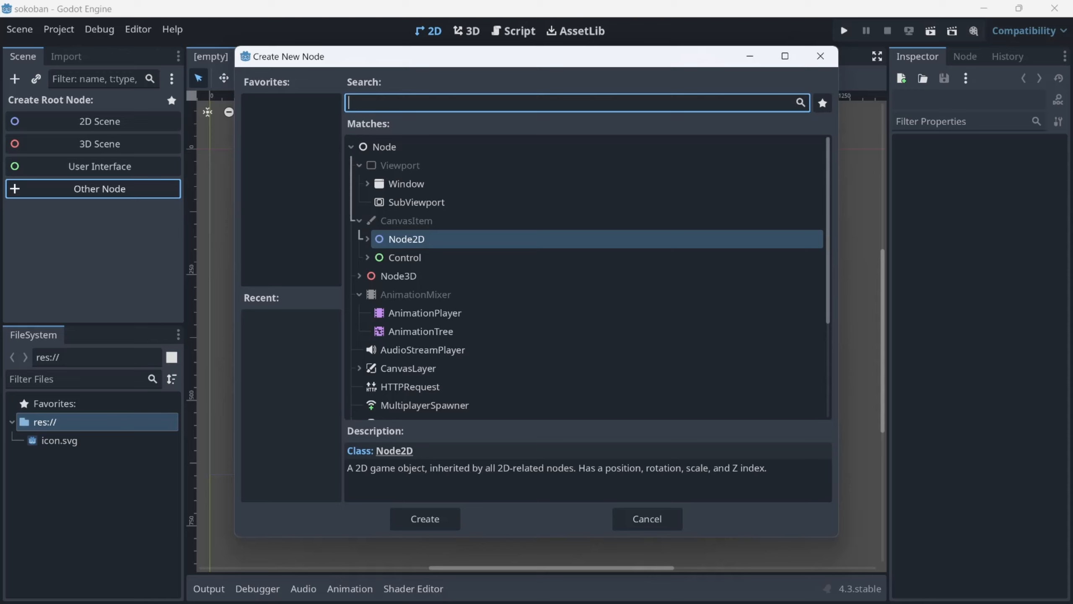
type("chara")
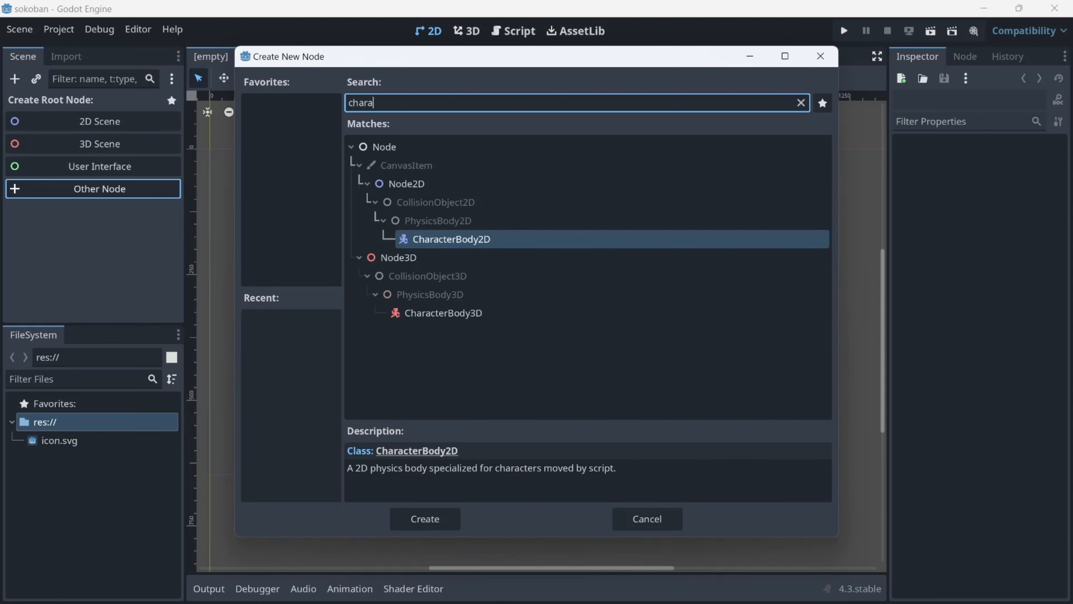
key("Return")
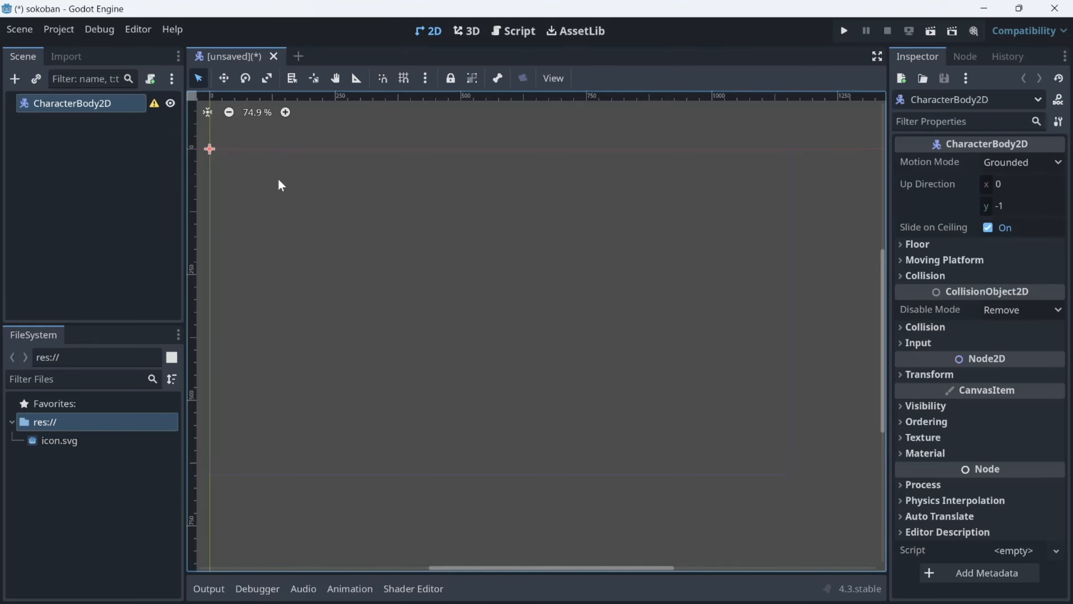
Add a Sprite2D node as a child of the CharacterBody2D root.
middle_click_drag(279, 181, 328, 171)
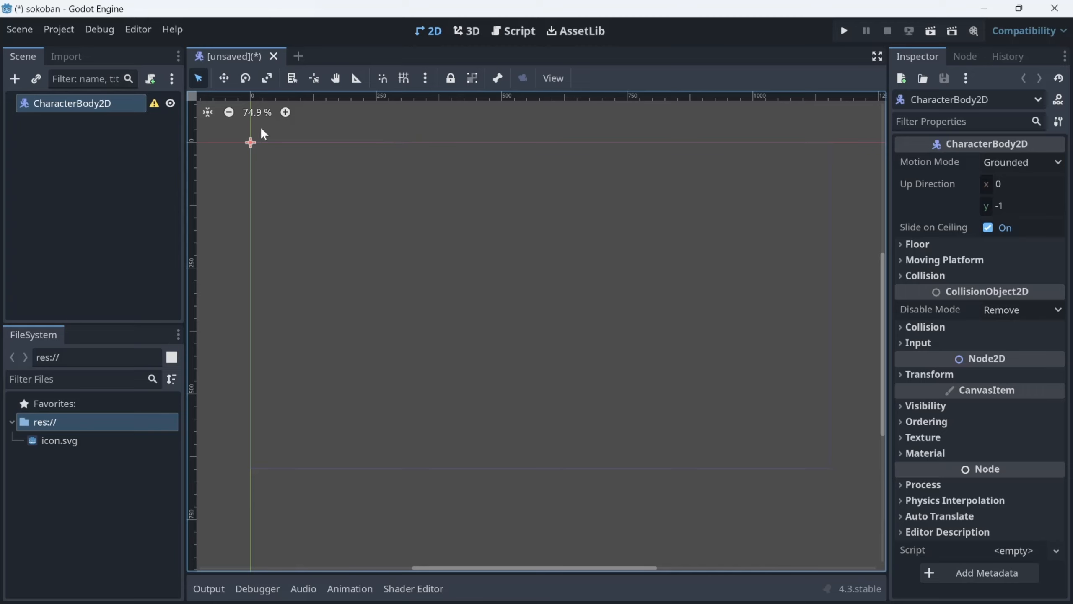
left_click(237, 170)
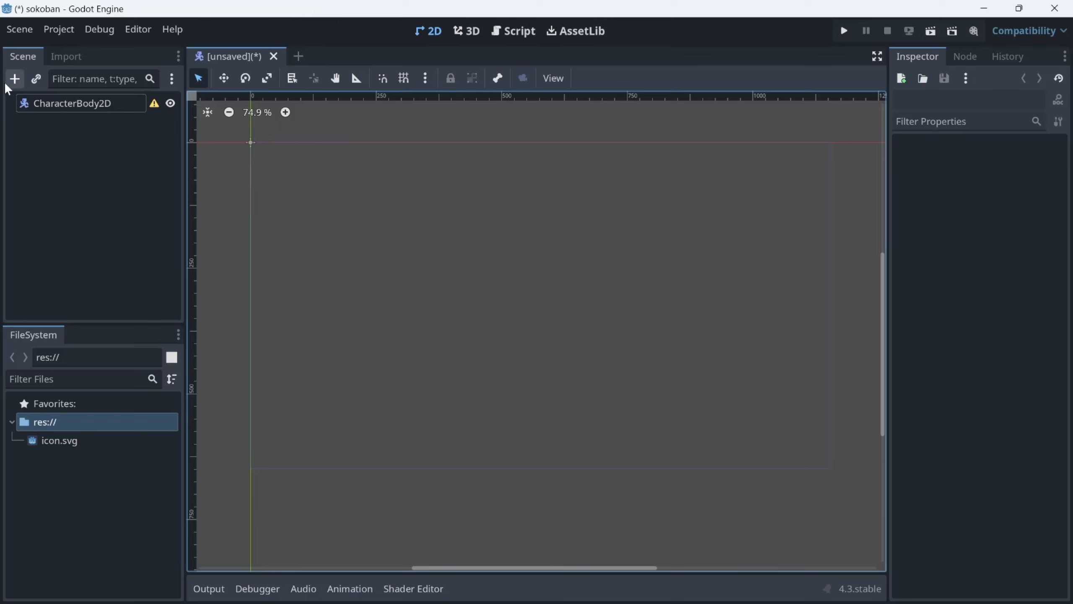
left_click(83, 142)
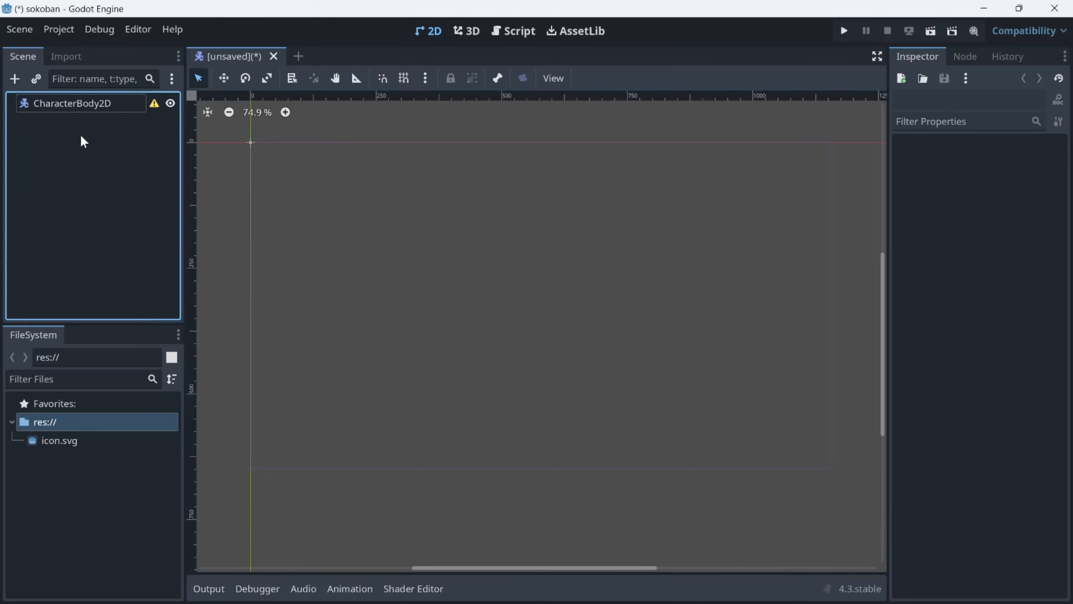
left_click(72, 111)
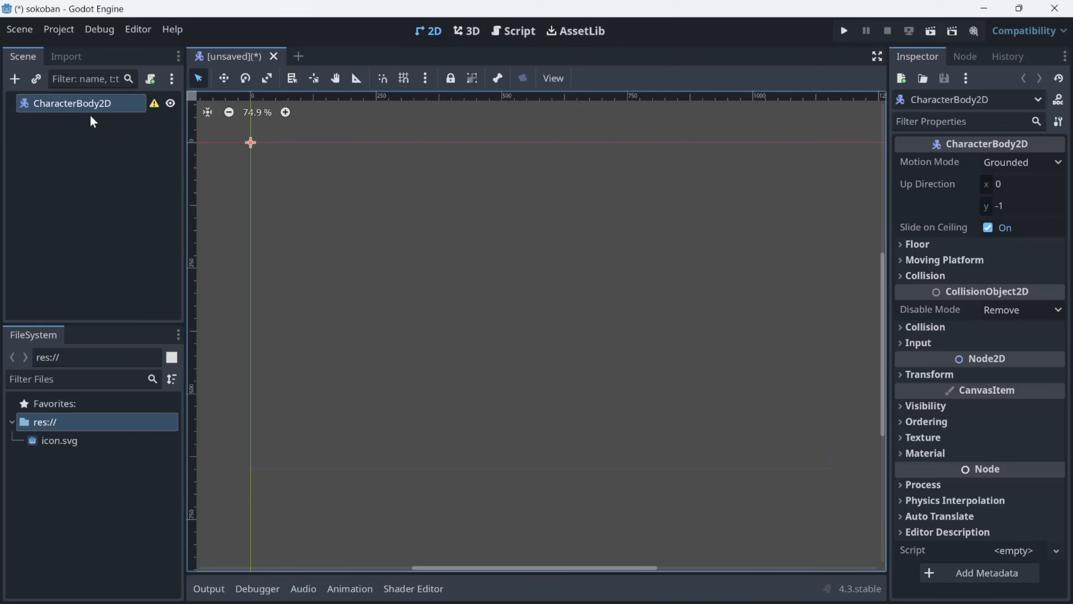
left_click(15, 82)
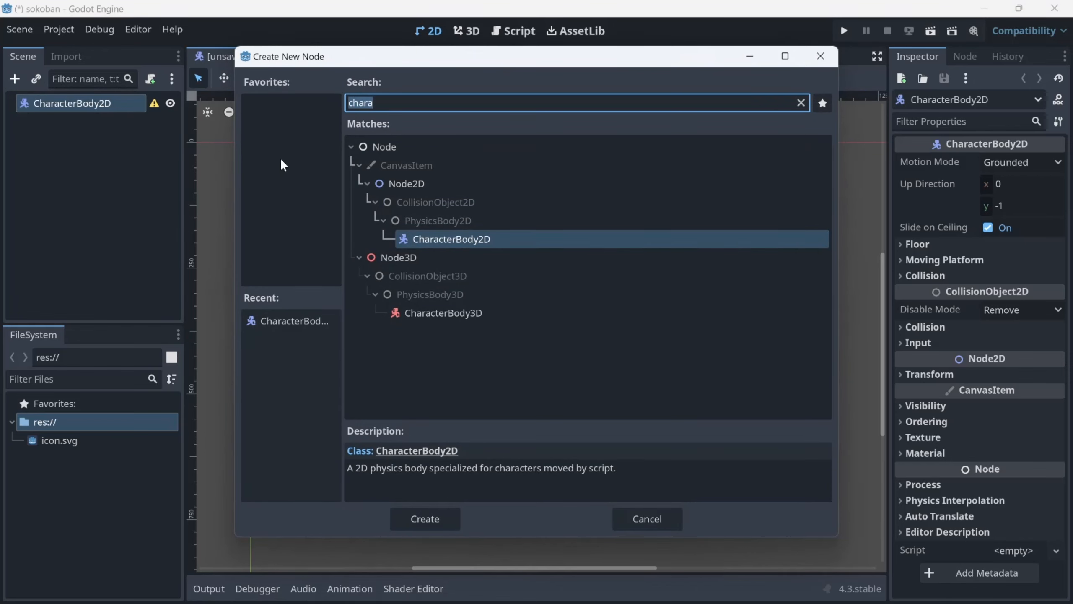
type("spri")
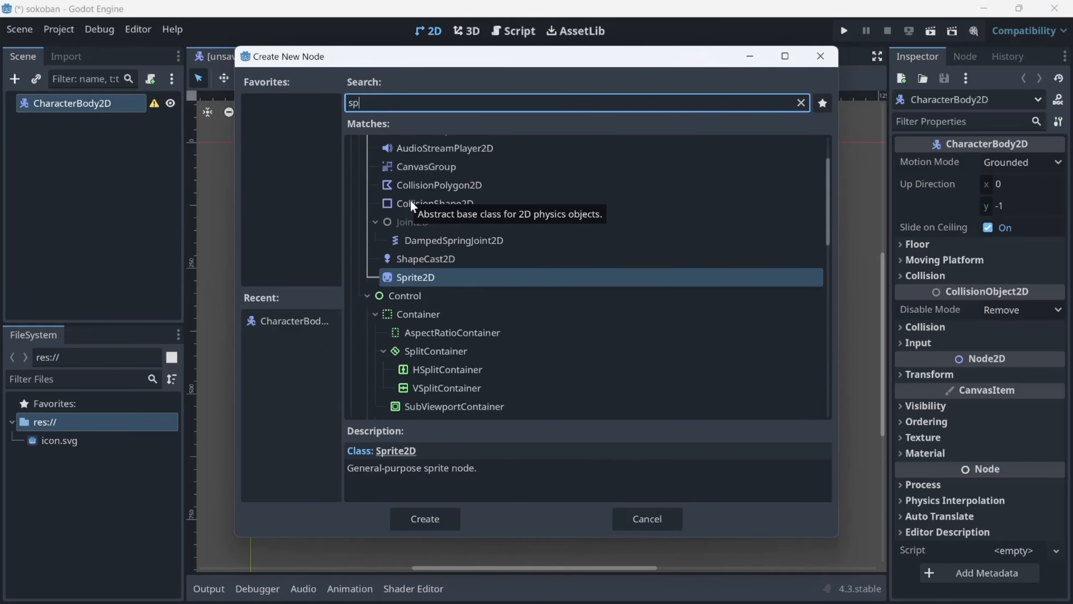
key("Return")
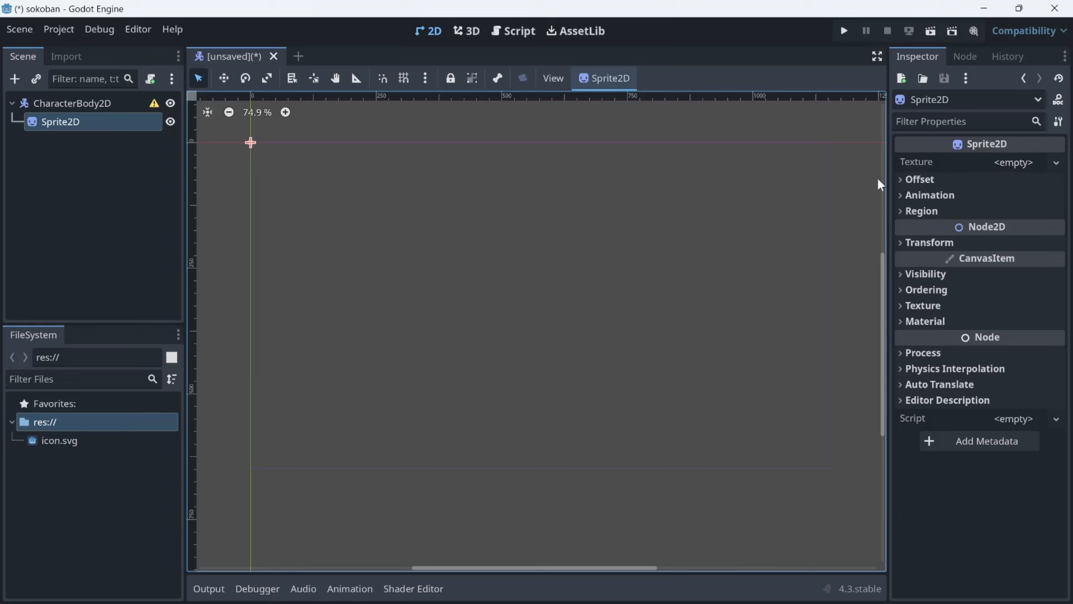
Add the assets folder from the desktop to the sokoban project folder and check its contents in File Explorer.
left_click(983, 10)
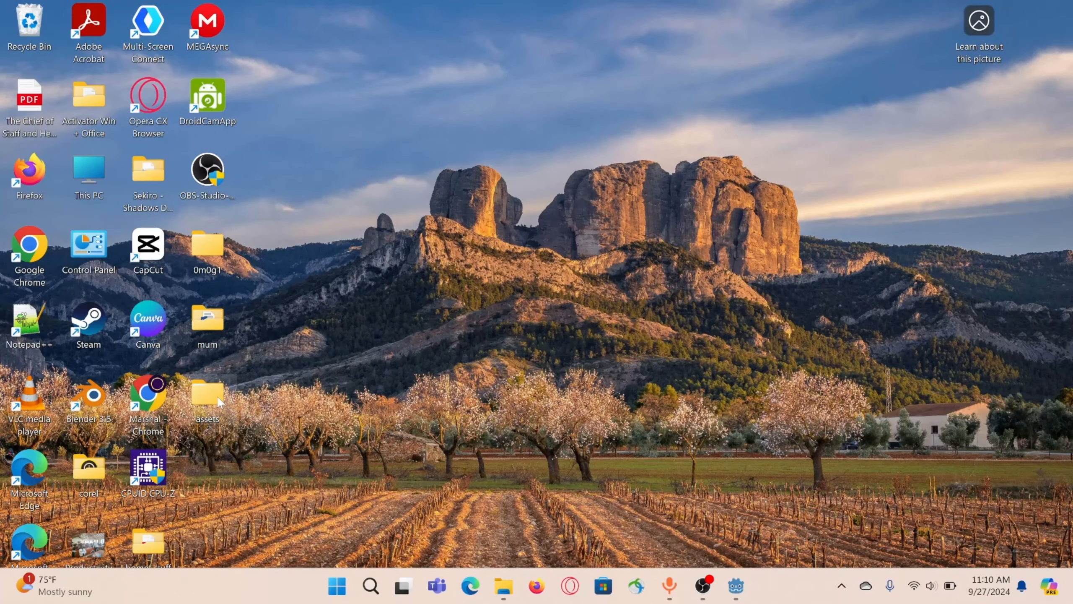
left_click_drag(218, 402, 104, 492)
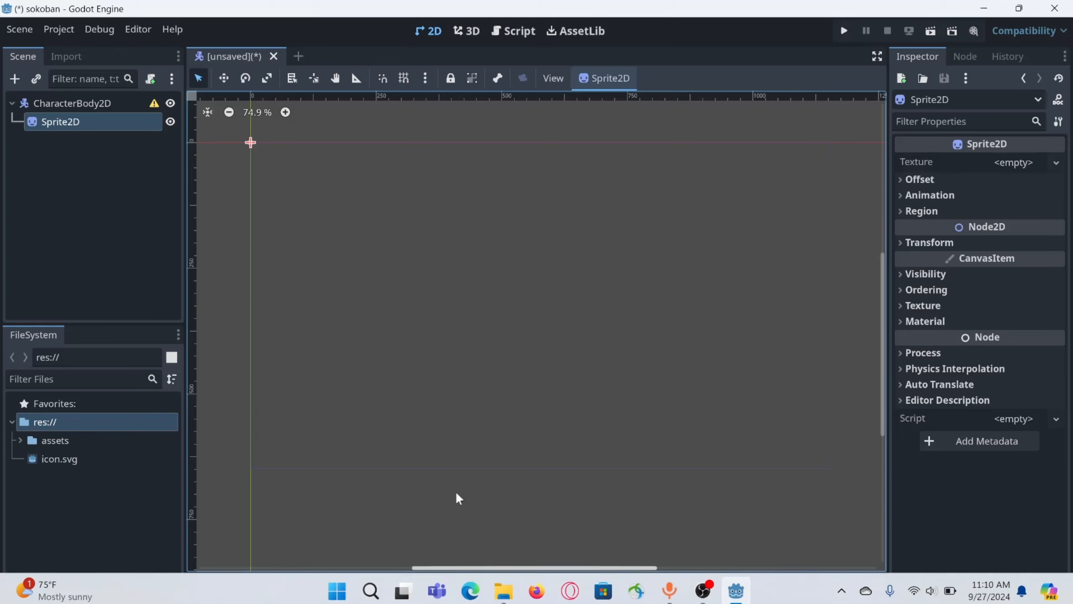
left_click(505, 589)
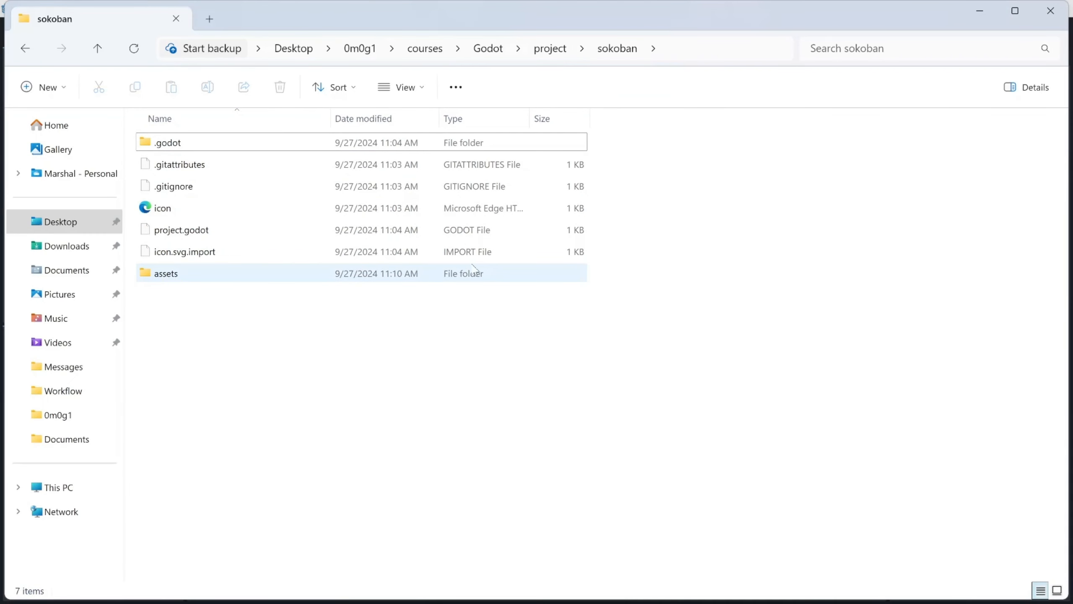
left_click(1052, 10)
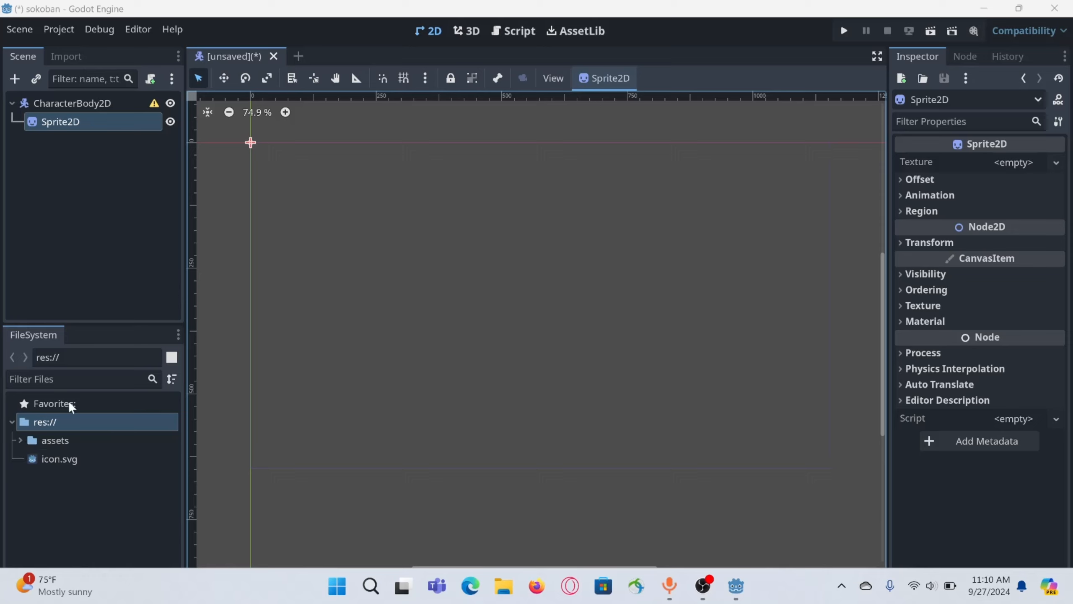
Assign sprite_sheet.png from the project's assets/graphics folder as the Sprite2D's texture.
left_click(20, 441)
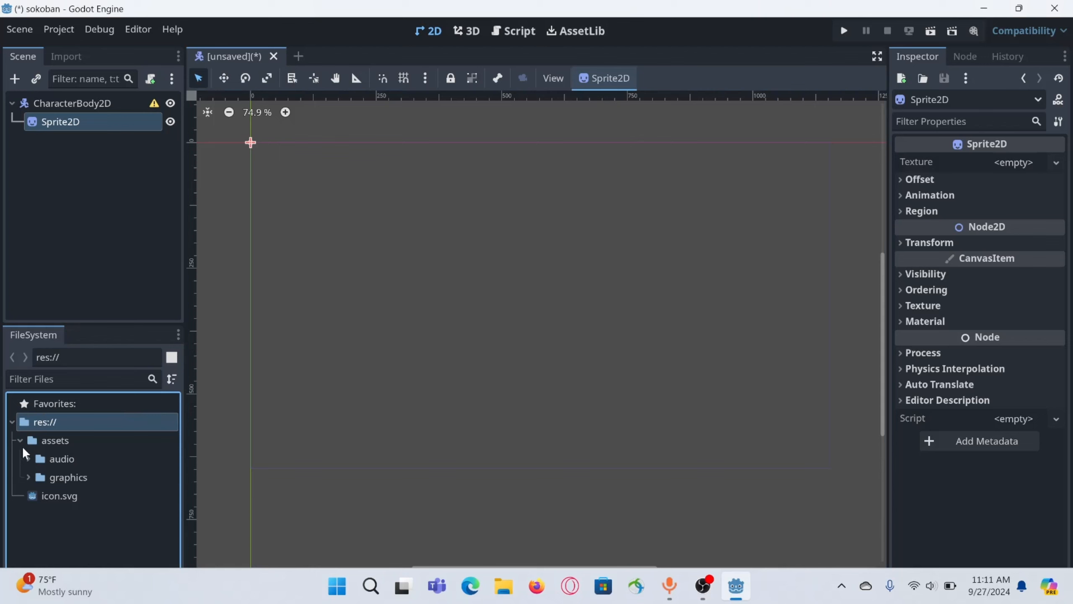
left_click(28, 477)
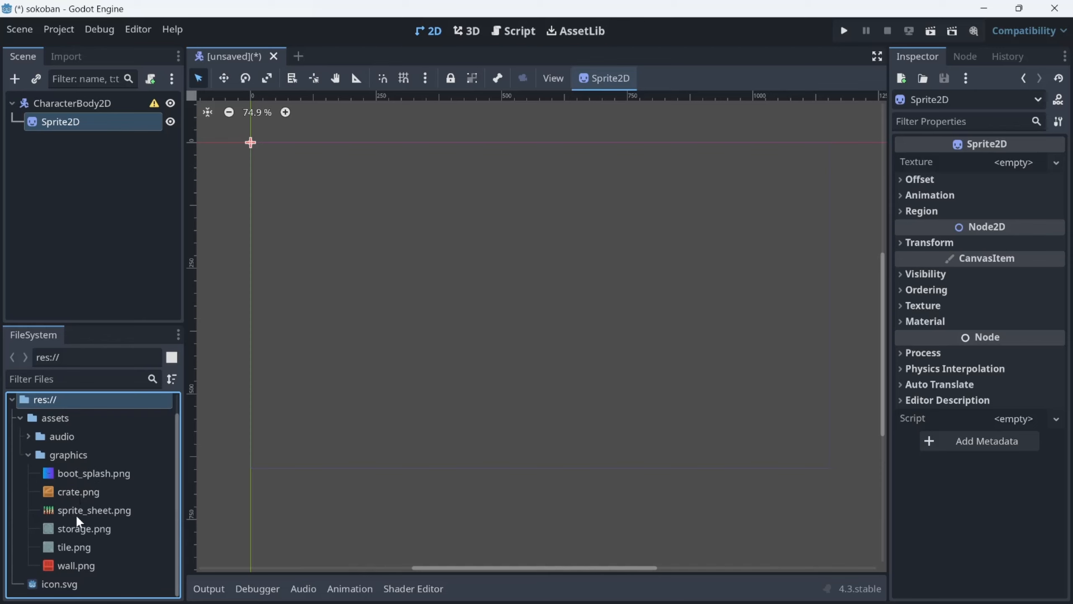
left_click_drag(76, 512, 1005, 160)
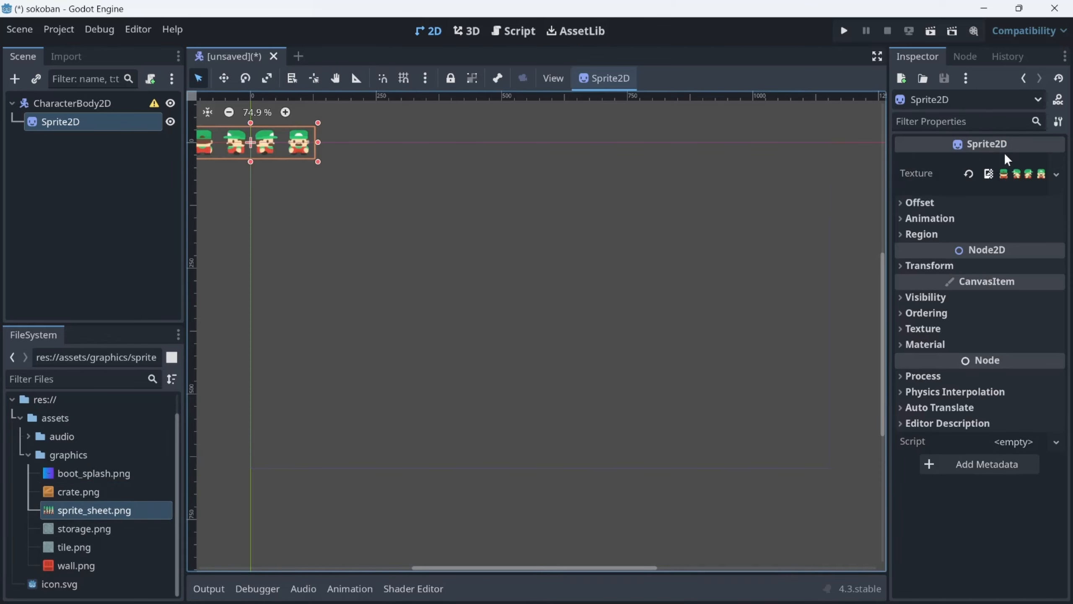
middle_click_drag(286, 282, 387, 258)
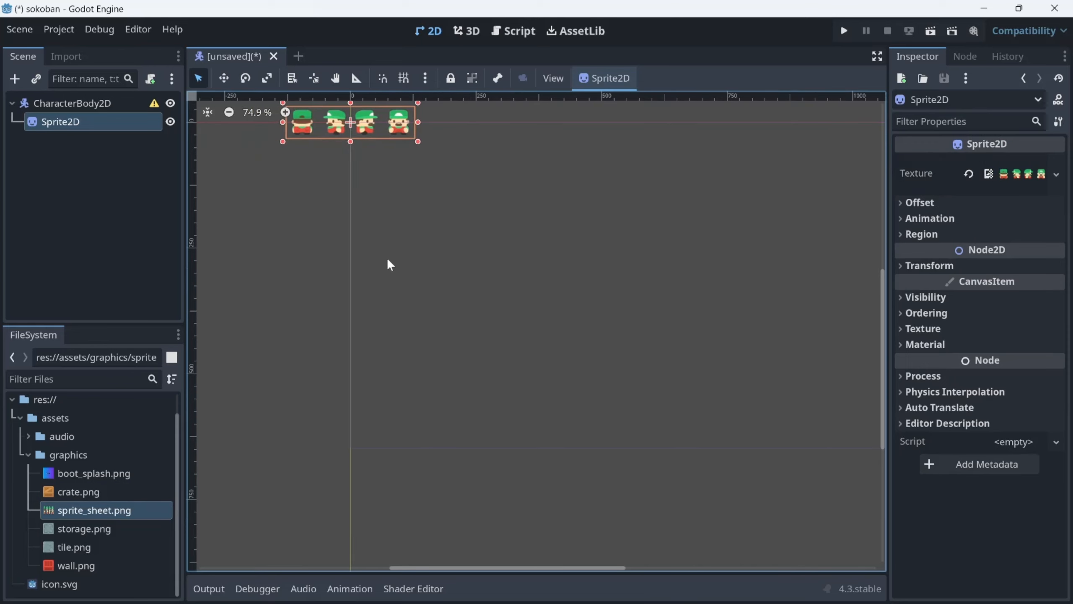
scroll(389, 252, "down", 3)
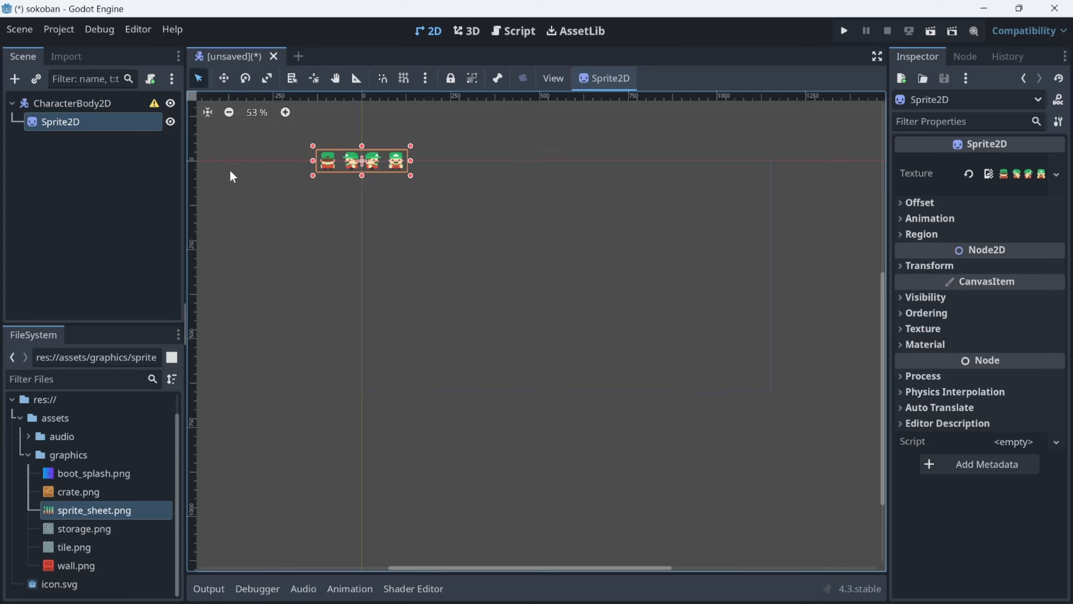
Rename the CharacterBody2D root node to Player.
double_click(81, 102)
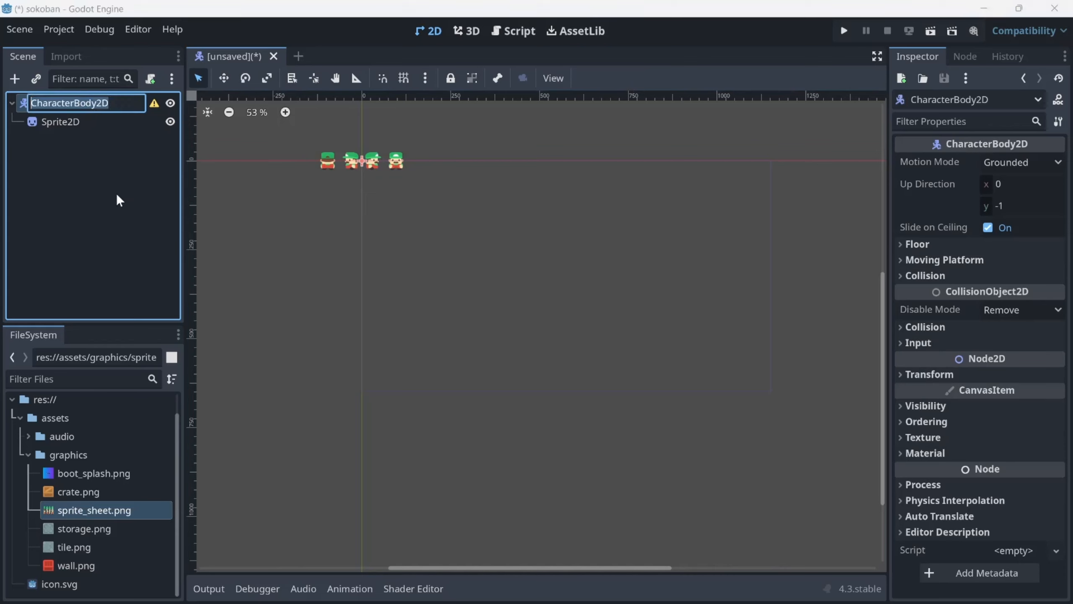
key("Return")
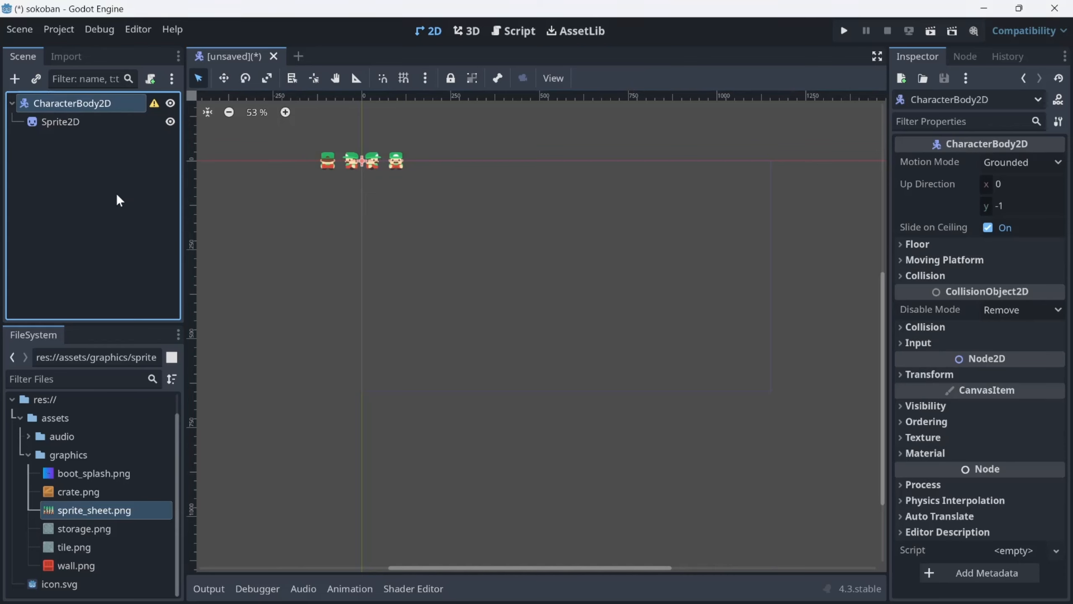
left_click(110, 105)
left_click(109, 105)
key("Return")
right_click(84, 103)
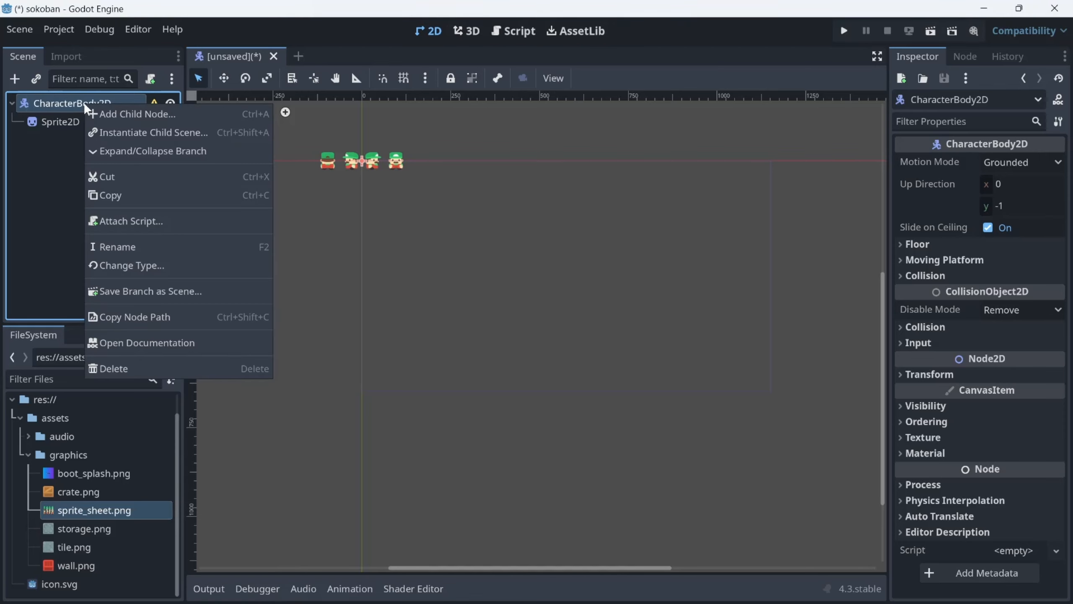
left_click(137, 246)
type("Player")
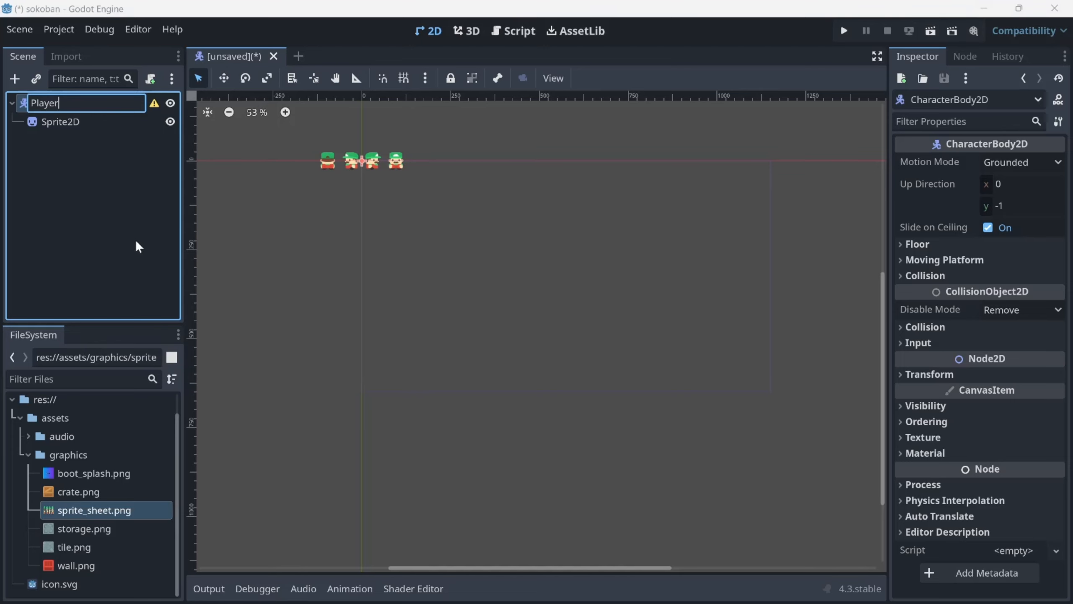
key("Return")
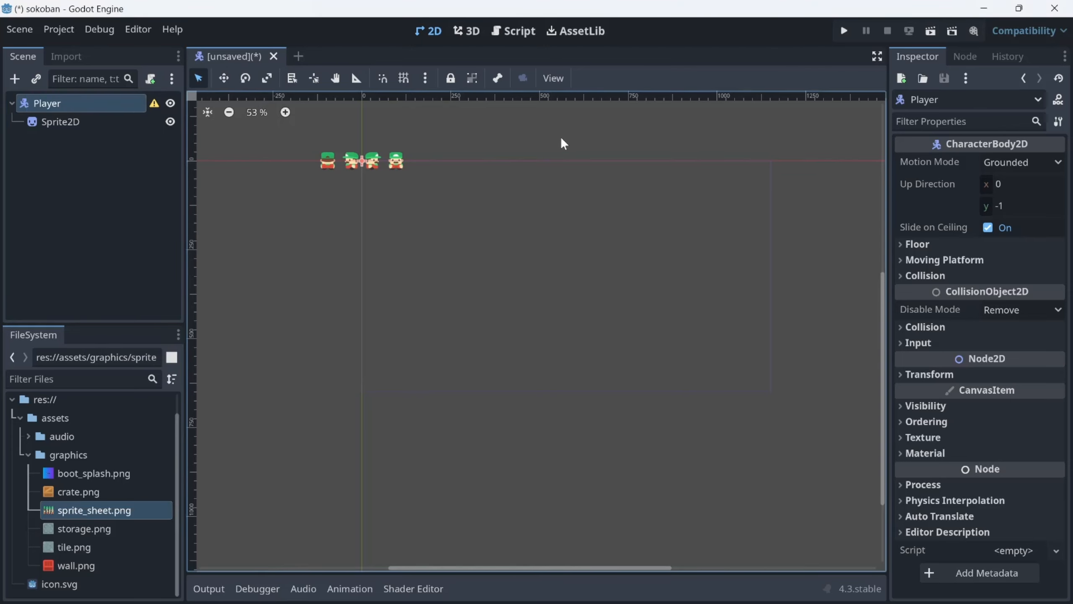
Start saving the Player scene and create a folder named scenes in the project root.
key("ctrl+s")
left_click(872, 56)
left_click(32, 33)
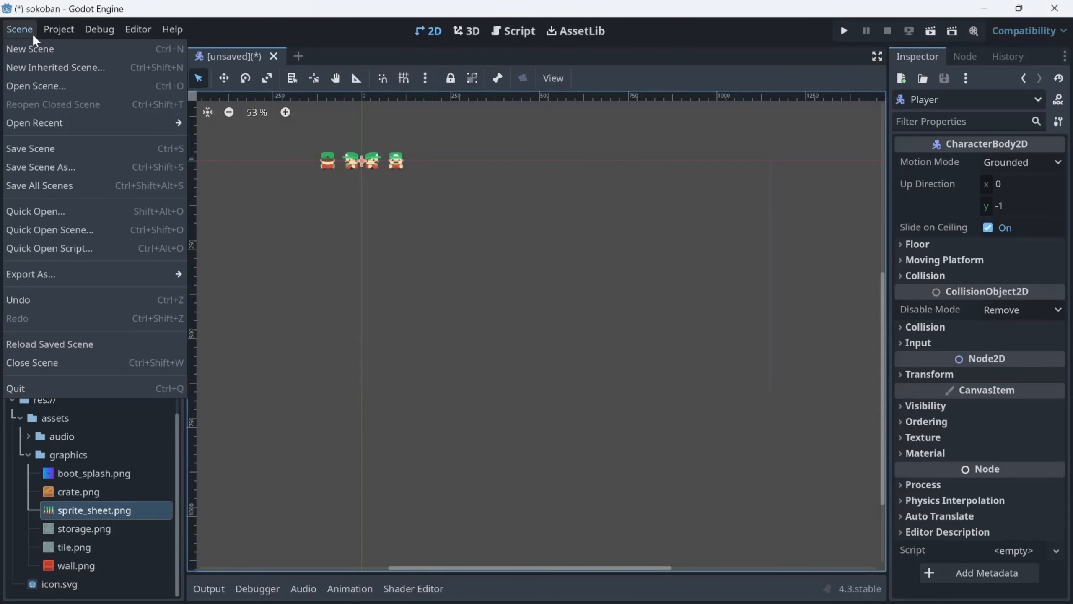
left_click(58, 151)
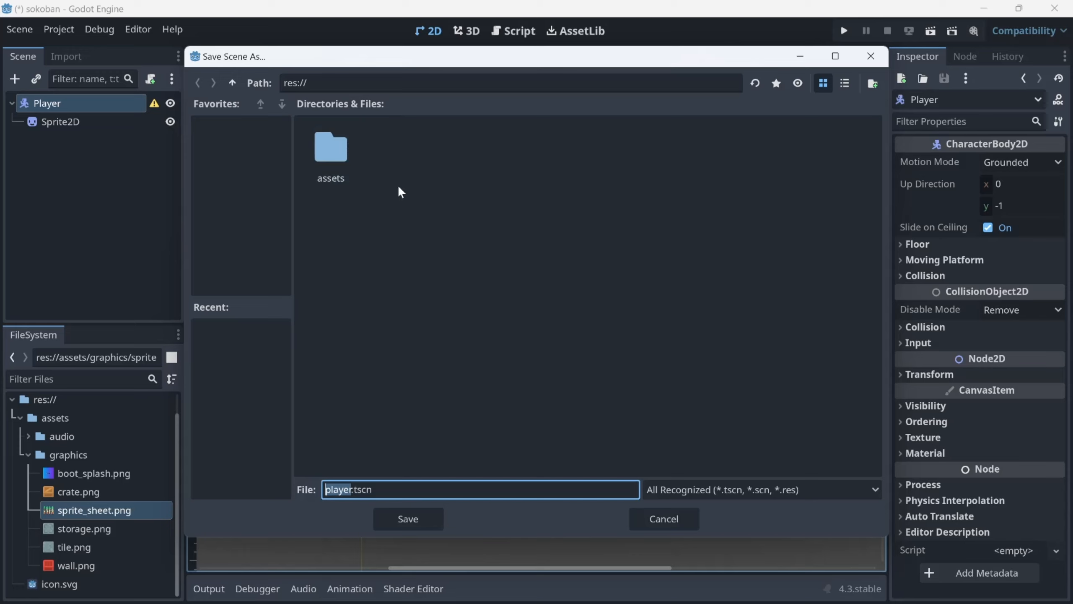
right_click(421, 164)
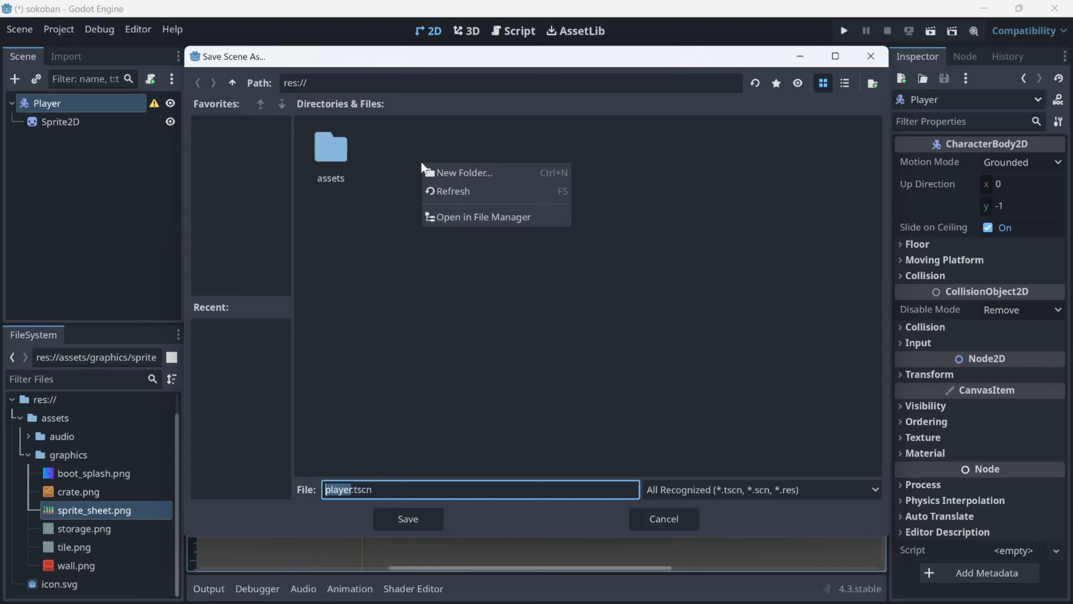
left_click(441, 177)
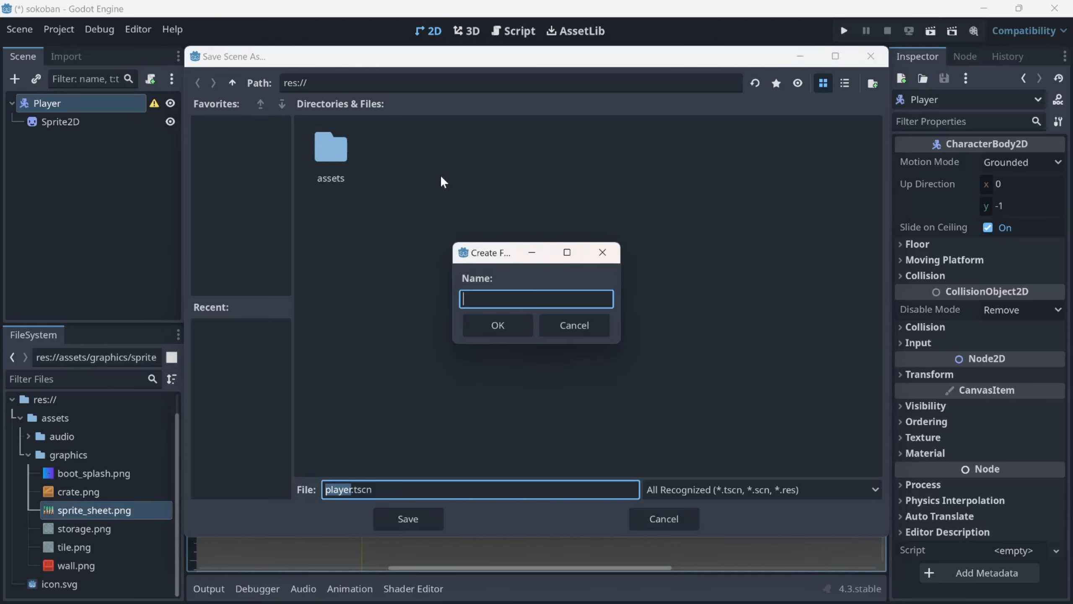
type("sc")
key("BackSpace")
key("BackSpace")
type("enes")
key("Return")
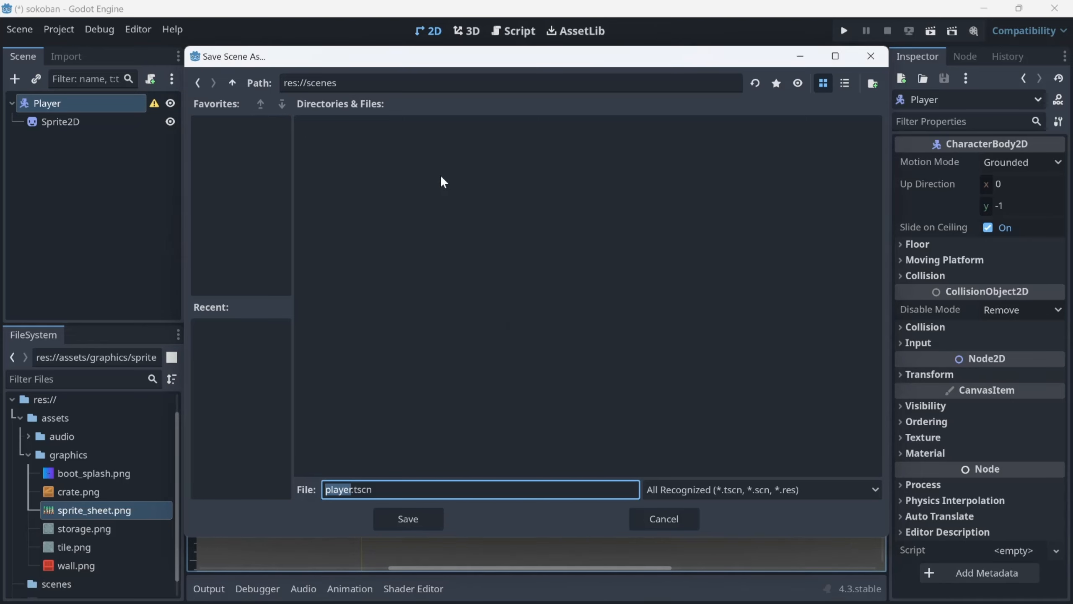
Create a subfolder named characters inside the scenes folder.
right_click(367, 193)
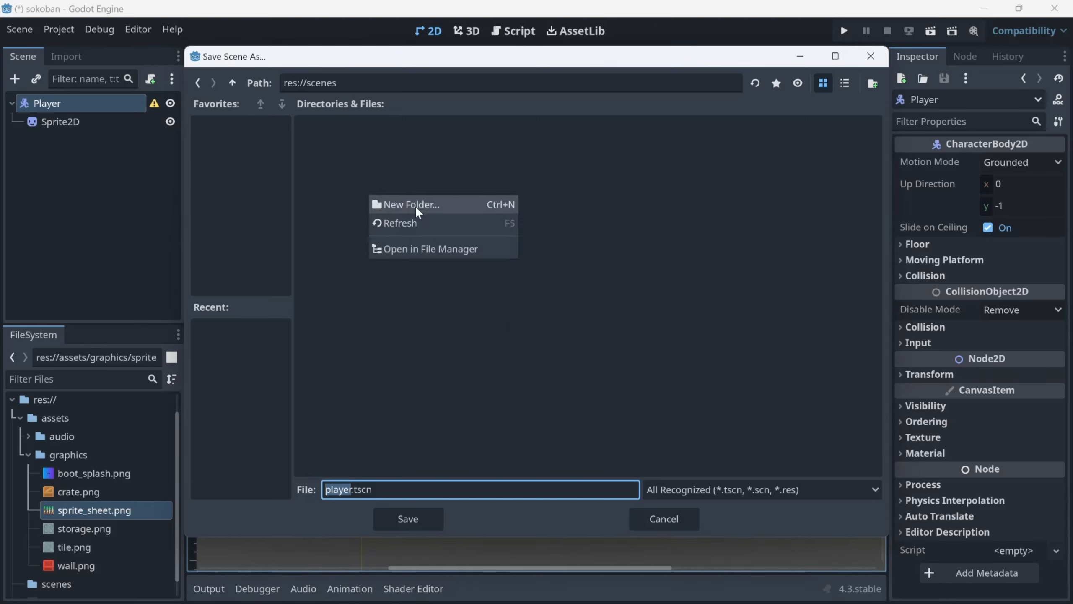
left_click(415, 205)
type("characters")
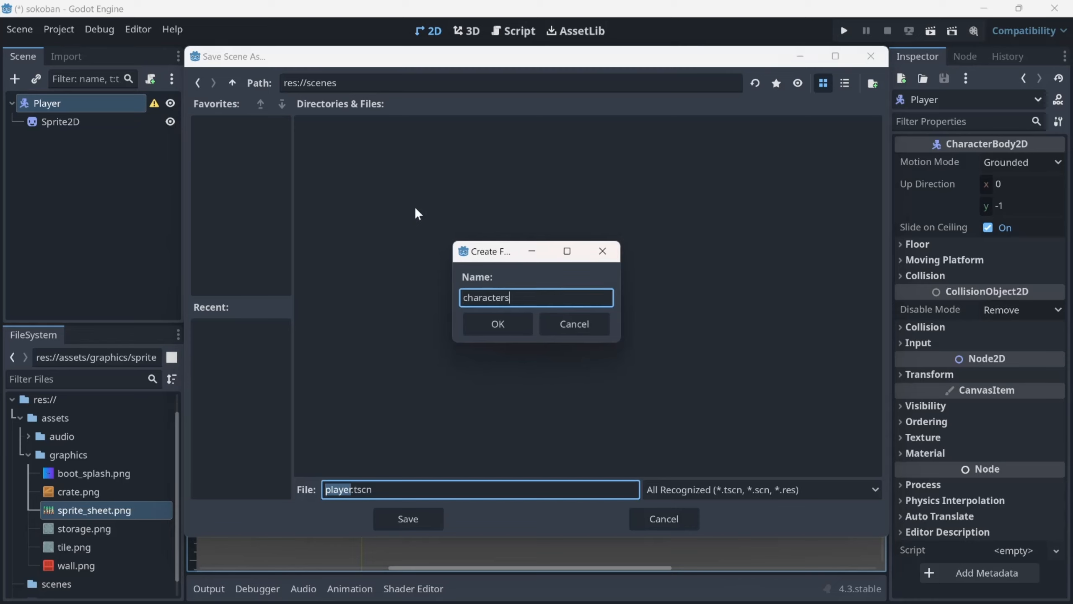
key("Return")
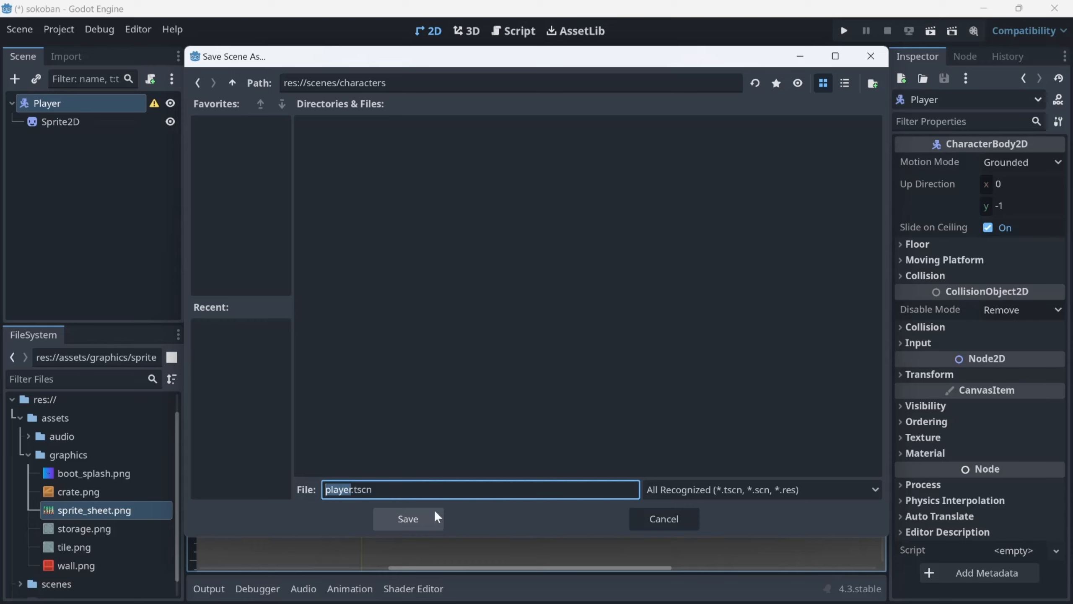
right_click(466, 262)
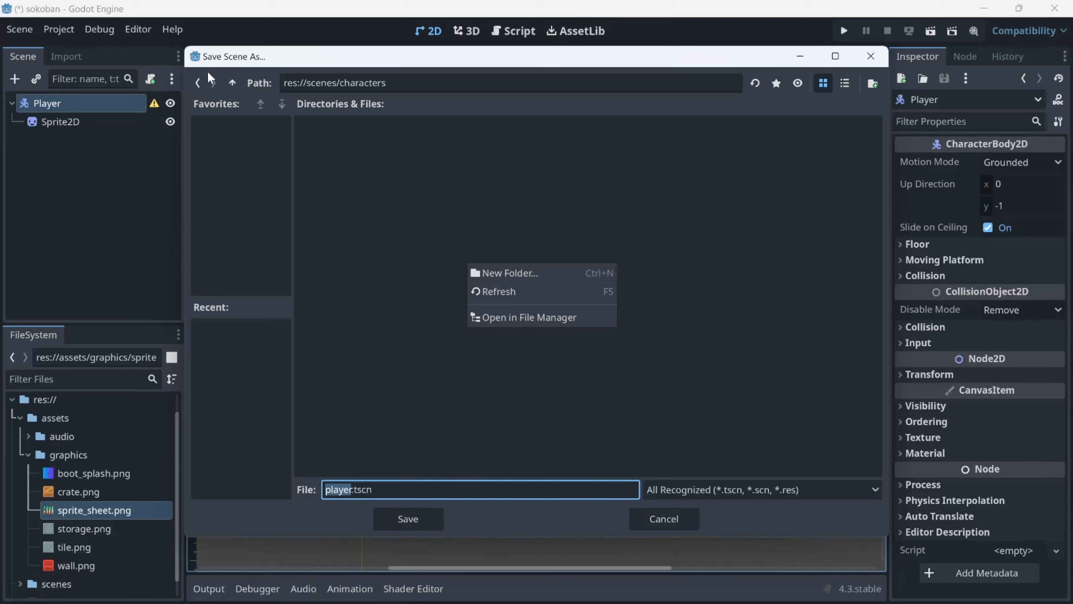
left_click(236, 80)
left_click(234, 83)
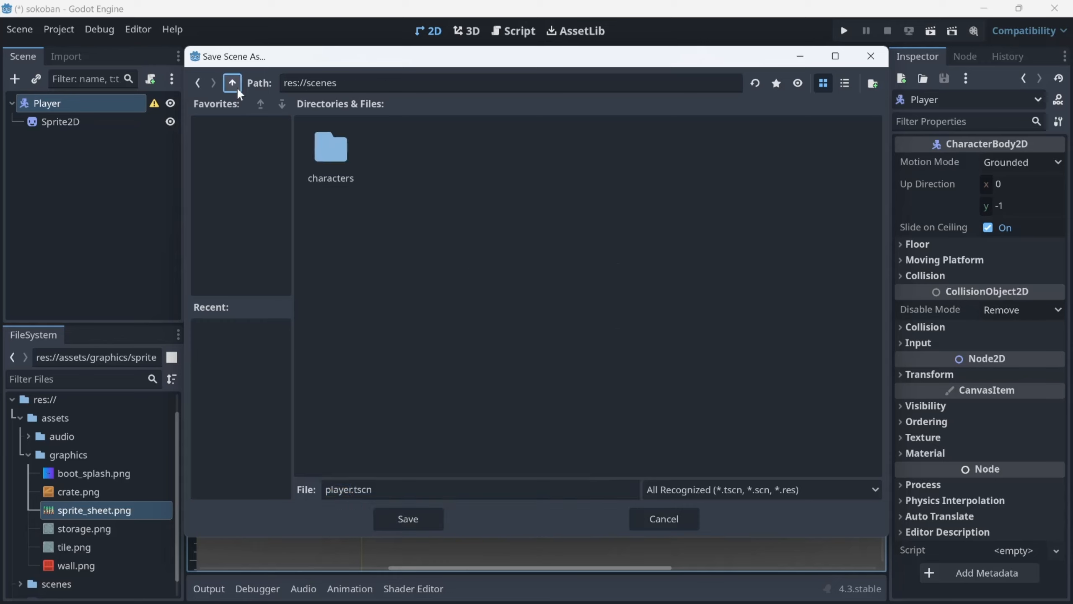
left_click(333, 157)
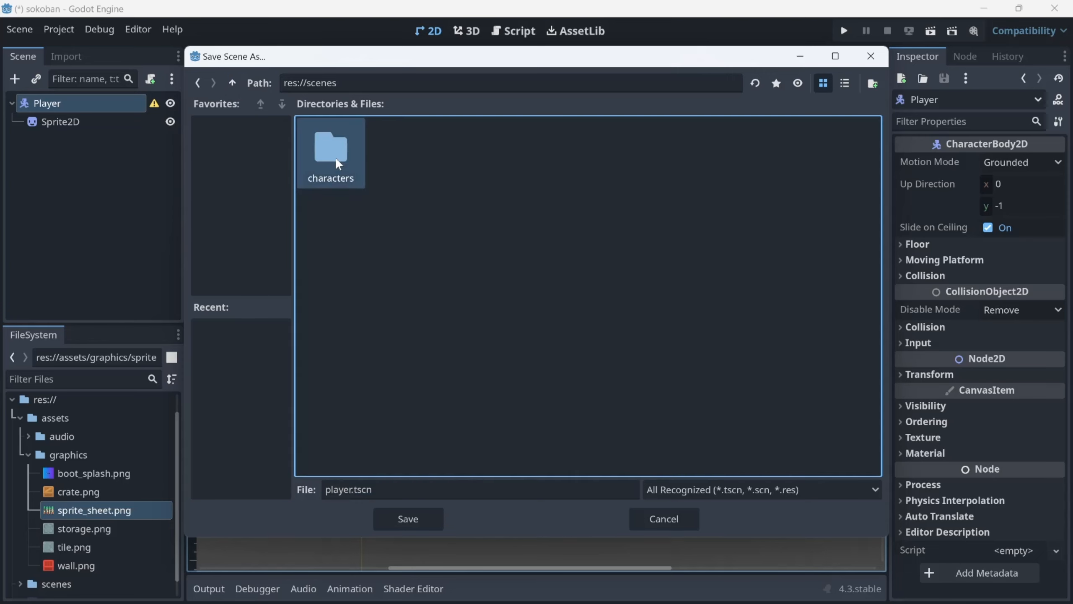
double_click(336, 157)
right_click(388, 199)
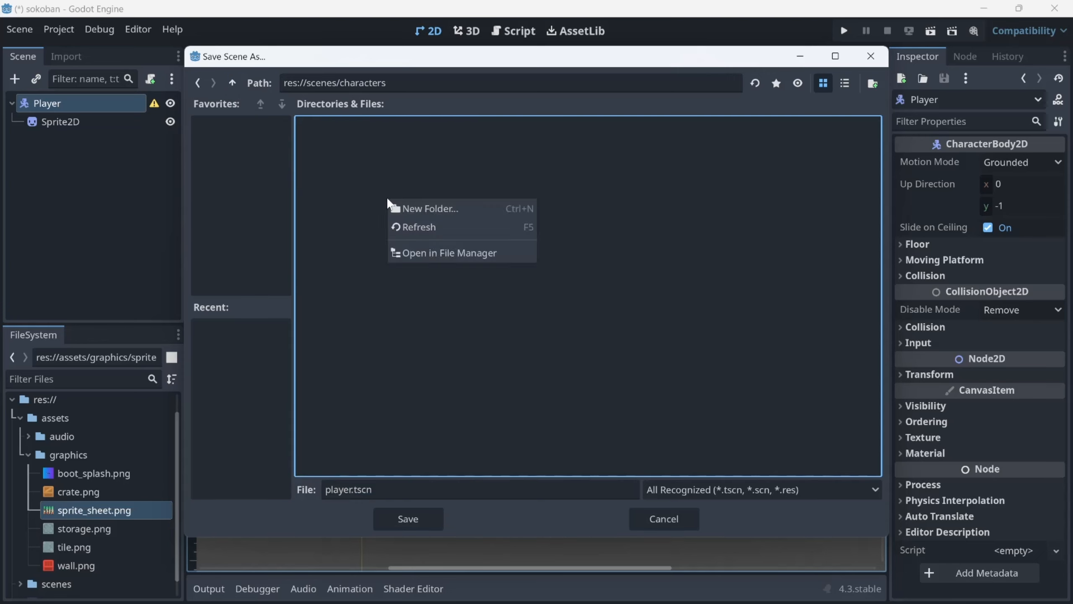
left_click(420, 212)
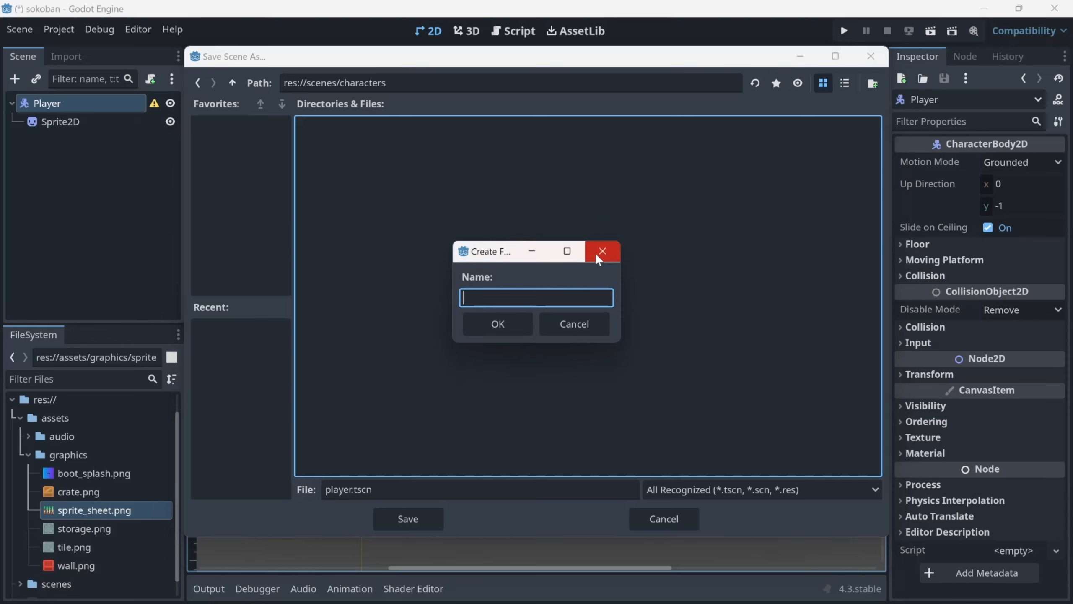
left_click(611, 250)
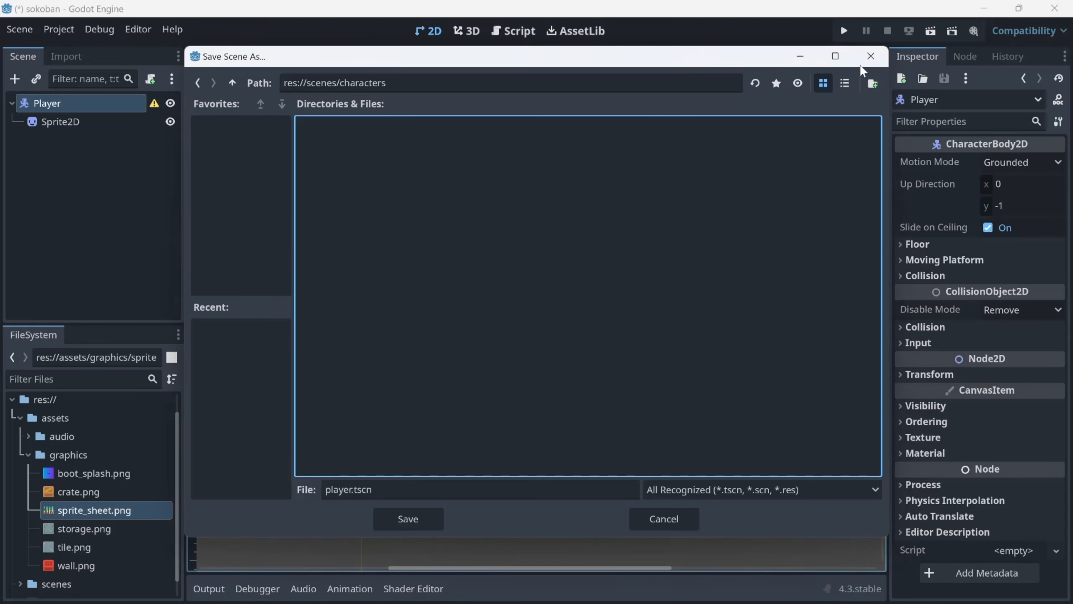
left_click(871, 56)
Rename the characters folder inside scenes to entities, with the assets folder collapsed in the project's file tree.
left_click(29, 453)
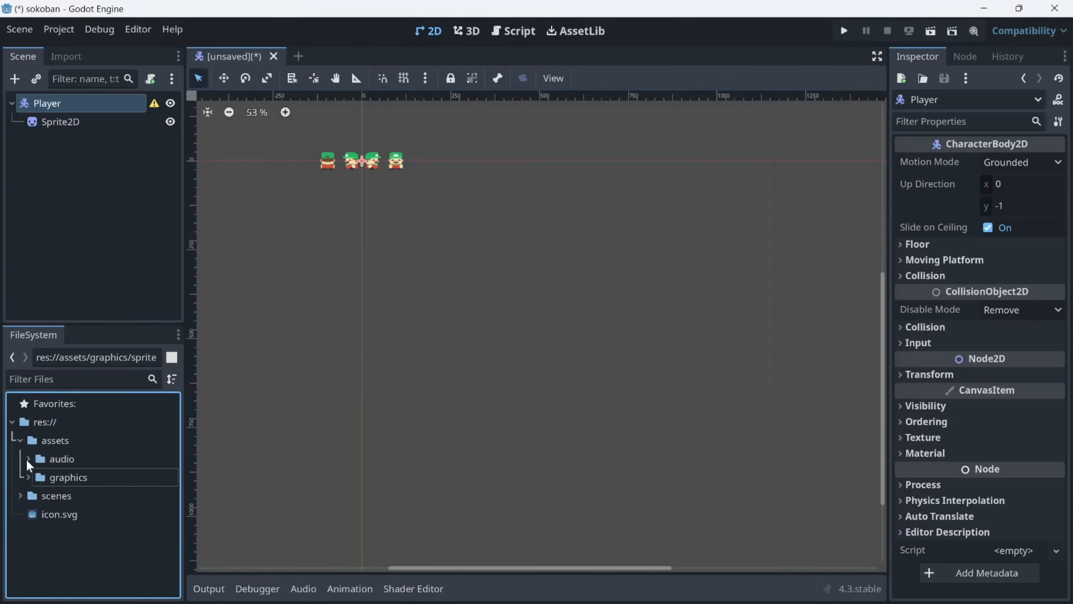
left_click(19, 440)
left_click(19, 441)
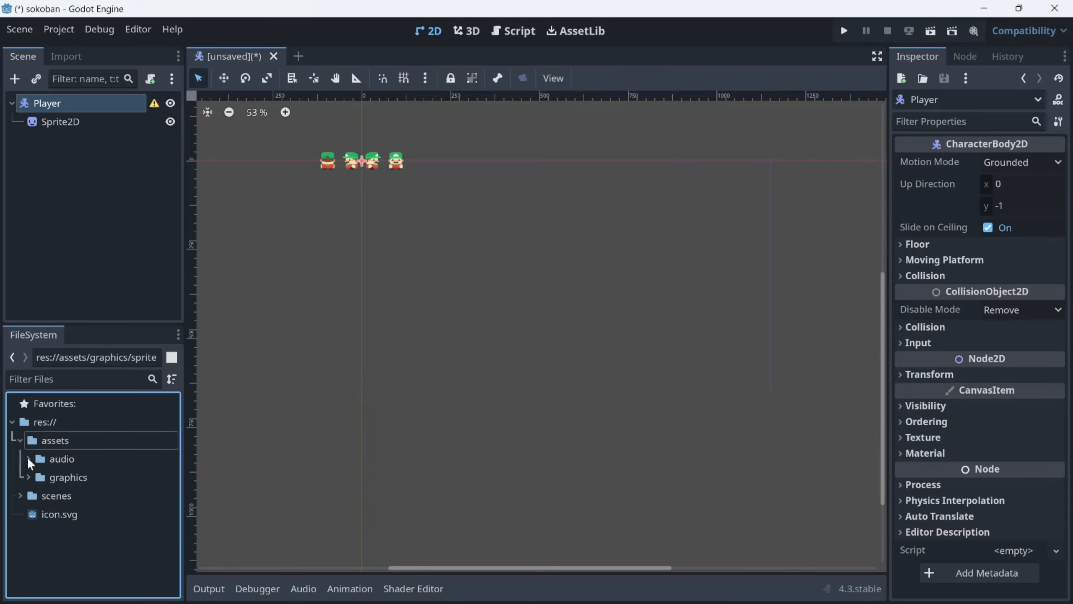
left_click(19, 440)
left_click(21, 459)
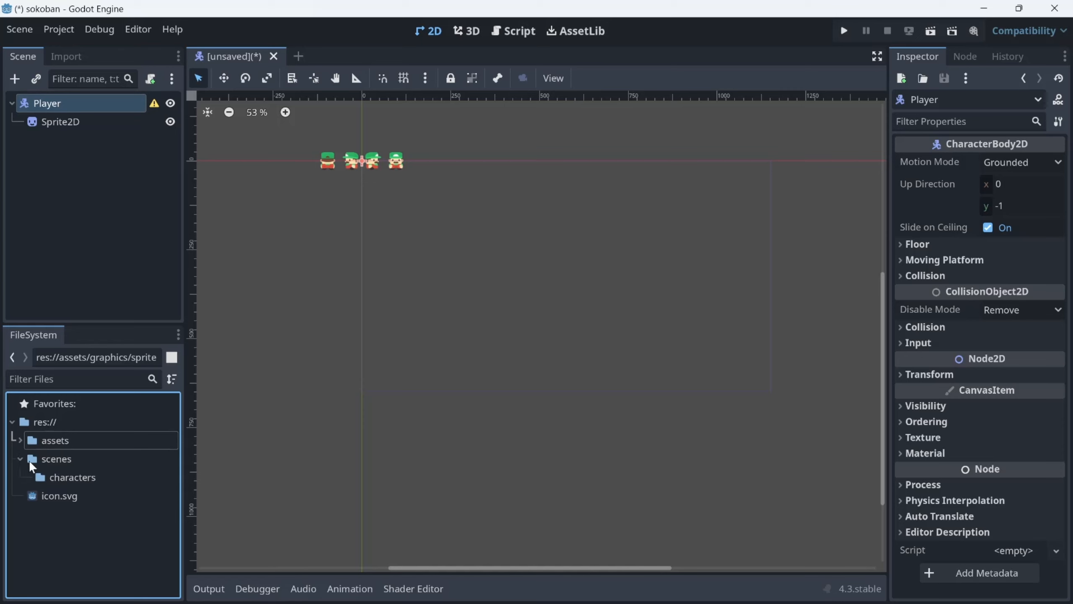
right_click(71, 475)
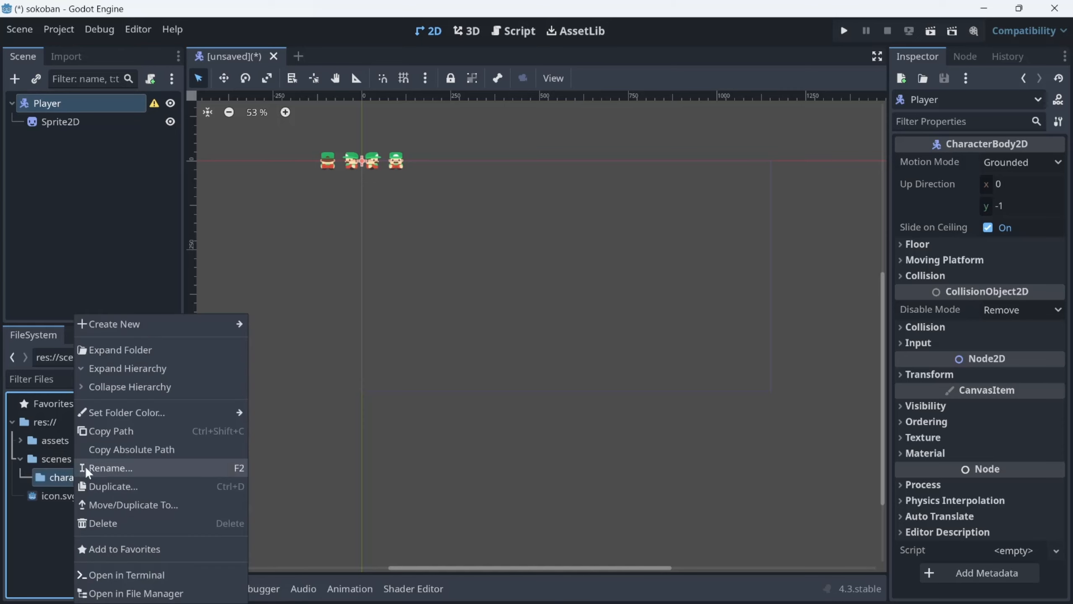
left_click(86, 467)
type("entities")
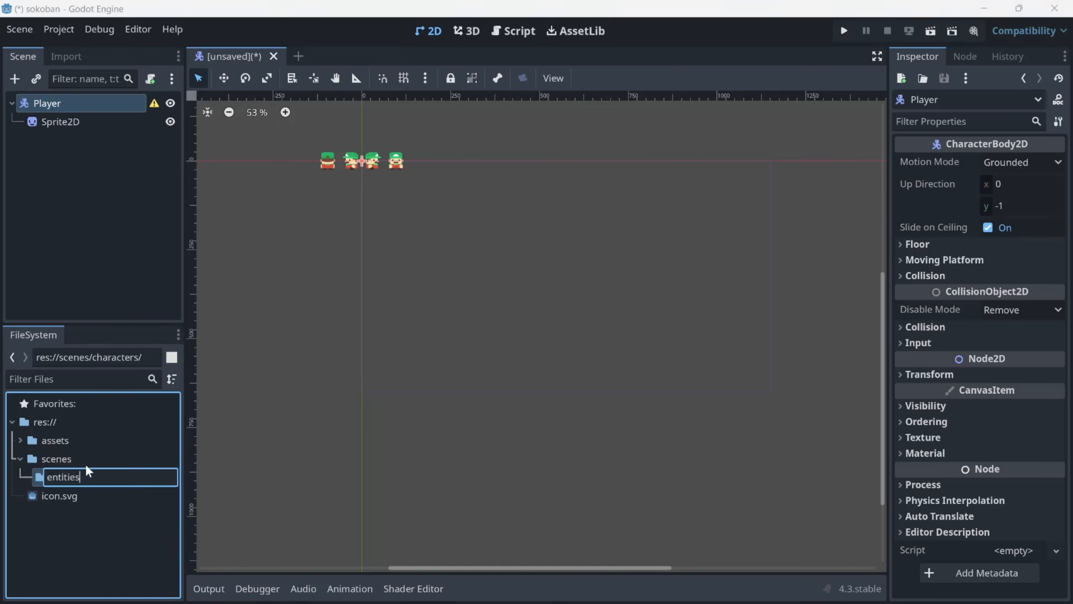
key("Return")
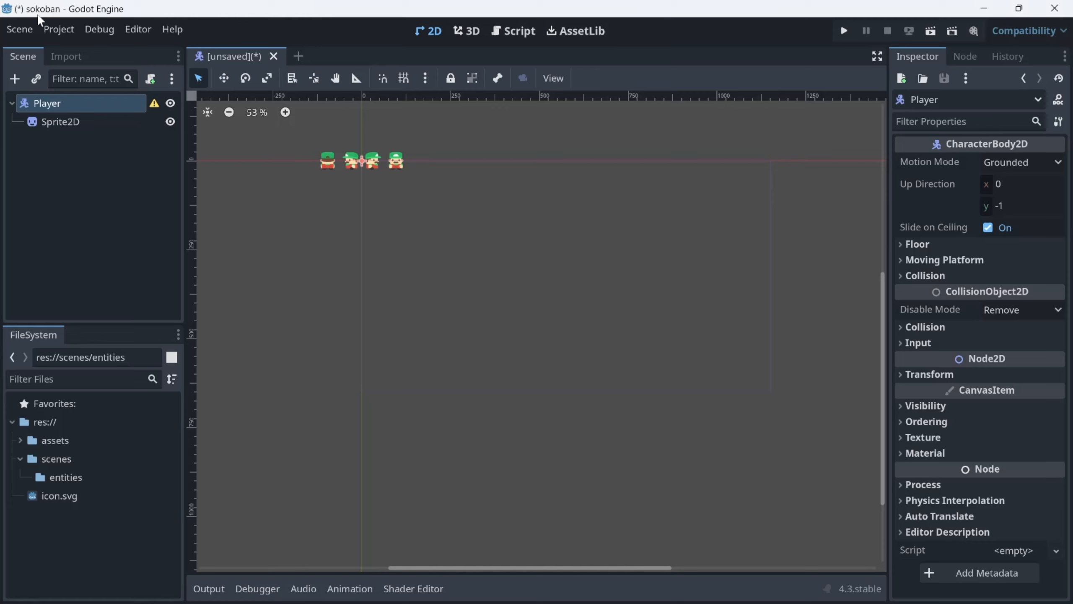
Create a characters folder inside scenes/entities and save the Player scene in it as player.tscn.
left_click(31, 26)
left_click(68, 148)
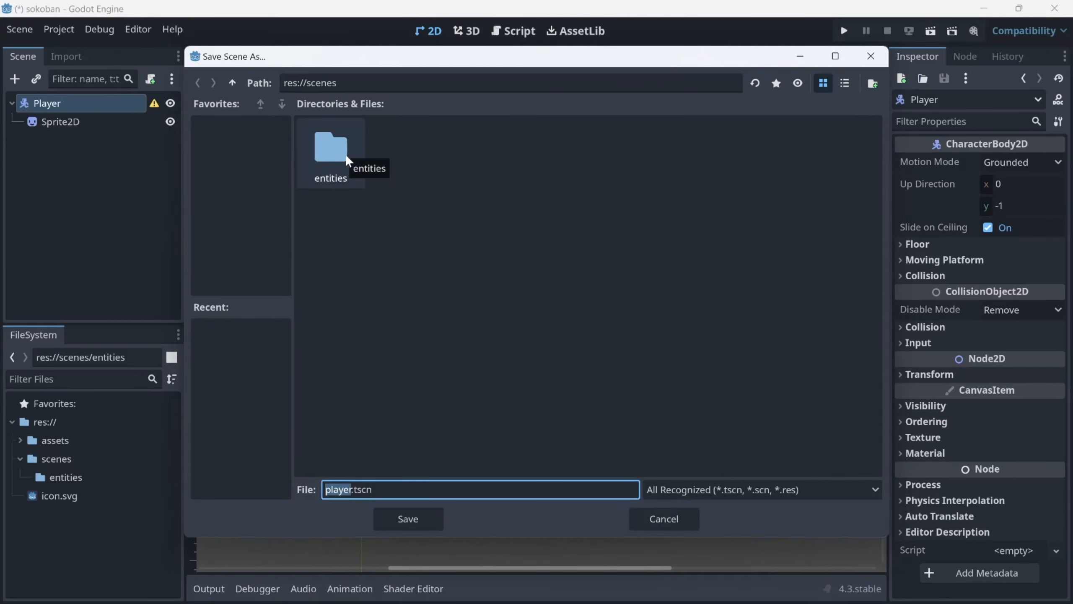
double_click(347, 156)
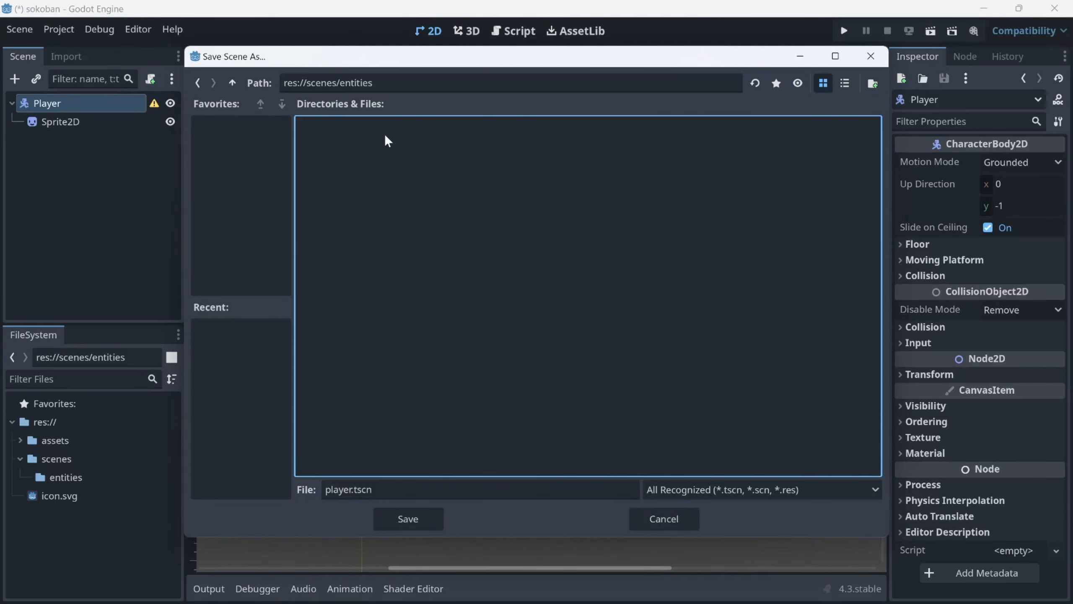
right_click(406, 172)
left_click(441, 188)
type("c")
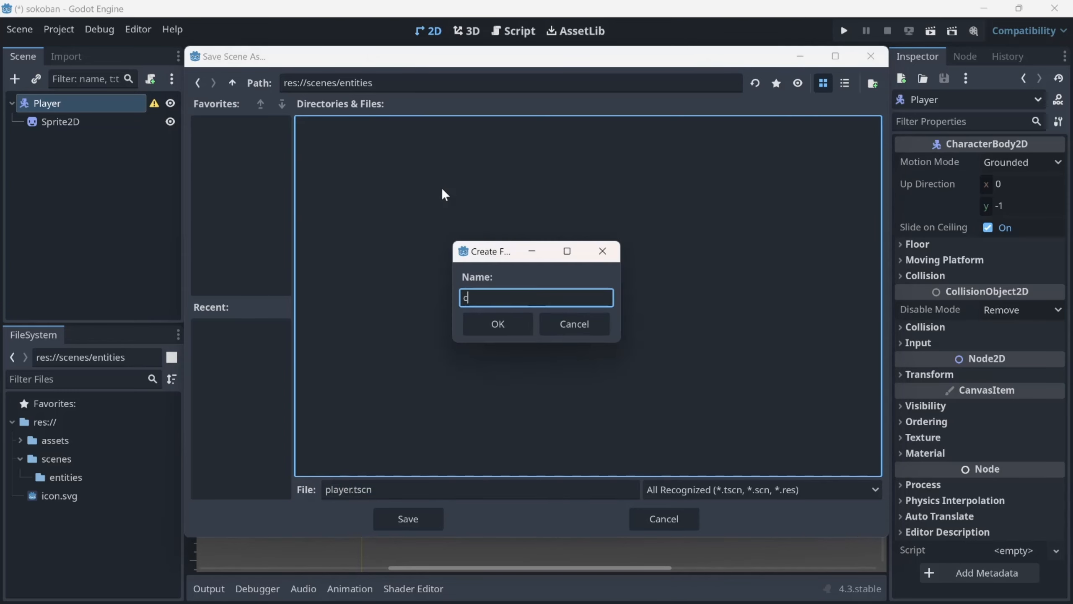
type("hra")
key("BackSpace")
key("BackSpace")
type("aracters")
key("Return")
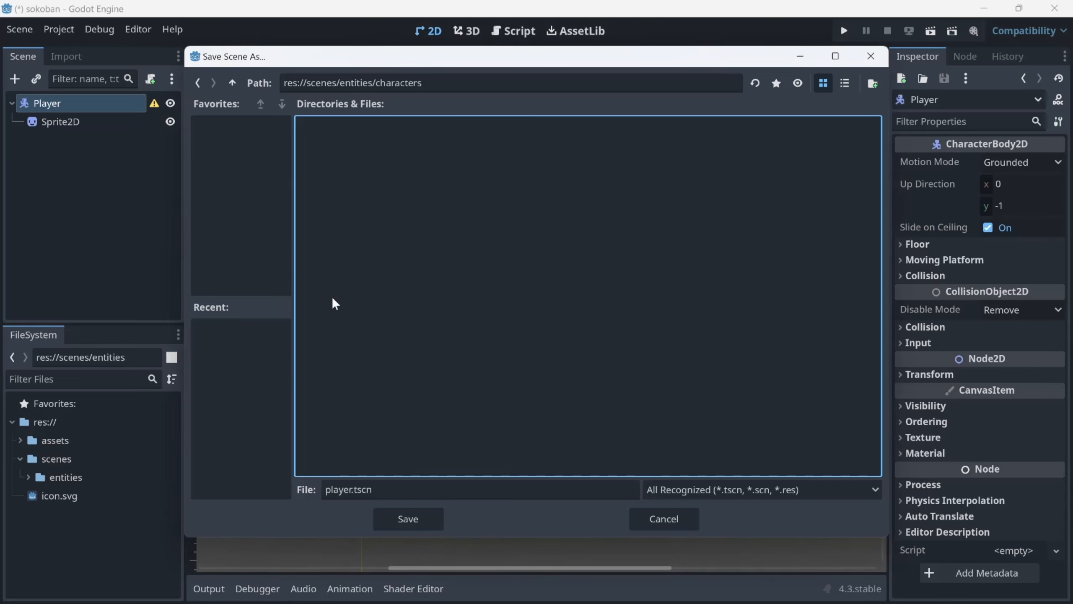
left_click(402, 522)
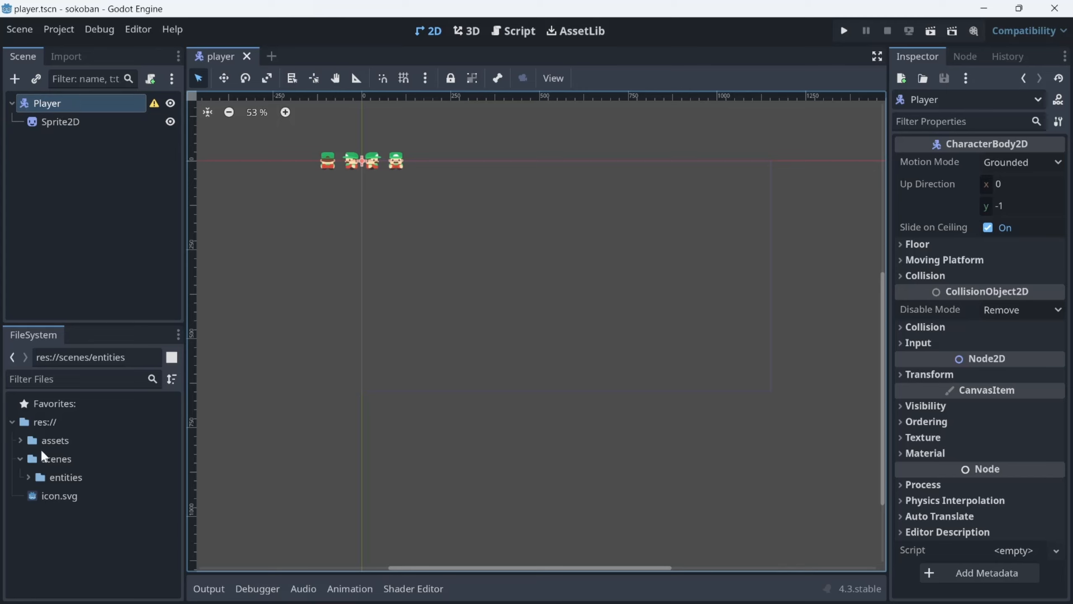
Check the contents of the entities and characters folders in the project's file tree, and collapse the scenes folder.
left_click(28, 475)
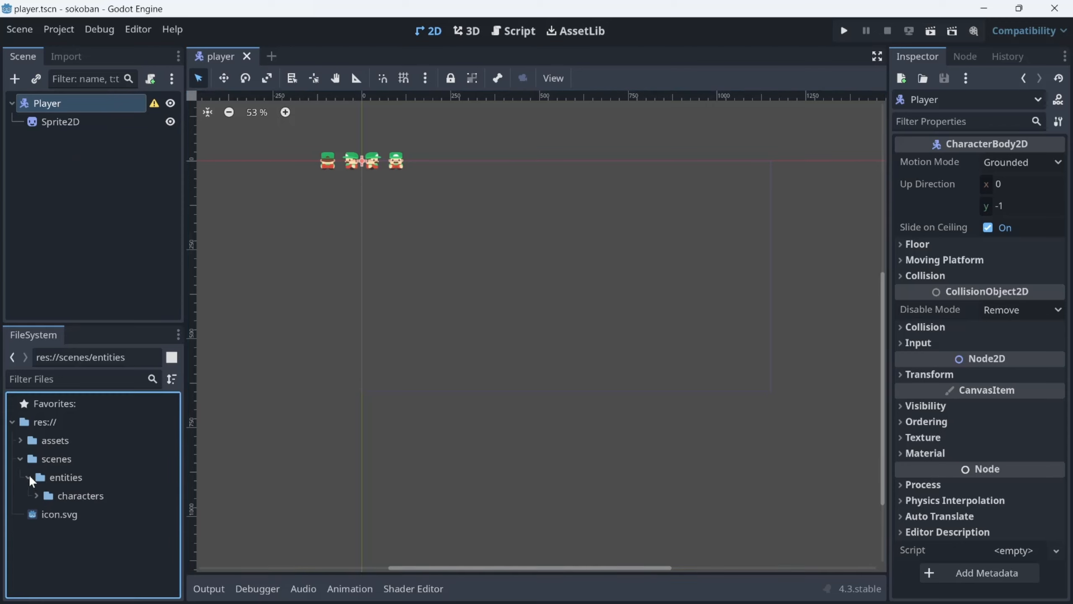
left_click(41, 497)
left_click(38, 495)
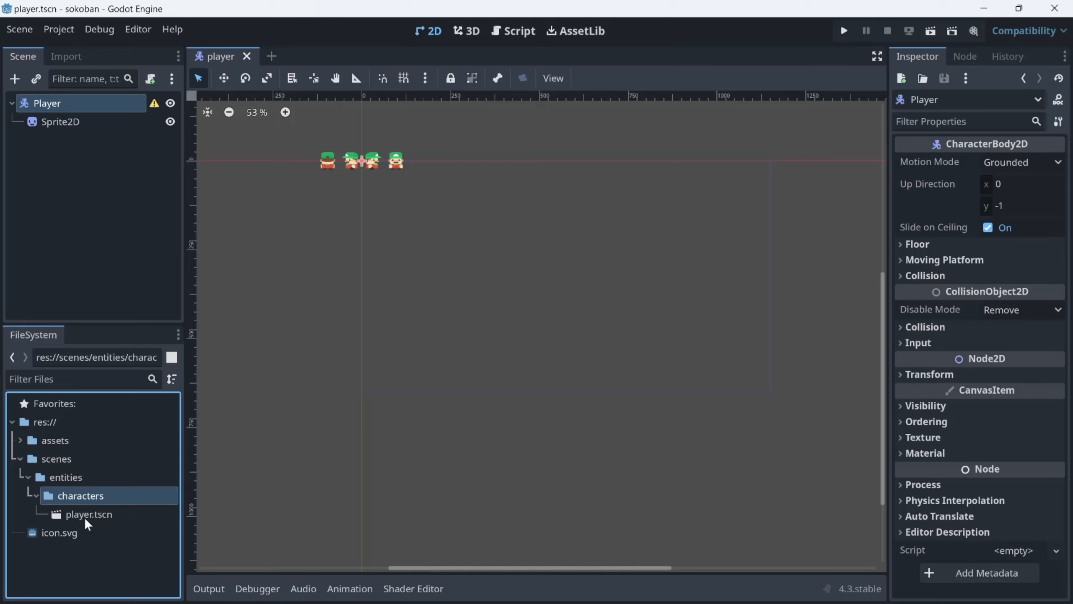
left_click(36, 497)
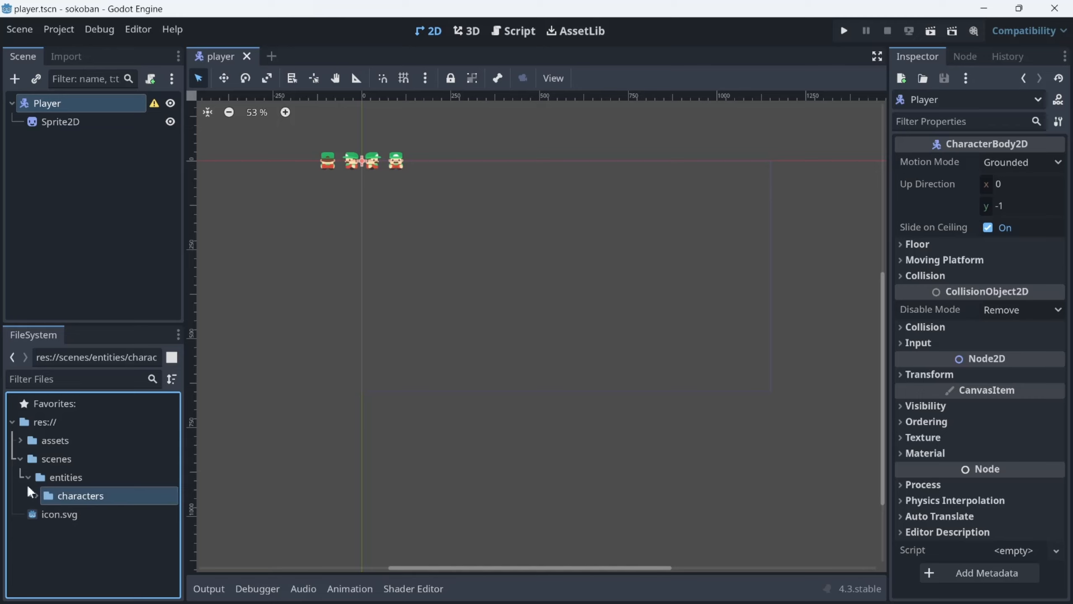
left_click(19, 457)
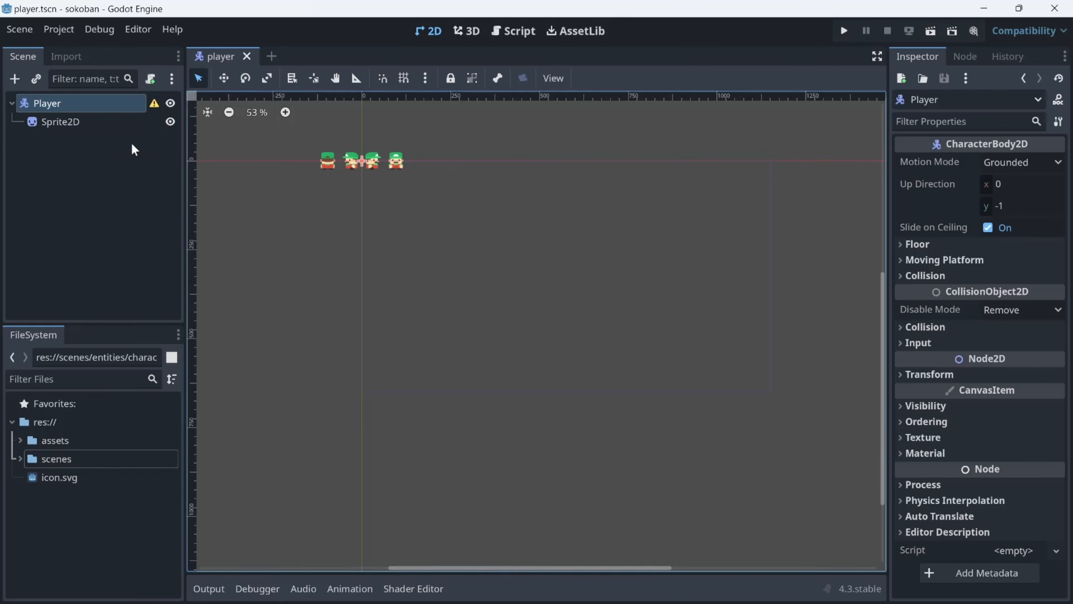
Set the Sprite2D's Hframes to 4 to split the player texture into single character frames.
left_click(106, 121)
scroll(368, 174, "up", 4)
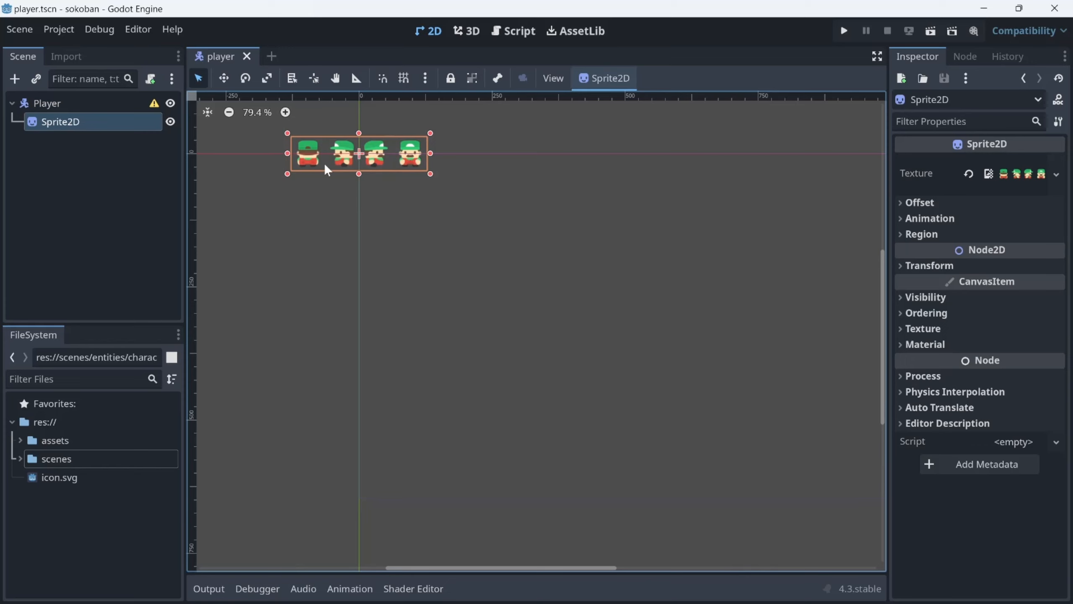
scroll(324, 162, "up", 3)
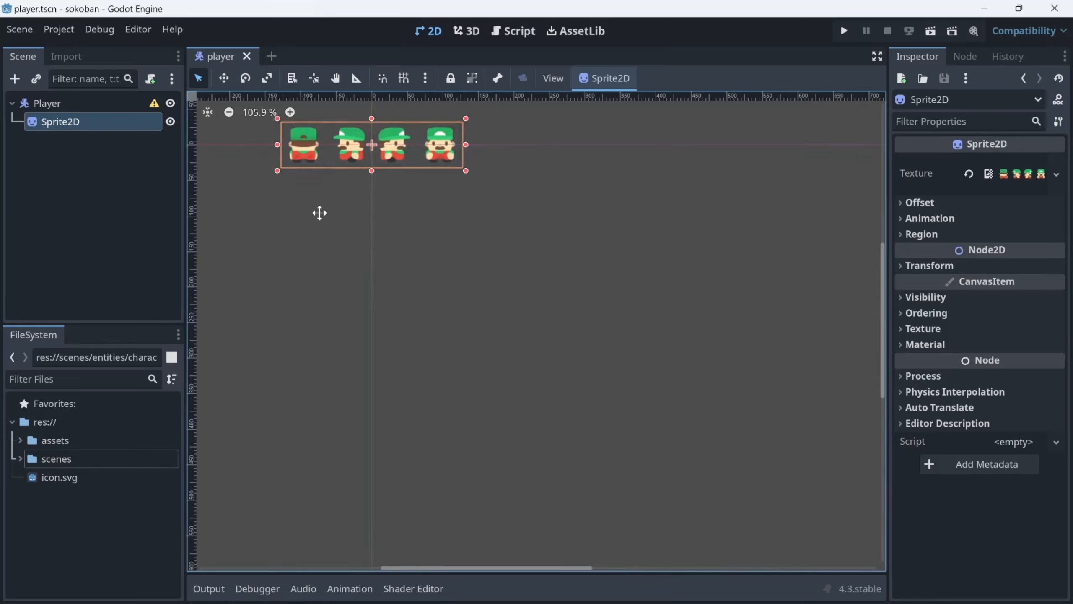
middle_click_drag(320, 212, 337, 343)
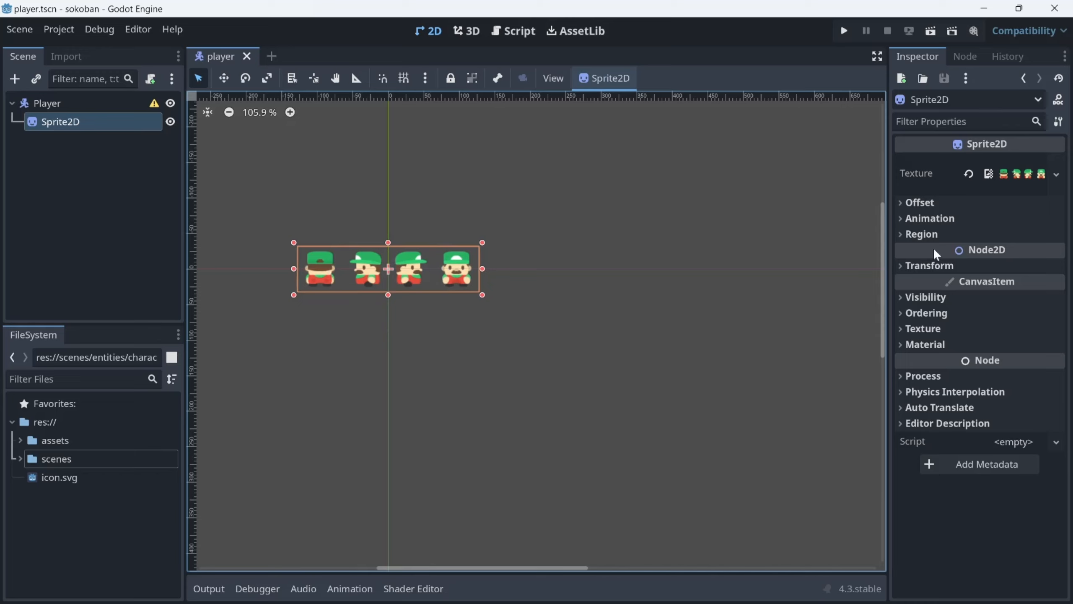
left_click(61, 107)
left_click(106, 121)
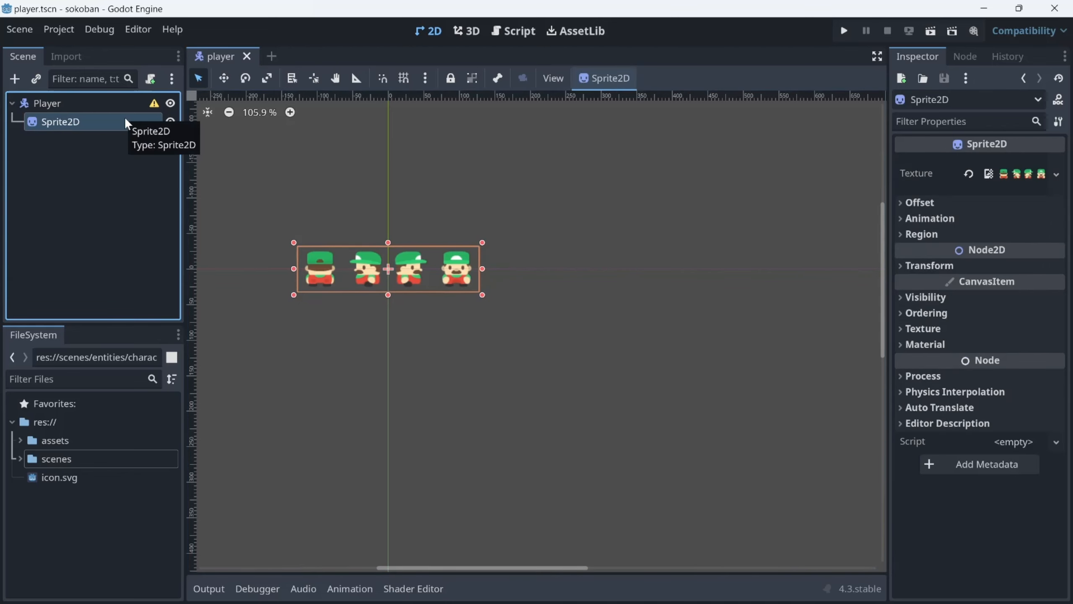
left_click(100, 101)
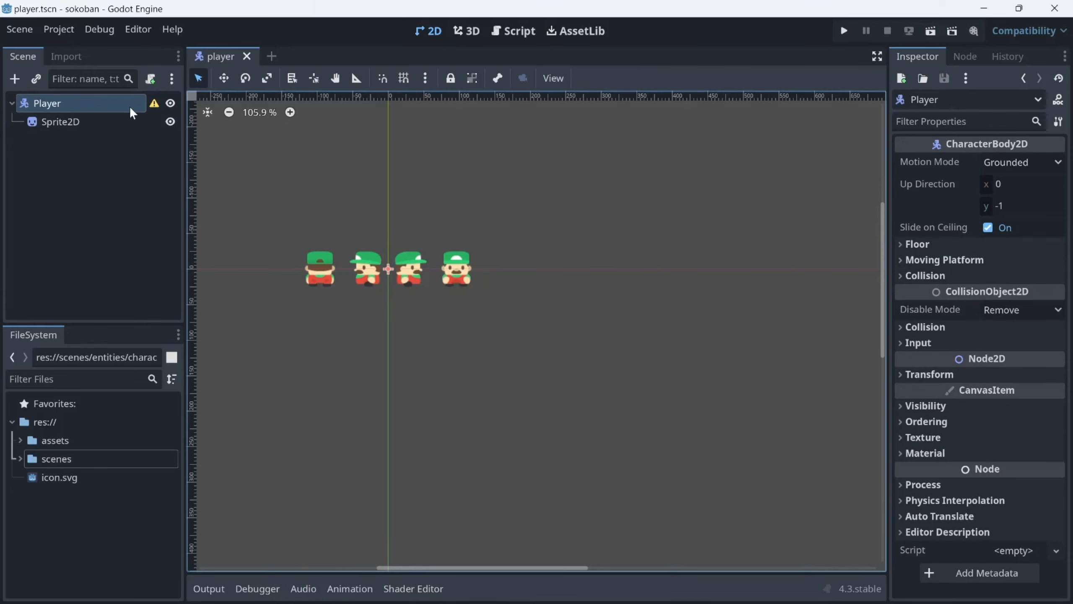
left_click(119, 122)
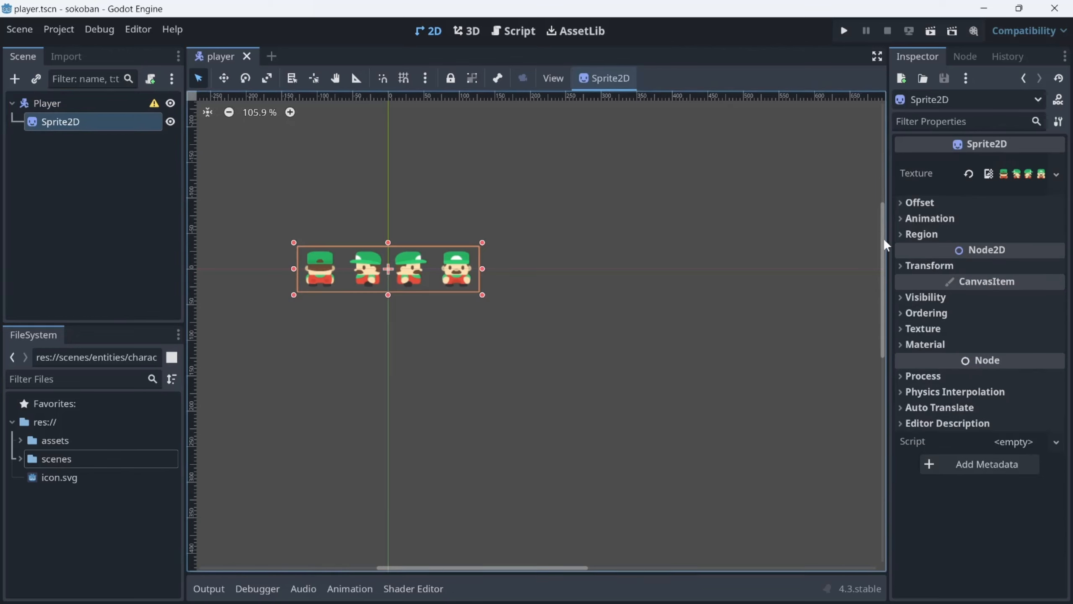
left_click(962, 216)
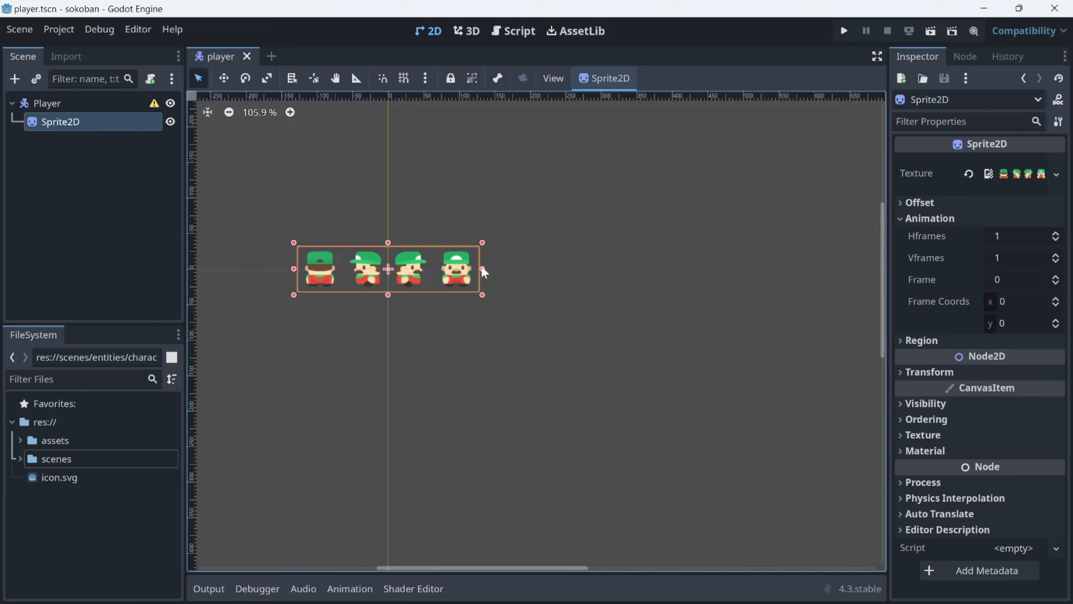
left_click(1057, 235)
left_click(1057, 235)
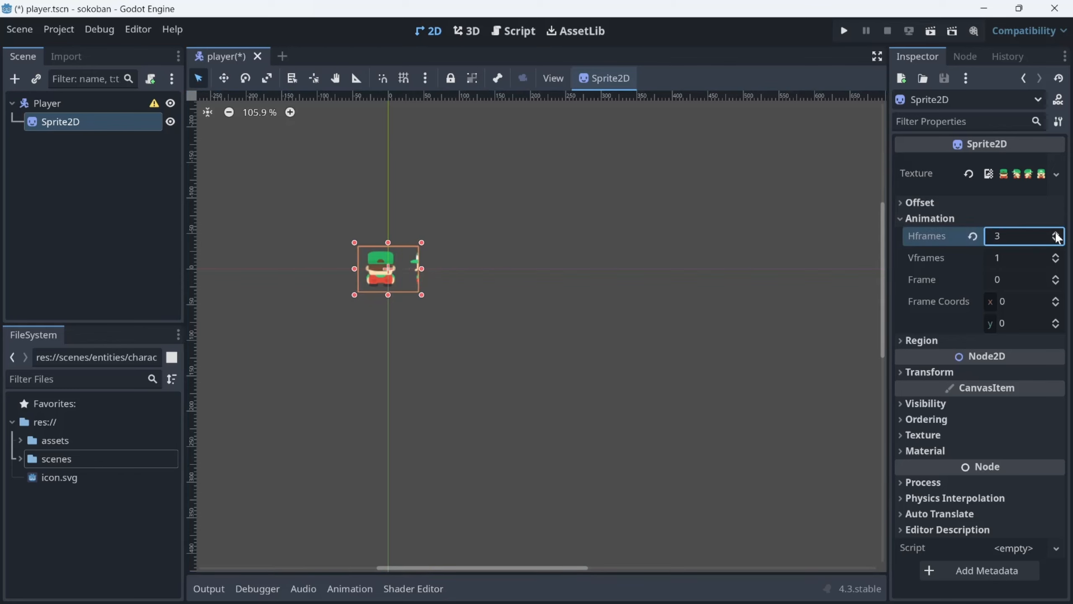
left_click(1057, 234)
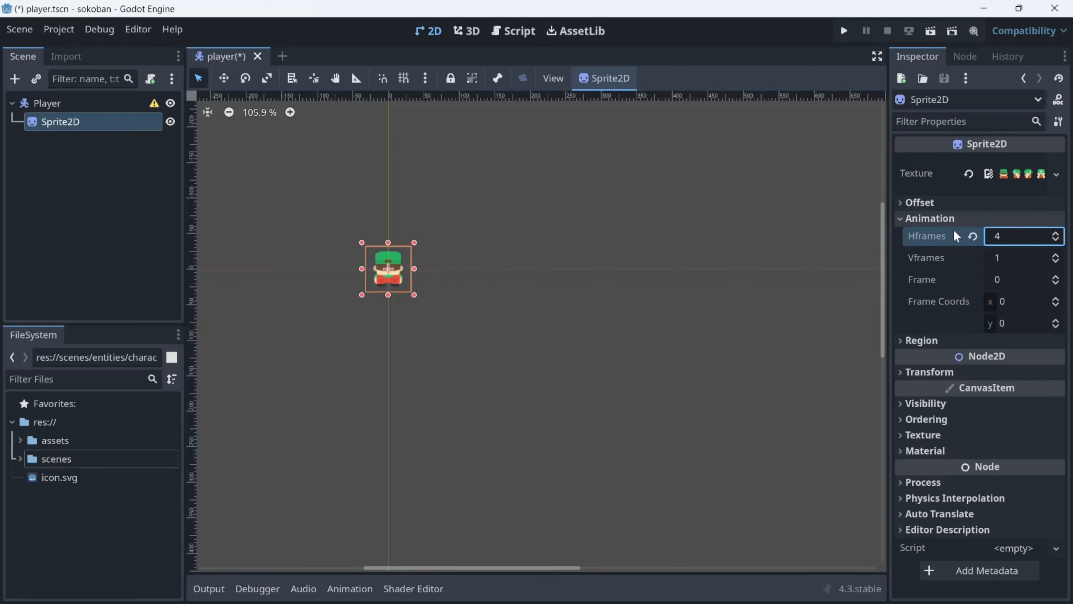
Preview the Sprite2D's animation frames up to frame 3, and reset Frame to its default of 0.
left_click(1055, 277)
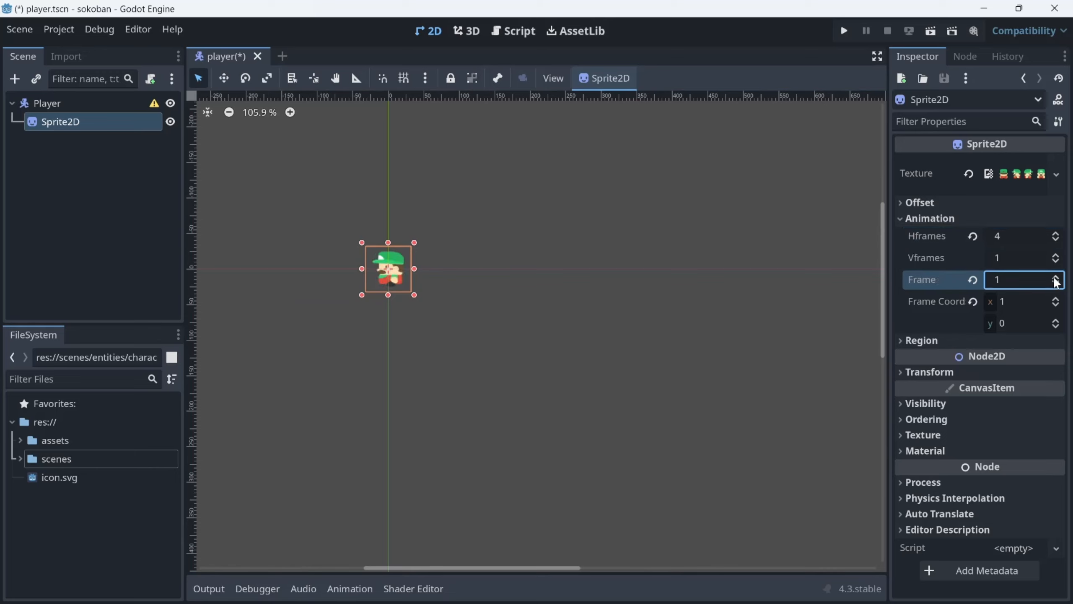
left_click(1056, 277)
left_click(1056, 277)
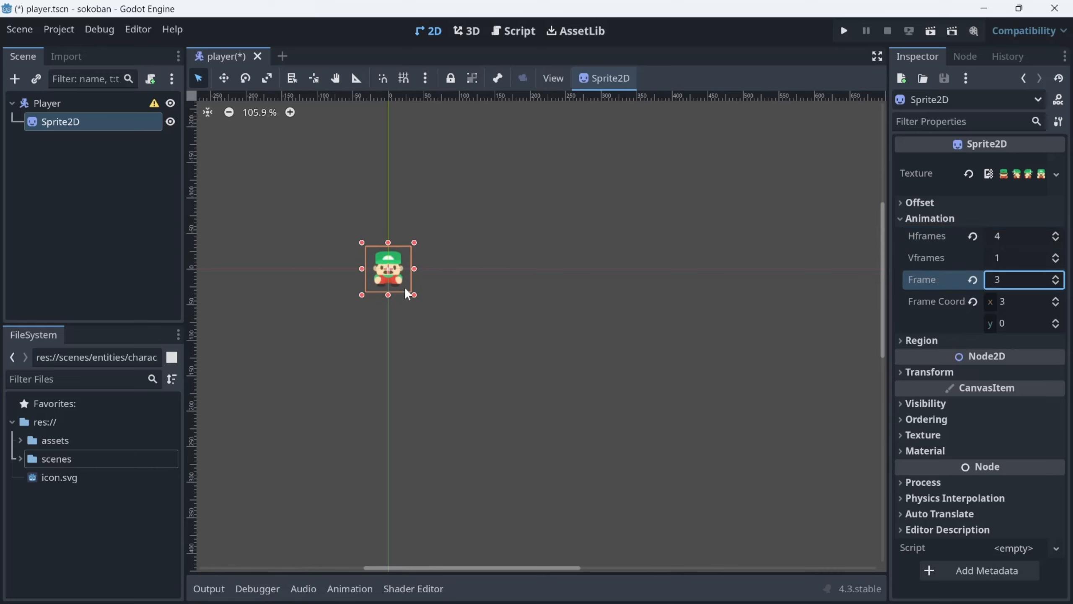
left_click(407, 366)
left_click(66, 118)
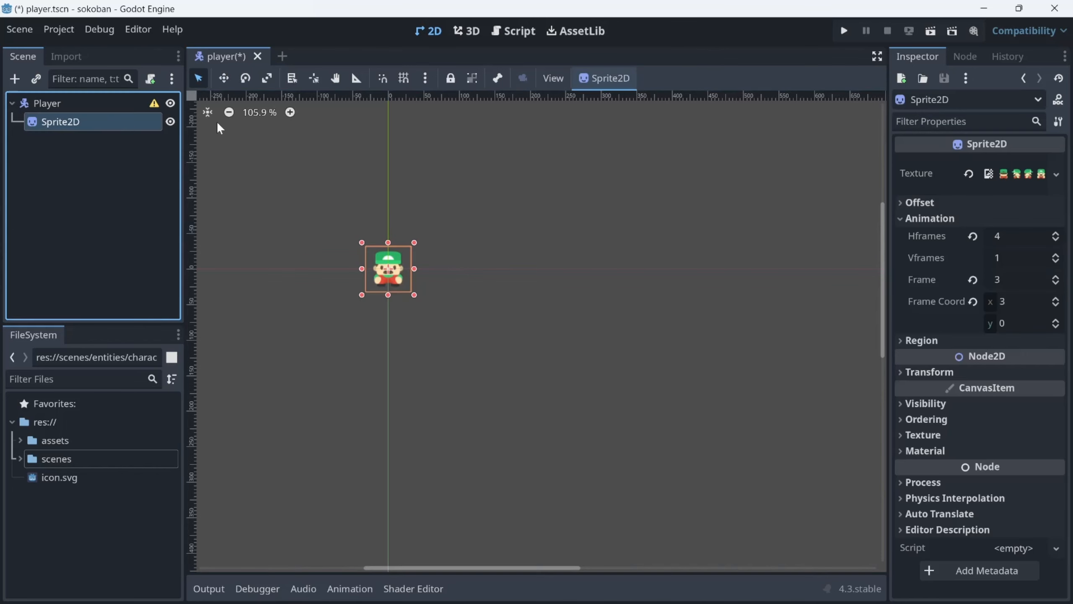
left_click(973, 280)
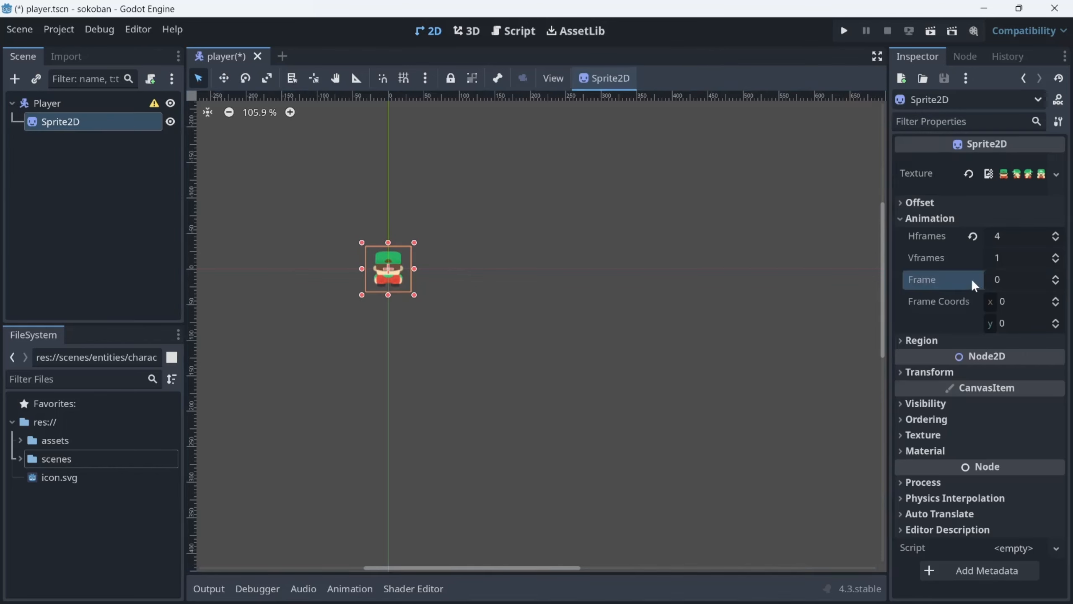
left_click(917, 223)
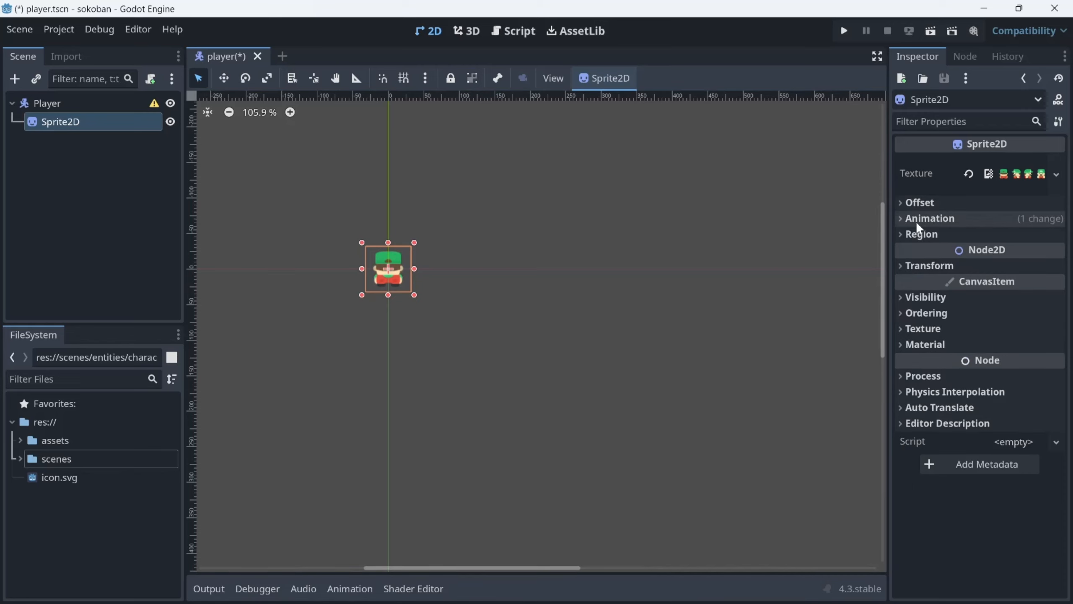
Read the node configuration warning on the Player node.
left_click(117, 102)
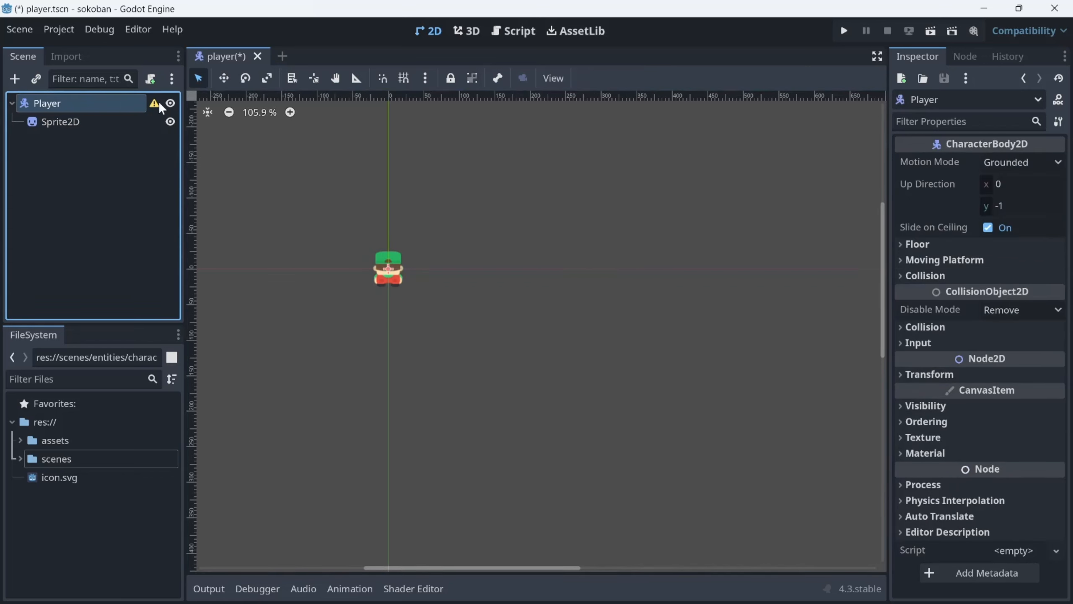
mouse_move(154, 103)
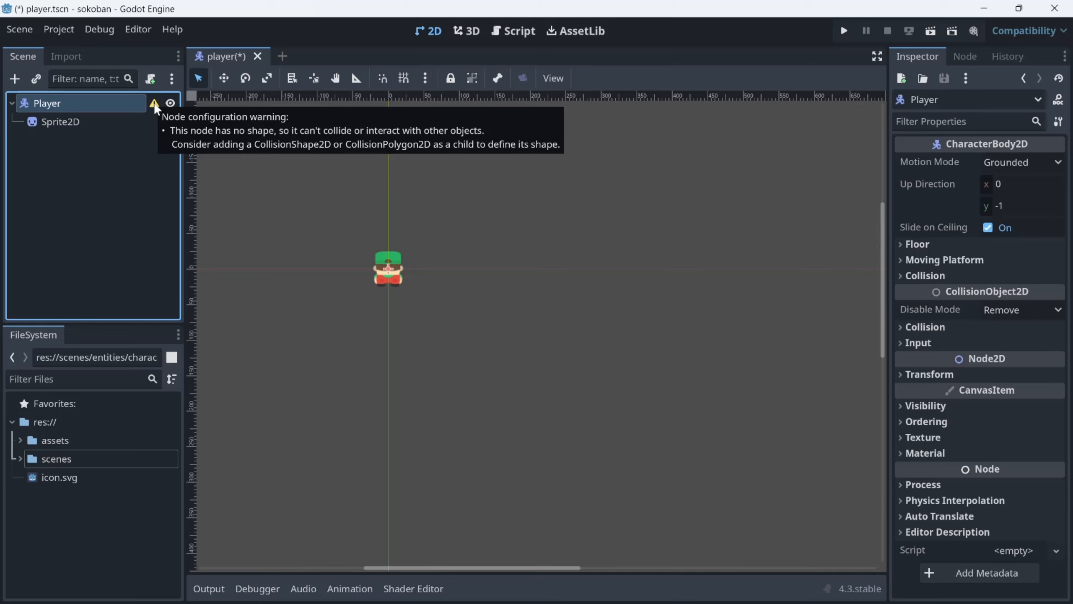
scroll(370, 275, "up", 3)
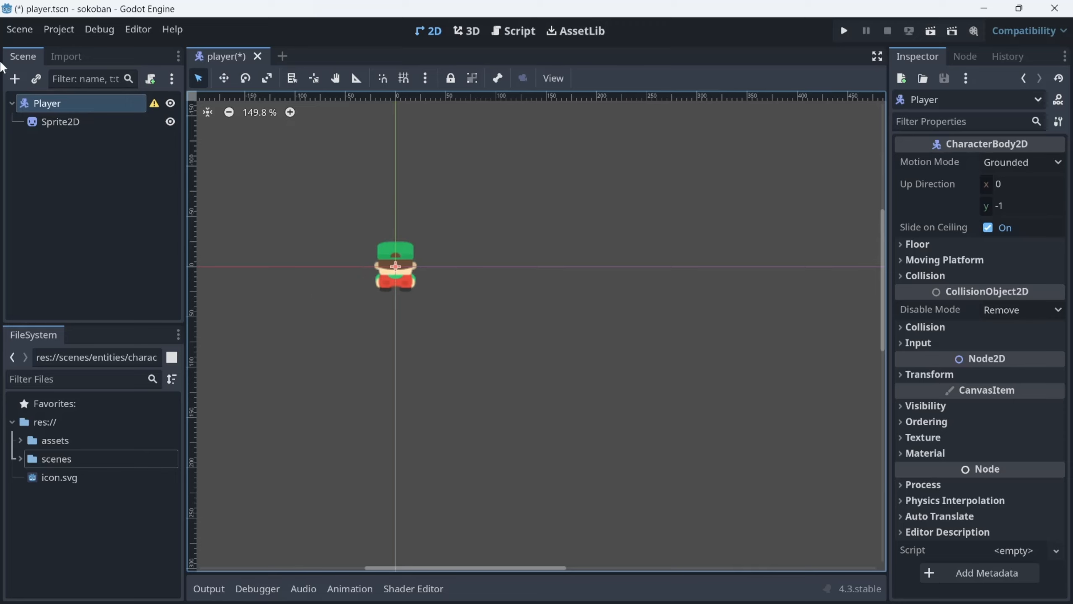
left_click(15, 79)
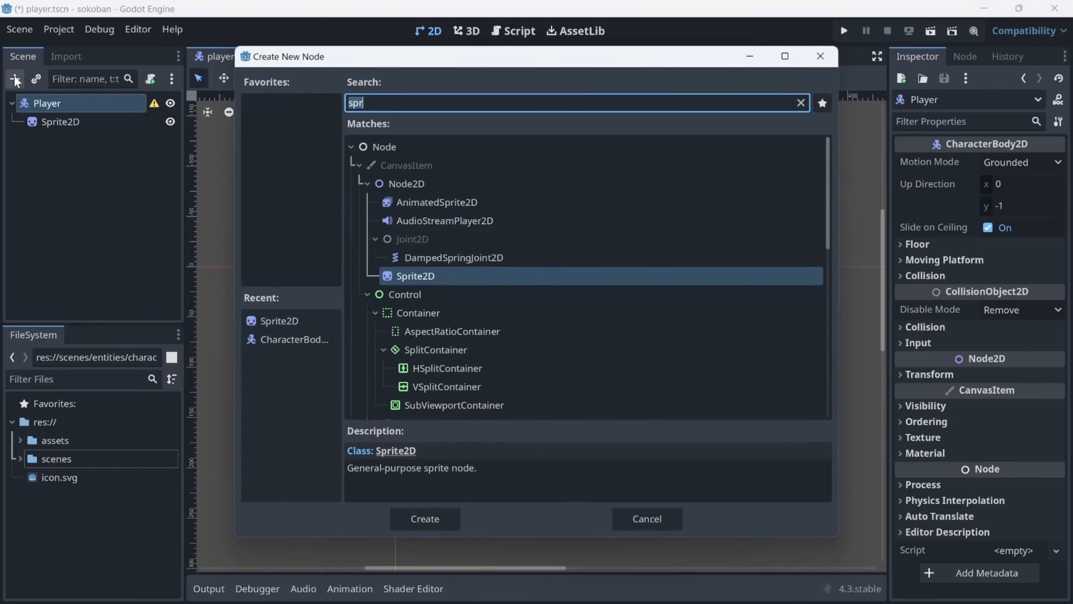
left_click(821, 56)
left_click(55, 104)
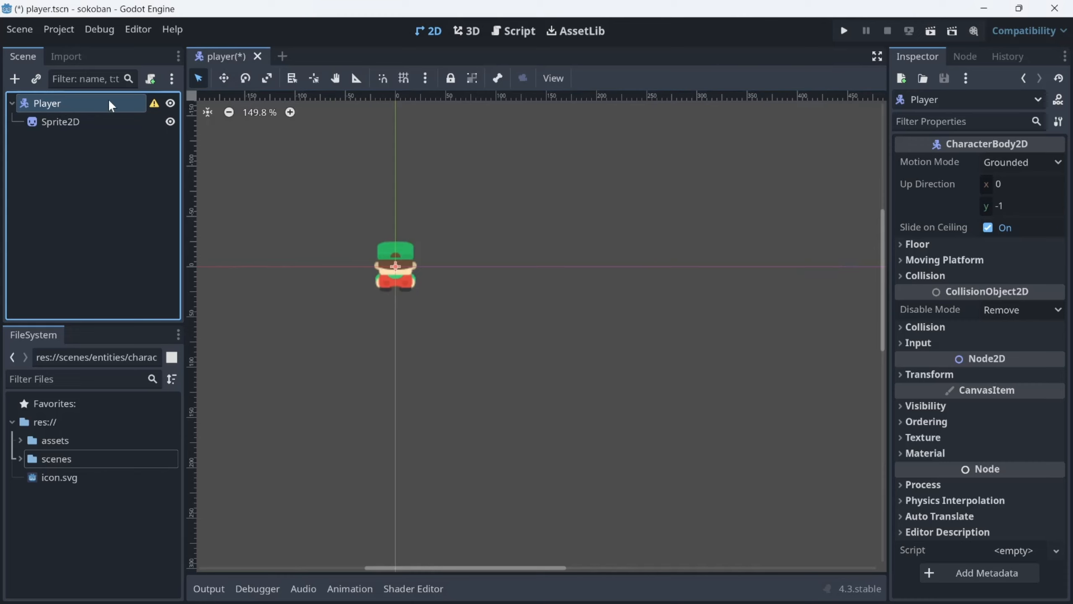
left_click(57, 121)
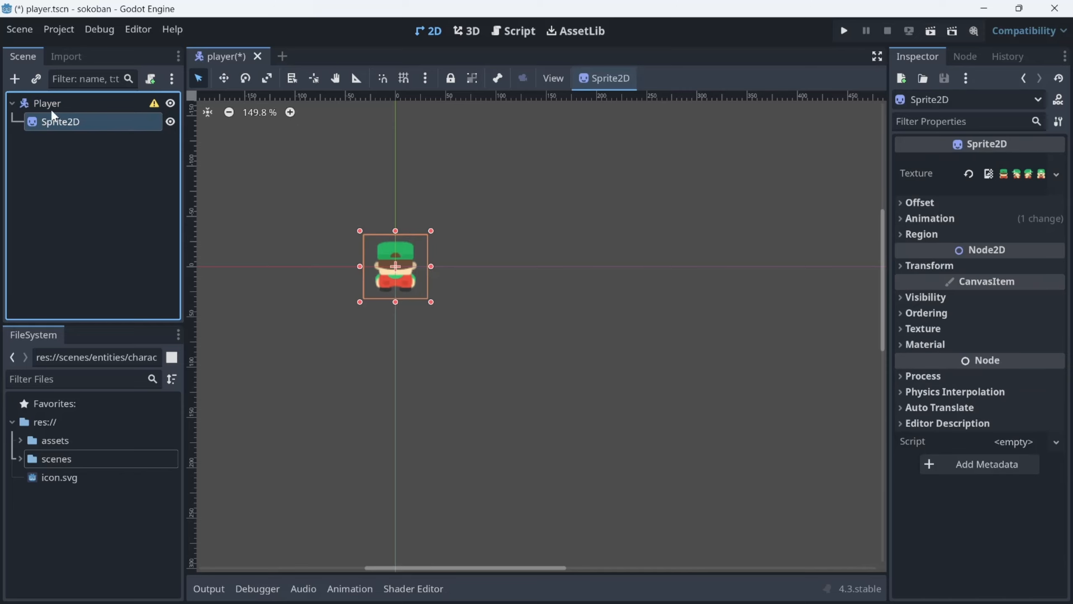
left_click(73, 121)
left_click(63, 105)
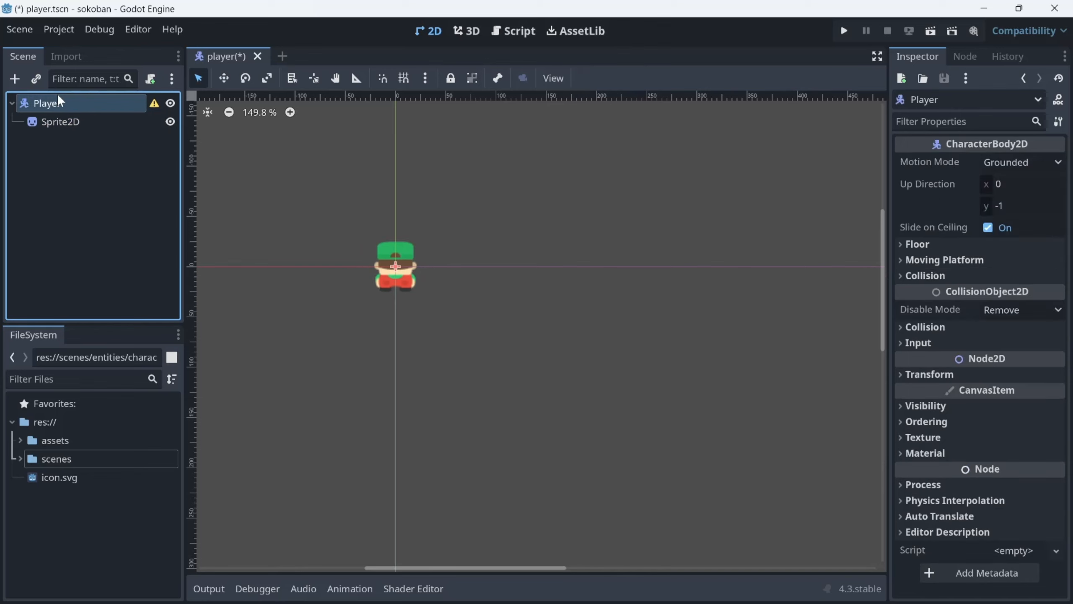
Add a CollisionShape2D as a child of the Player node and assign it a new RectangleShape2D.
left_click(11, 81)
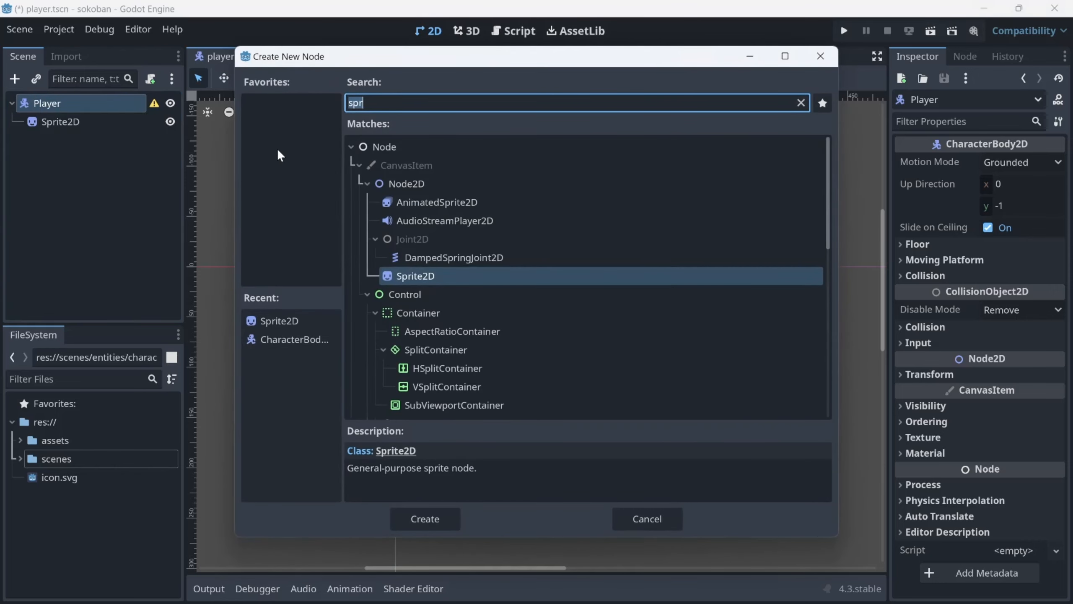
type("collis")
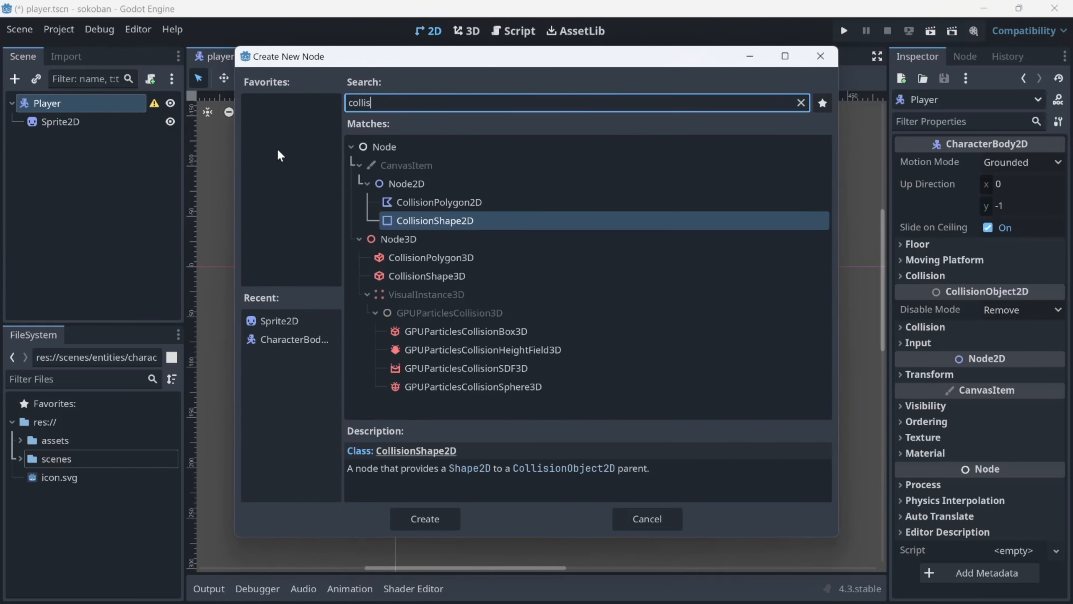
key("Return")
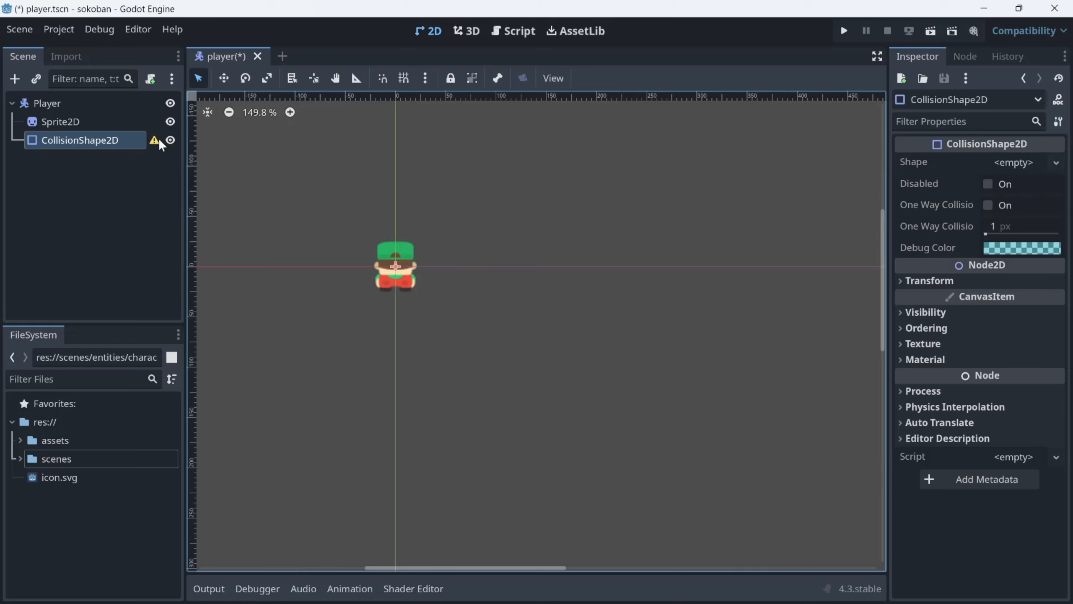
mouse_move(155, 140)
left_click(1056, 163)
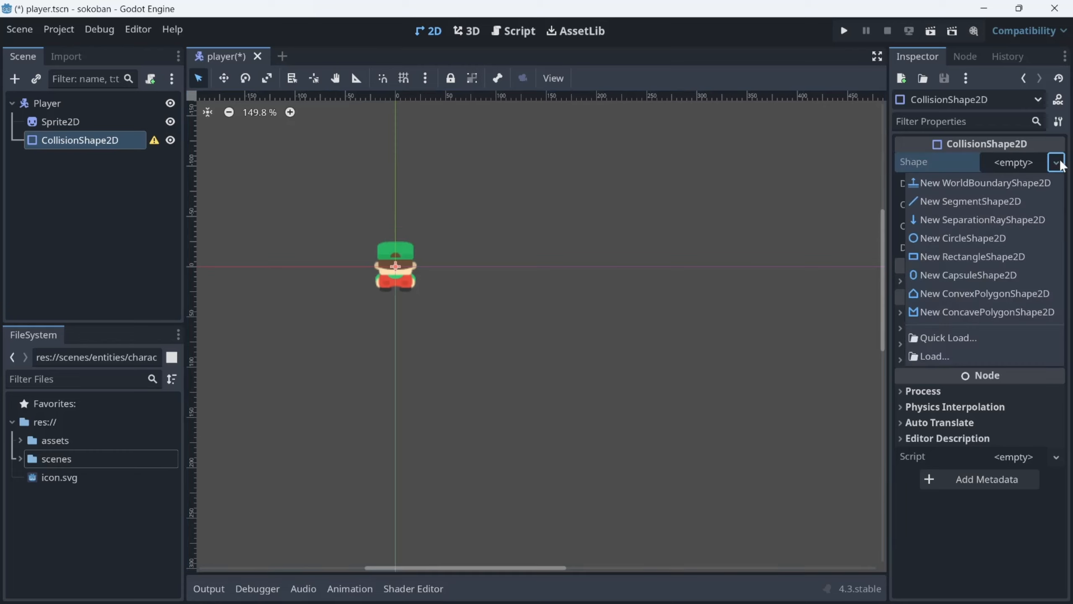
left_click(926, 256)
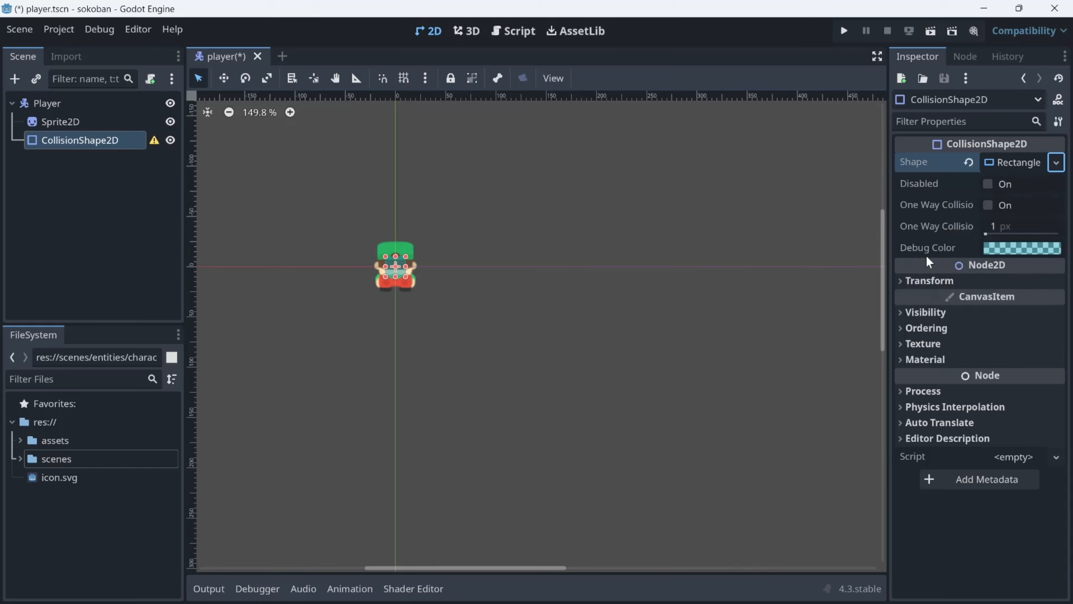
Try a CircleShape2D as the CollisionShape2D's shape, clear it, and assign a new RectangleShape2D.
left_click(1054, 166)
left_click(961, 237)
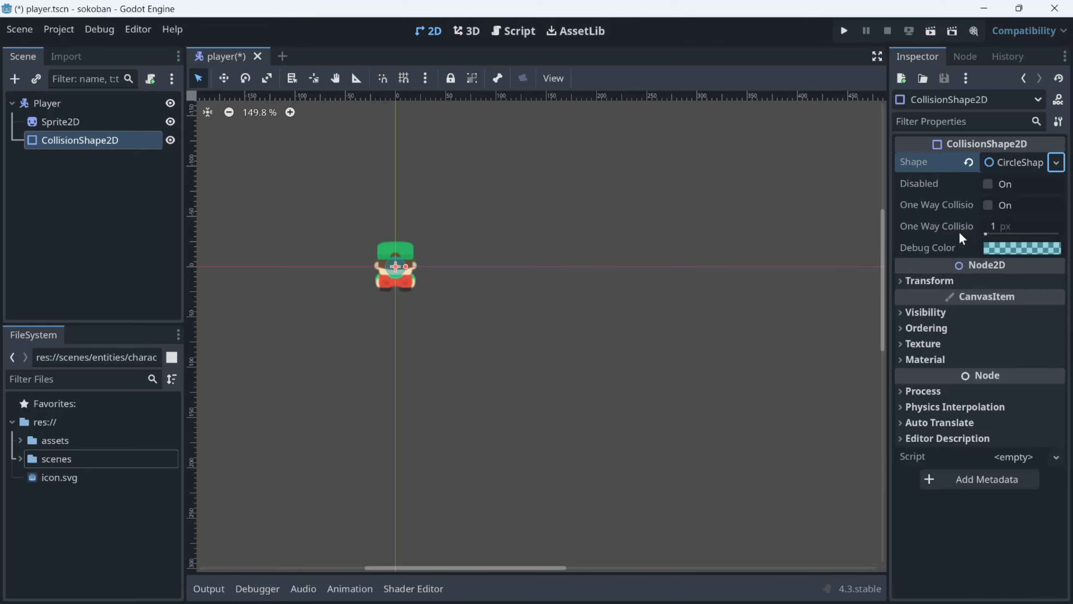
scroll(335, 280, "up", 3)
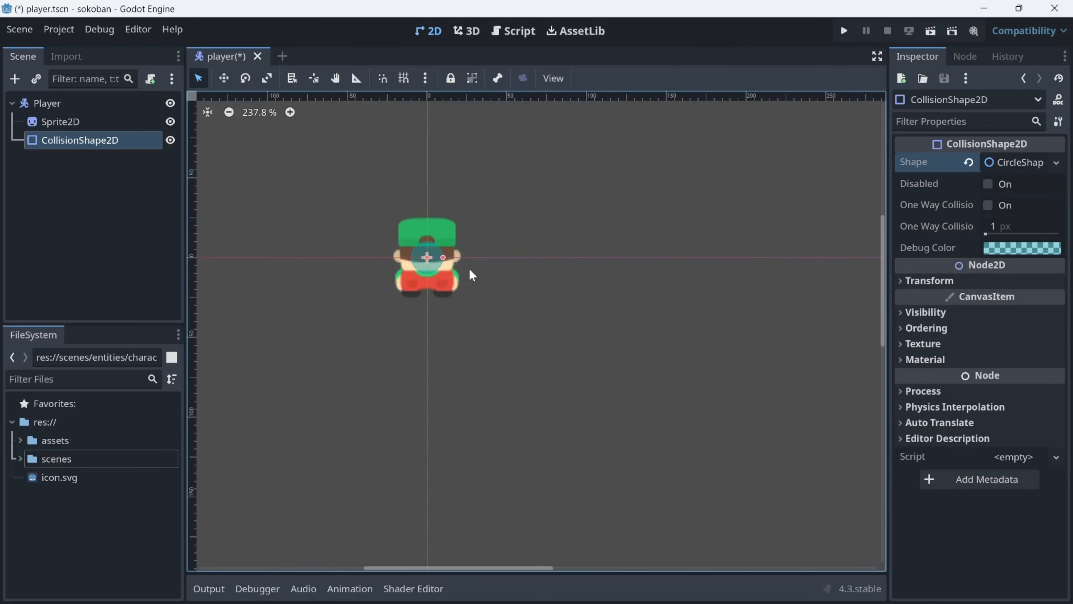
left_click(972, 161)
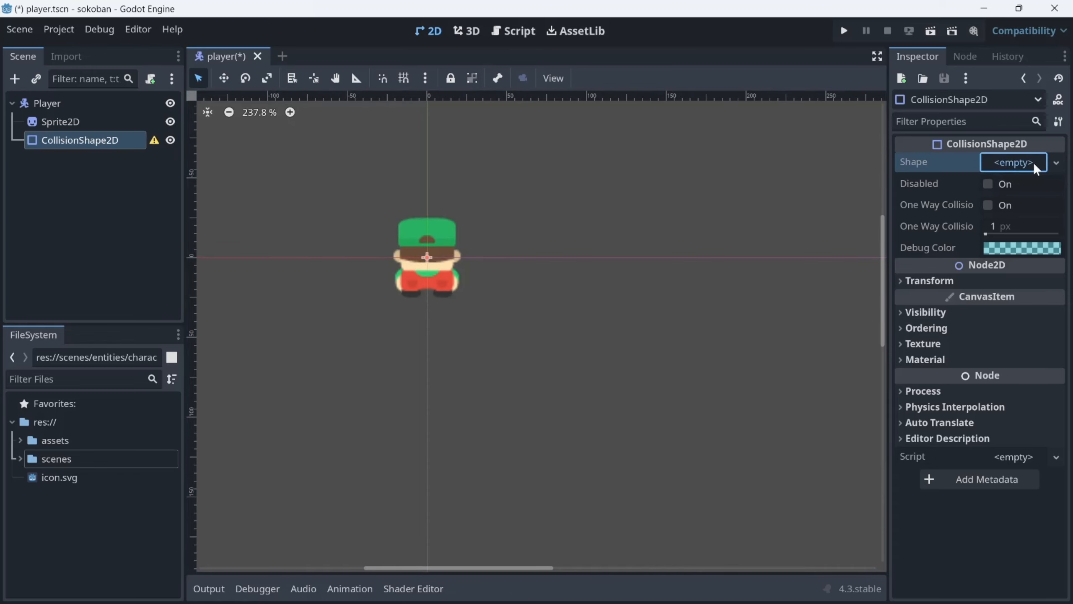
left_click(1031, 163)
left_click(983, 257)
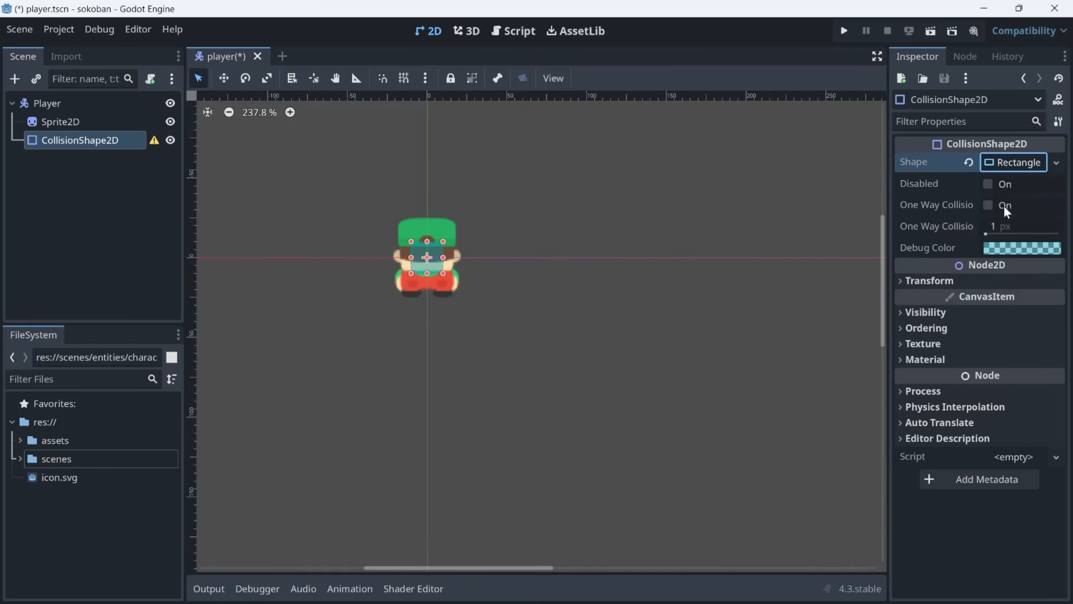
Set the rectangle collision shape's size to 64 by 64 px and save the player scene.
left_click(1027, 162)
left_click(1021, 185)
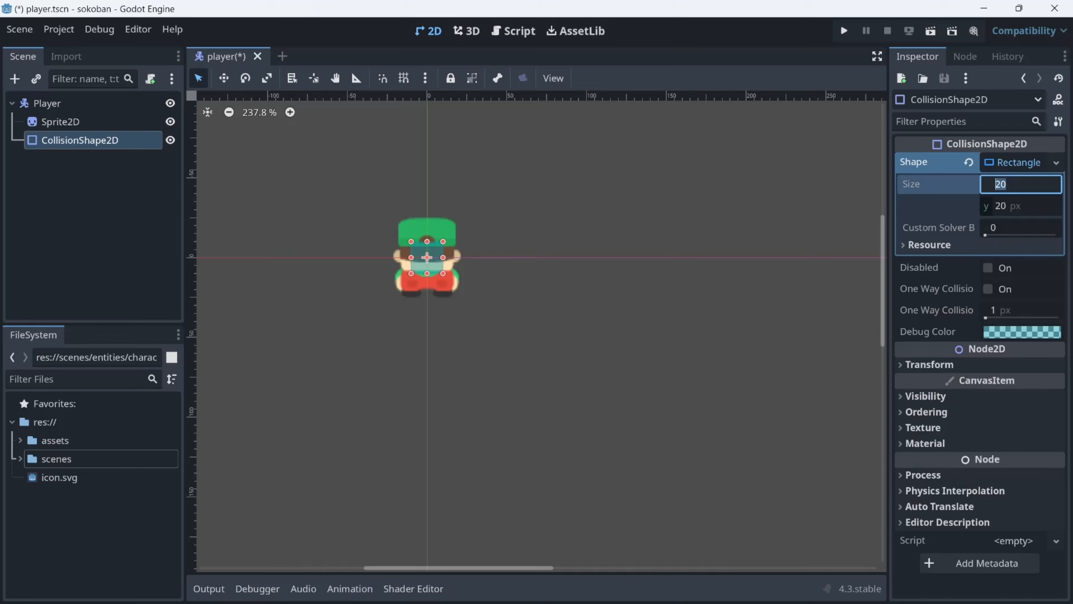
type("64")
key("Tab")
type("54")
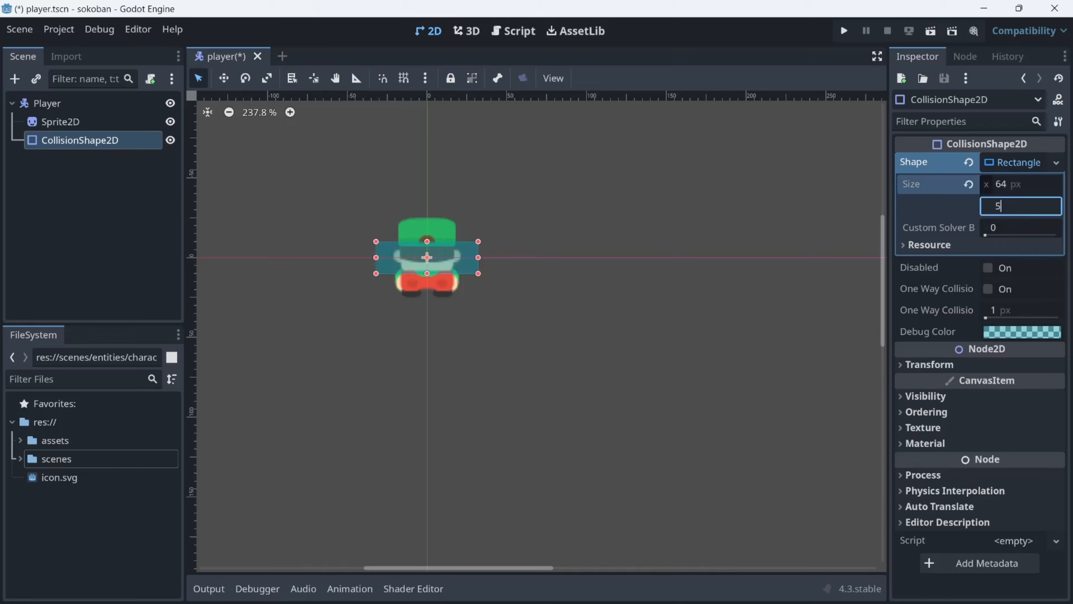
key("BackSpace")
key("BackSpace")
type("64")
key("Return")
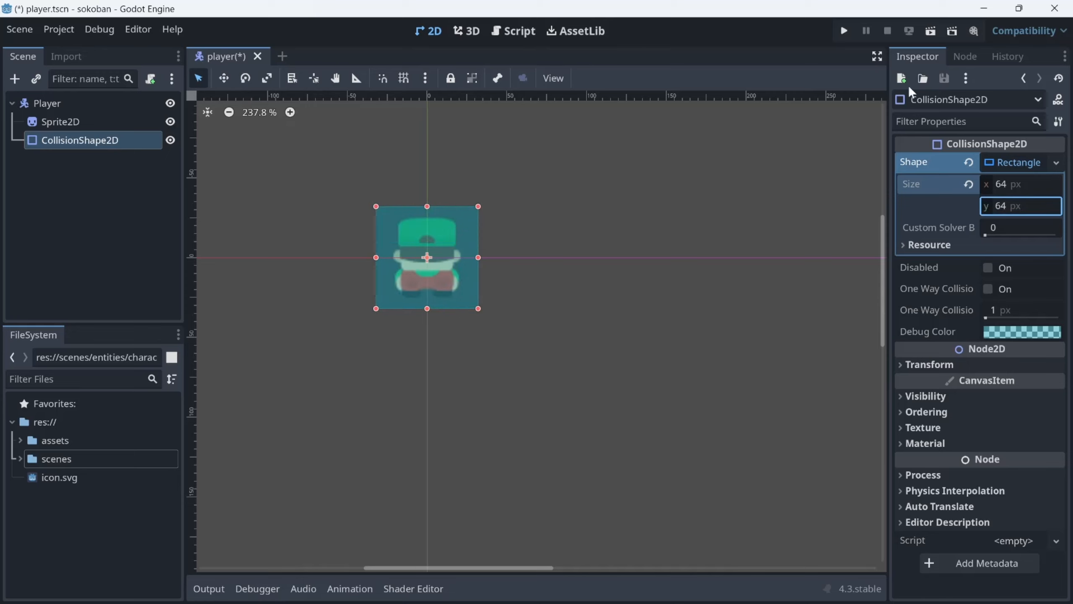
left_click(1035, 162)
left_click(498, 347)
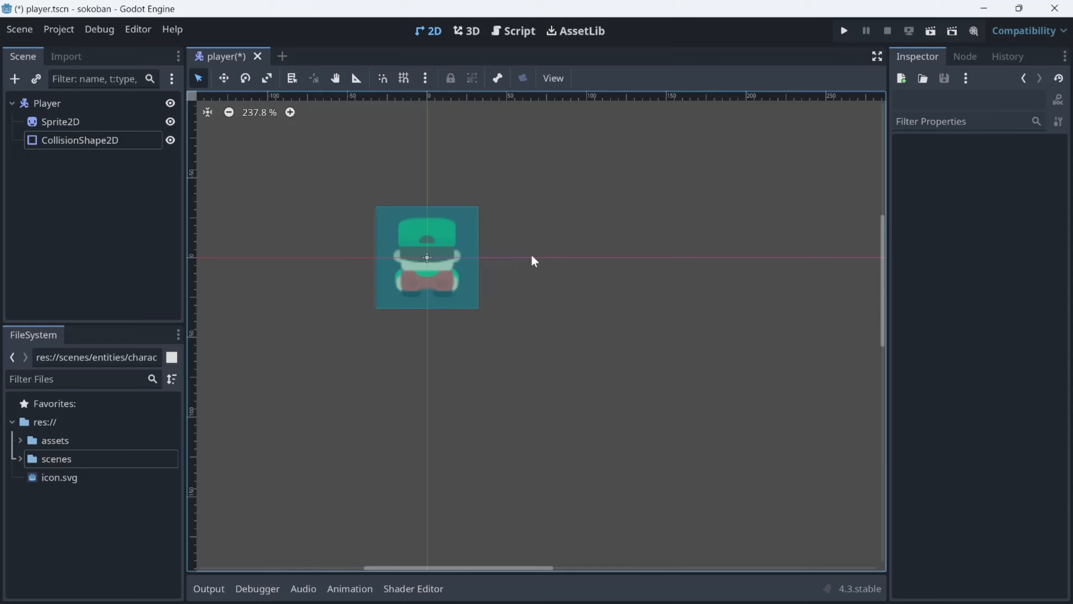
key("ctrl+s")
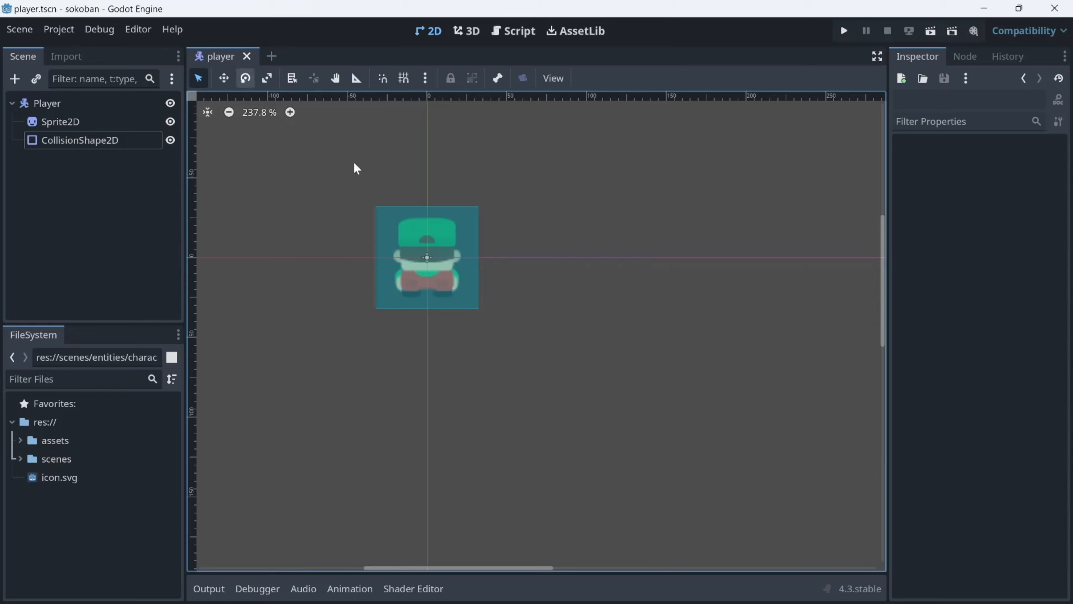
Run the current player scene and move the debug window aside, returning to the editor.
left_click(932, 31)
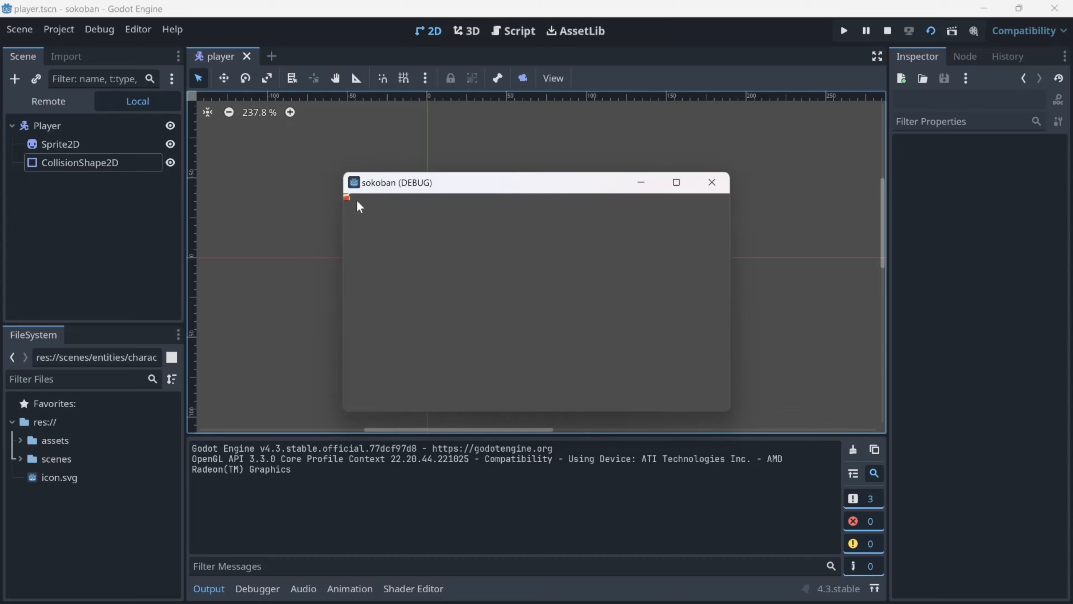
left_click_drag(454, 187, 202, 171)
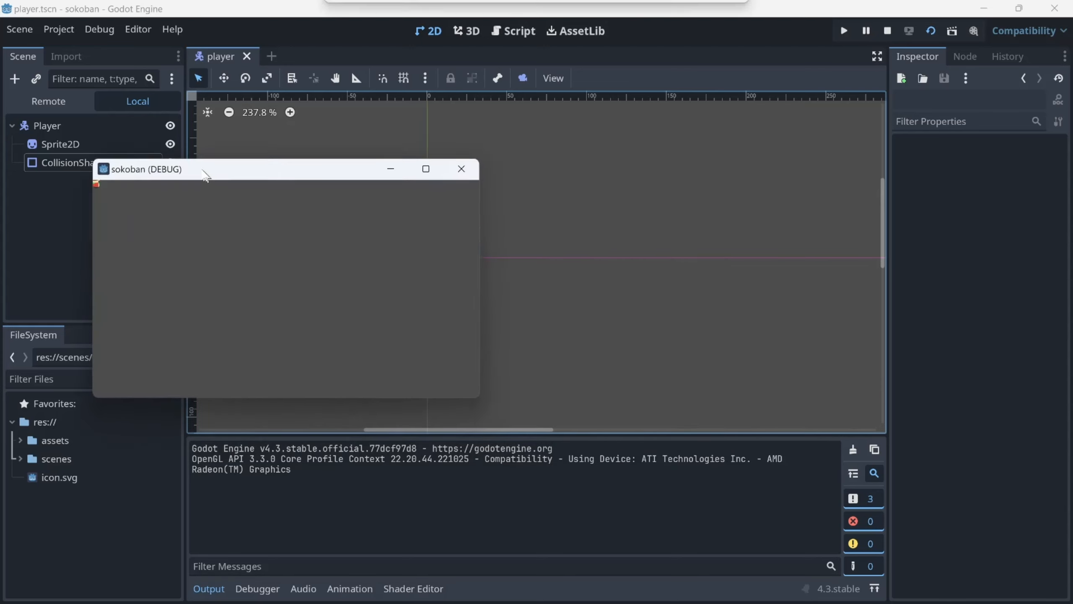
left_click(599, 237)
Try moving the CollisionShape2D on its own to about (236, 143), and undo the move.
scroll(428, 272, "down", 11)
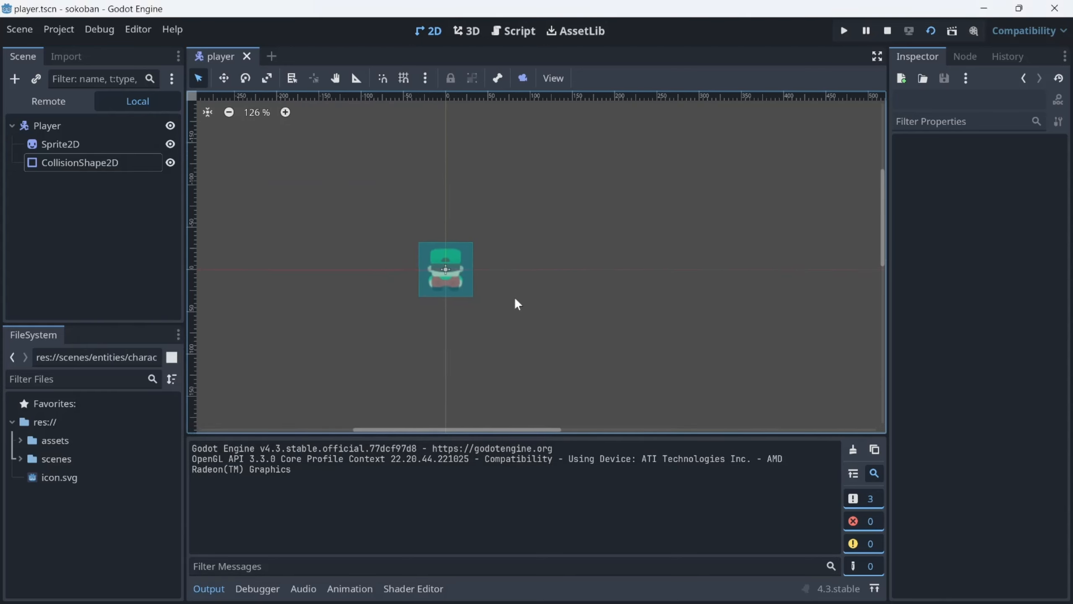
scroll(514, 297, "down", 8)
middle_click_drag(486, 297, 358, 182)
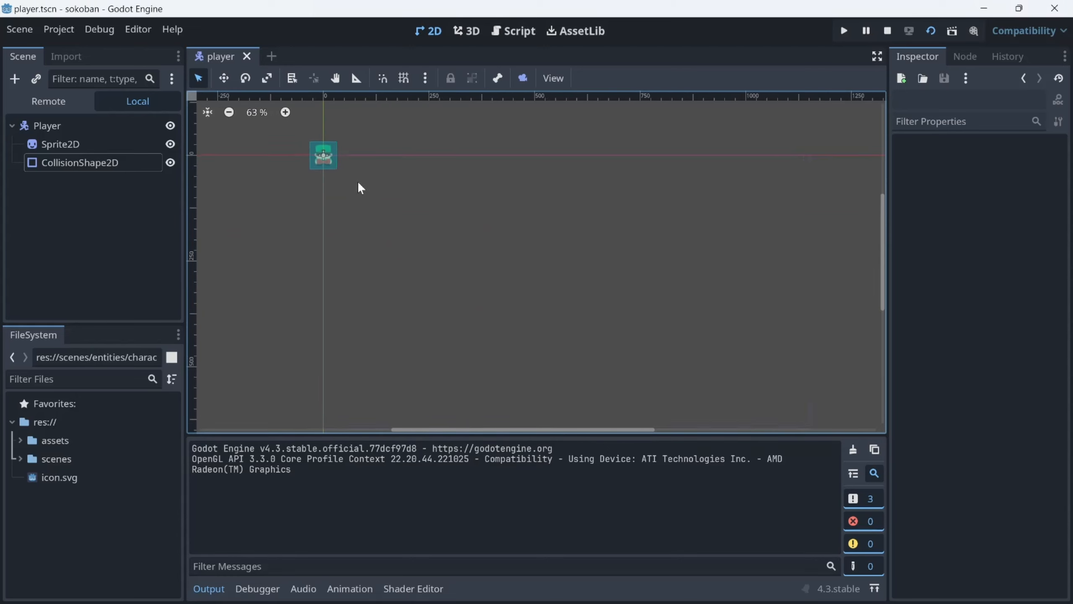
scroll(357, 182, "down", 2)
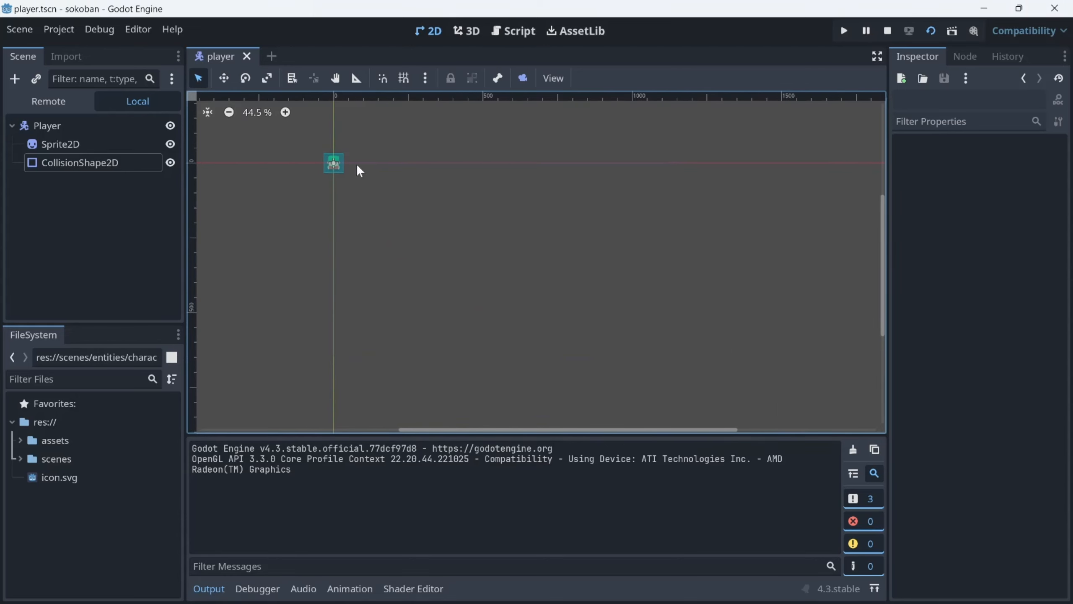
left_click_drag(335, 163, 407, 208)
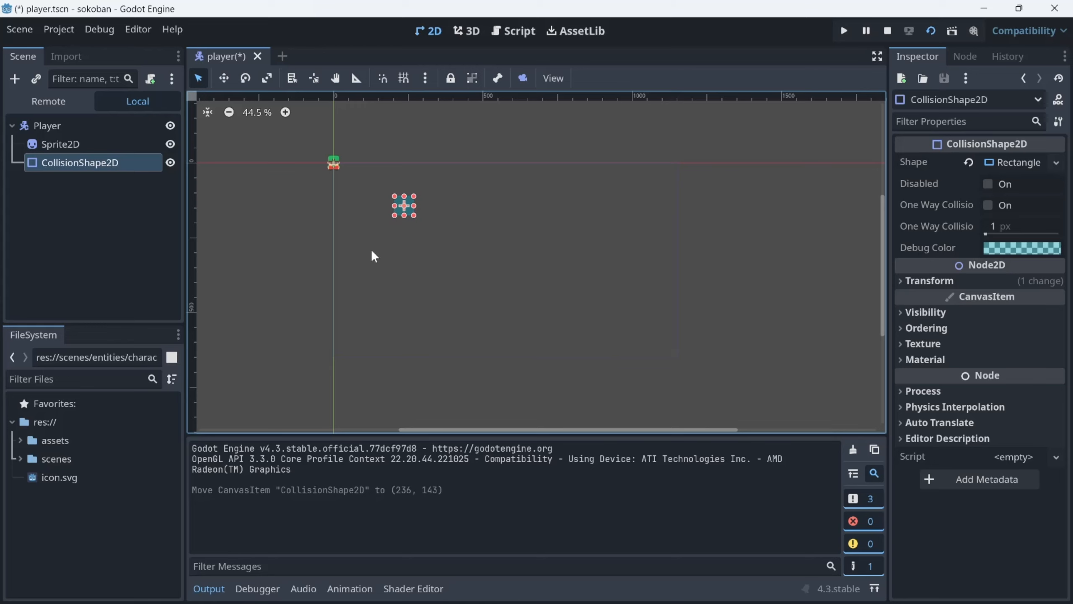
scroll(393, 218, "up", 2)
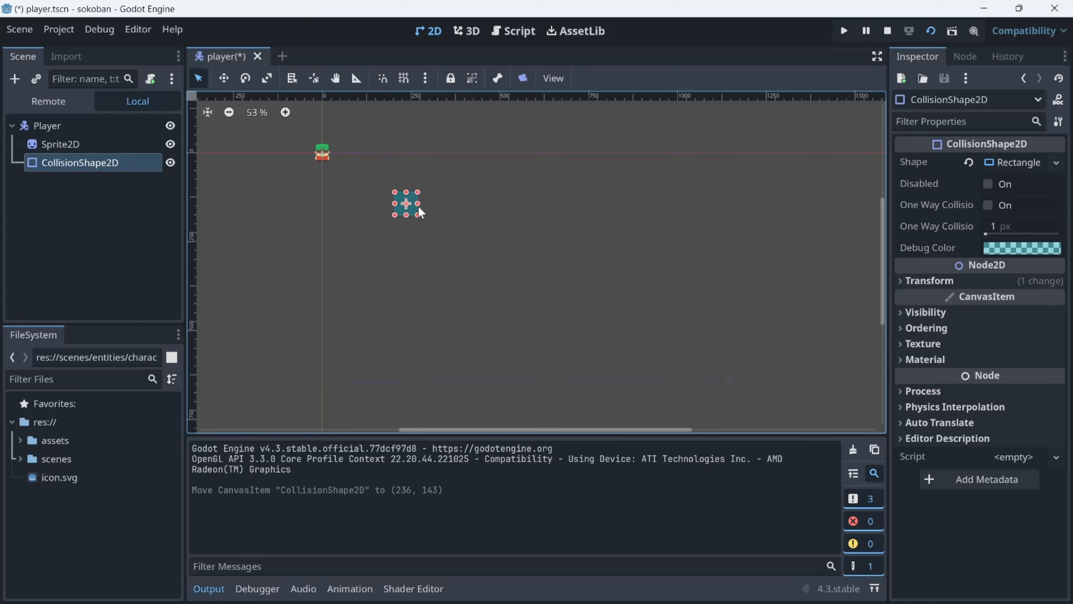
key("ctrl+z")
scroll(295, 163, "up", 2)
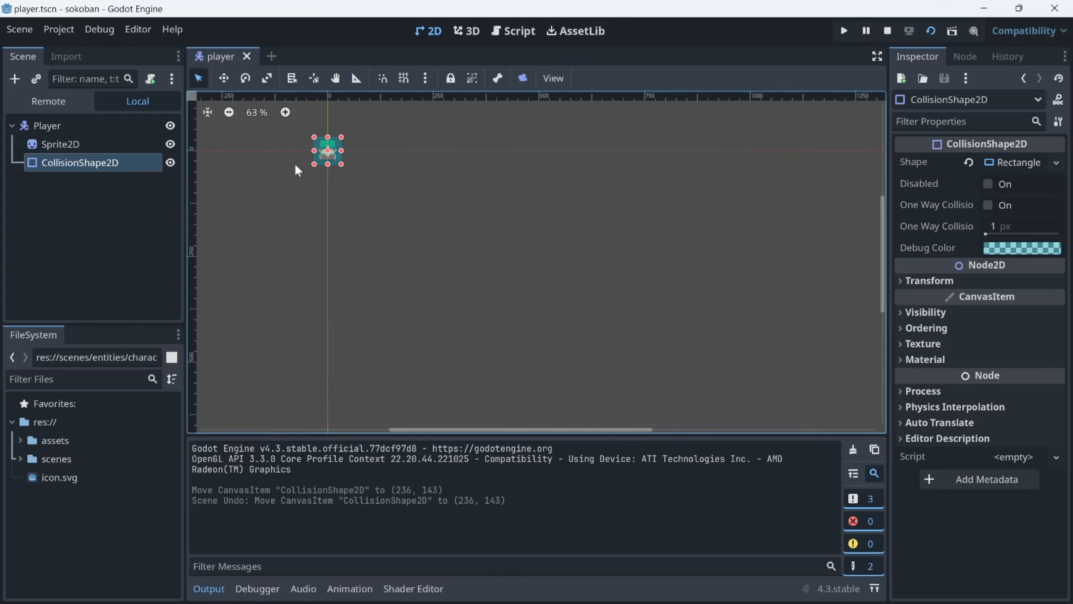
Group the Player node with its children and move the whole Player to about (466, 288).
left_click(69, 127)
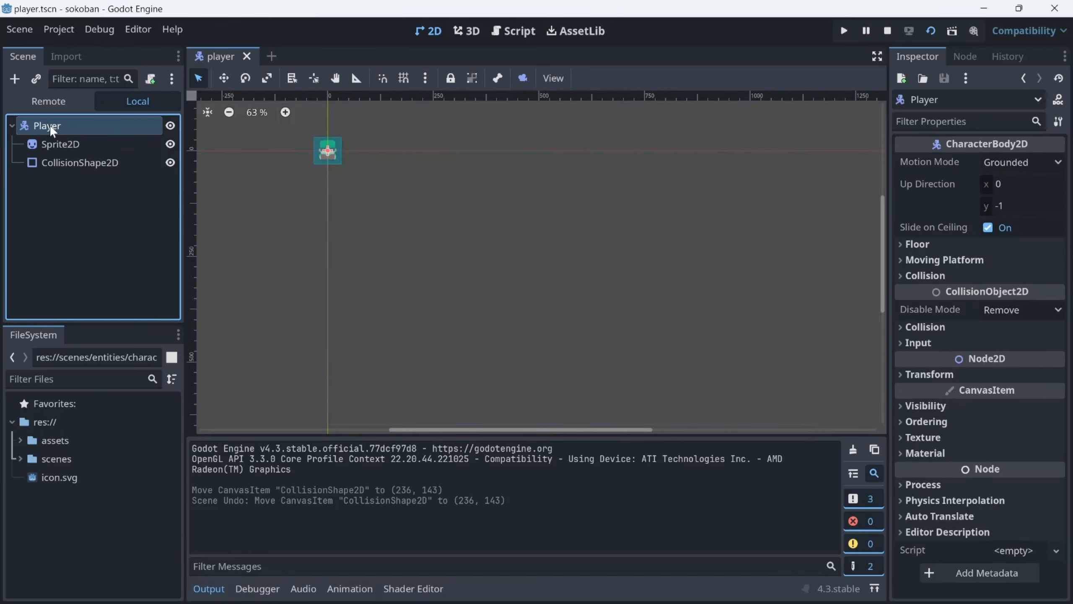
left_click(471, 78)
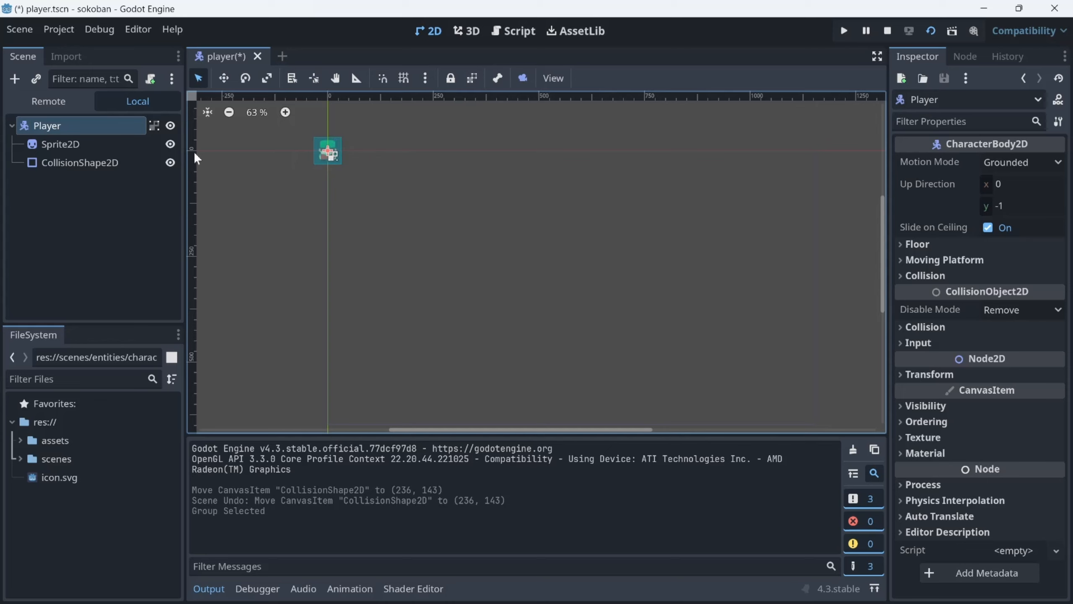
left_click_drag(336, 146, 533, 266)
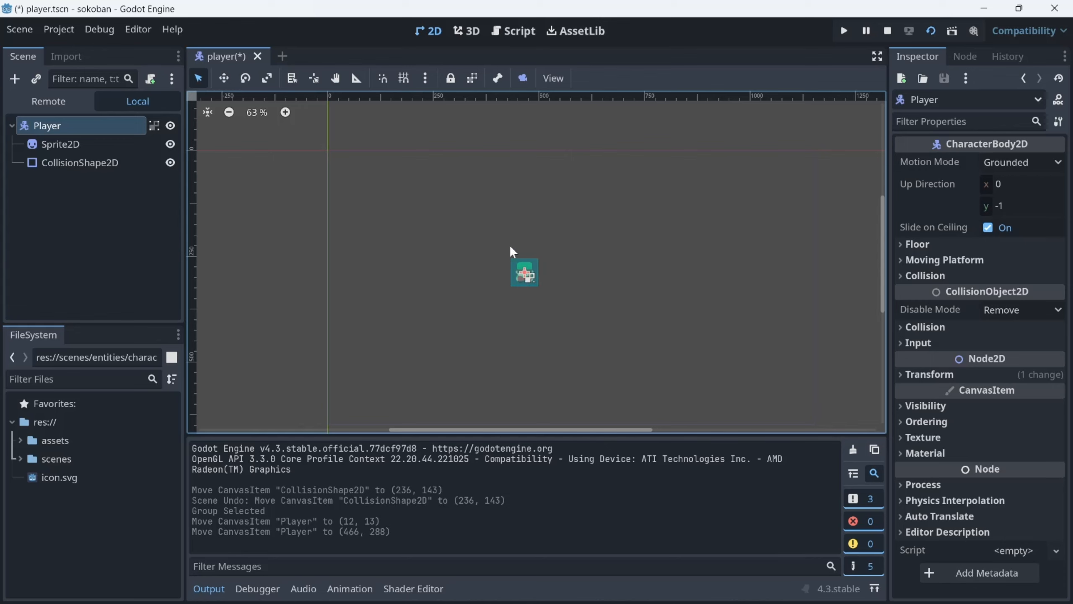
Check the player's position in the running debug window and close the game.
mouse_move(653, 601)
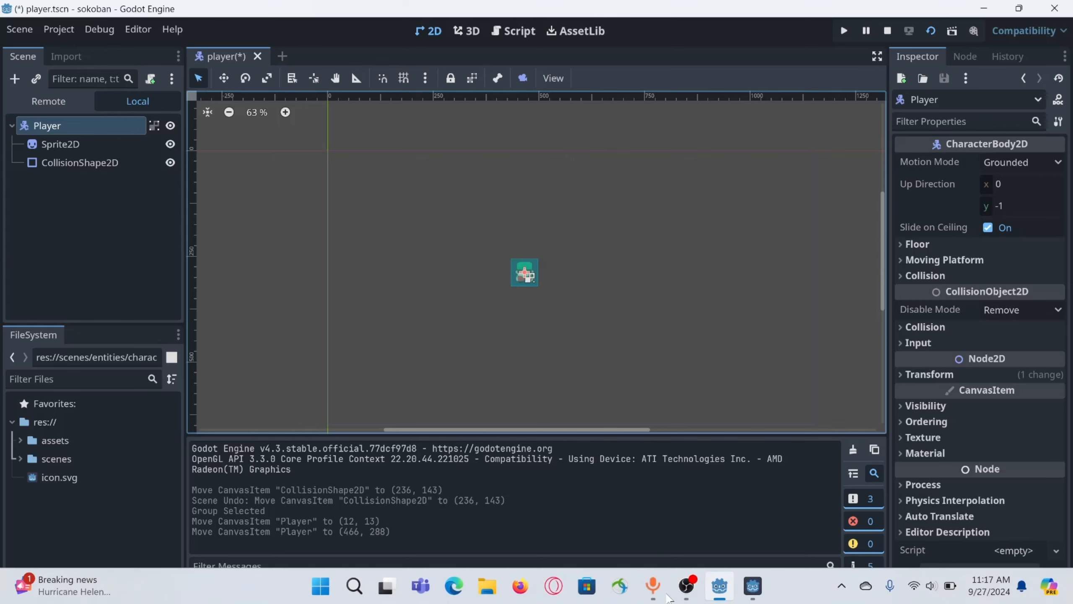
left_click(752, 585)
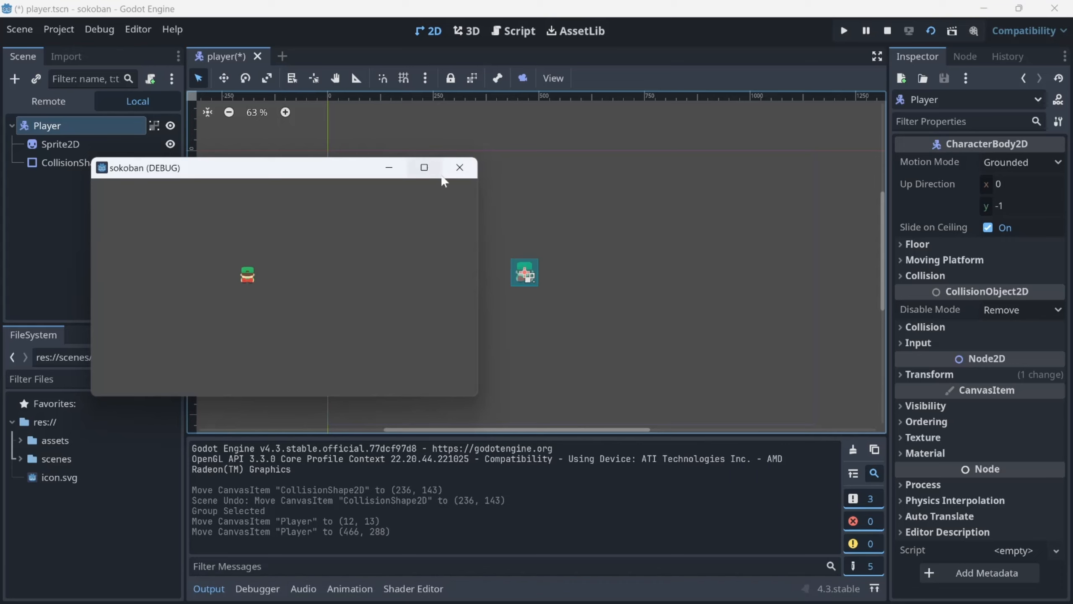
left_click(459, 167)
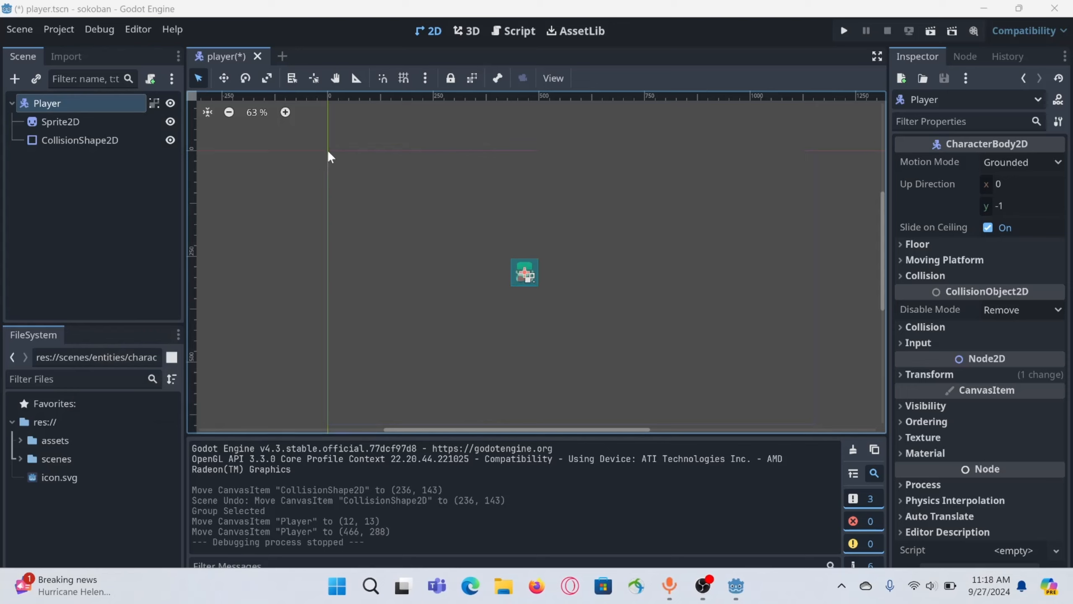
Expand the Player node's Transform properties and move the Player to about (536, 293).
left_click(112, 104)
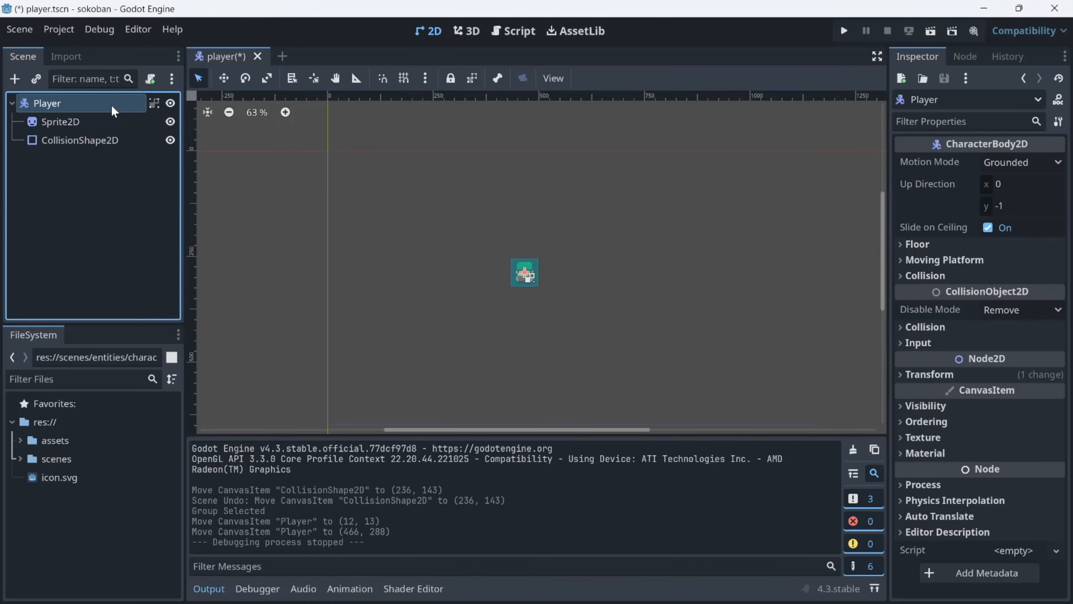
left_click(961, 375)
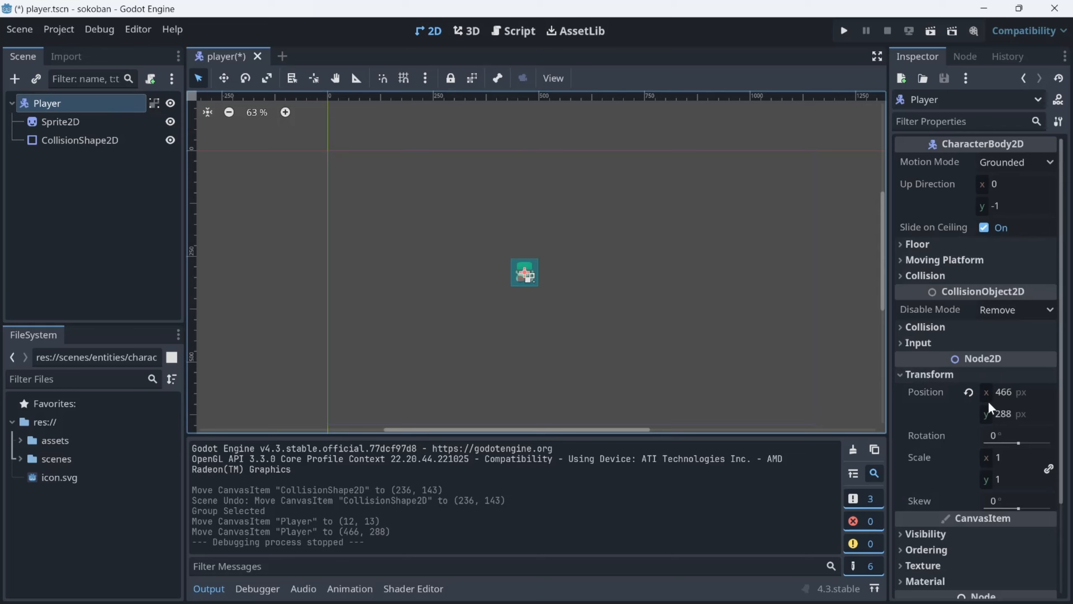
left_click_drag(525, 275, 561, 275)
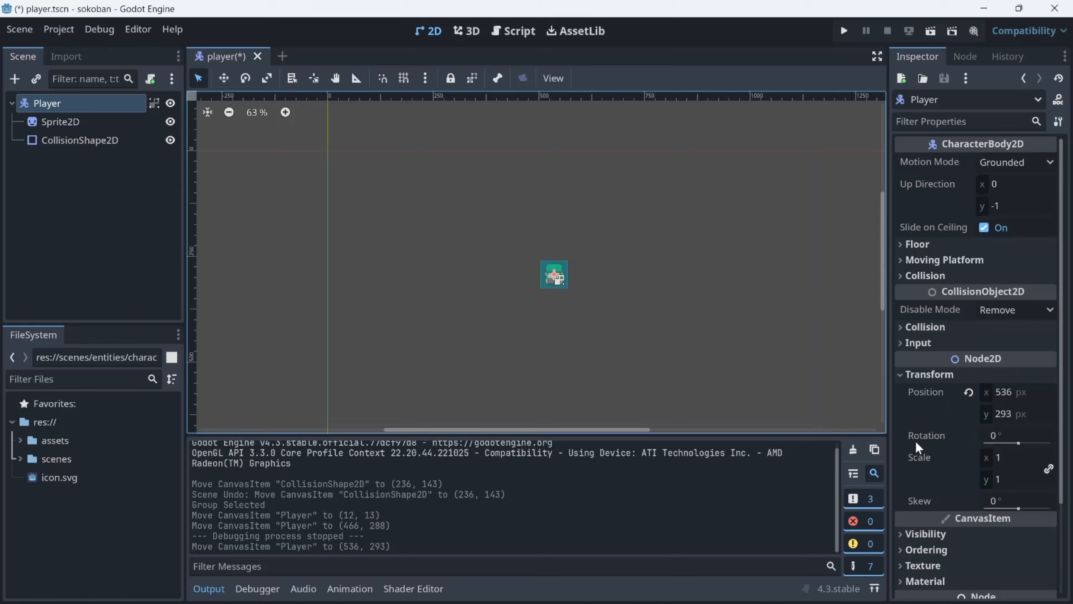
Reset the Player's position to 0, 0, save the scene, and hide the output log.
left_click(970, 393)
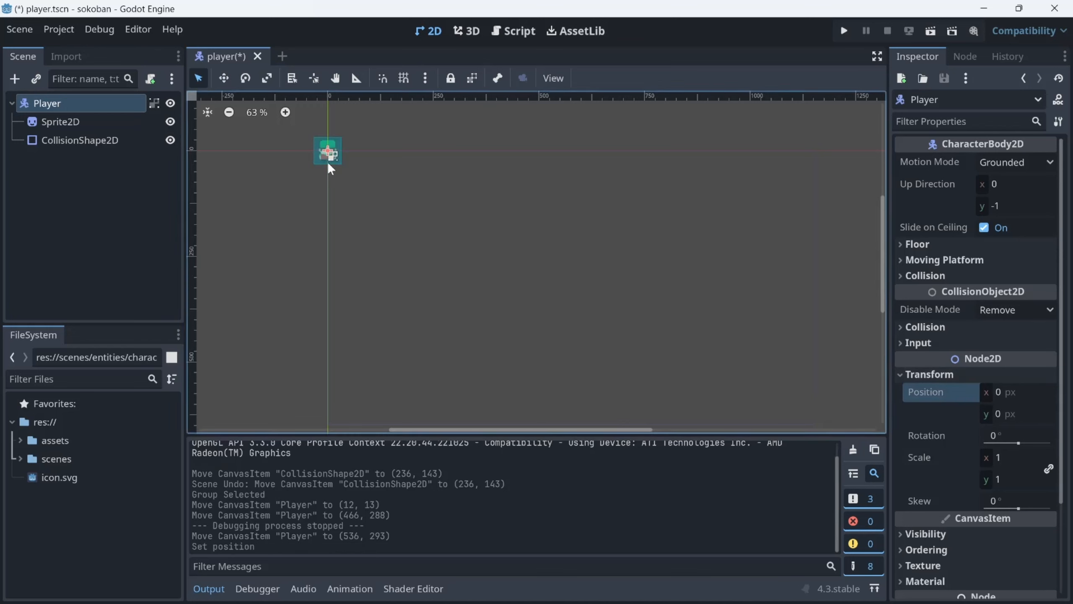
key("ctrl+s")
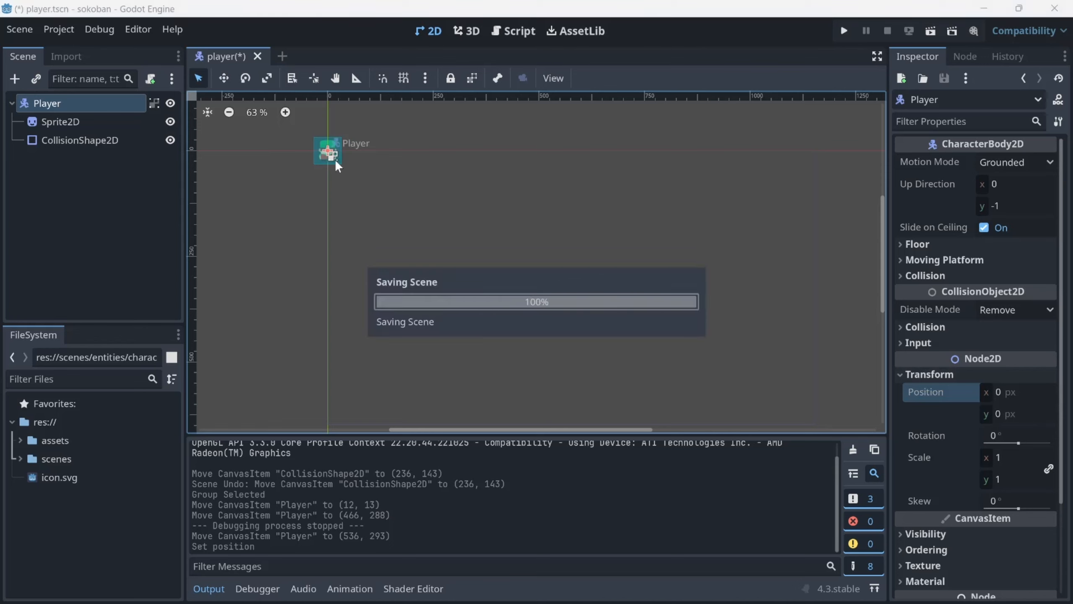
scroll(339, 291, "up", 1)
scroll(340, 291, "down", 3)
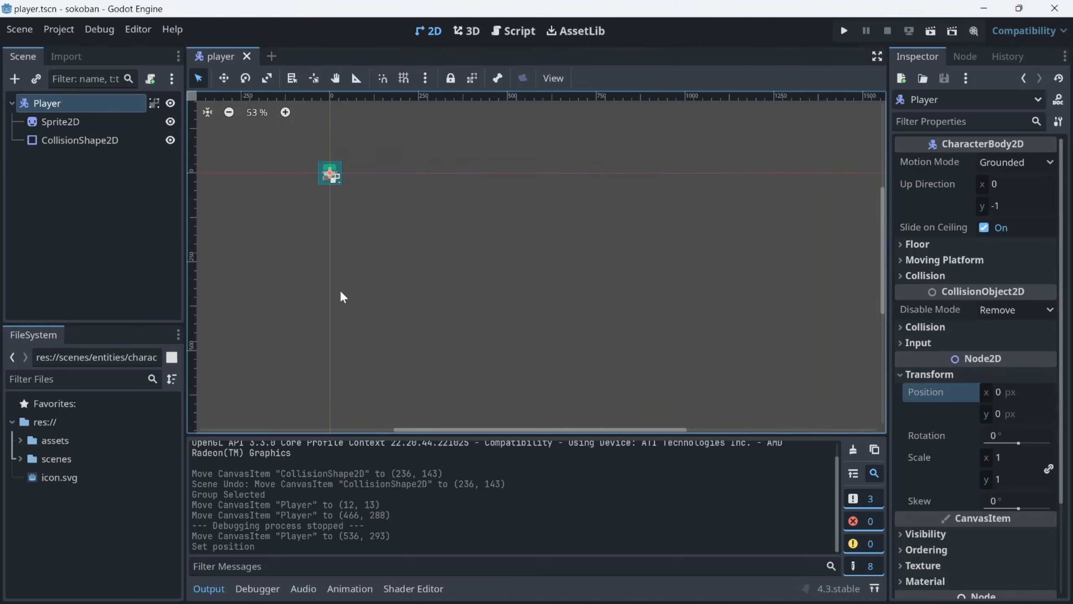
left_click(208, 589)
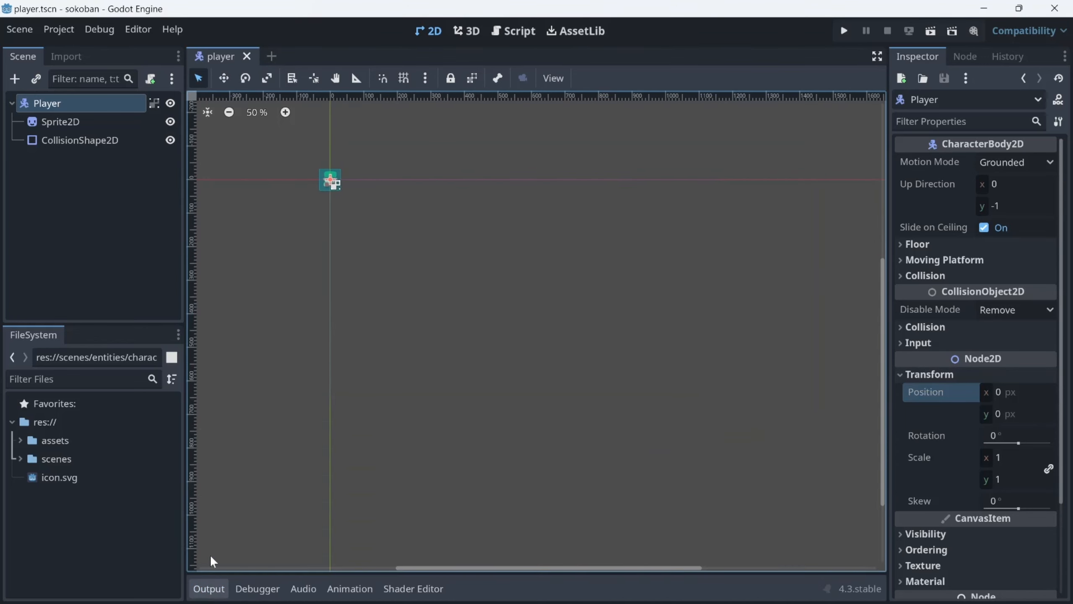
Create a new scene with a CharacterBody2D root node and rename the root to Box.
left_click(272, 57)
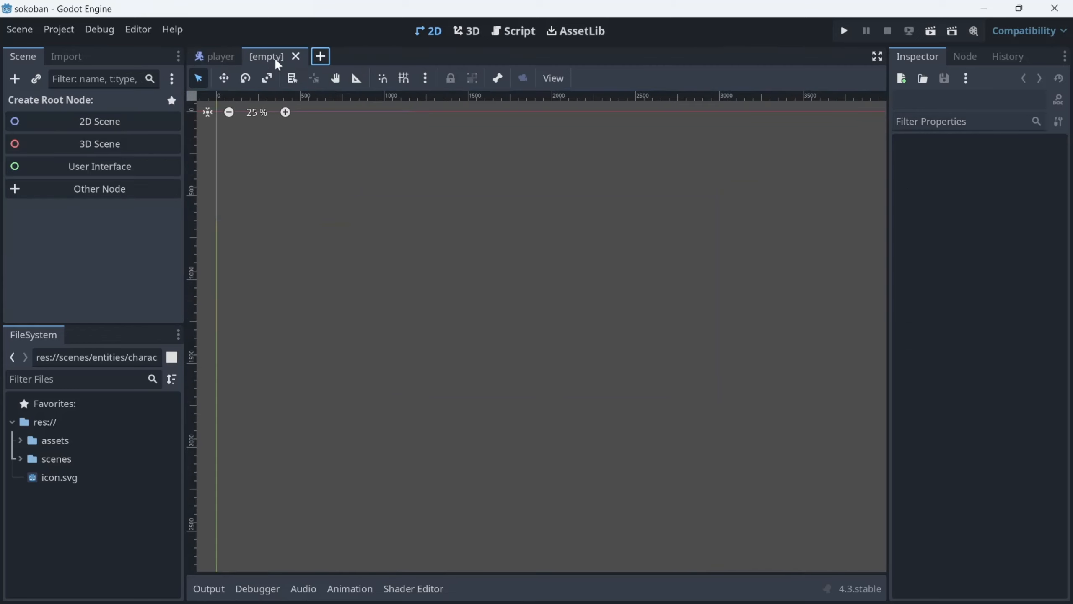
left_click(112, 188)
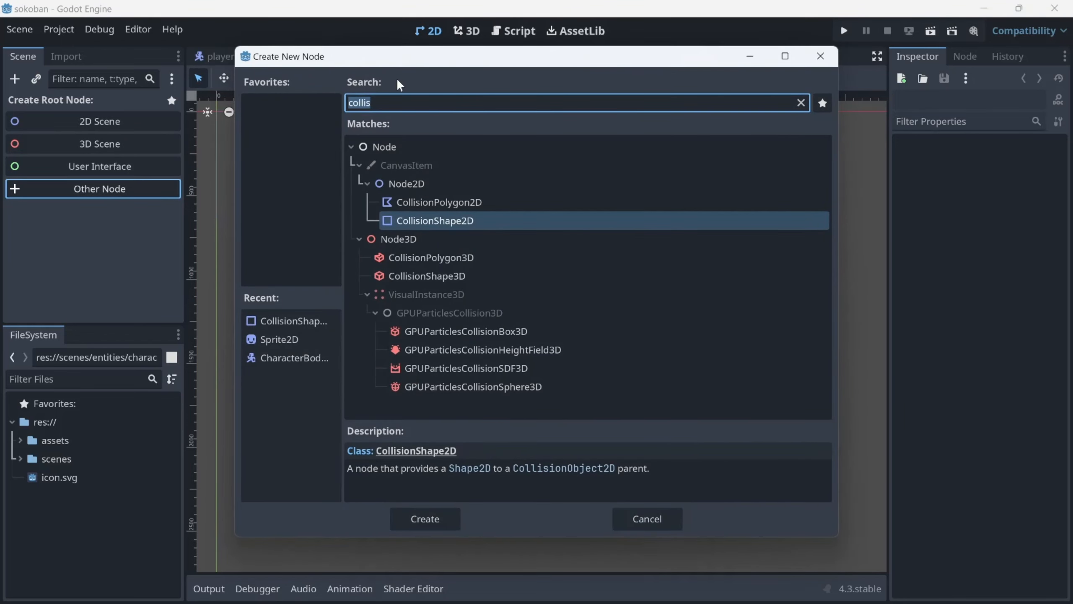
type("cha")
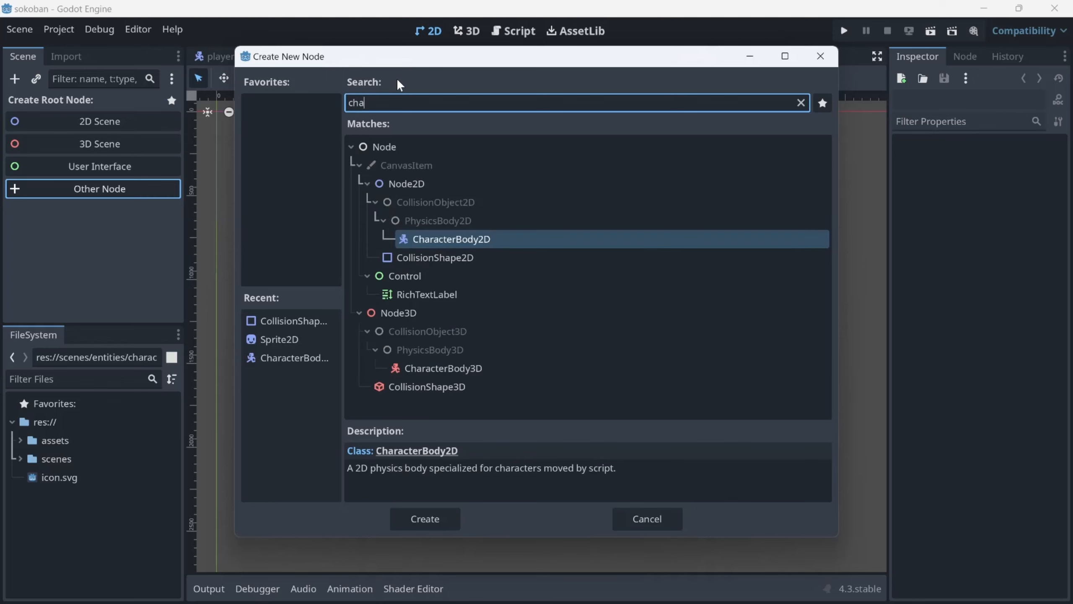
key("Return")
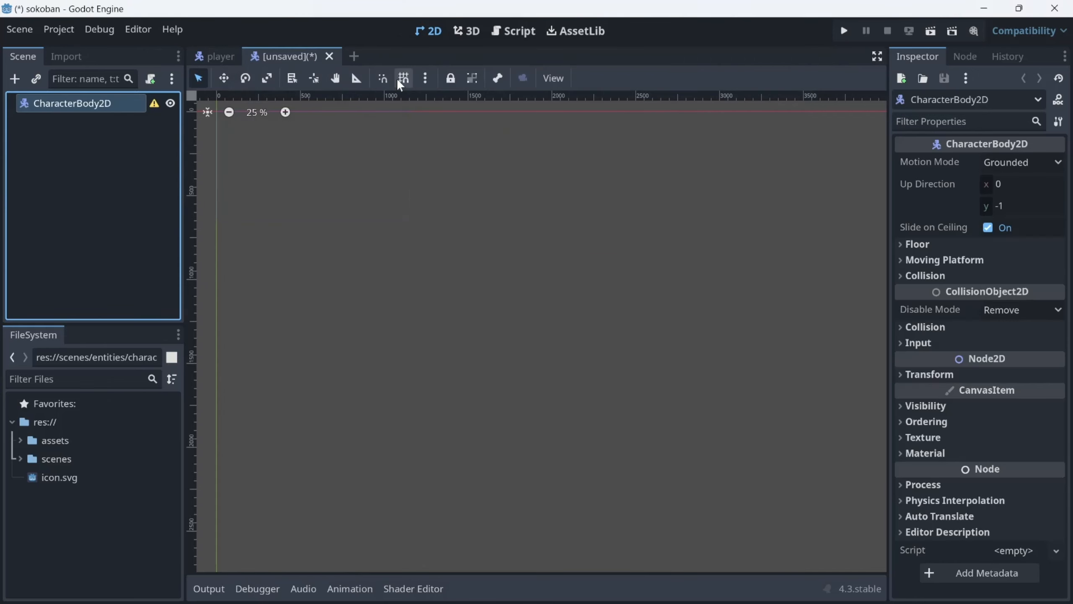
double_click(125, 106)
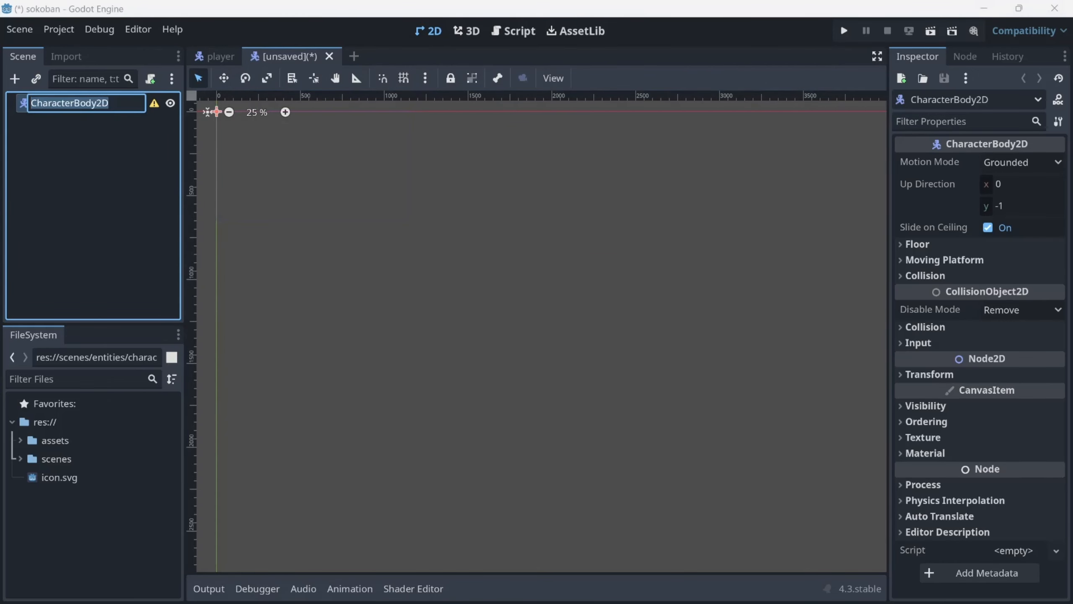
type("Box")
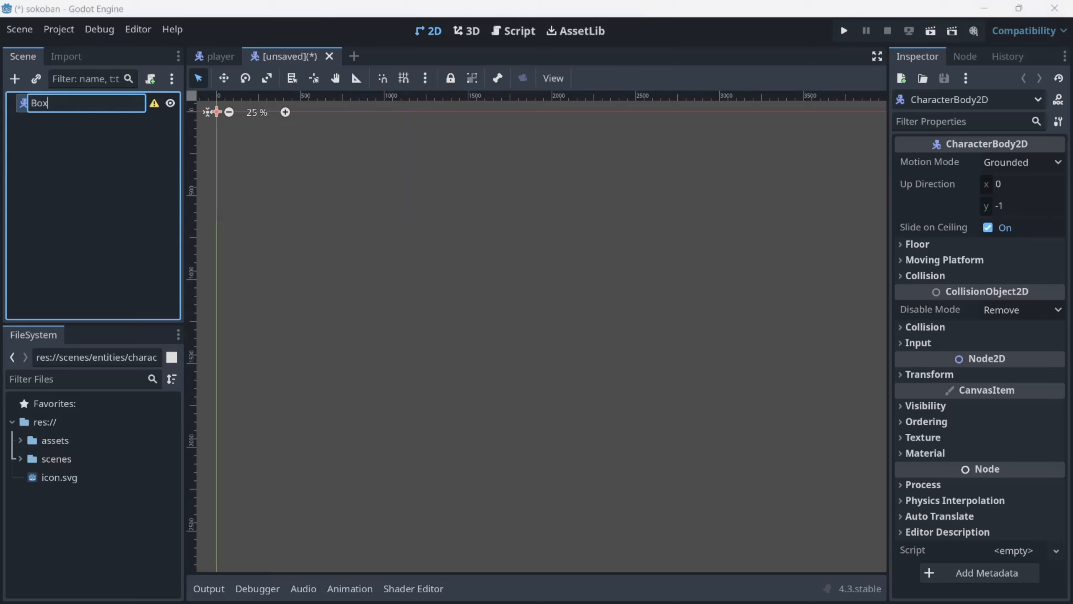
key("Return")
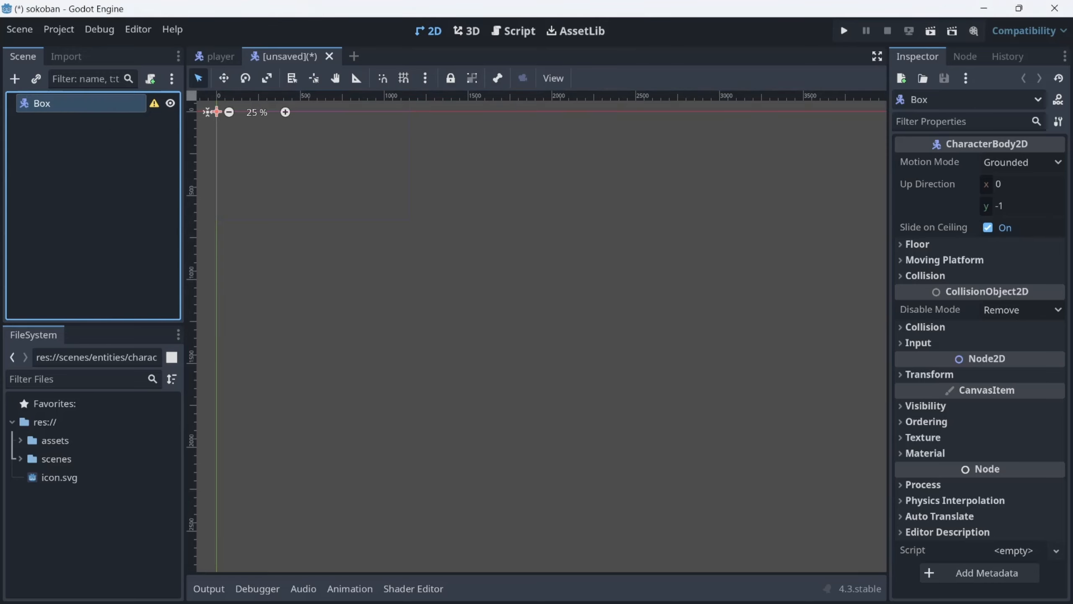
Start saving the Box scene and create a boxes folder inside res://scenes/entities.
left_click(29, 33)
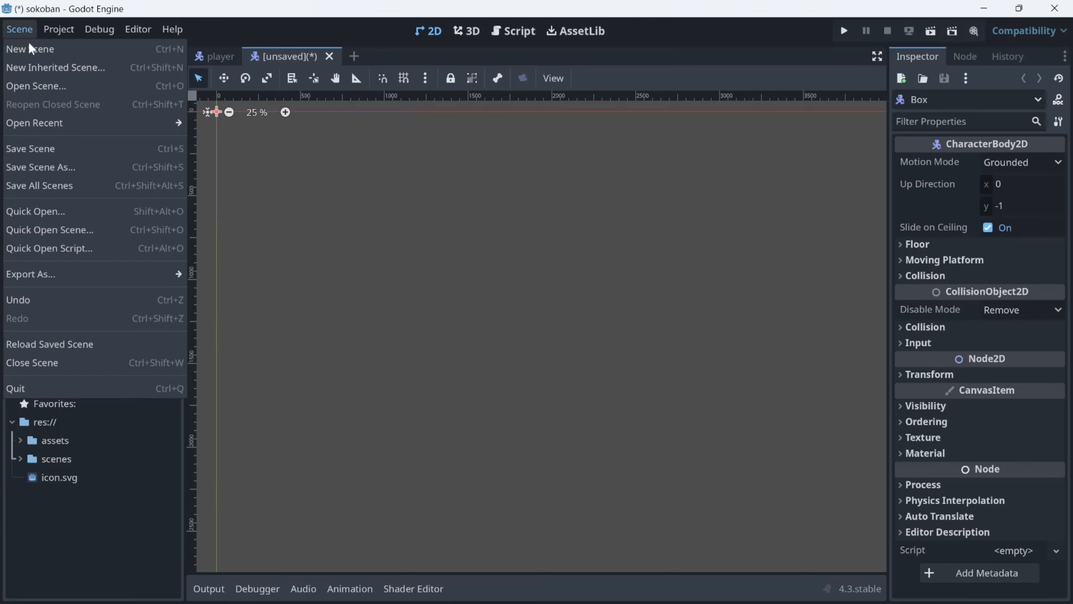
left_click(48, 152)
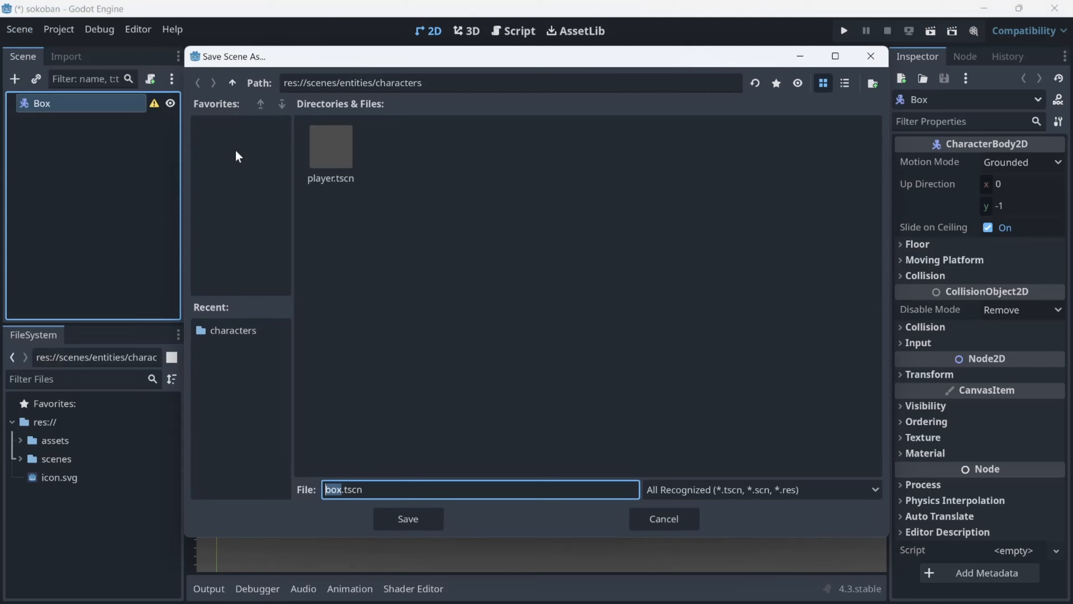
left_click(235, 84)
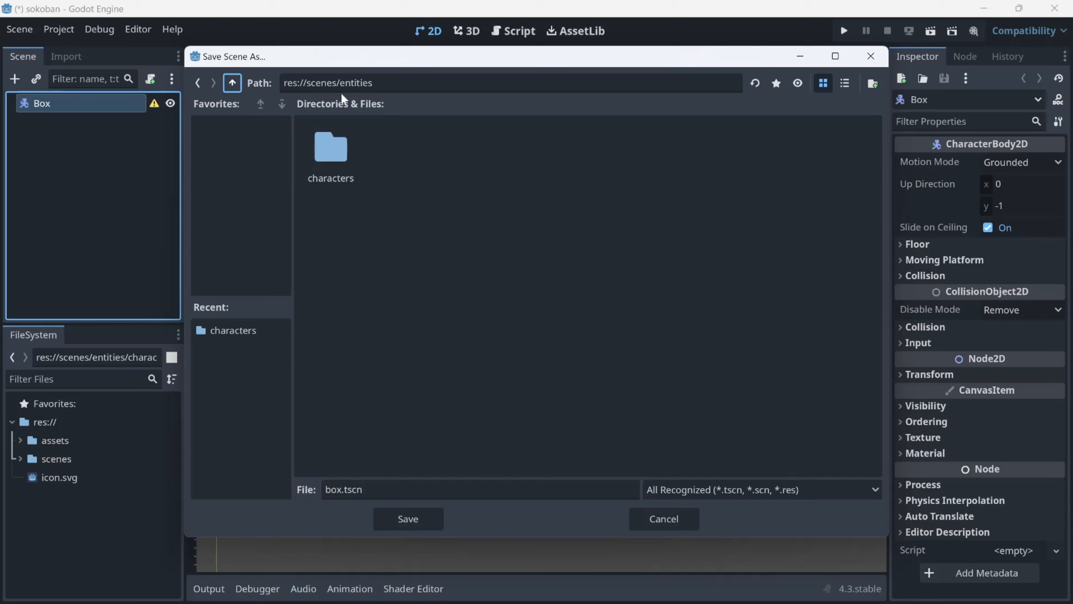
left_click(232, 83)
left_click(330, 166)
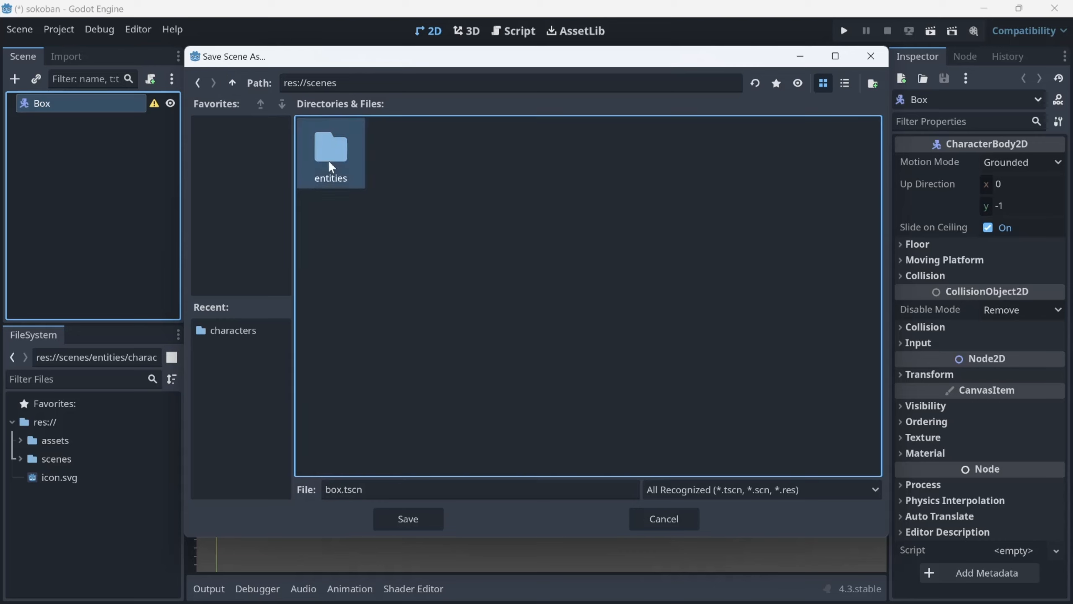
double_click(330, 166)
right_click(415, 161)
left_click(441, 164)
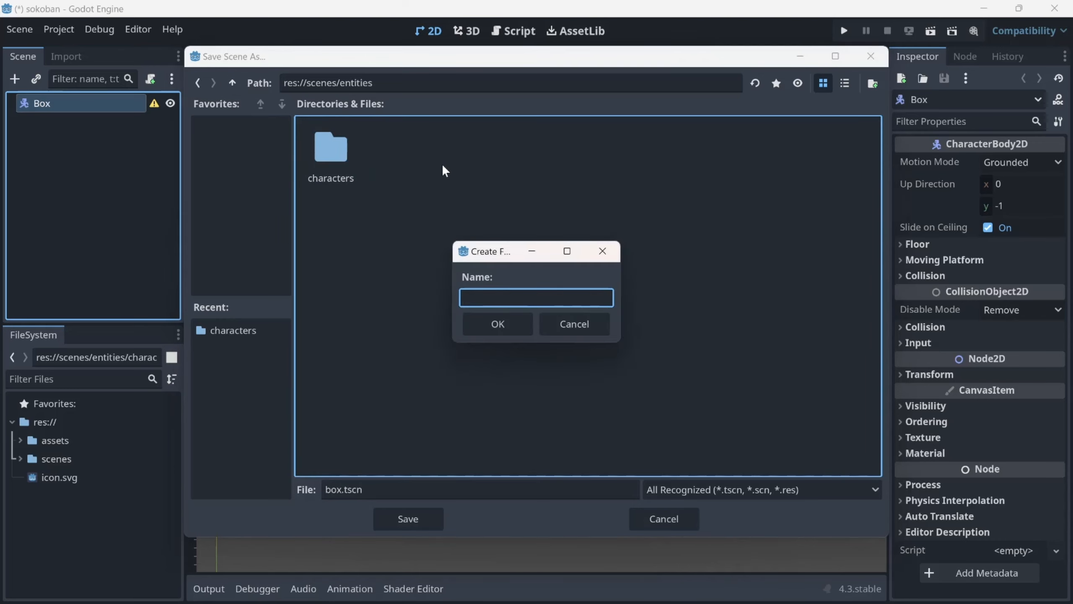
type("boxes")
key("Return")
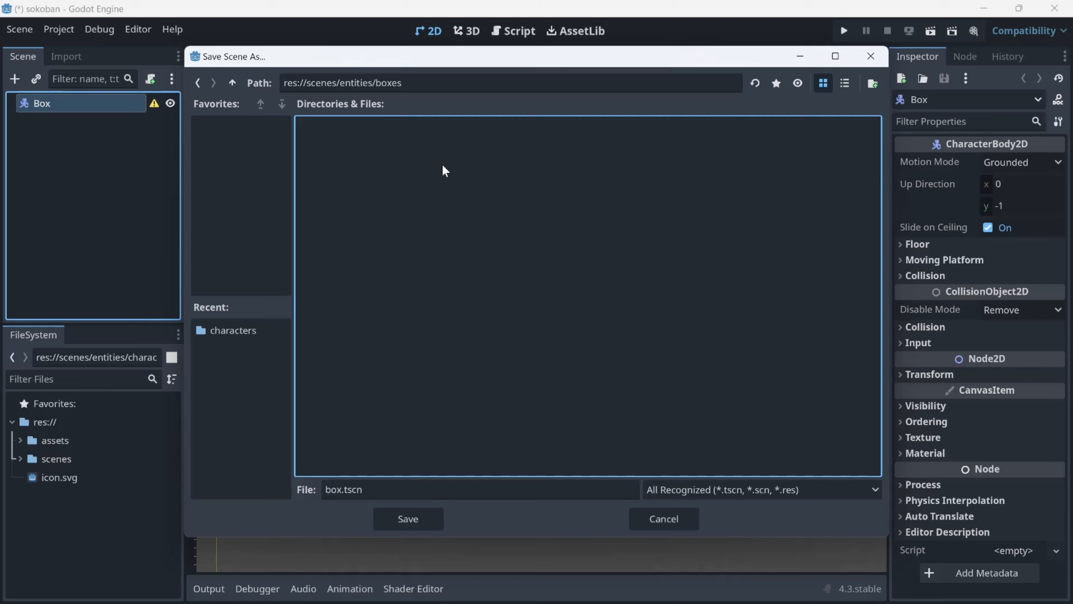
Save the scene as box.tscn in res://scenes/entities/boxes.
left_click(232, 82)
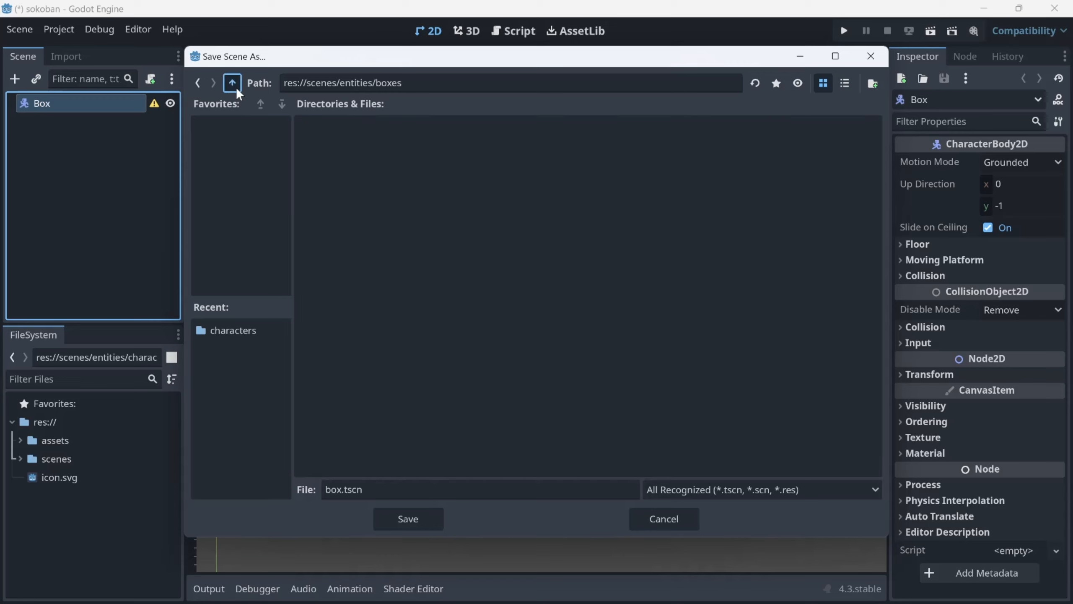
double_click(403, 157)
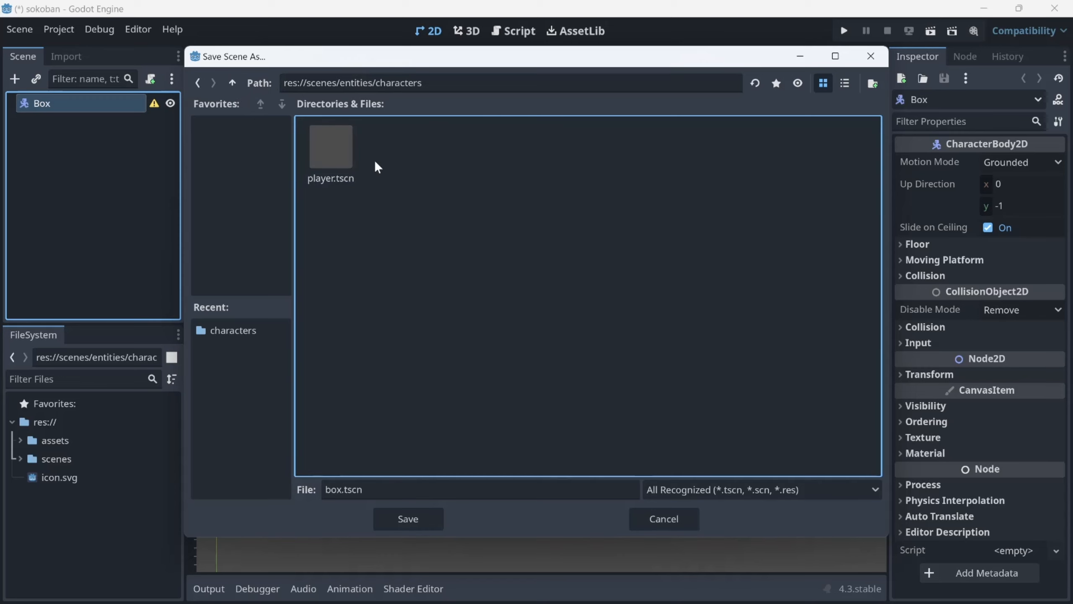
left_click(235, 83)
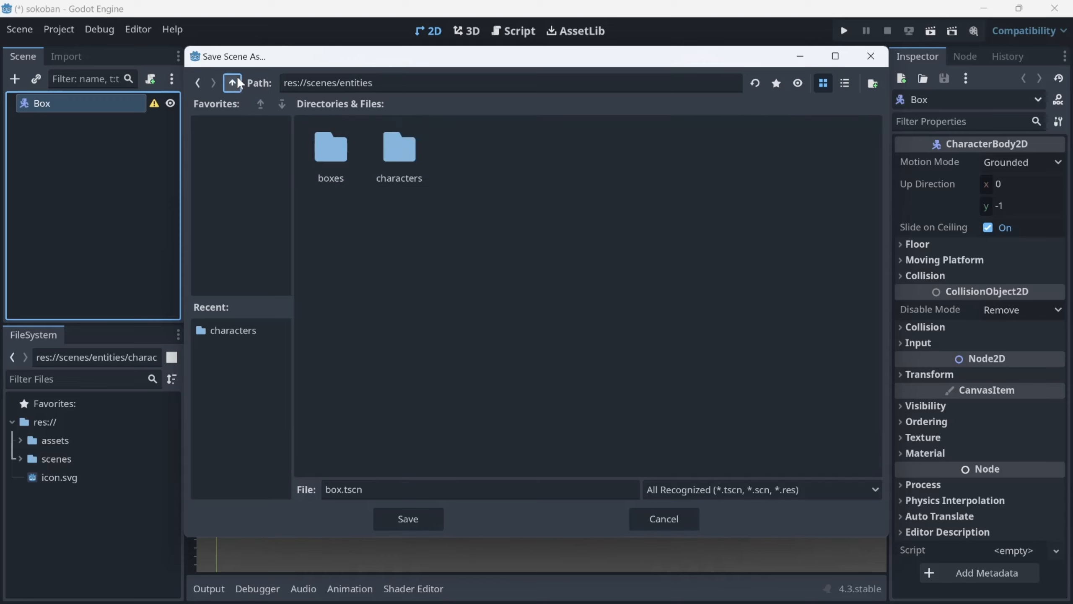
double_click(418, 160)
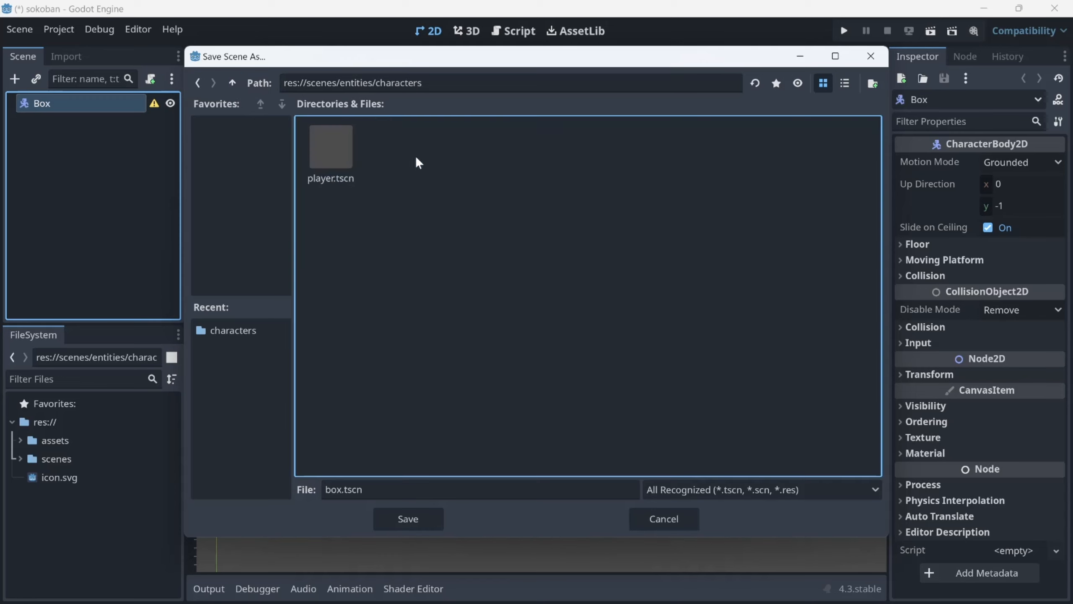
left_click(233, 83)
double_click(329, 148)
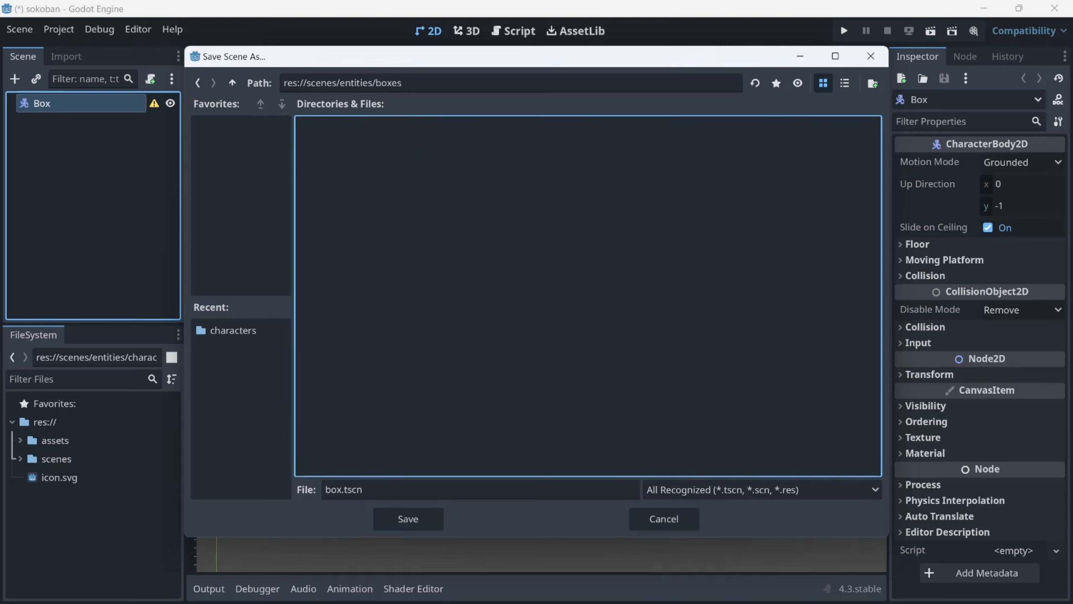
left_click(438, 517)
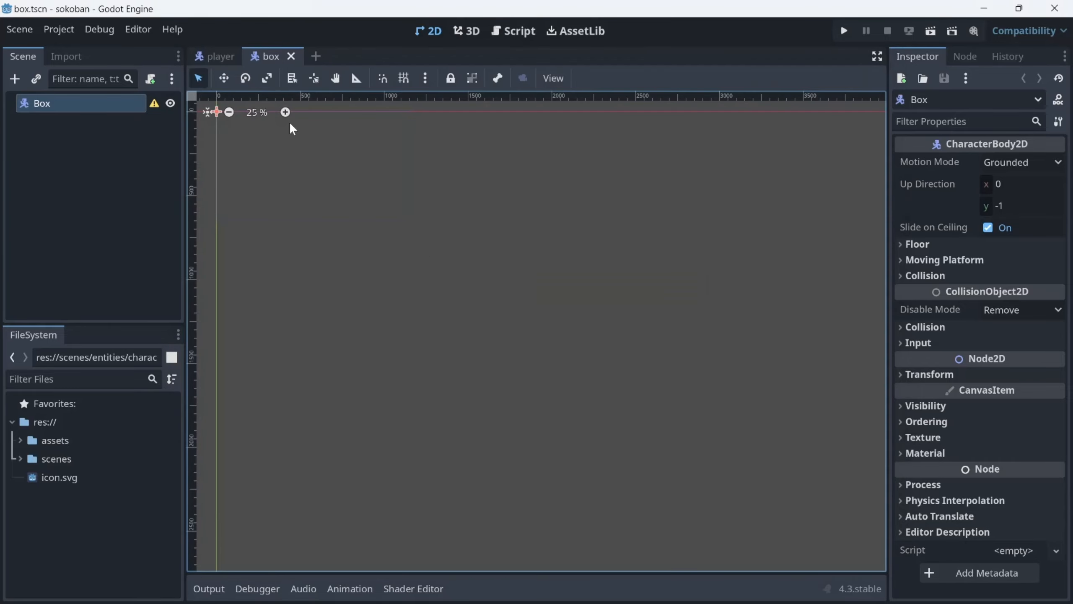
Add a Sprite2D child to Box and assign crate.png from assets/graphics as its texture.
left_click(15, 84)
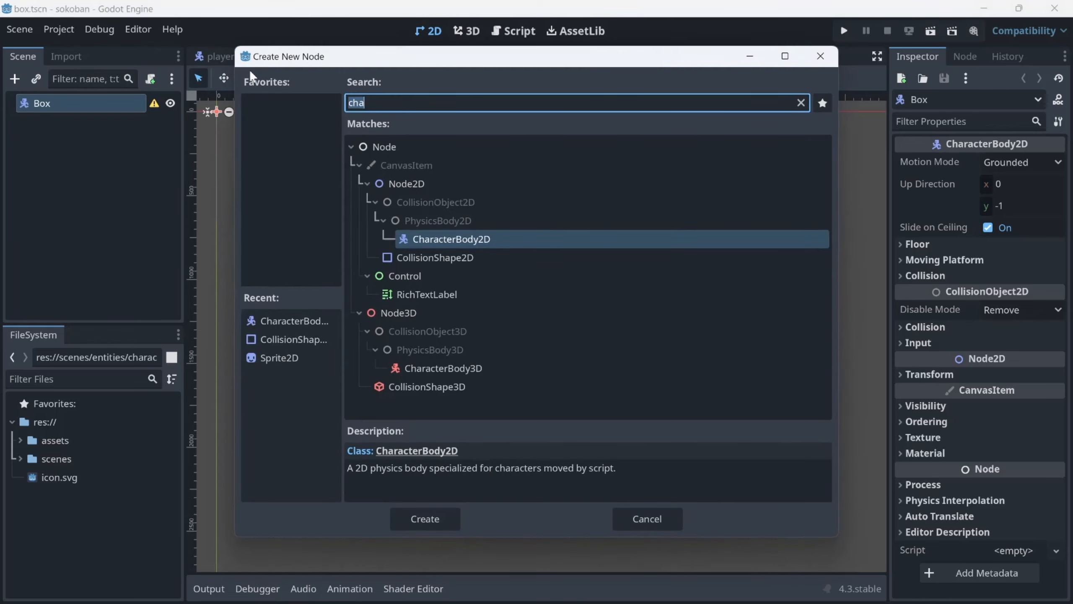
type("sp")
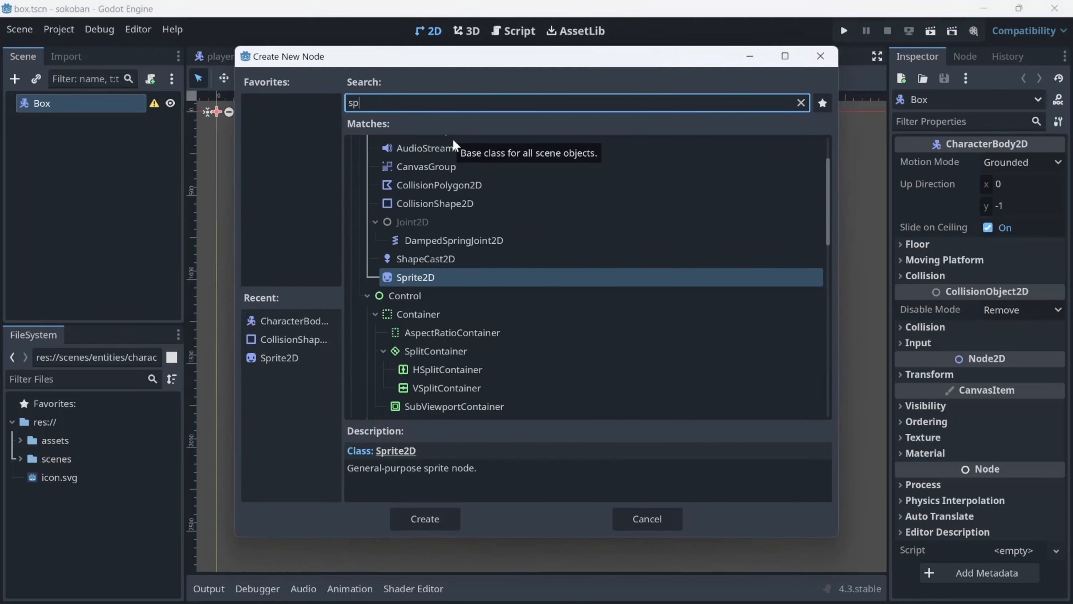
key("Return")
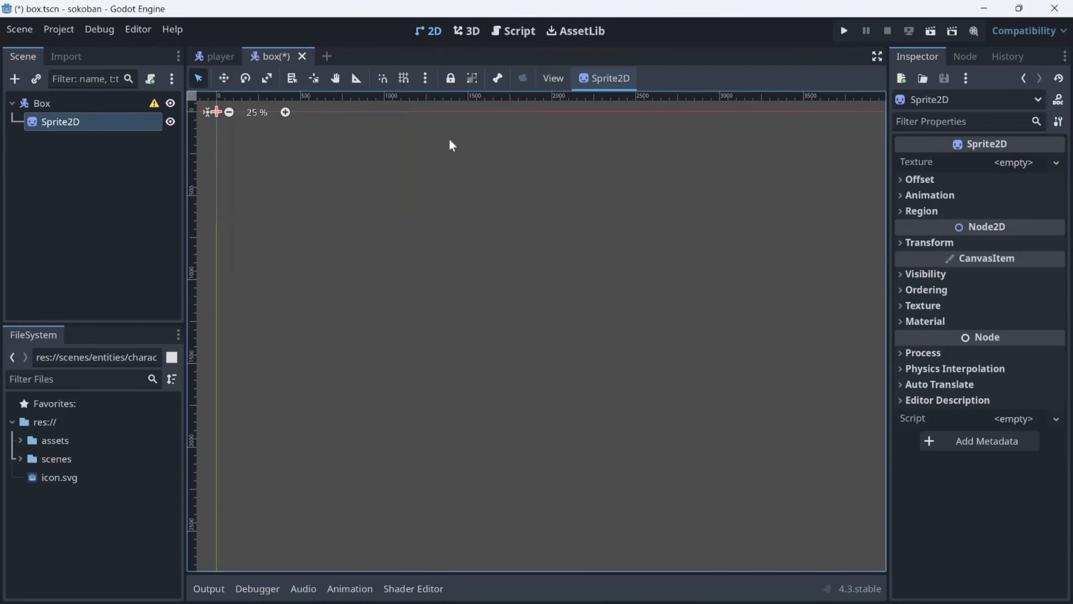
left_click(21, 441)
left_click(28, 475)
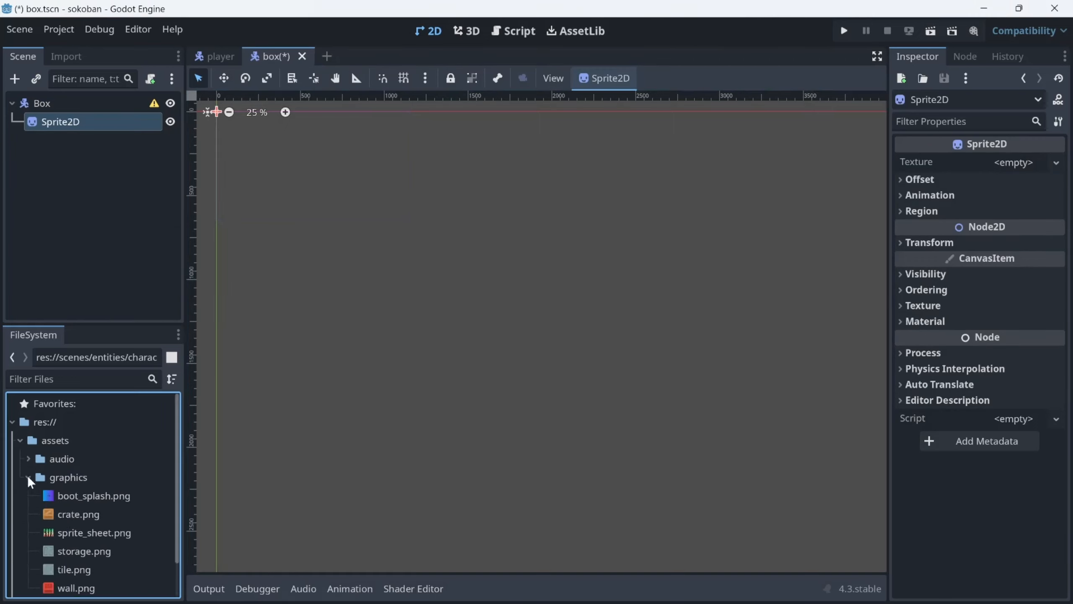
scroll(107, 509, "down", 2)
left_click_drag(102, 480, 1020, 160)
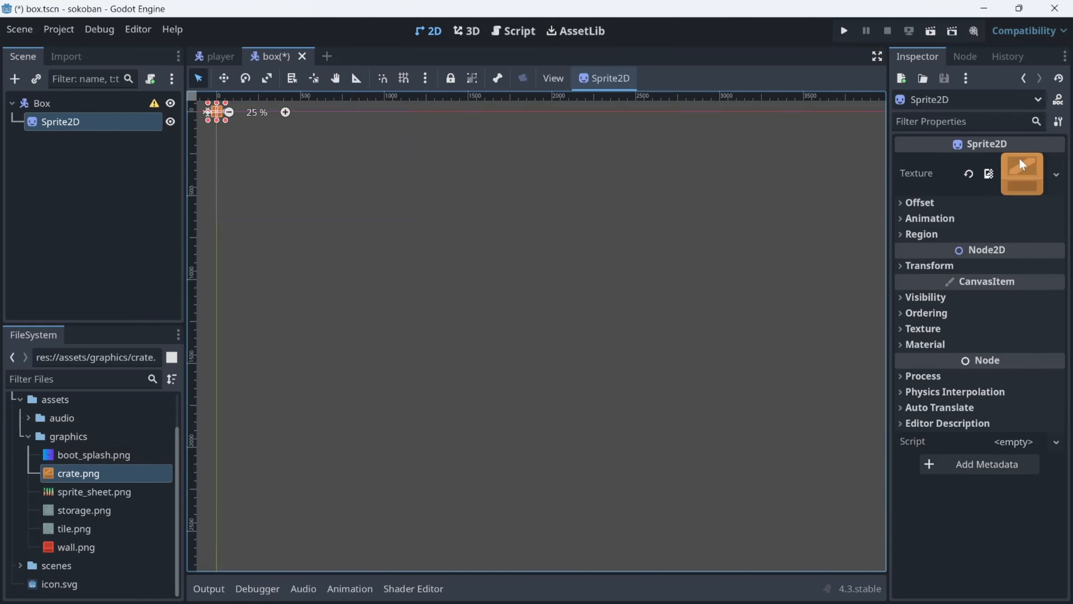
Add a CollisionShape2D child to the Box root and give it a new RectangleShape2D.
scroll(230, 279, "up", 7)
middle_click_drag(302, 423, 461, 566)
scroll(369, 247, "up", 3)
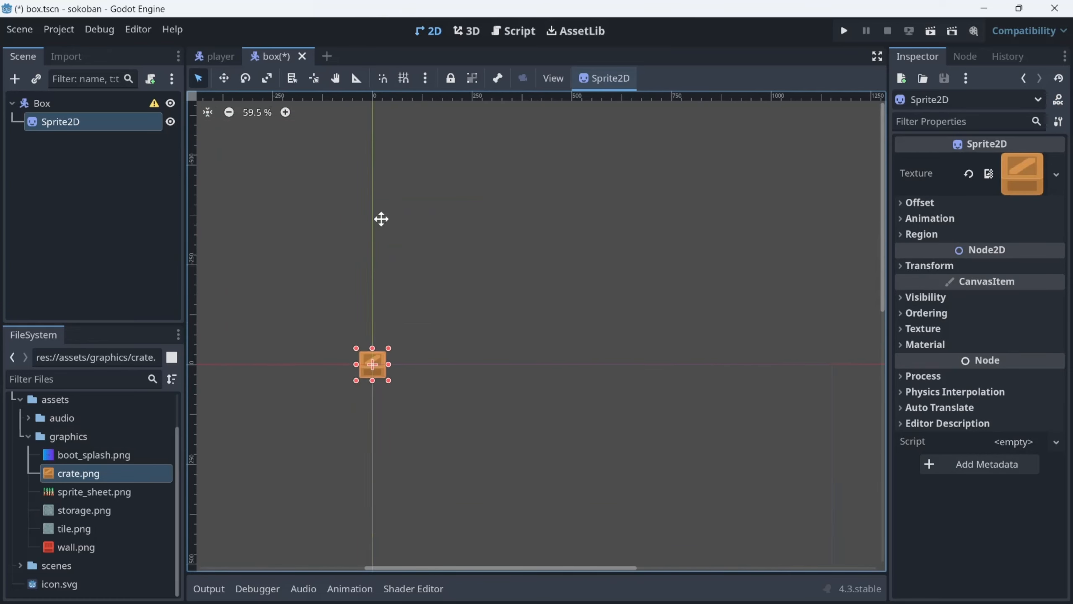
middle_click_drag(378, 218, 390, 132)
left_click(110, 102)
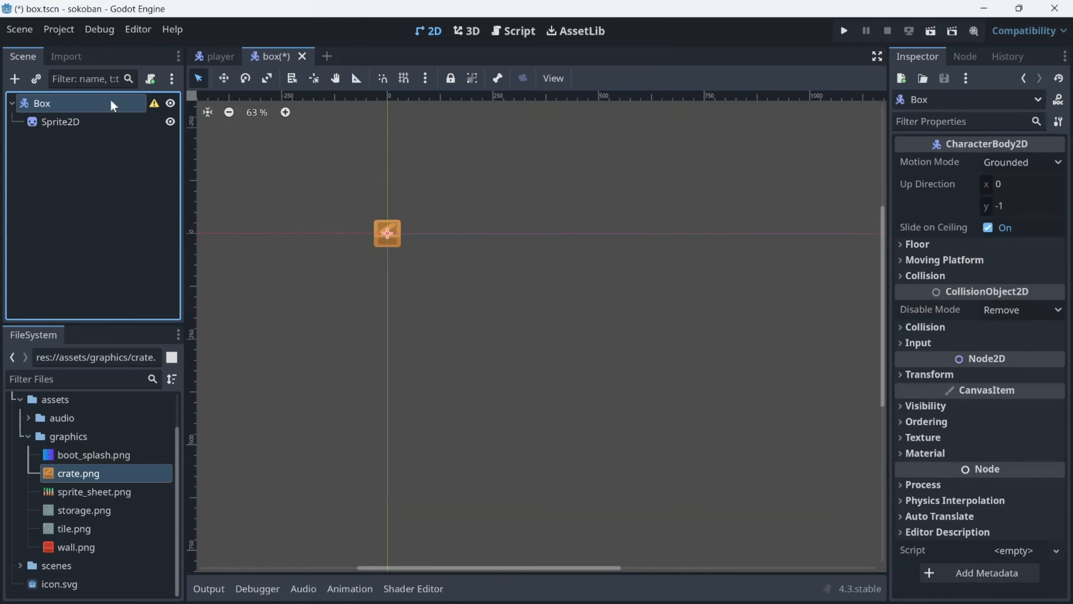
left_click(22, 81)
type("spcolli")
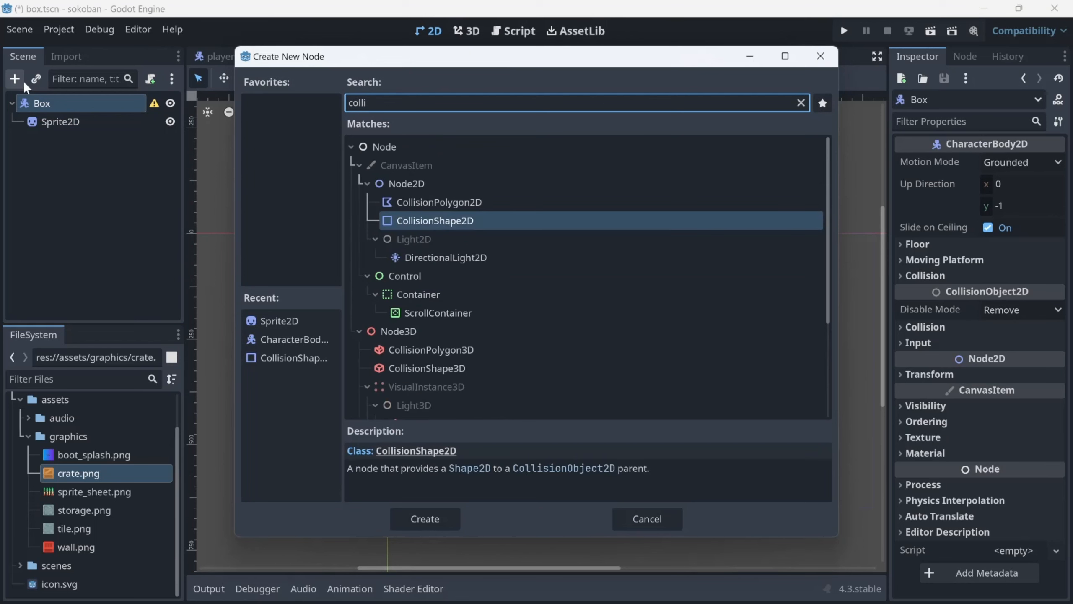
key("Return")
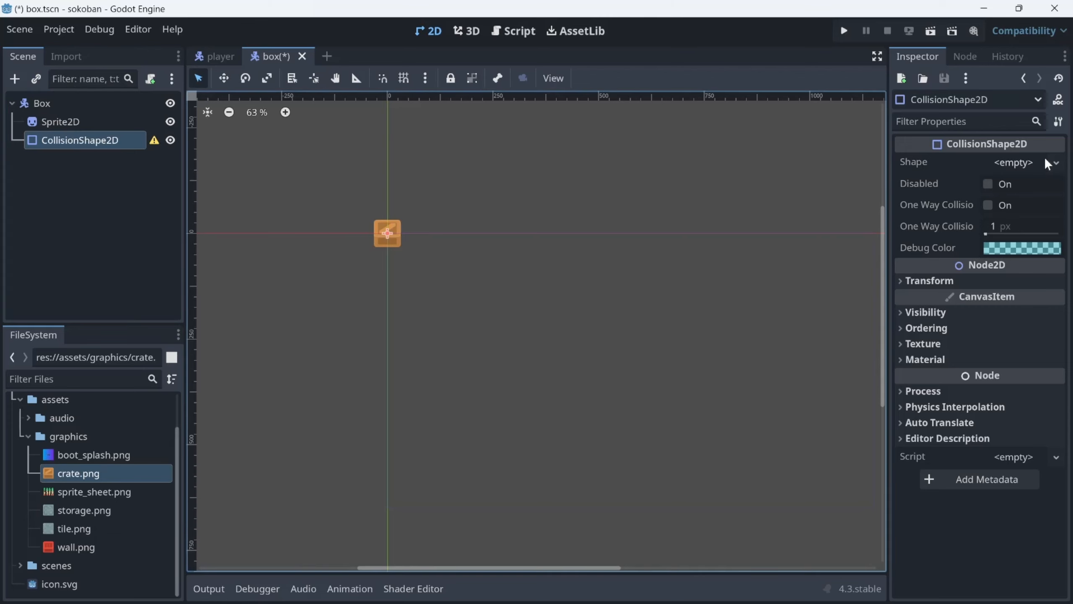
left_click(1054, 168)
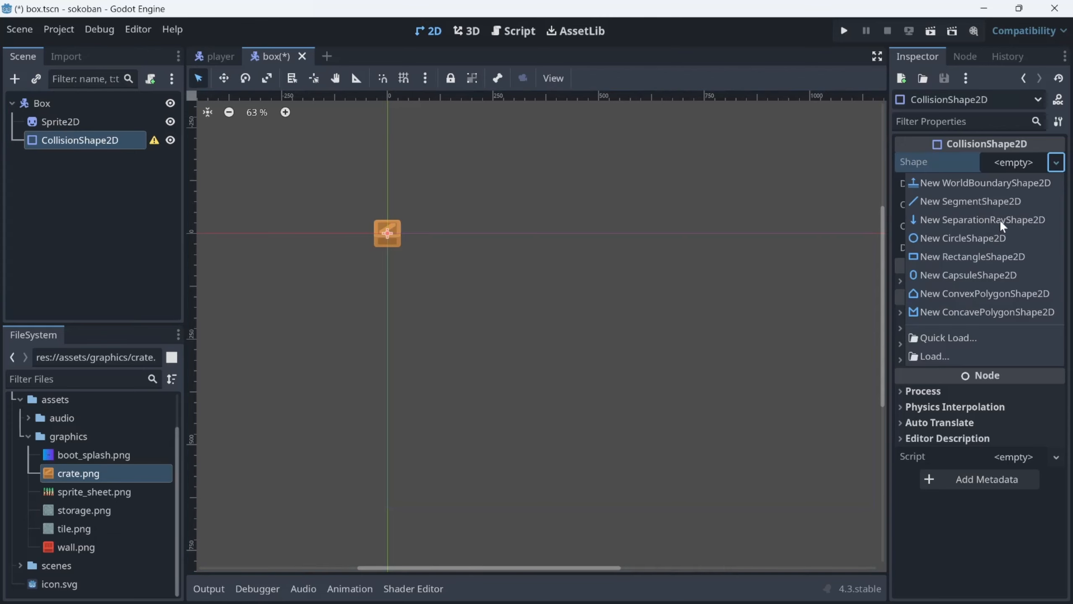
left_click(961, 259)
Set the rectangle collision shape's size to 64 by 64 px and save the box scene.
left_click(1006, 162)
left_click(1009, 184)
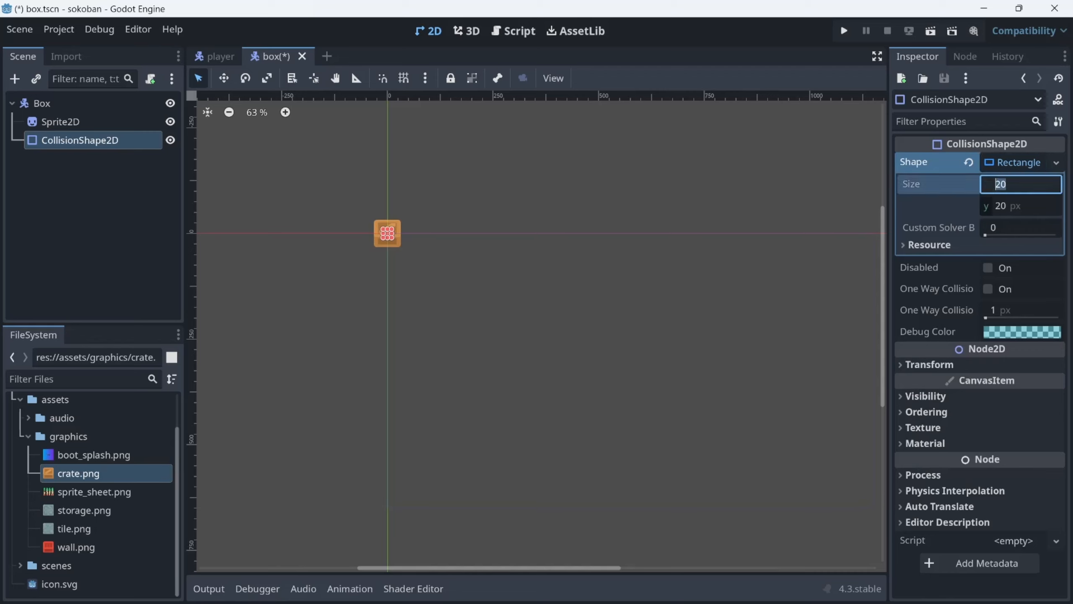
type("64")
key("Tab")
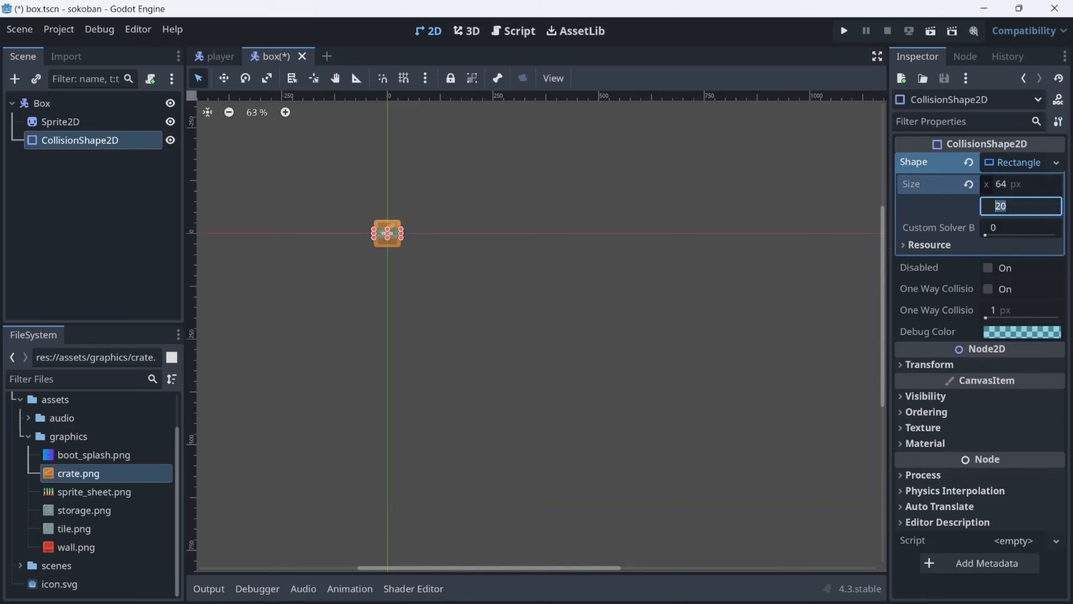
type("64")
key("Return")
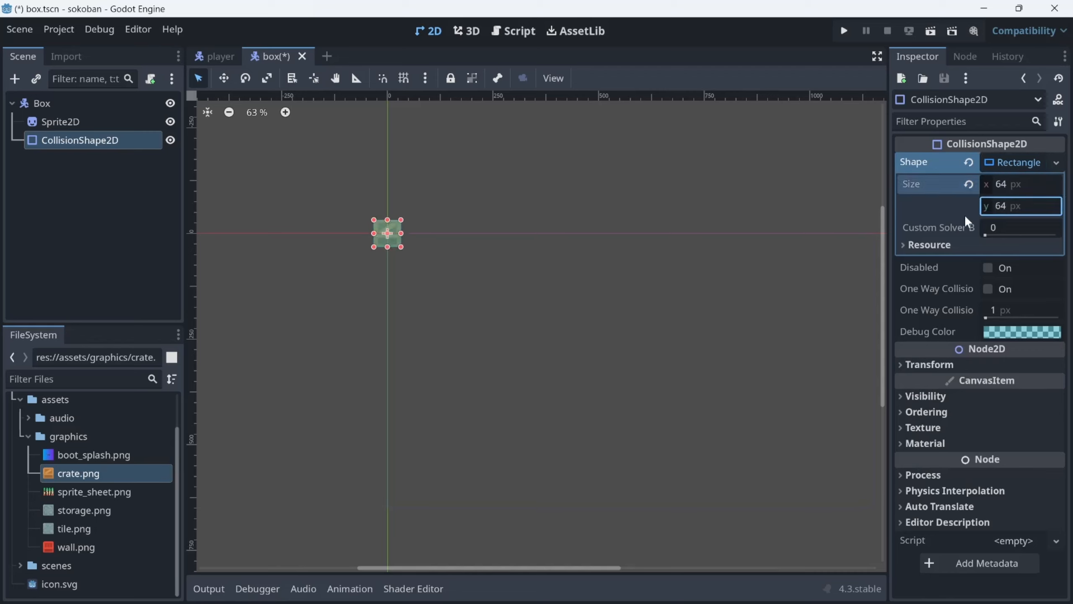
key("ctrl+s")
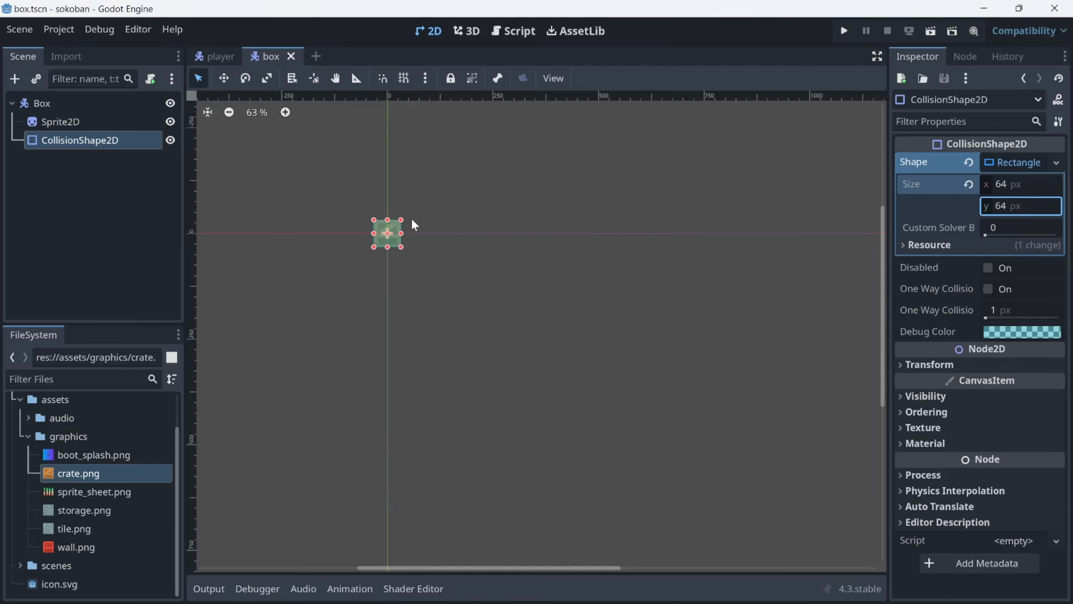
scroll(409, 217, "up", 4)
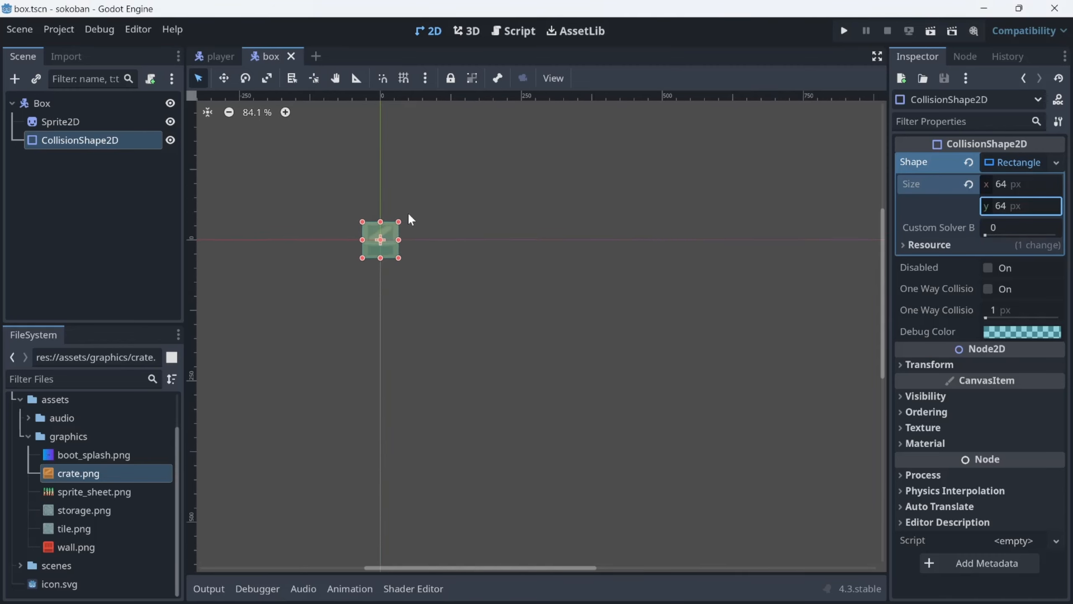
scroll(410, 216, "down", 1)
scroll(407, 212, "down", 4)
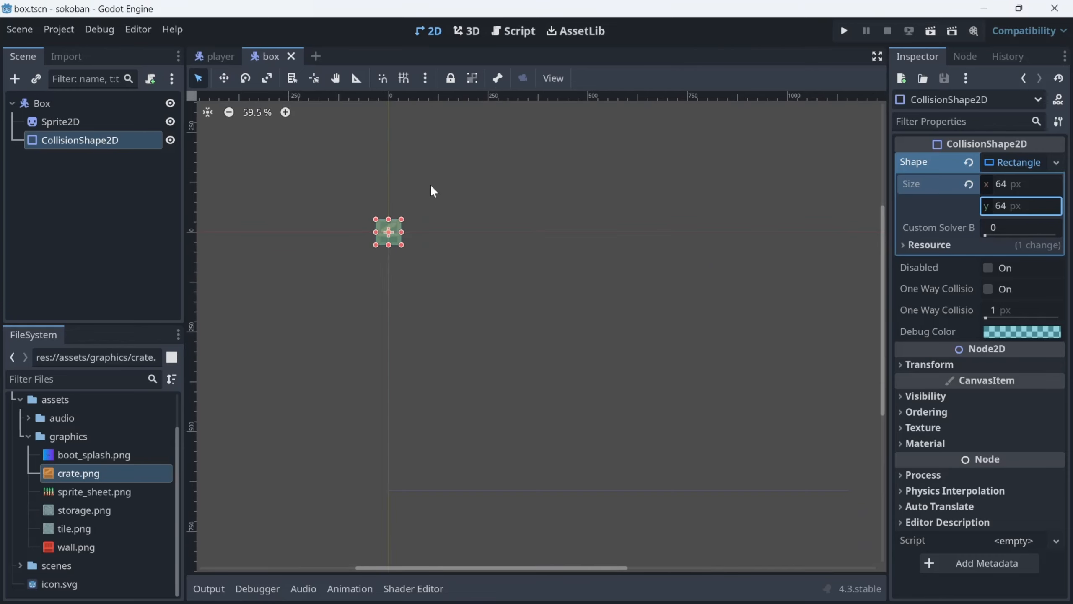
Examine how the rectangle collision shape covers the crate sprite in the box scene.
scroll(397, 228, "up", 5)
scroll(380, 236, "up", 11)
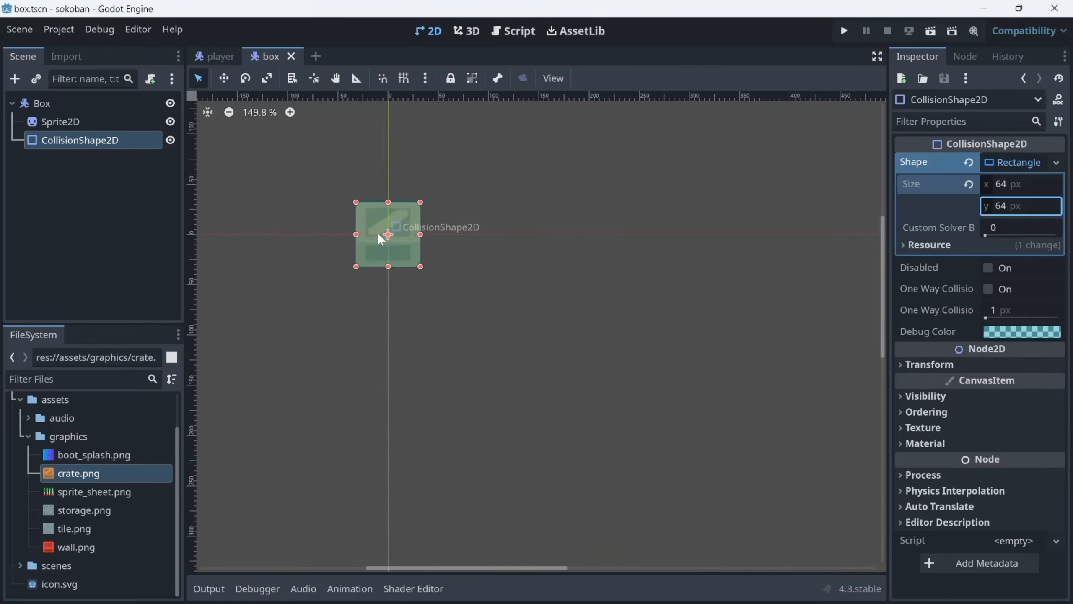
scroll(378, 237, "up", 2)
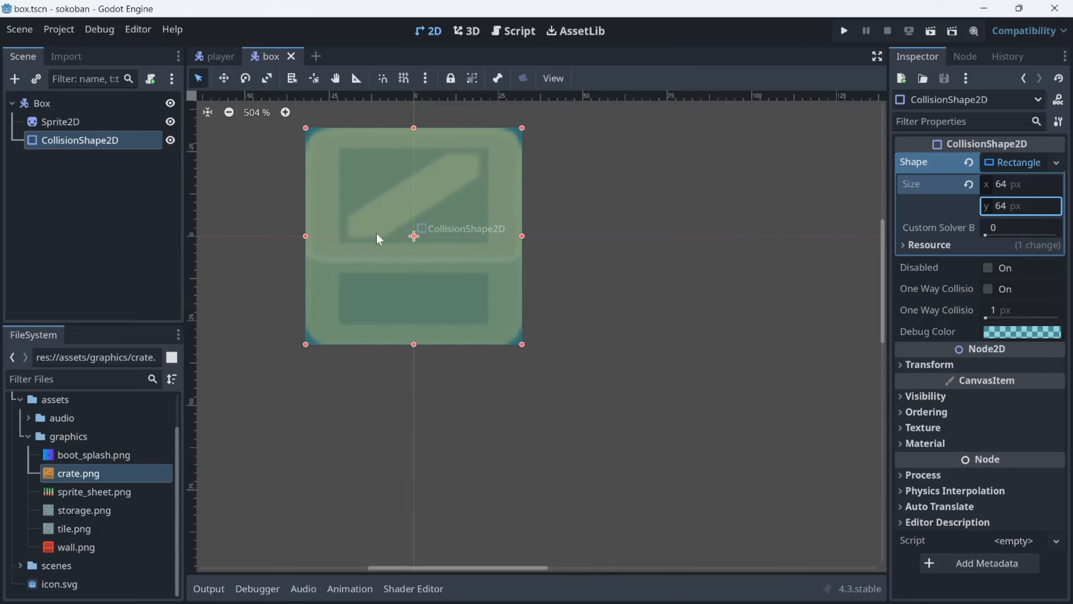
scroll(376, 232, "down", 4)
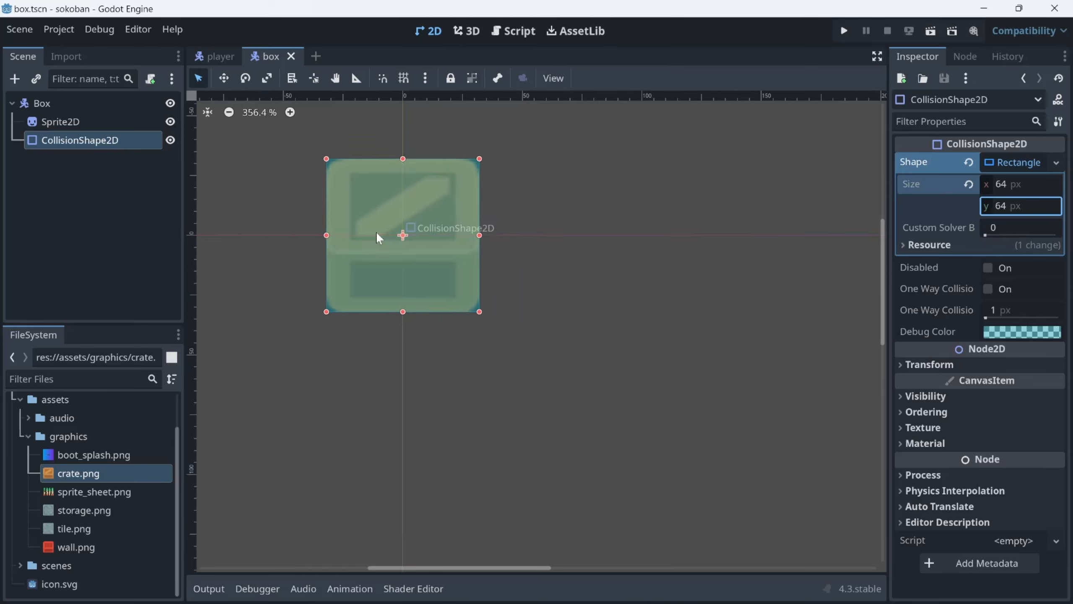
scroll(699, 121, "down", 5)
scroll(703, 190, "down", 1)
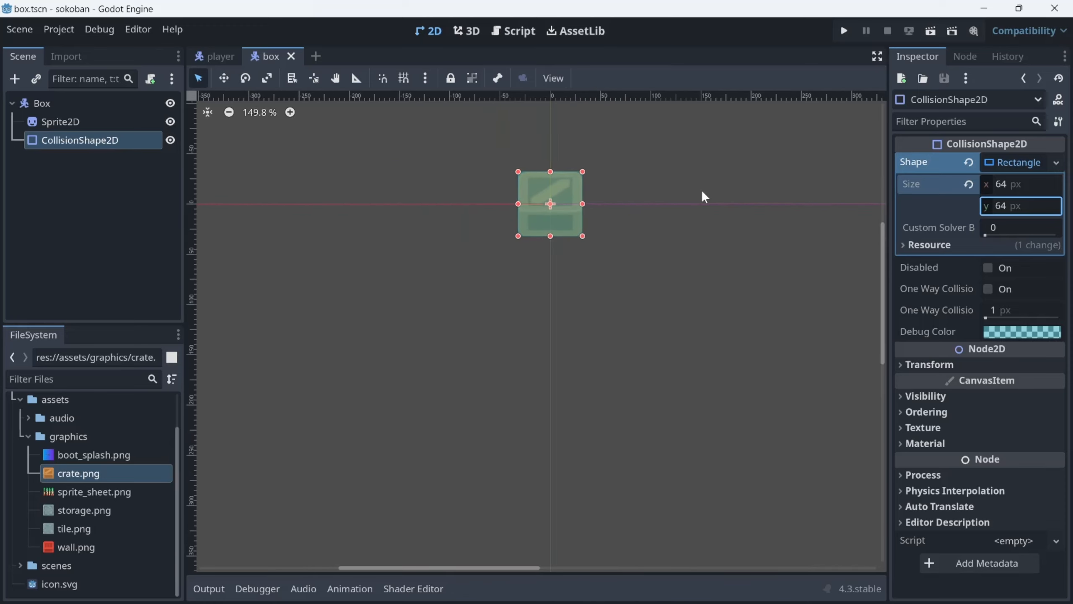
middle_click_drag(702, 189, 499, 202)
scroll(500, 207, "down", 2)
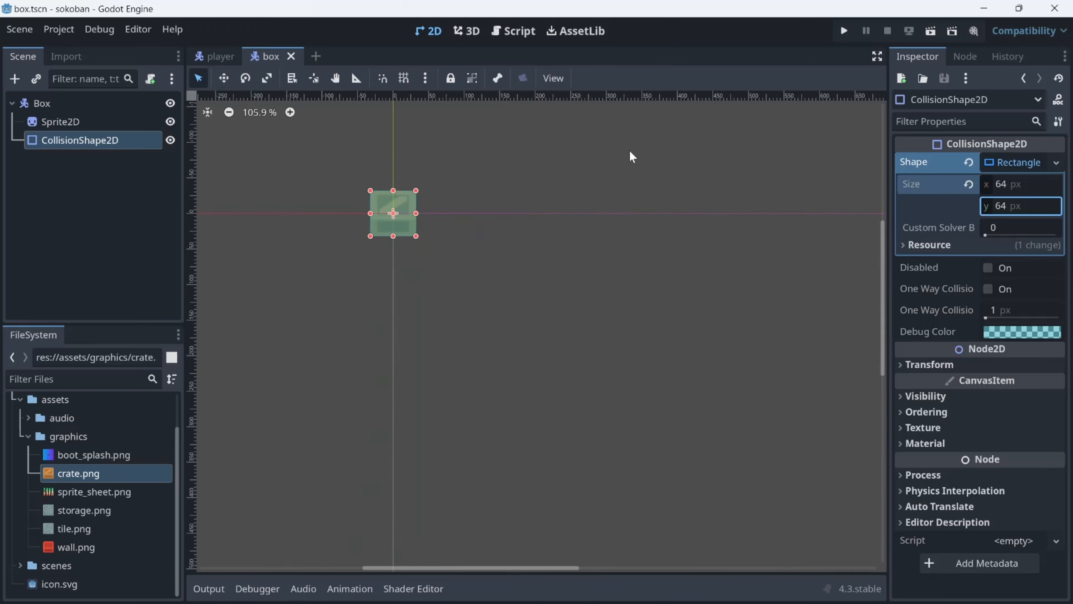
scroll(628, 157, "down", 2)
middle_click_drag(626, 154, 519, 173)
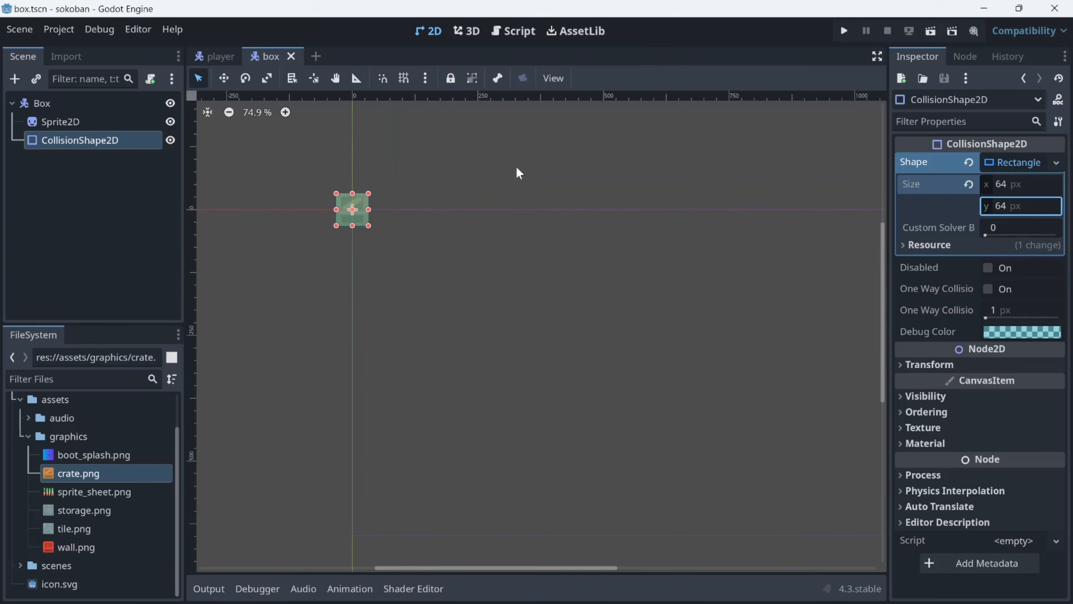
Create a new scene with an Area2D node as its root.
left_click(318, 56)
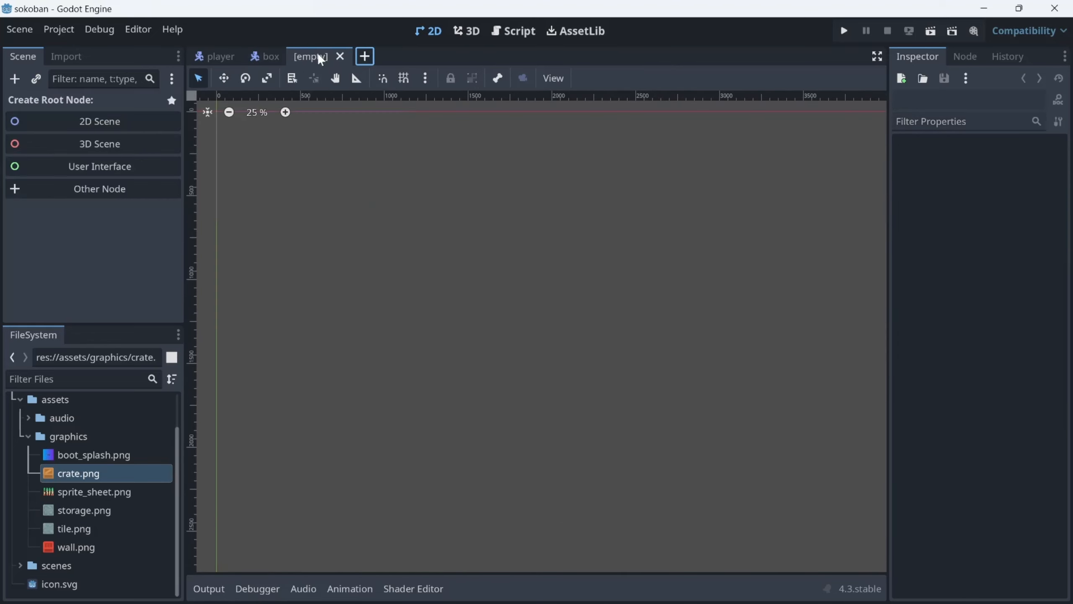
left_click(133, 190)
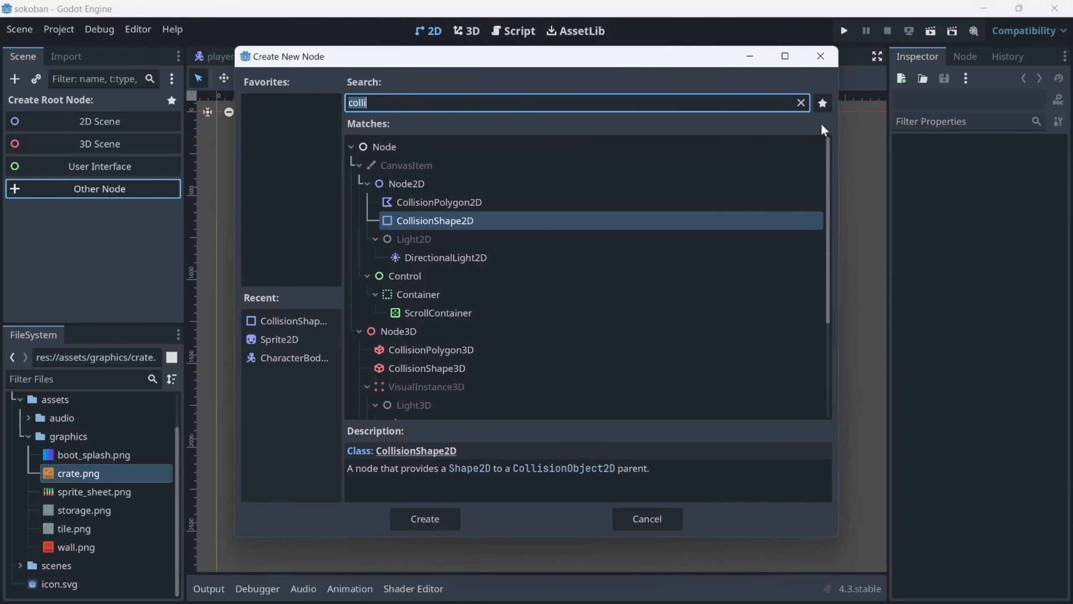
left_click(820, 57)
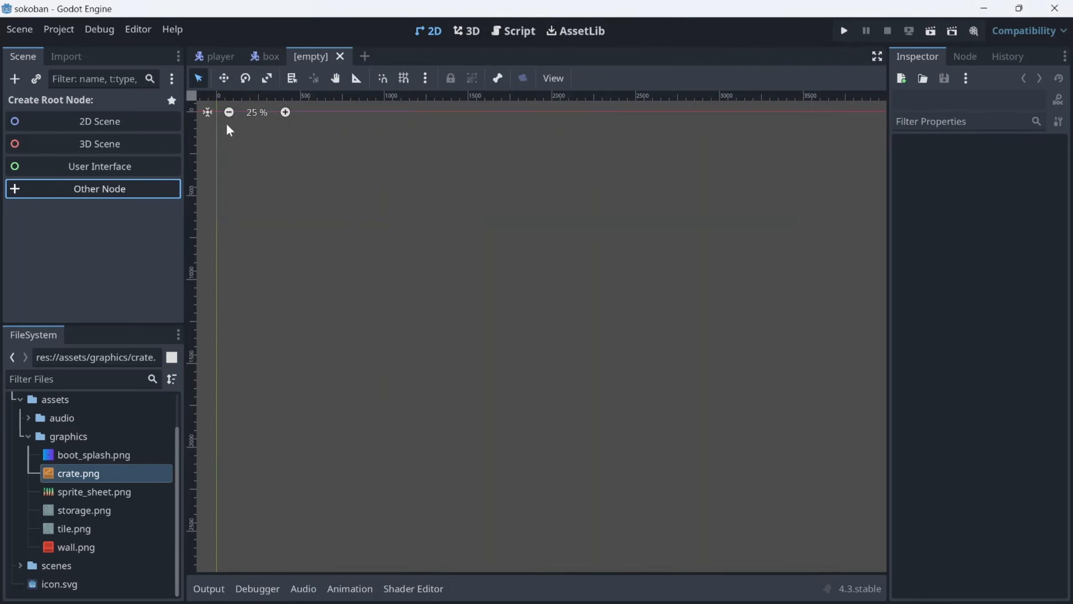
left_click(133, 191)
type("area")
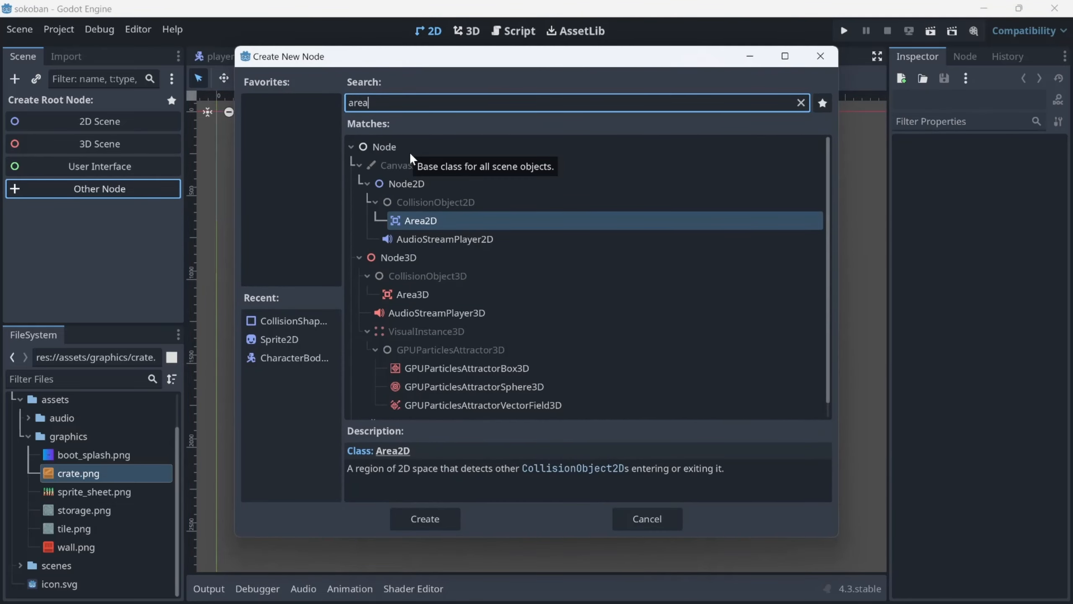
key("Return")
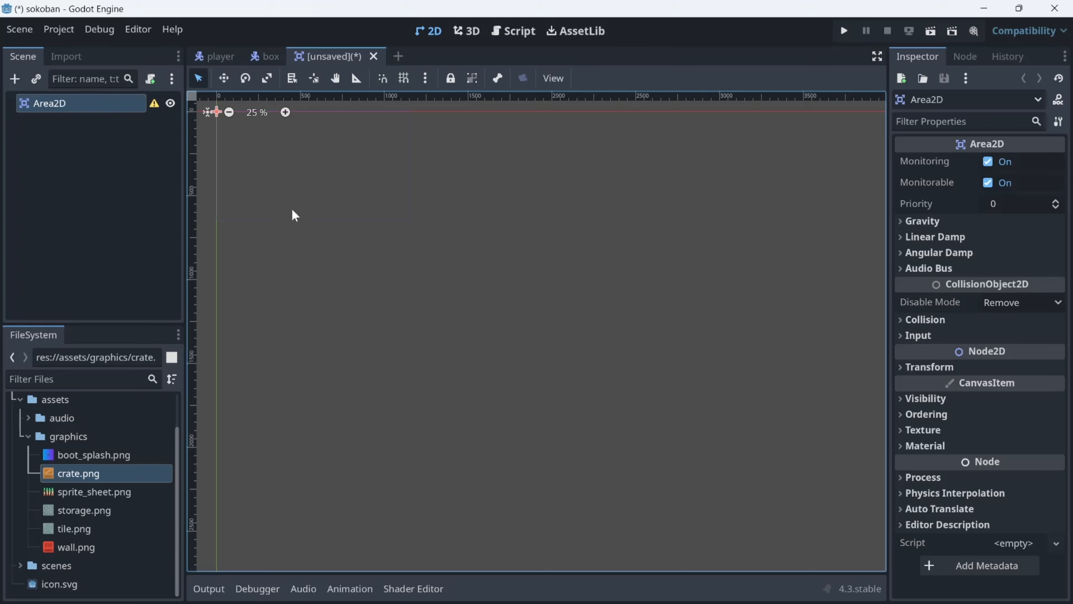
scroll(292, 244, "up", 2)
middle_click_drag(295, 284, 355, 381)
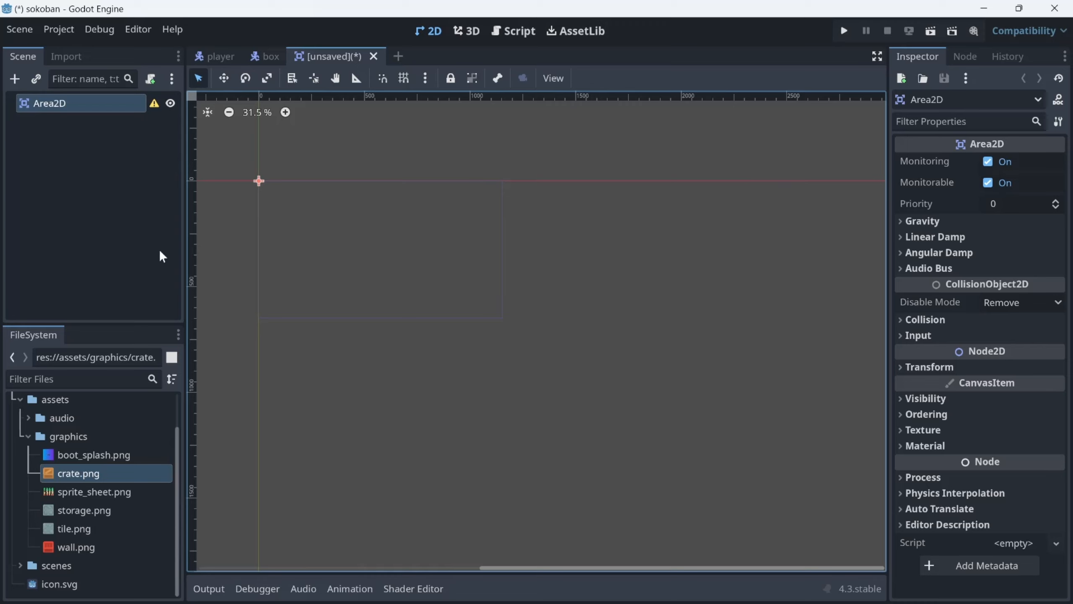
Add a Sprite2D child to the Area2D root of the unsaved scene and assign storage.png from assets/graphics as its texture.
left_click(249, 56)
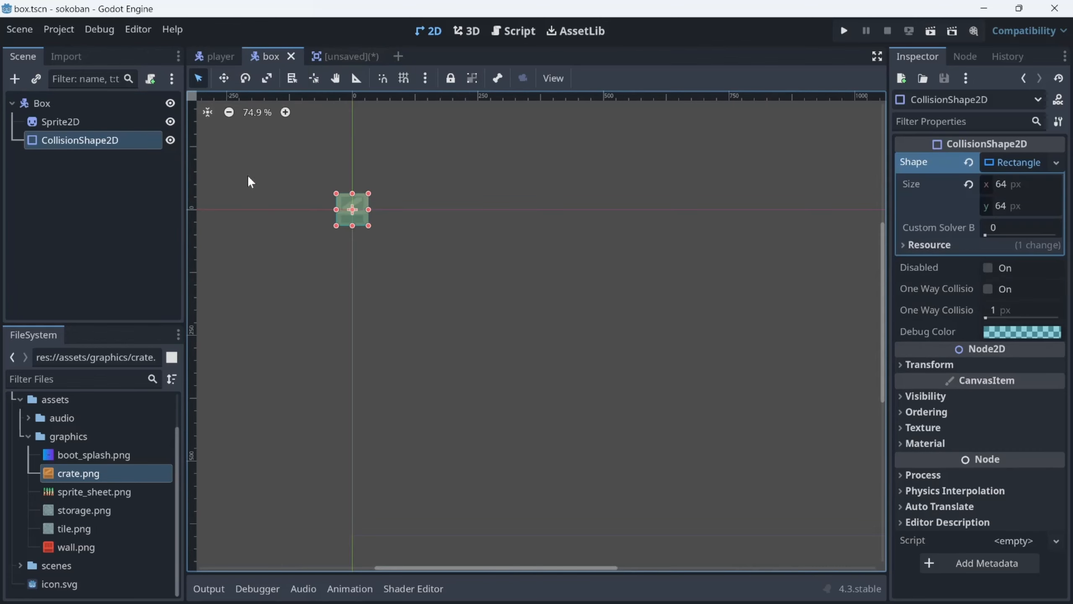
left_click(334, 56)
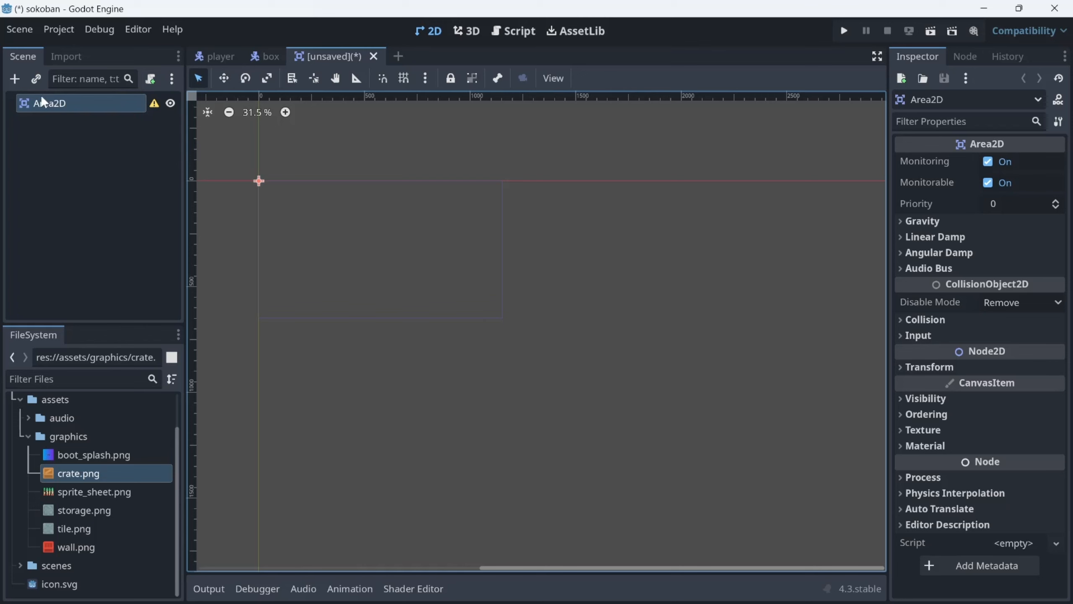
left_click(13, 85)
type("sp")
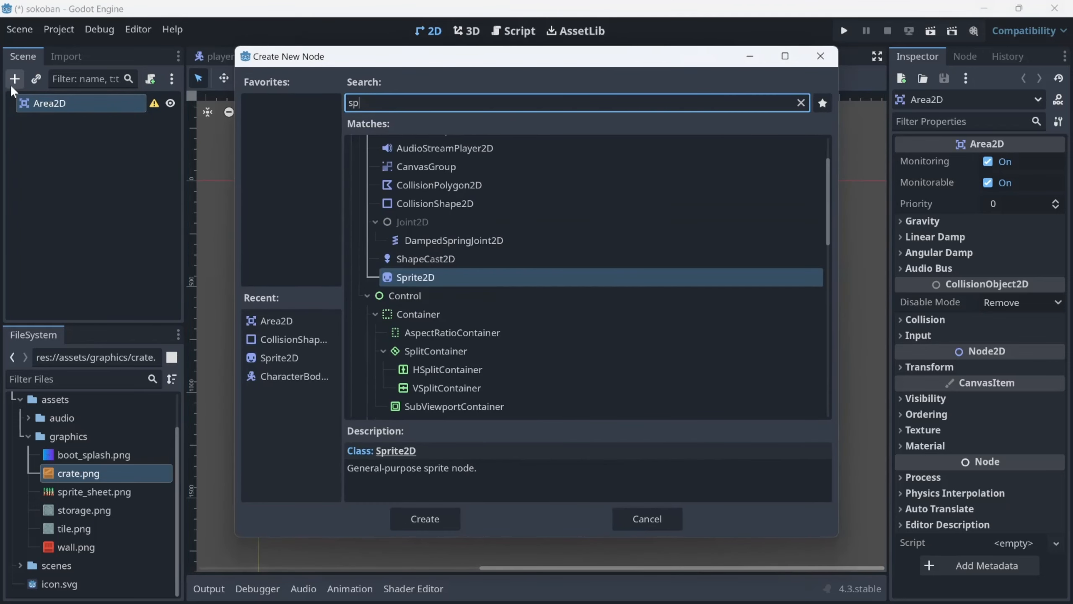
key("Return")
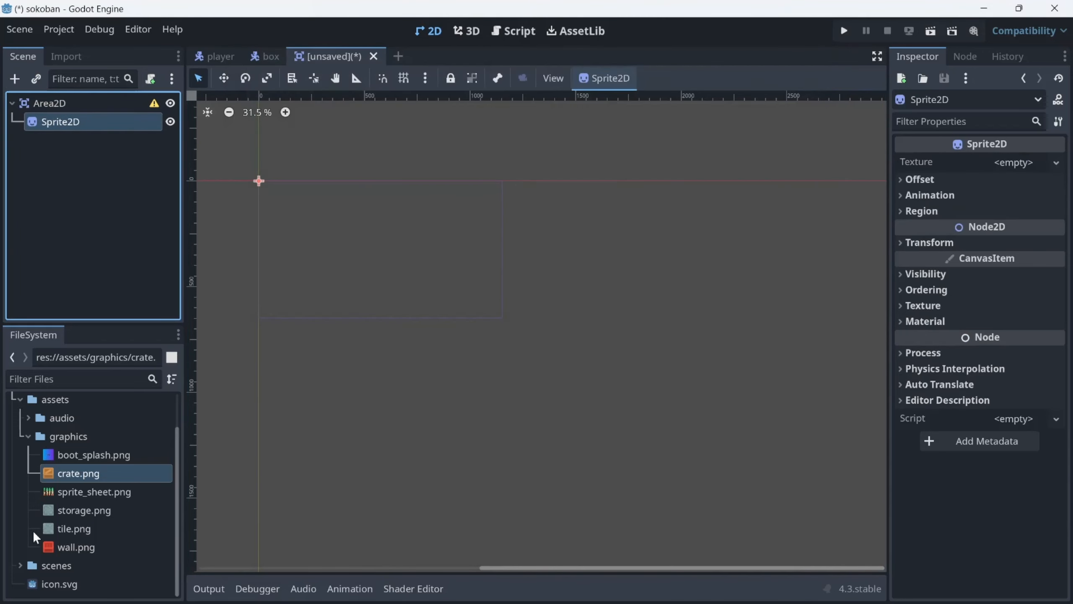
left_click_drag(80, 508, 1027, 164)
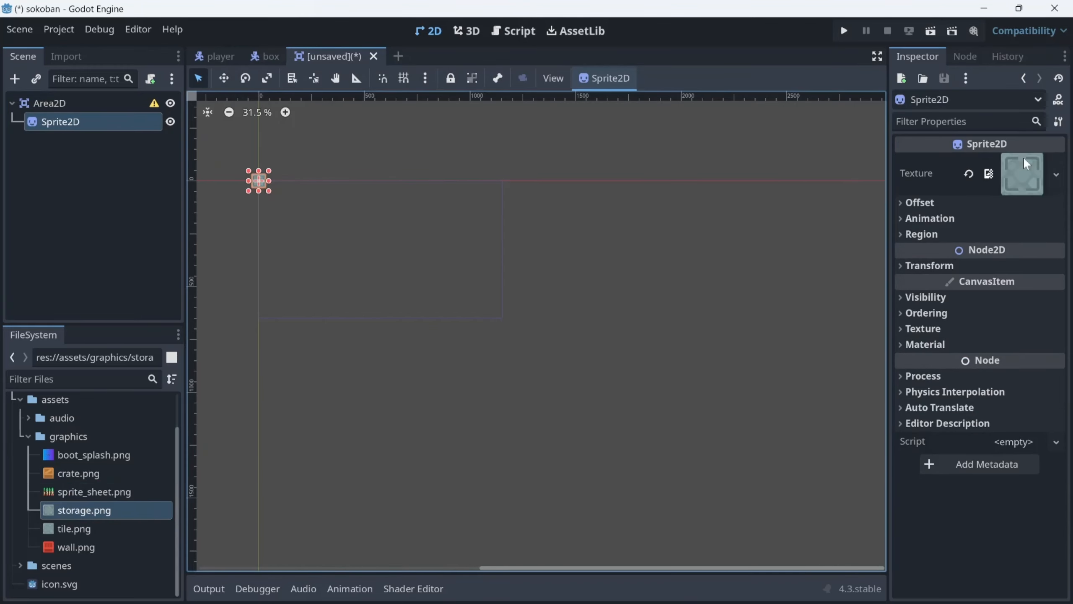
Add a CollisionShape2D child to the Area2D root and give it a new RectangleShape2D.
left_click(37, 107)
left_click(14, 79)
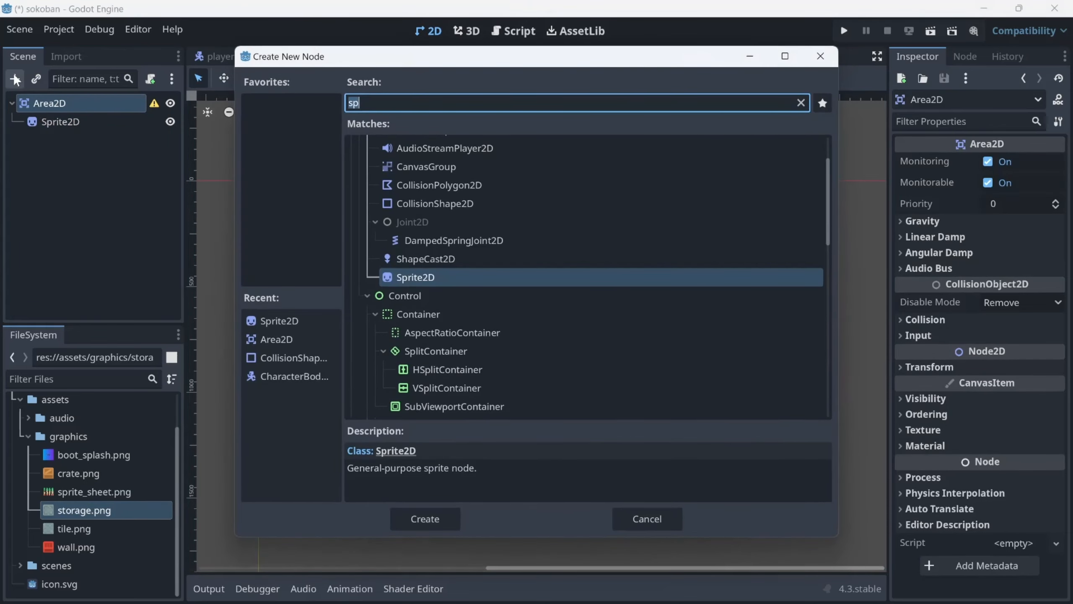
type("colli")
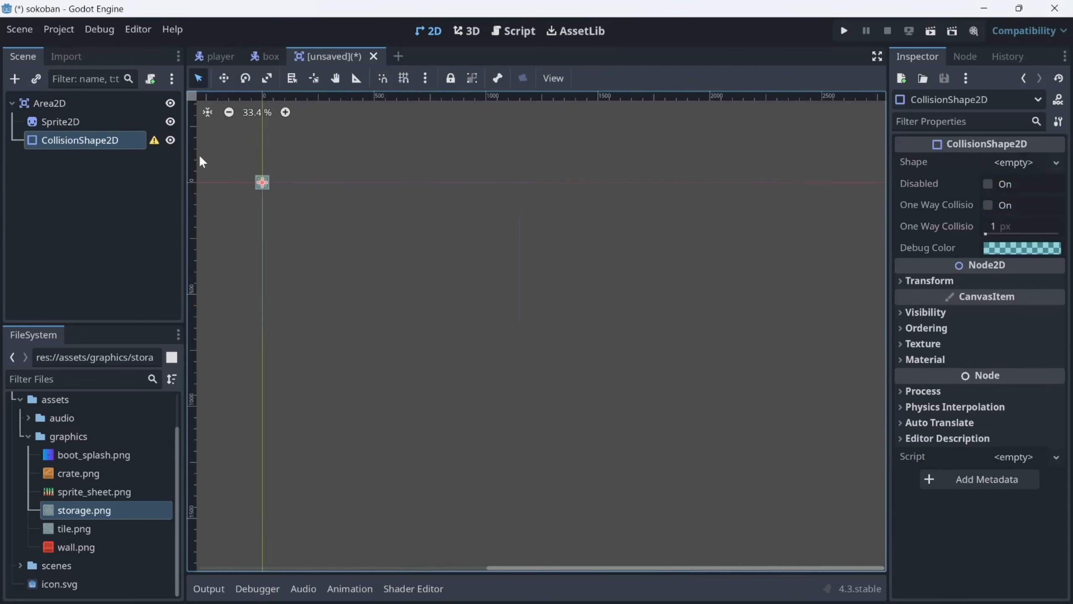
scroll(220, 160, "up", 2)
scroll(279, 198, "up", 3)
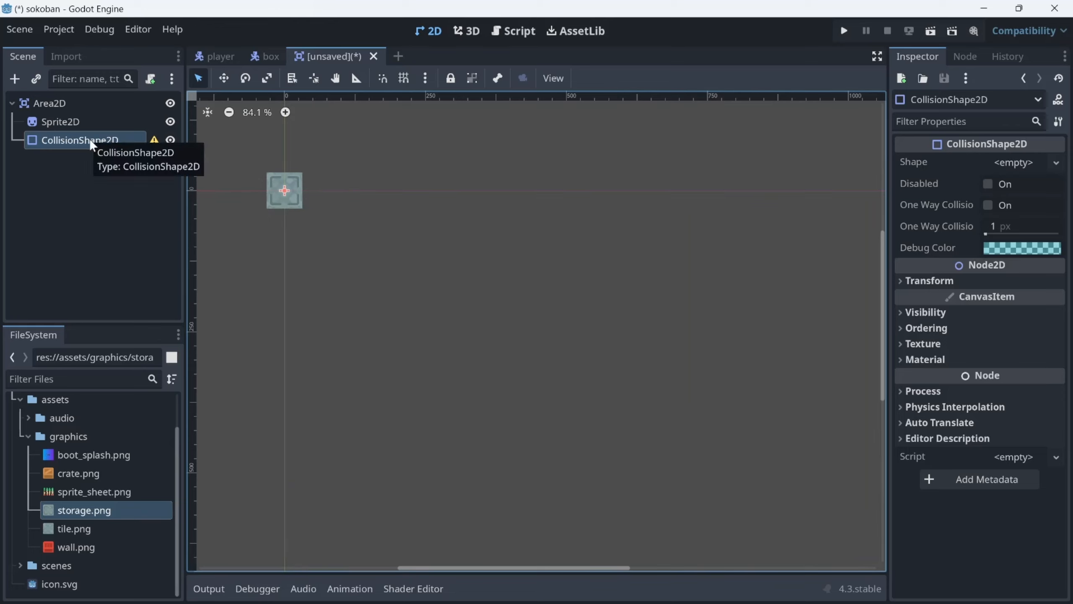
left_click(1057, 162)
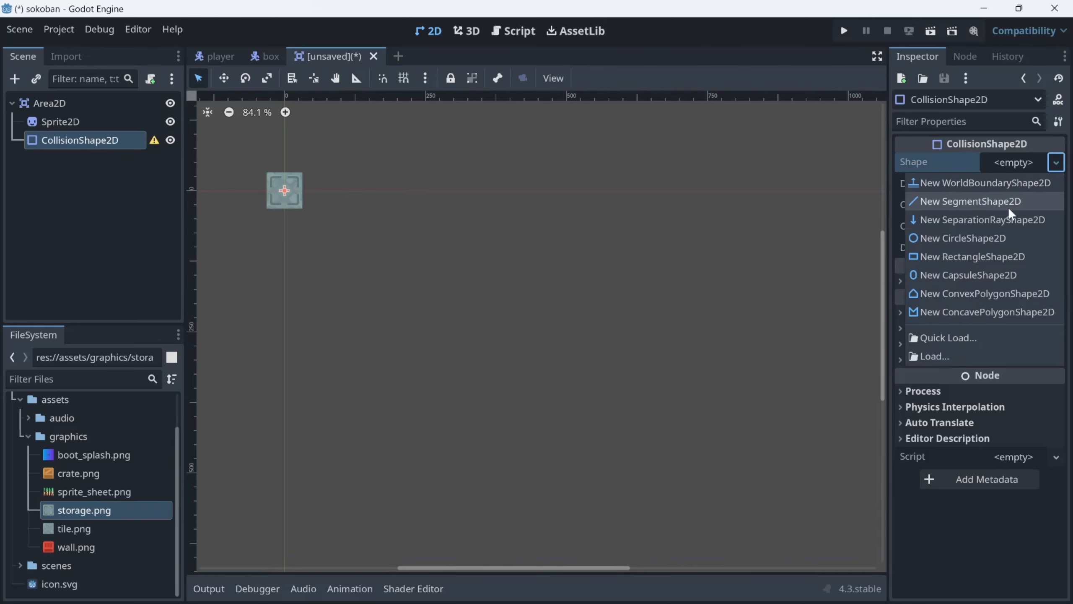
left_click(980, 256)
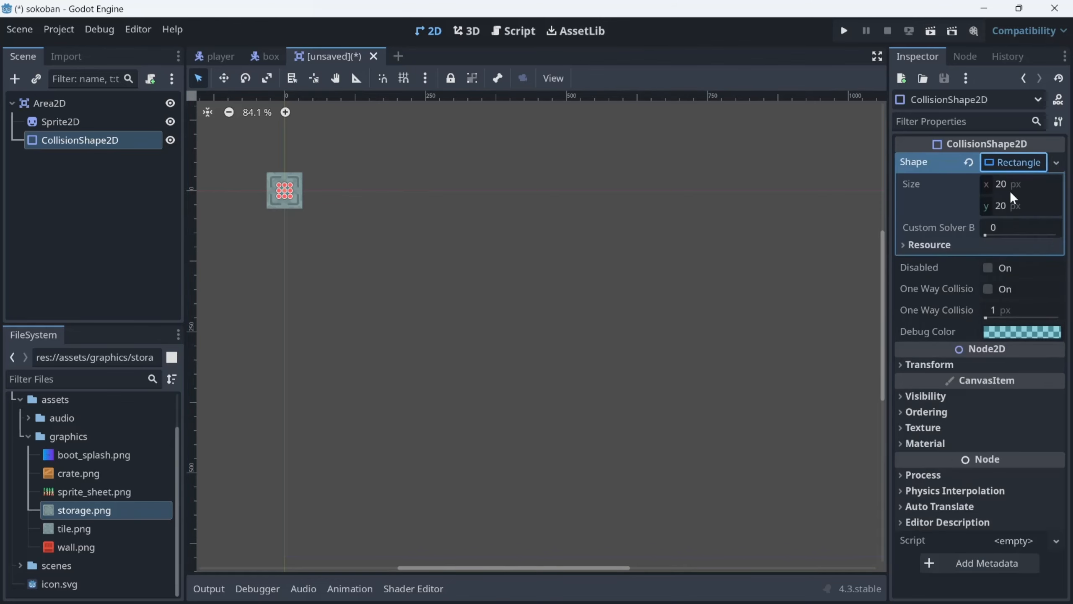
Set the storage area's rectangle collision shape size to 64 by 64 px.
left_click(1012, 194)
key("Tab")
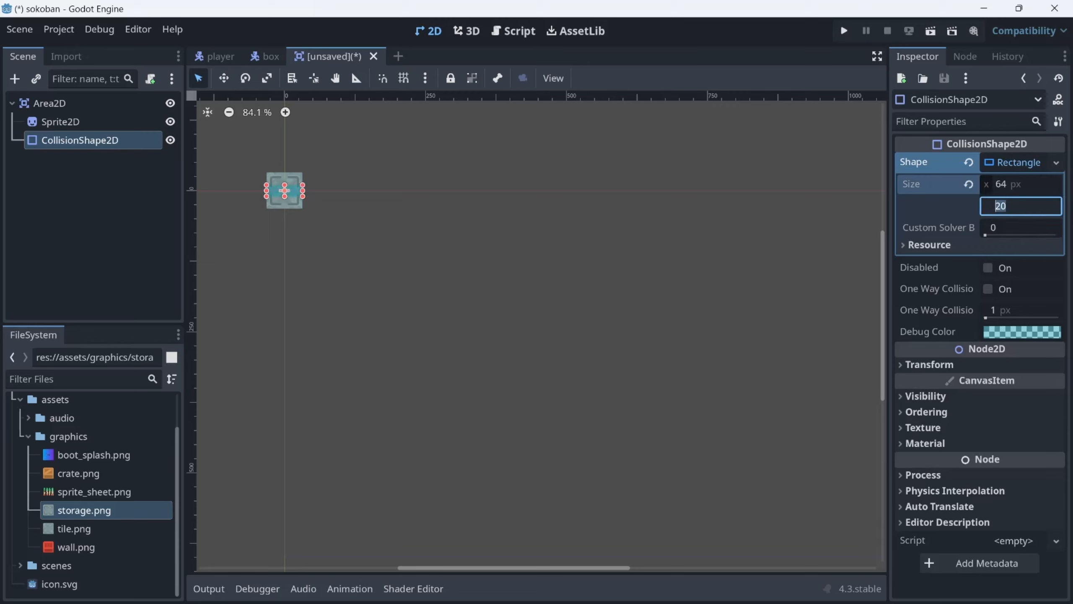
type("64")
key("Return")
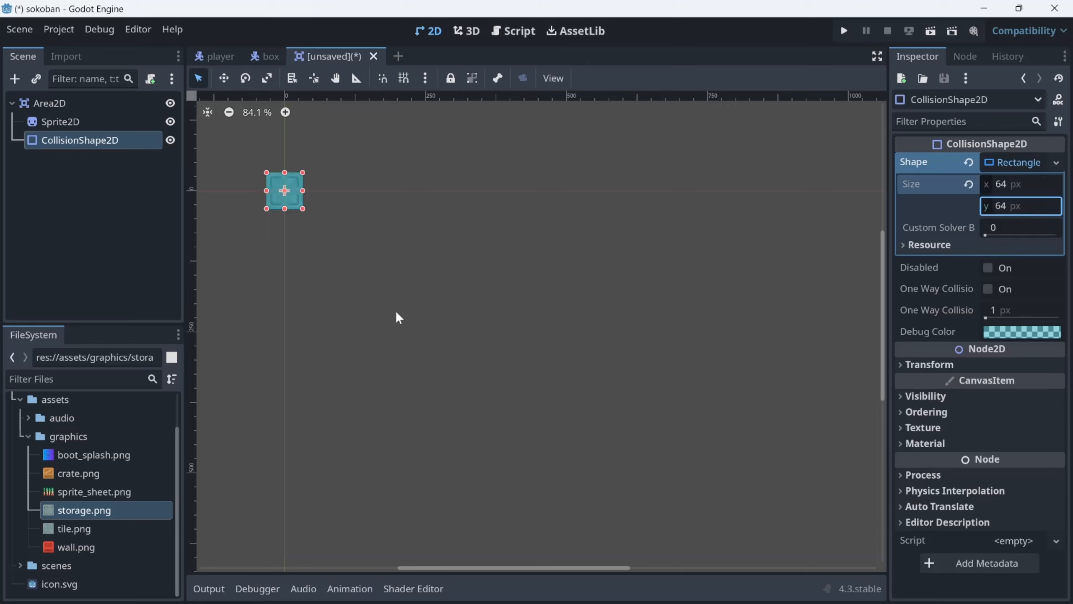
Rename the Area2D root node to Storage.
left_click(86, 102)
left_click(82, 102)
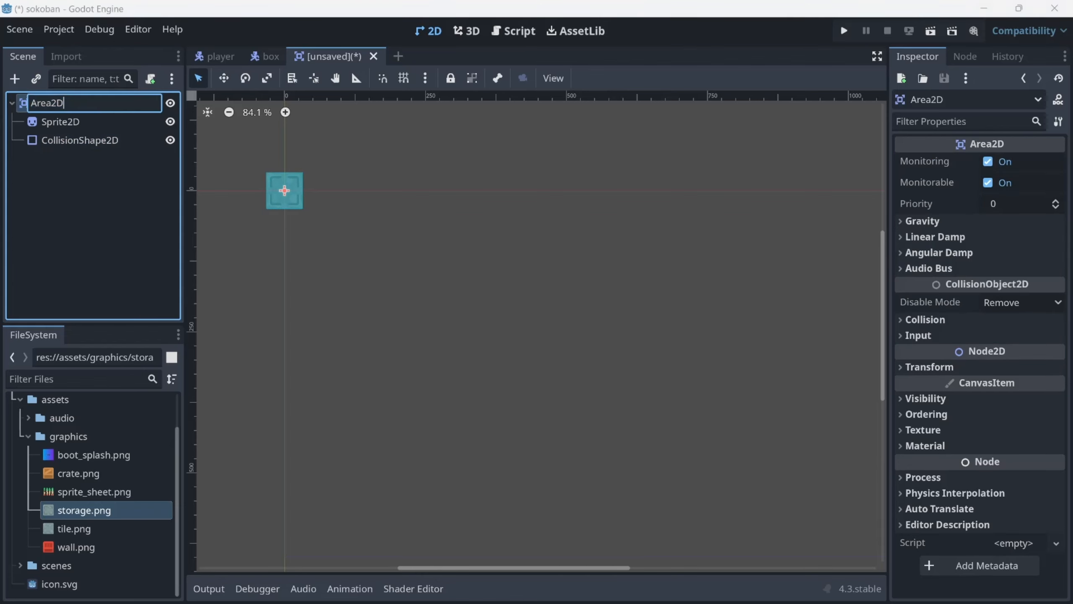
key("BackSpace")
key("BackSpace")
key("BackSpace")
key("BackSpace")
key("BackSpace")
key("BackSpace")
type("Storage")
key("Return")
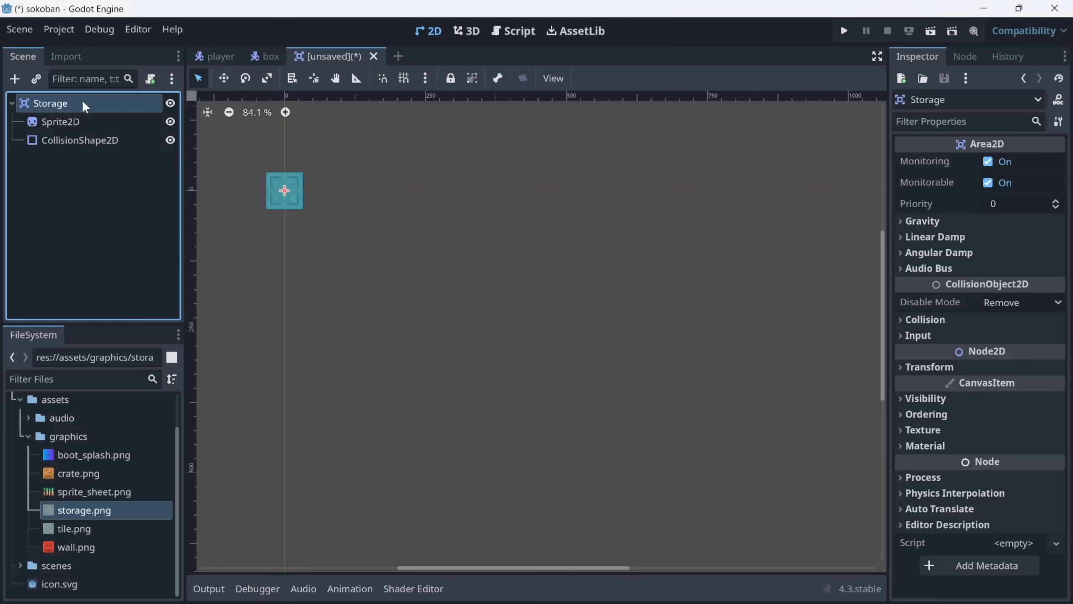
right_click(118, 104)
left_click(500, 141)
Start saving the scene as storage.tscn, going up to res://scenes/entities to add a new folder there.
key("ctrl+s")
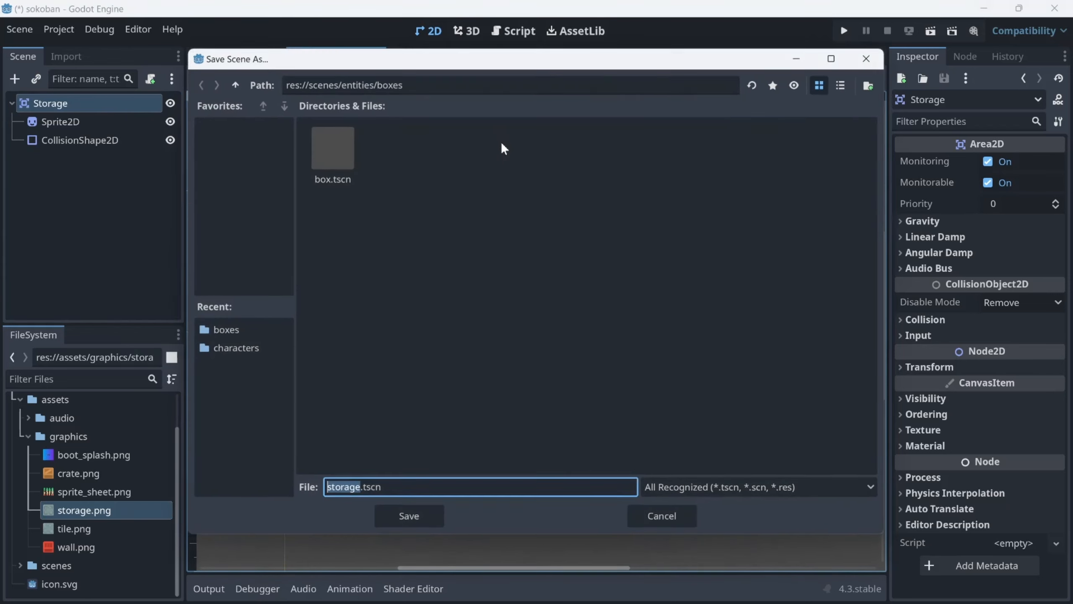
left_click(232, 83)
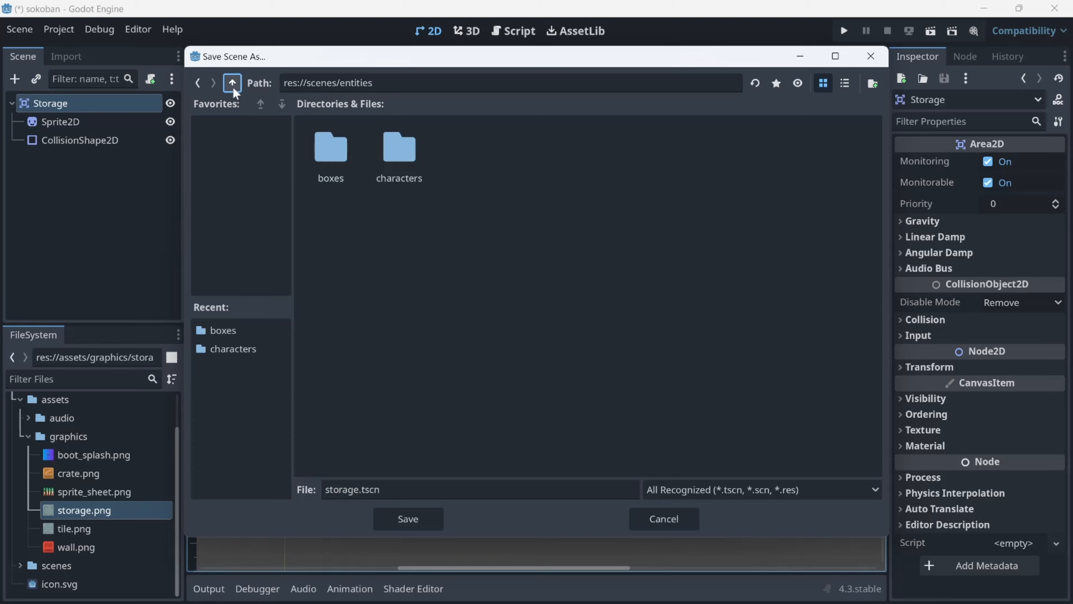
right_click(485, 163)
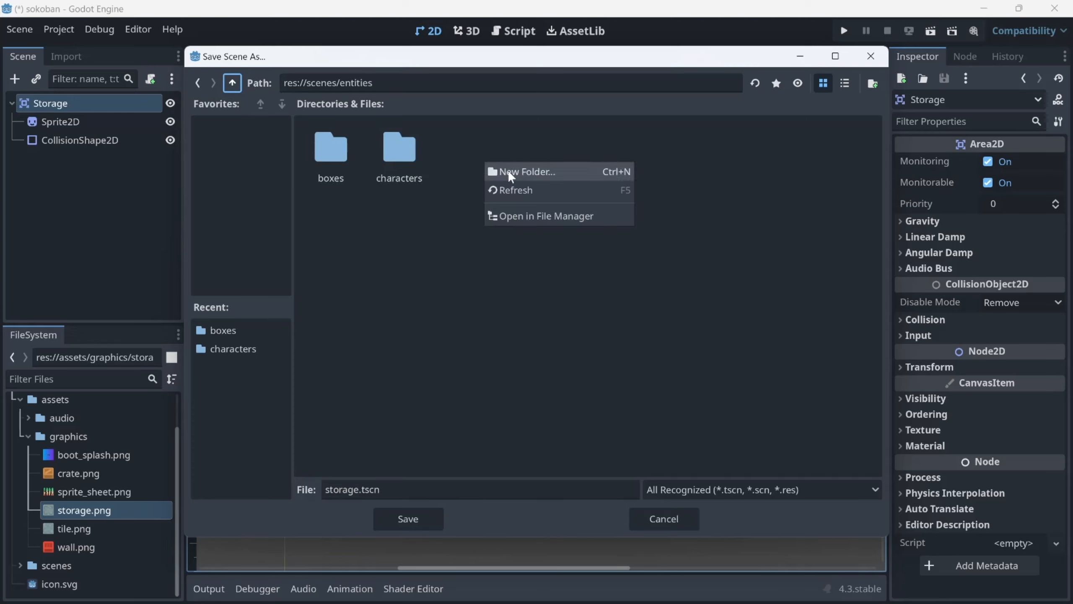
Create a folder named storages inside res://scenes/entities and save the scene there as storage.tscn.
left_click(508, 171)
type("stor")
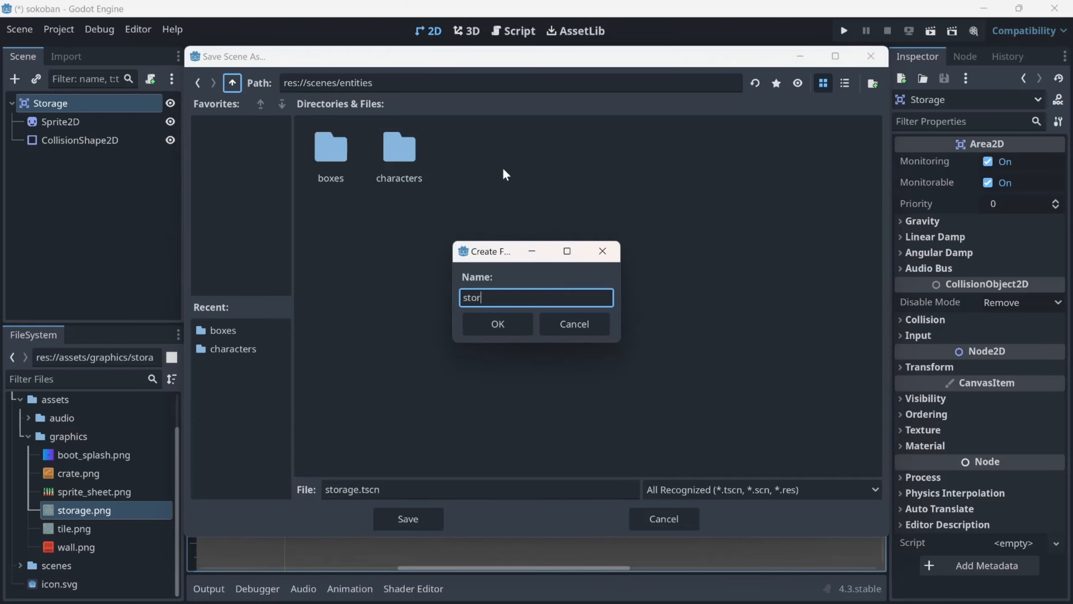
type("ages")
key("Return")
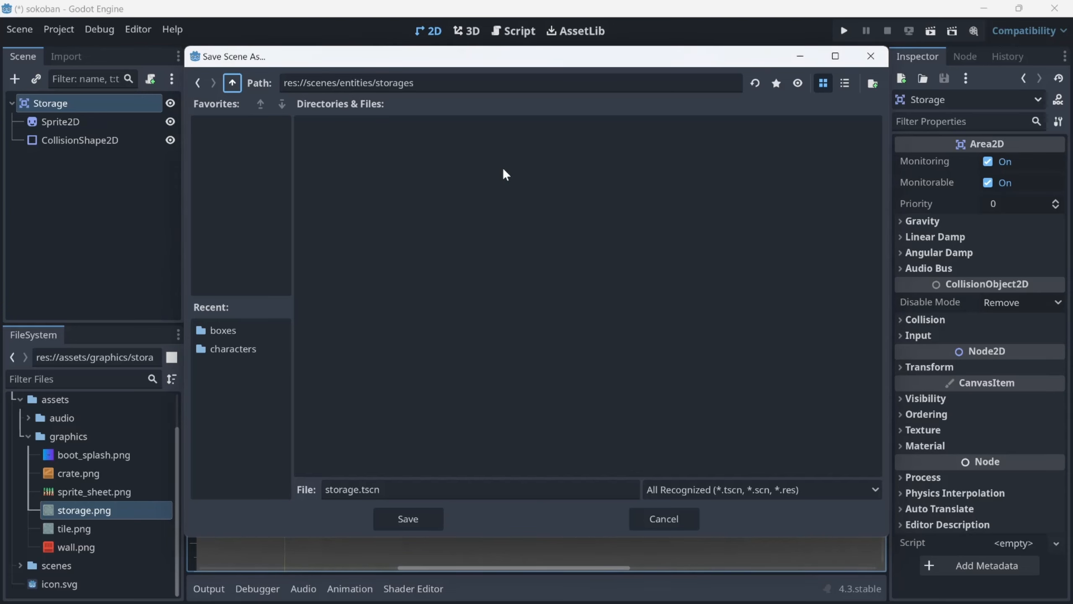
left_click(395, 520)
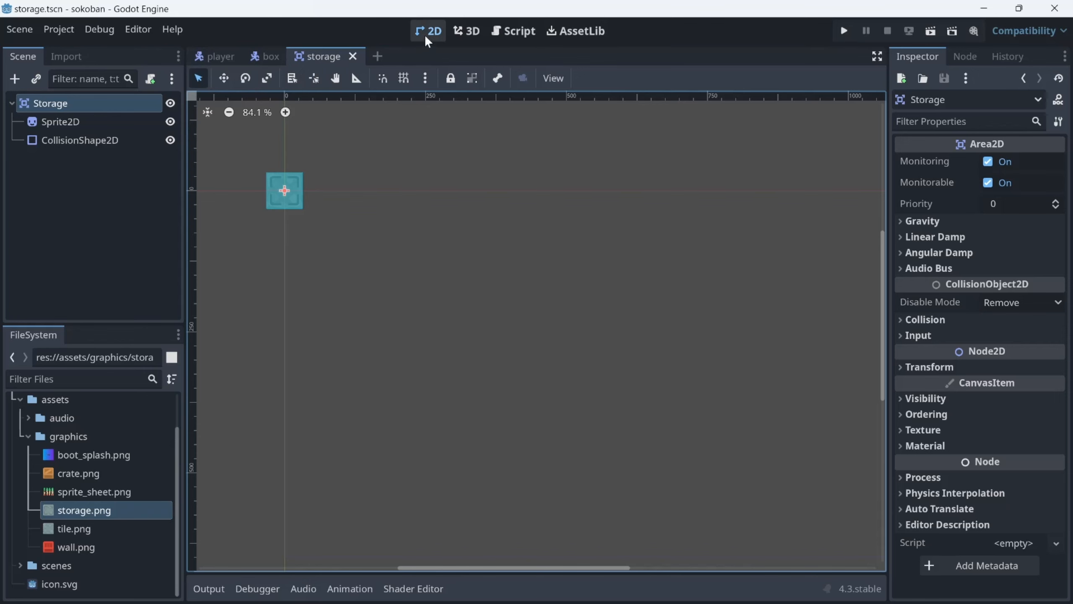
Review the player, box and storage scenes, comparing their root nodes and child nodes.
left_click(215, 56)
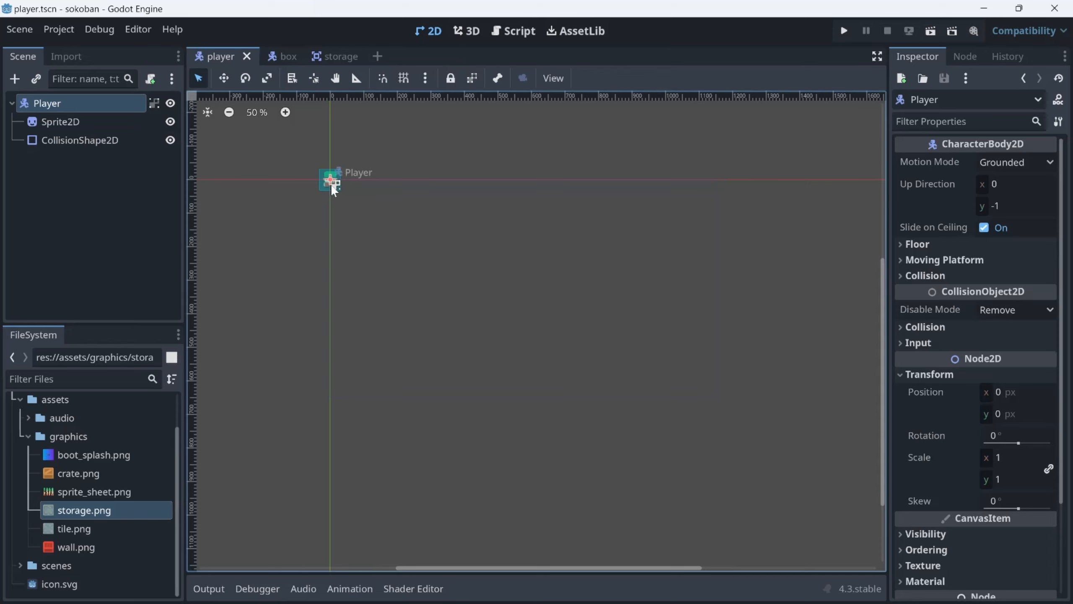
scroll(340, 189, "up", 5)
scroll(334, 186, "up", 2)
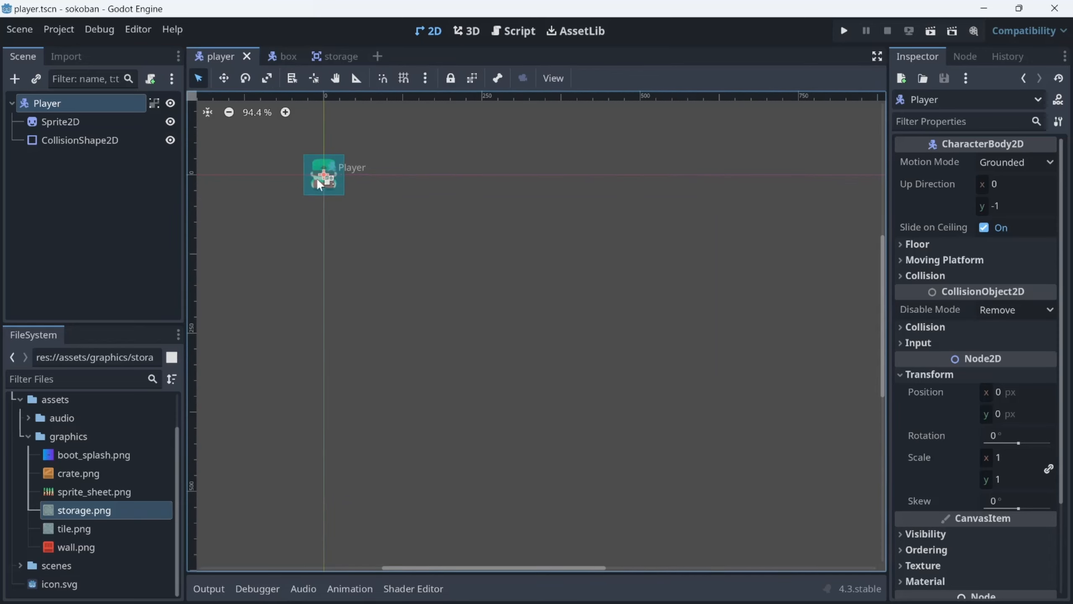
scroll(318, 178, "up", 5)
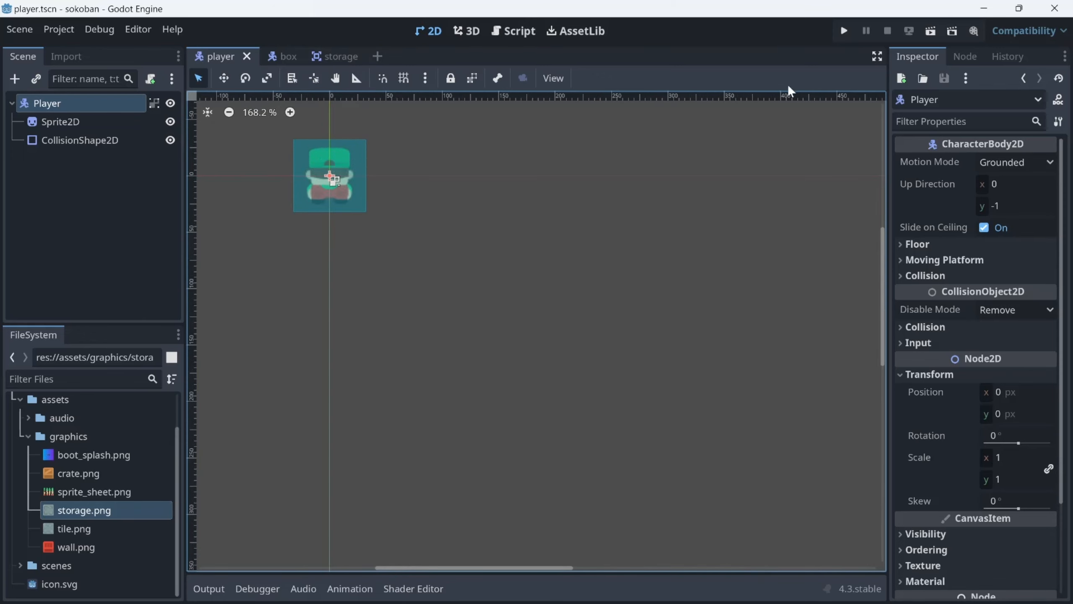
scroll(531, 291, "down", 8)
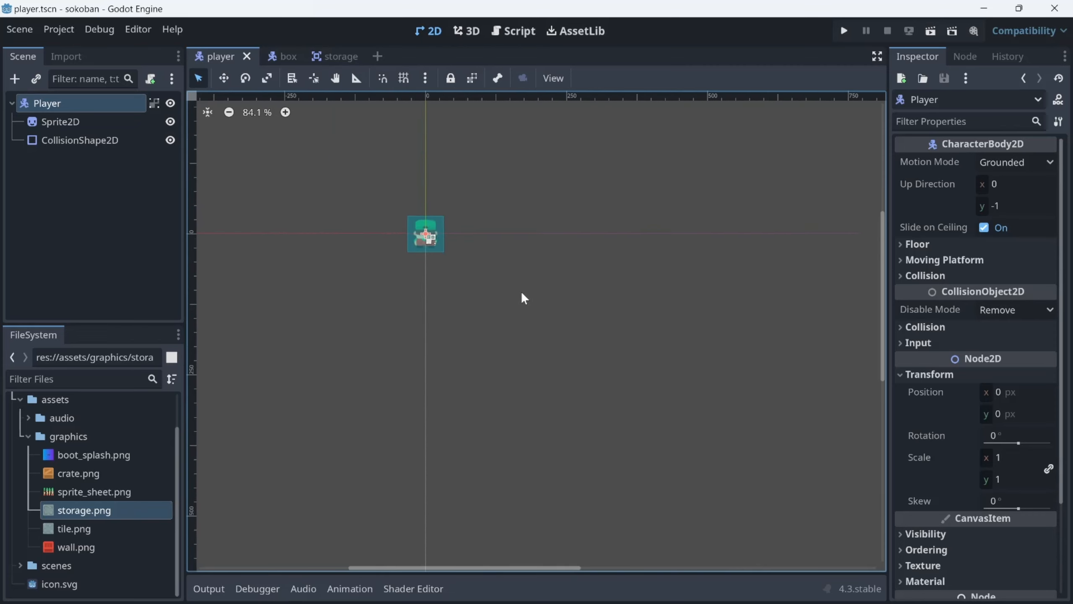
scroll(521, 290, "down", 4)
middle_click_drag(580, 289, 480, 233)
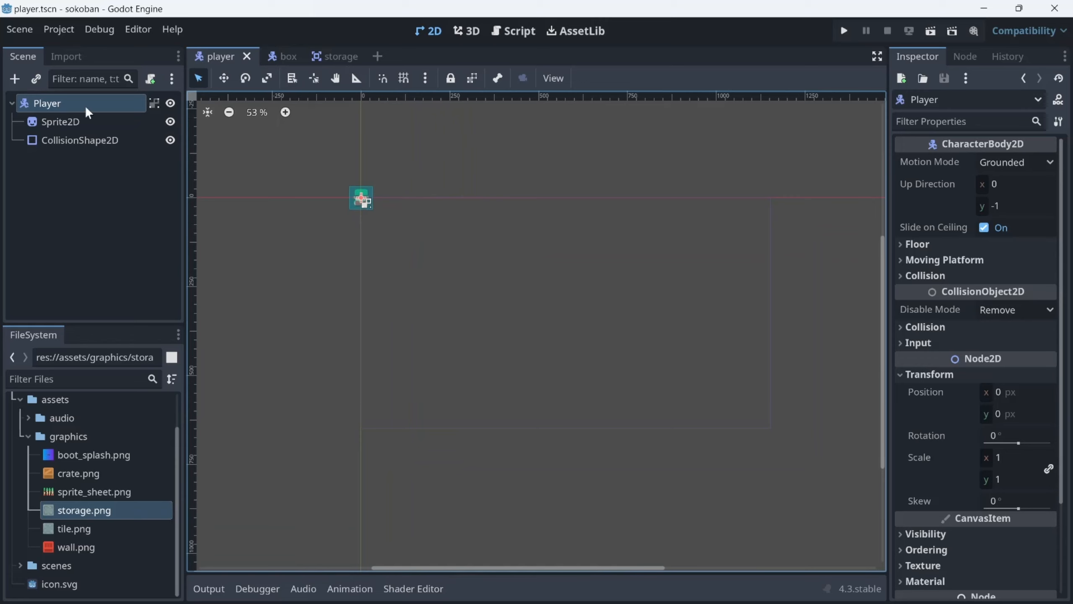
left_click(269, 61)
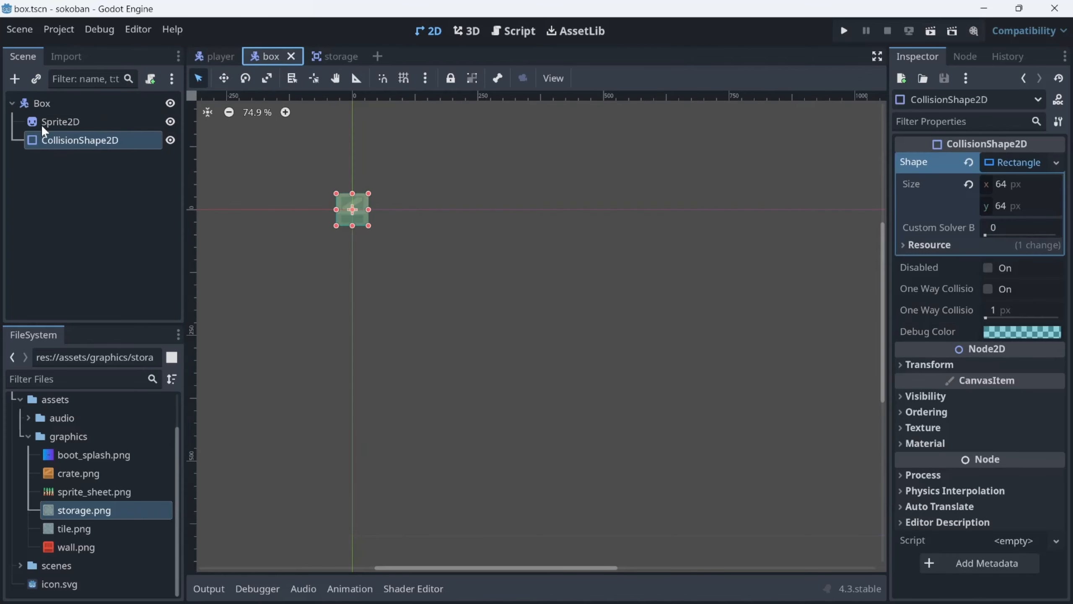
left_click(314, 58)
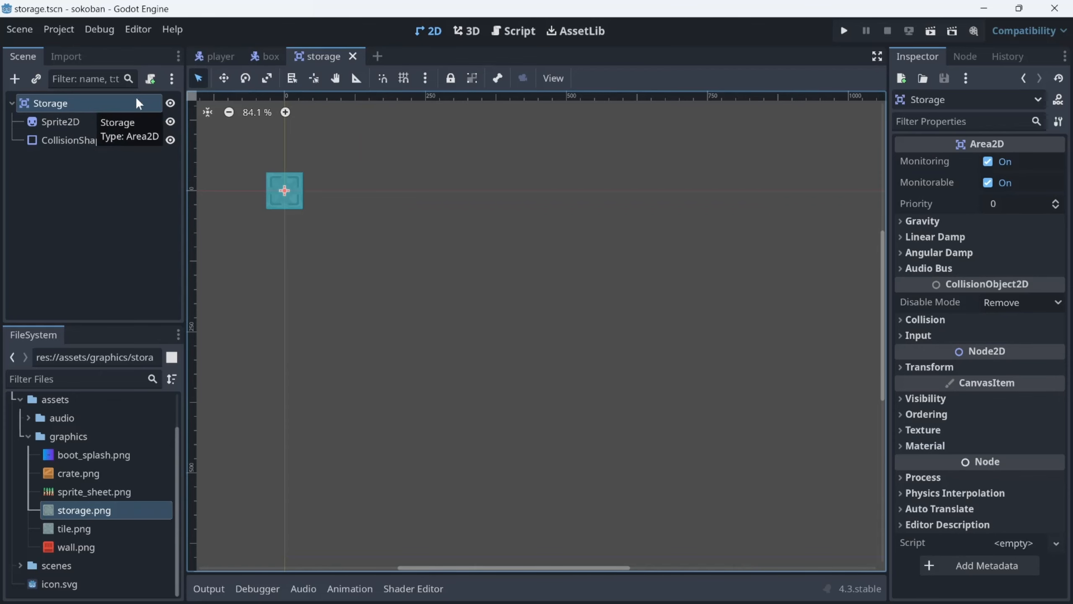
left_click(200, 59)
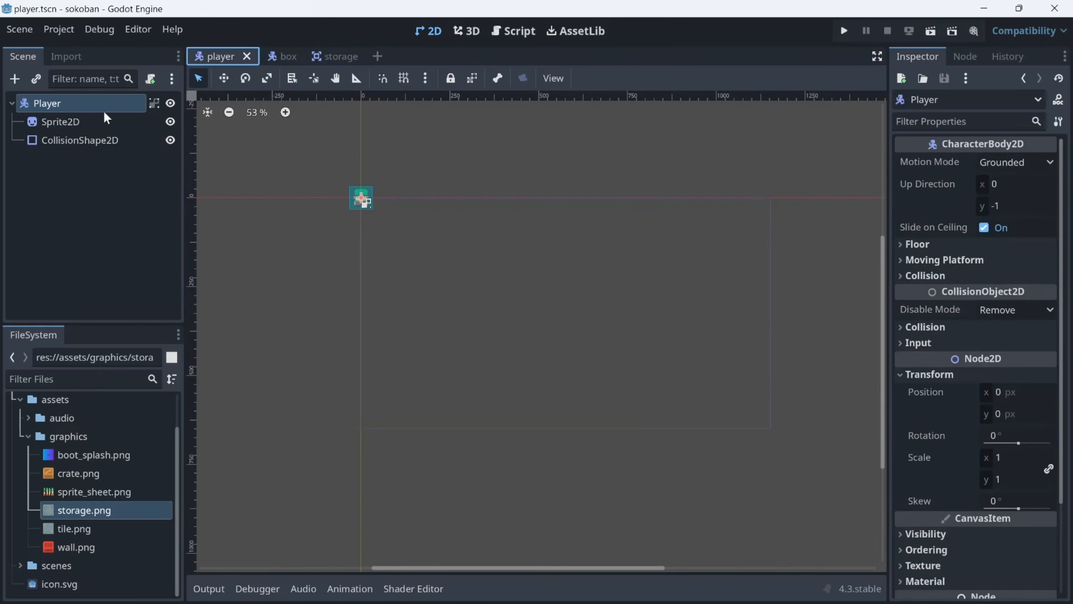
left_click(336, 58)
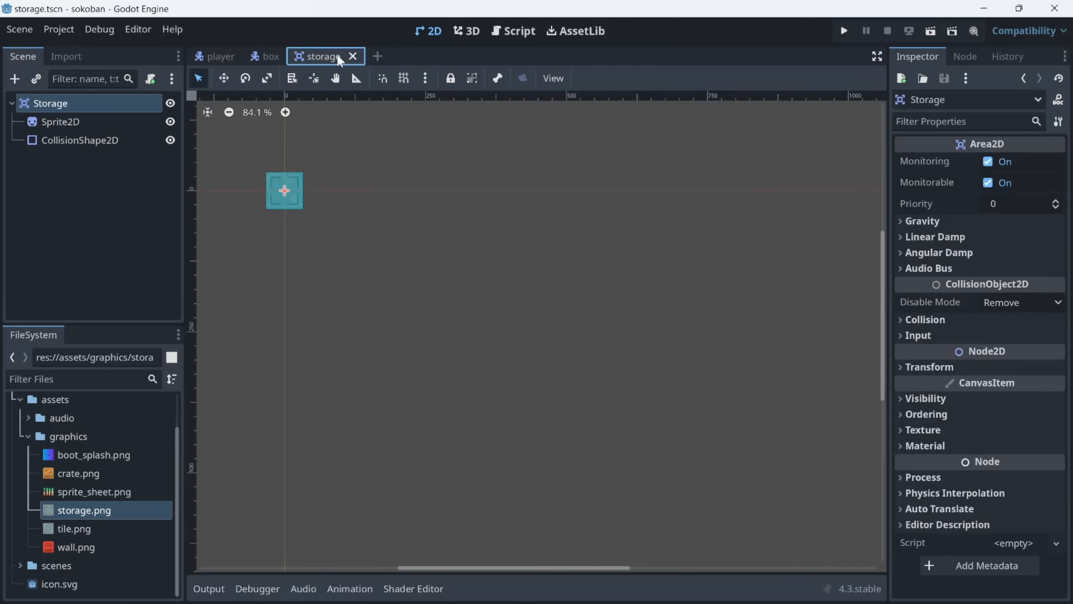
Create a new scene with a 2D root node and rename that node level.
left_click(377, 56)
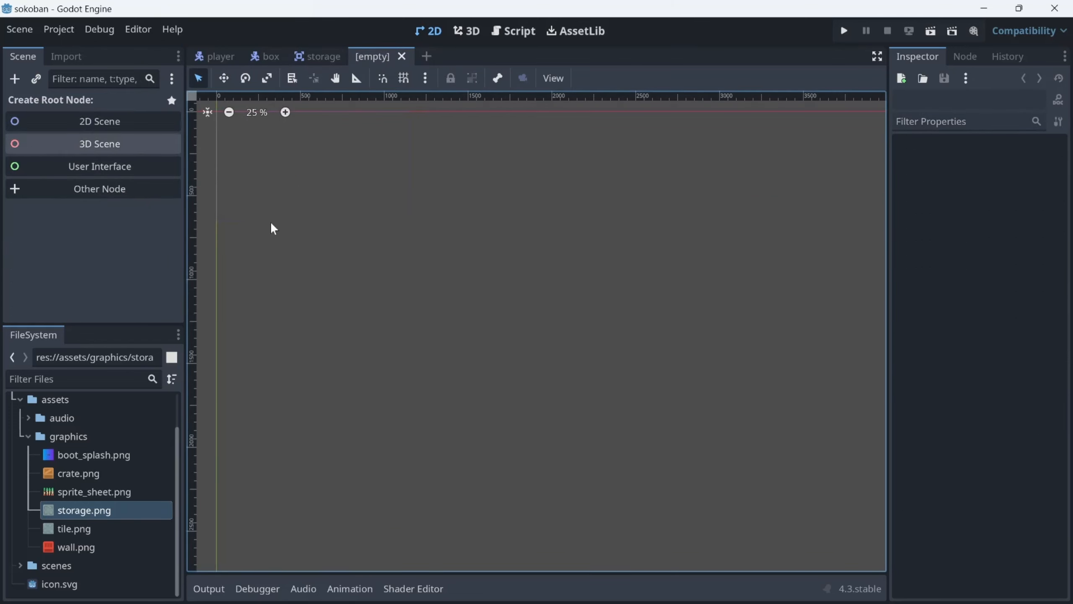
middle_click_drag(325, 295, 399, 373)
scroll(353, 325, "up", 3)
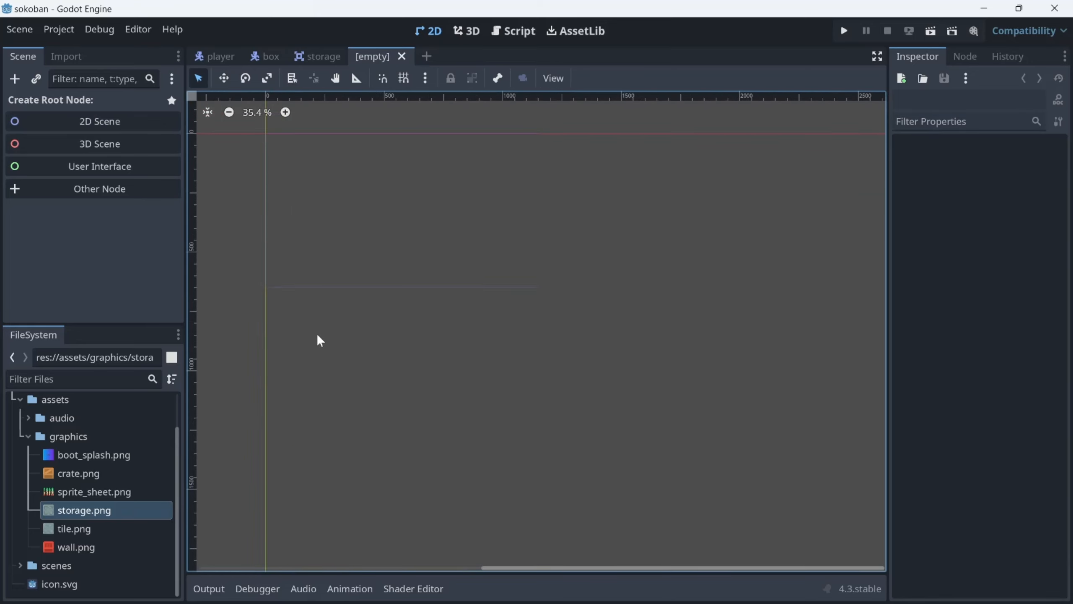
middle_click_drag(316, 331, 344, 376)
scroll(344, 376, "up", 2)
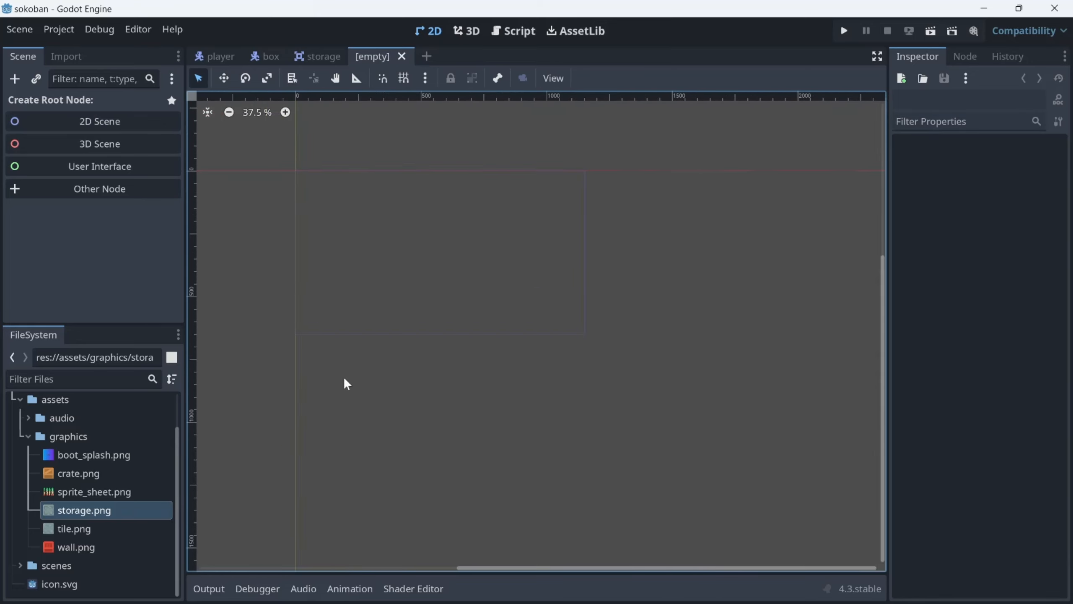
left_click(126, 127)
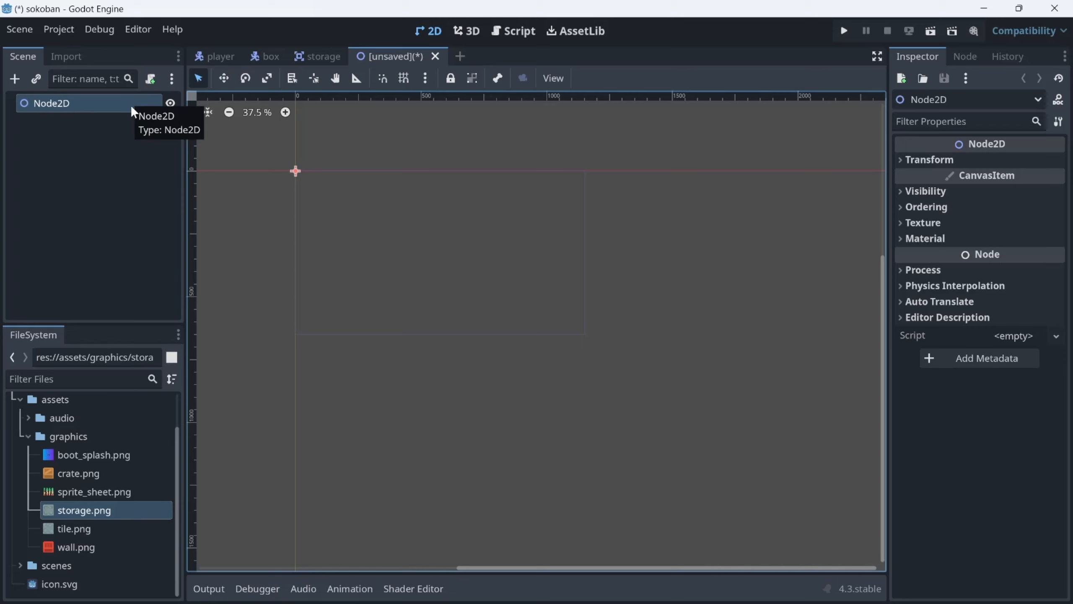
double_click(116, 104)
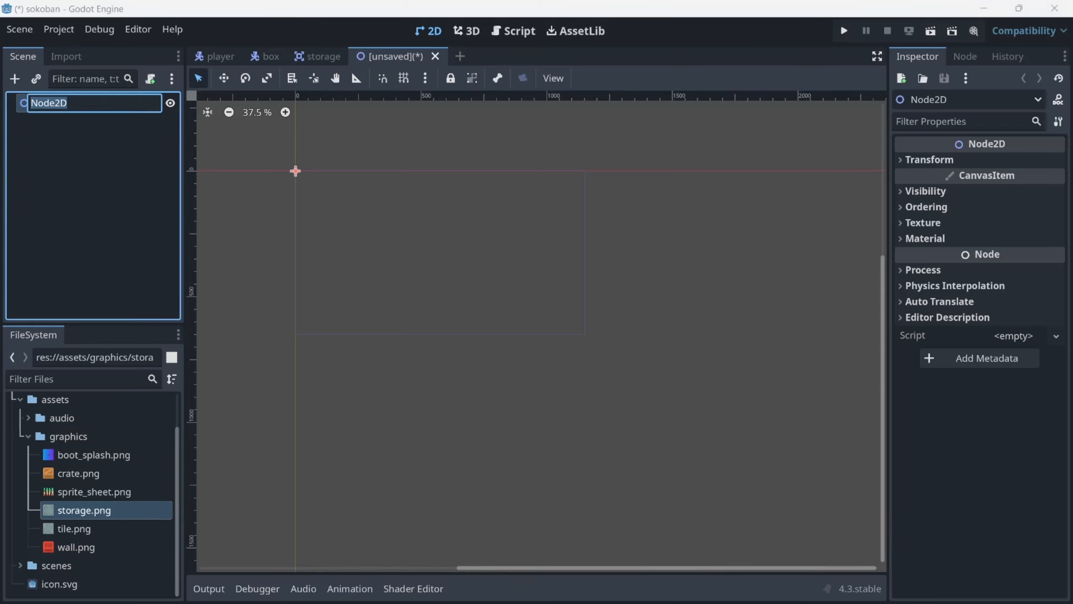
type("level")
key("Return")
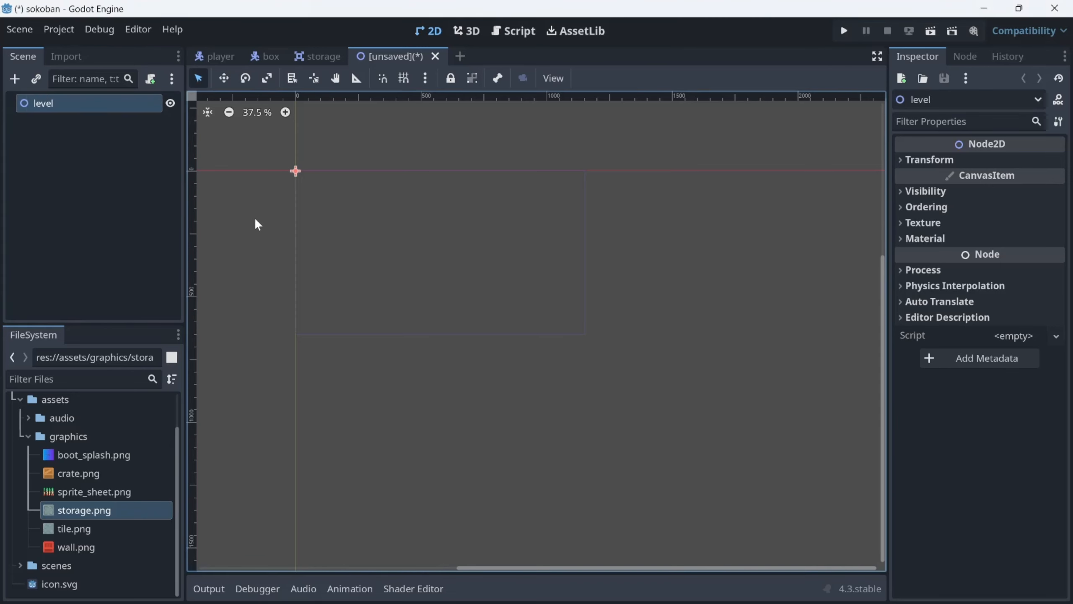
Save the scene as level.tscn in a new folder named level inside res://scenes.
key("ctrl+s")
left_click(232, 83)
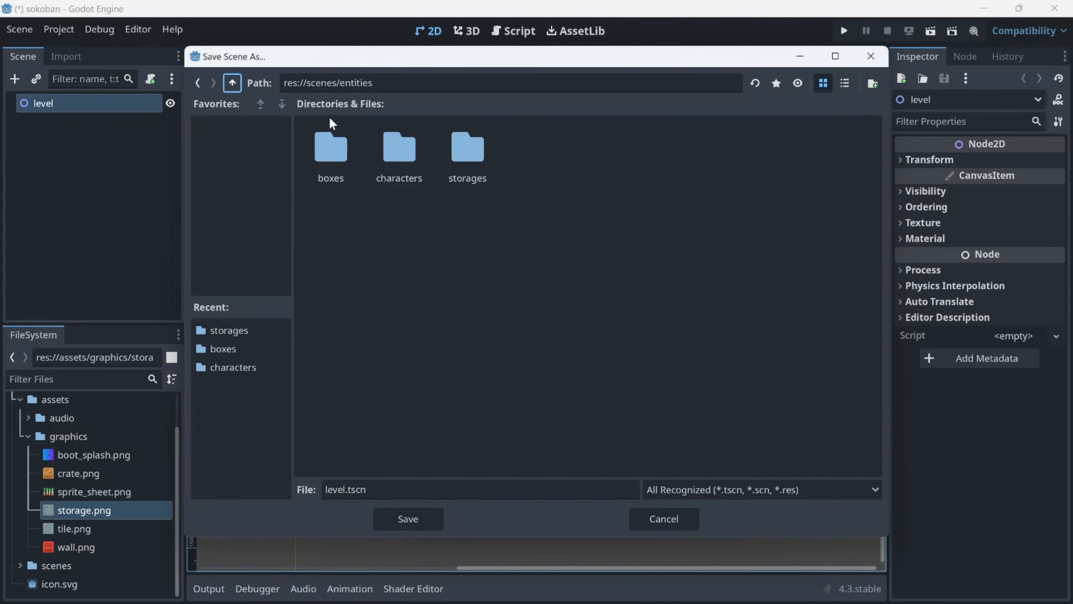
left_click(239, 86)
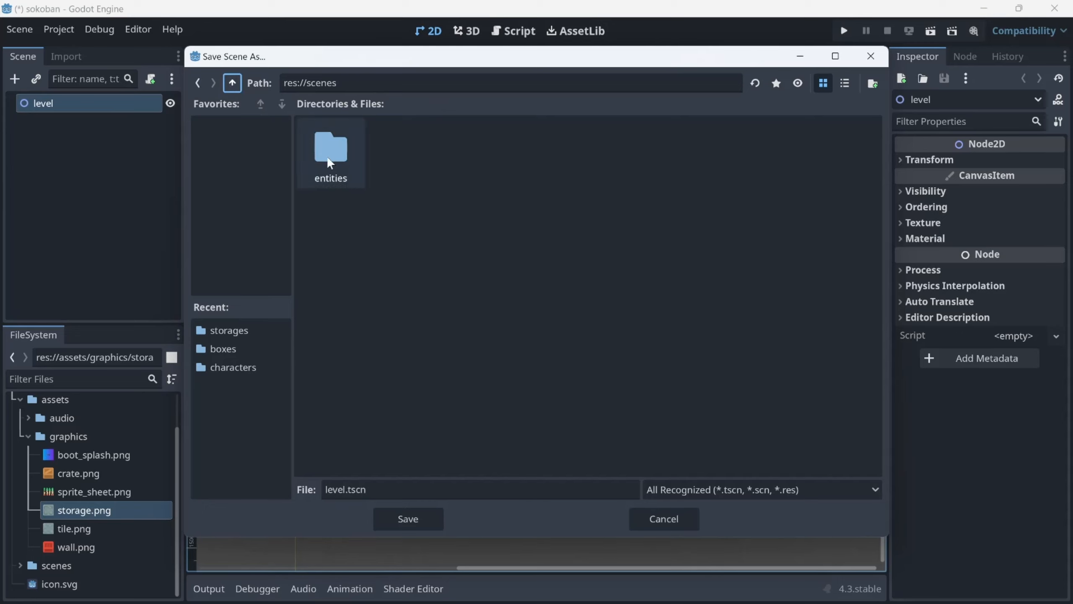
right_click(418, 161)
left_click(438, 170)
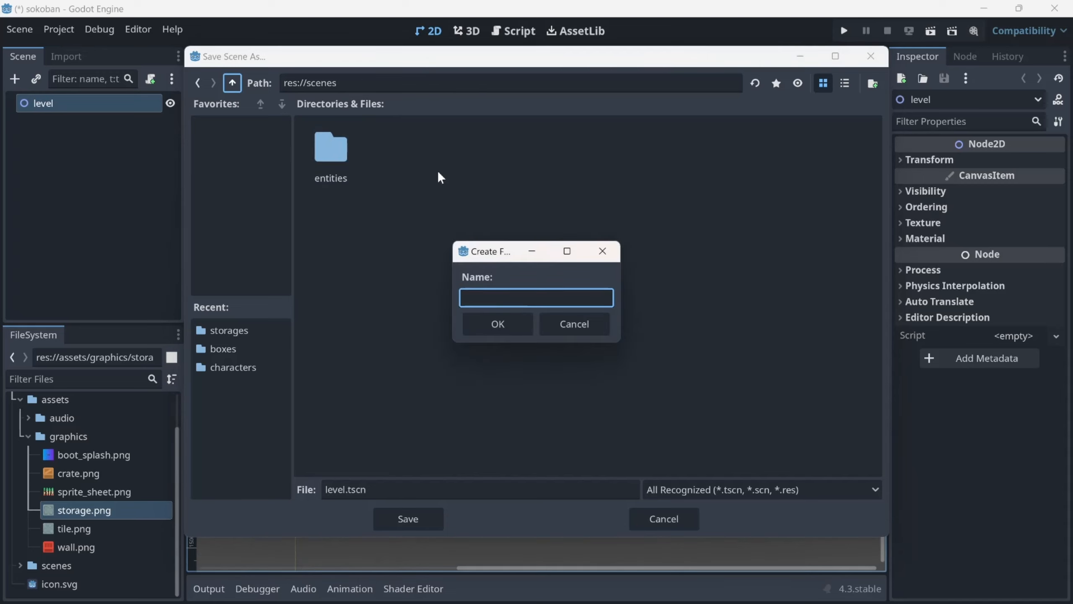
type("level")
key("Return")
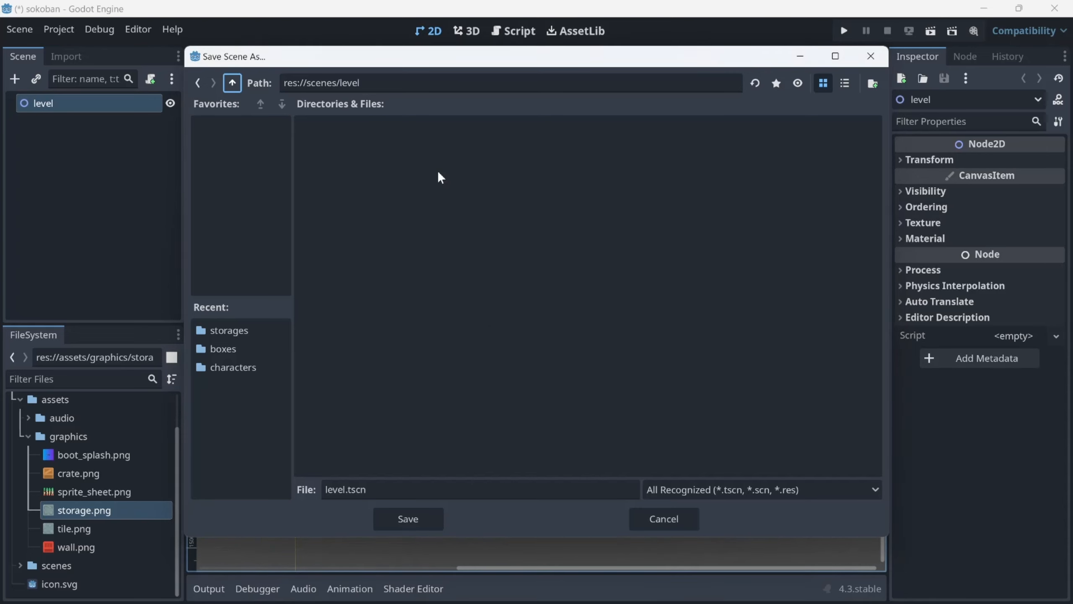
left_click(426, 520)
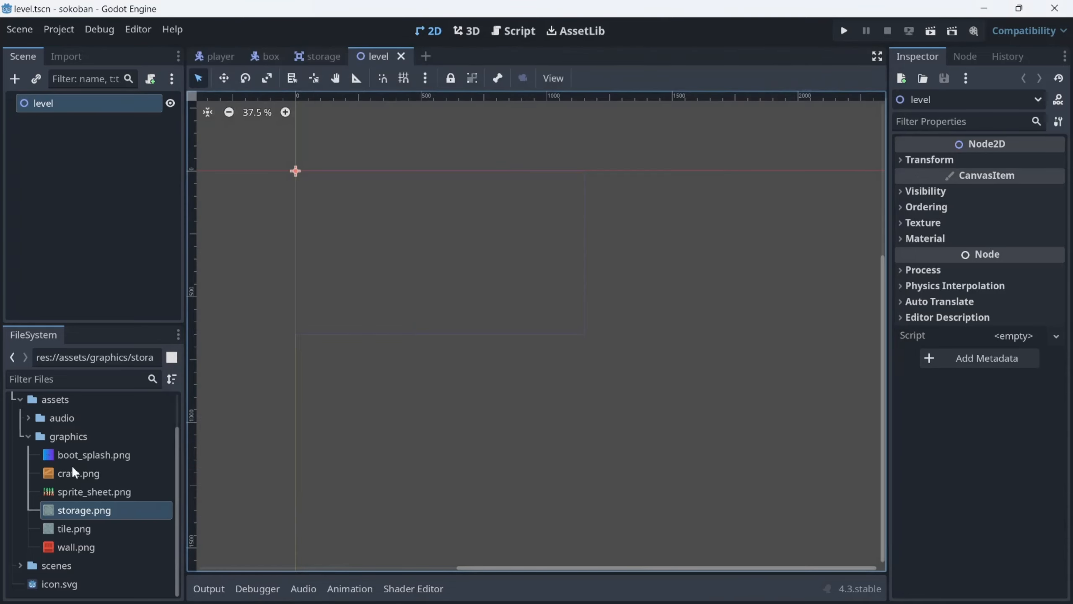
Rename the level folder under res://scenes to levels and collapse the assets and scenes folders.
left_click(28, 436)
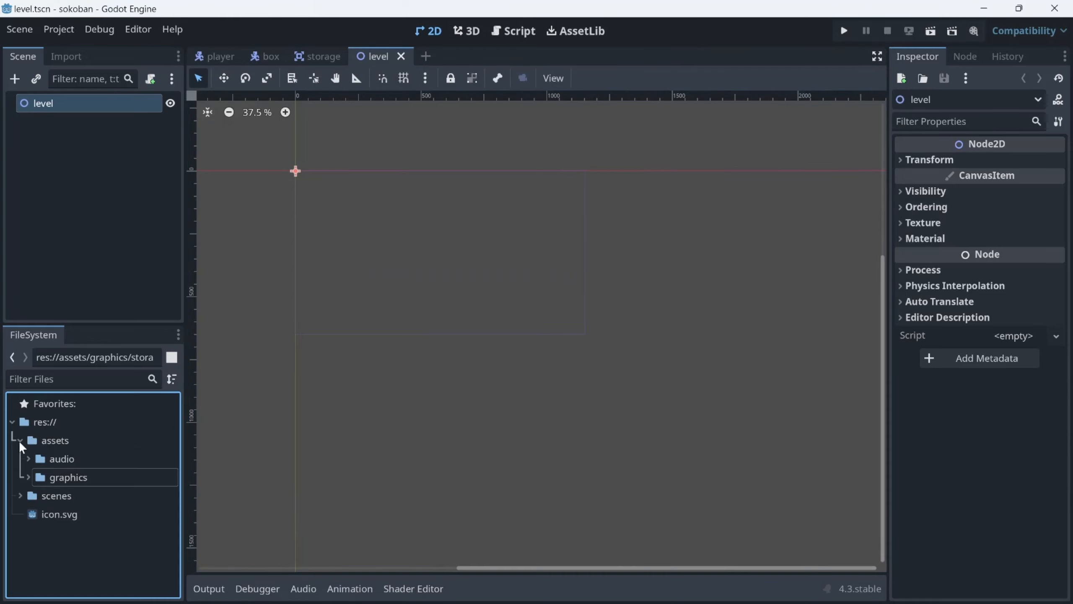
left_click(19, 441)
left_click(19, 460)
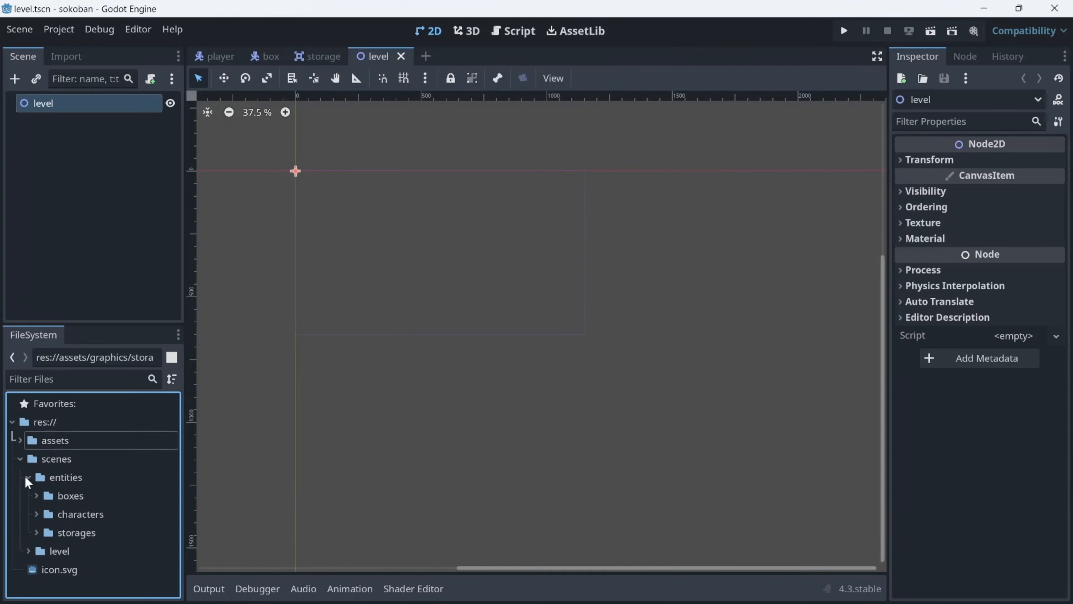
left_click(30, 477)
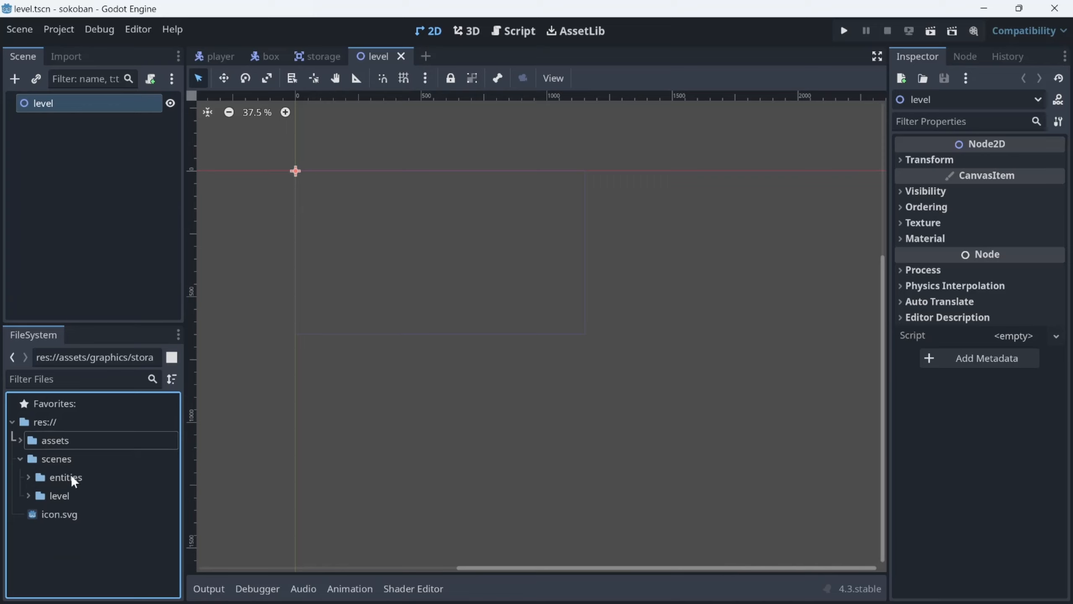
right_click(59, 494)
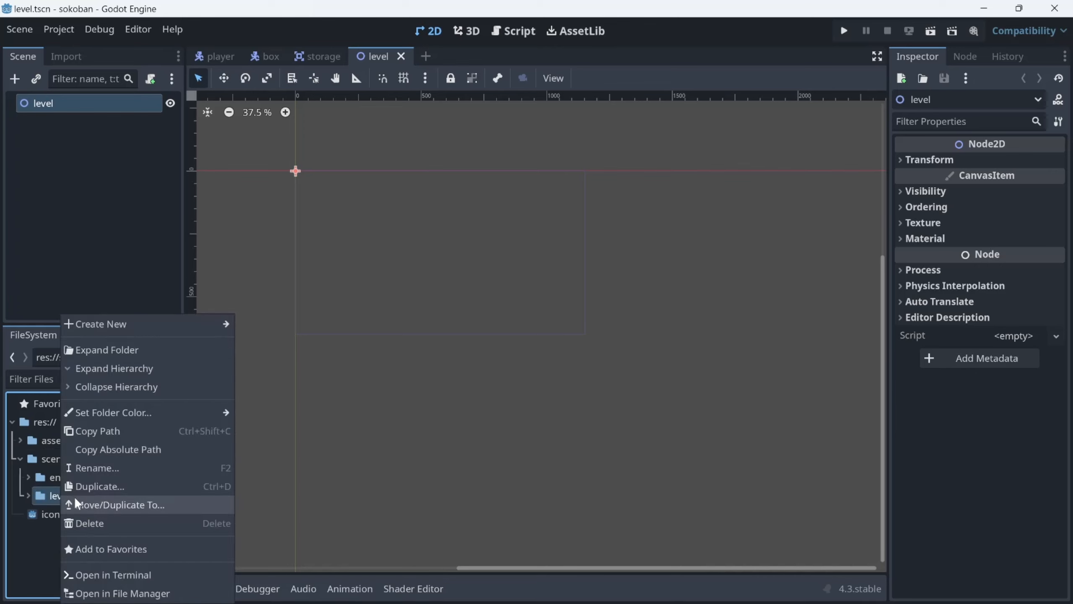
left_click(106, 466)
key("End")
type("s")
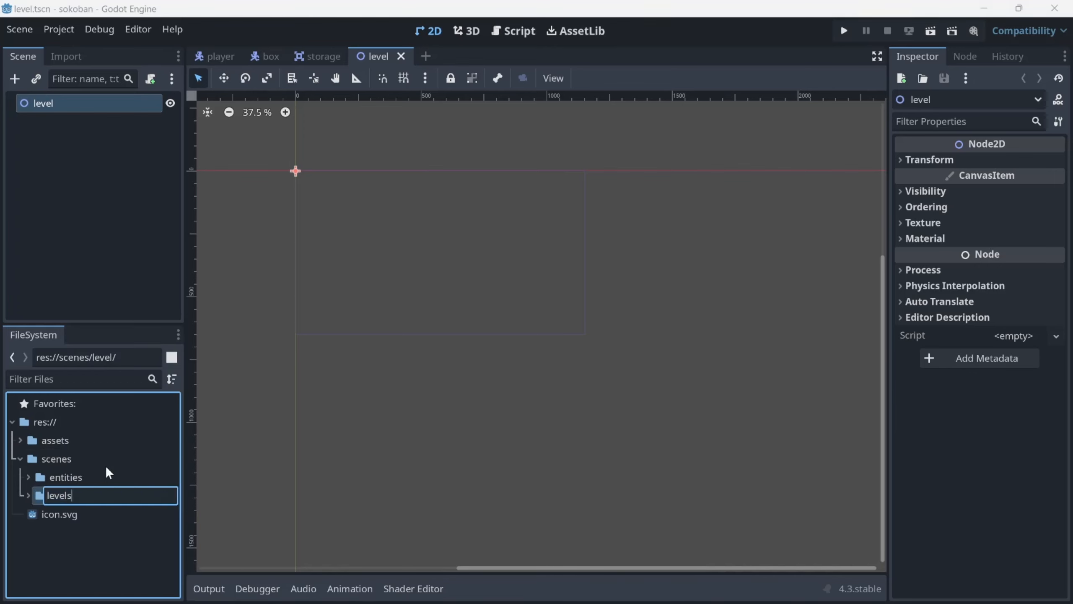
key("Return")
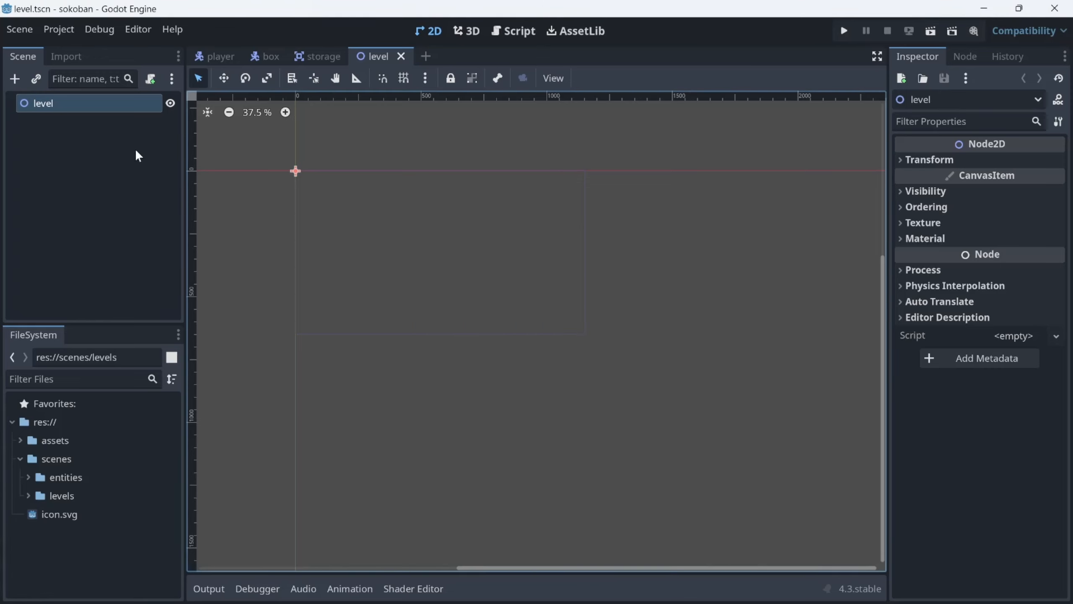
left_click(20, 458)
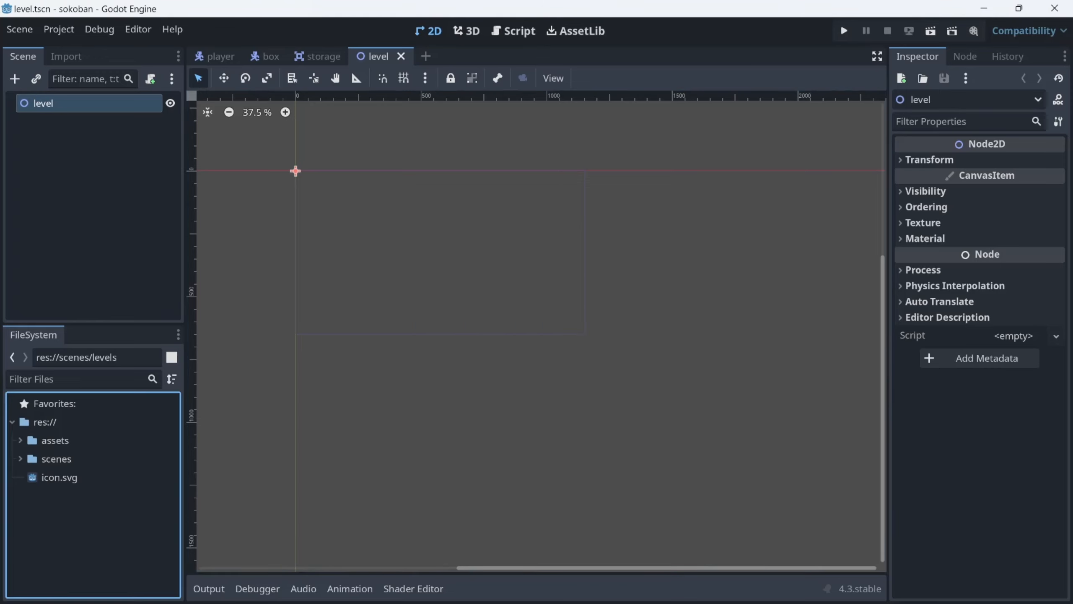
Instantiate box.tscn as a child of the level node and move the box away from the origin into the viewport frame.
left_click(38, 80)
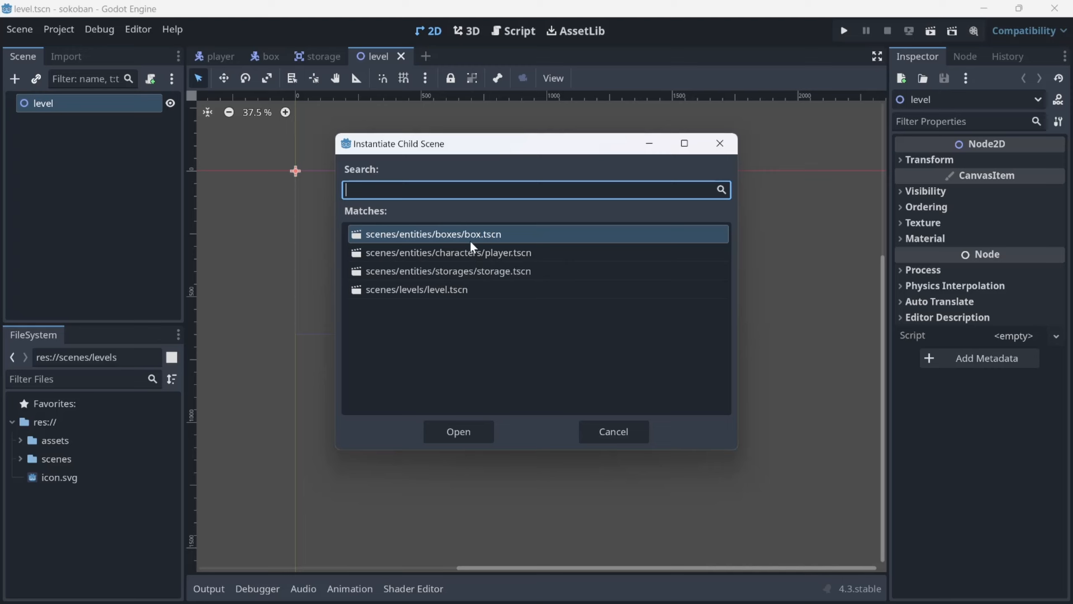
double_click(480, 240)
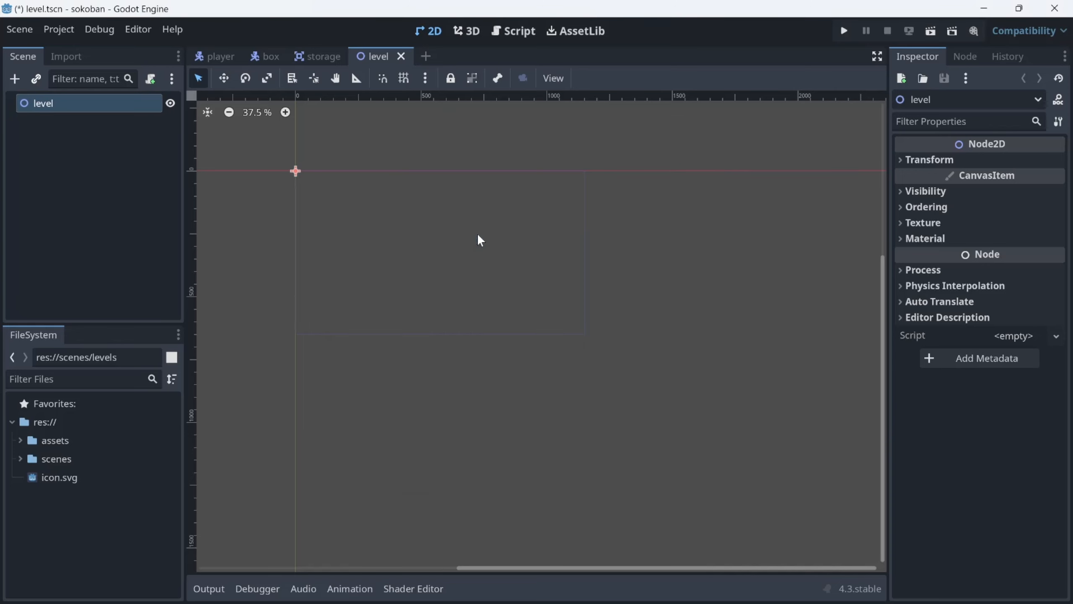
scroll(282, 233, "up", 3)
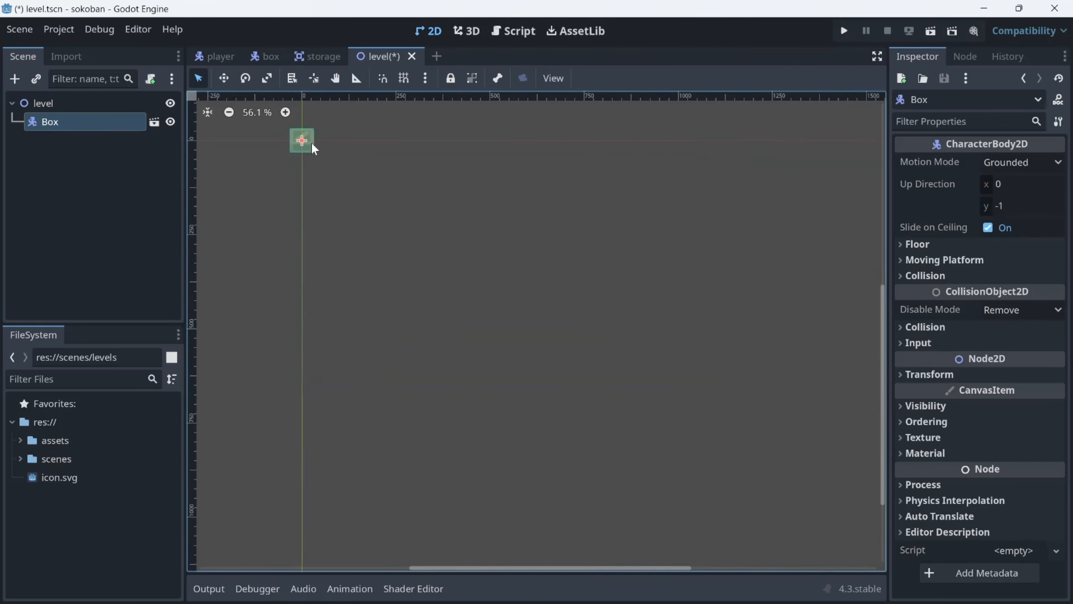
left_click_drag(309, 146, 468, 223)
Instantiate player.tscn from the entities' characters folder under the level node, placing it in the viewport frame just below the box.
left_click(59, 107)
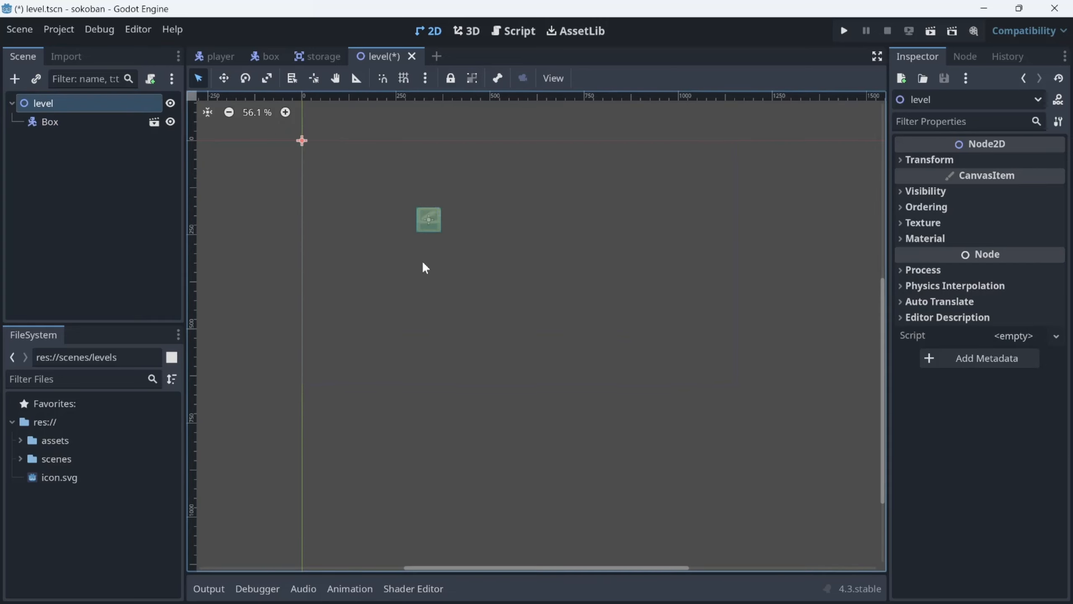
left_click(20, 458)
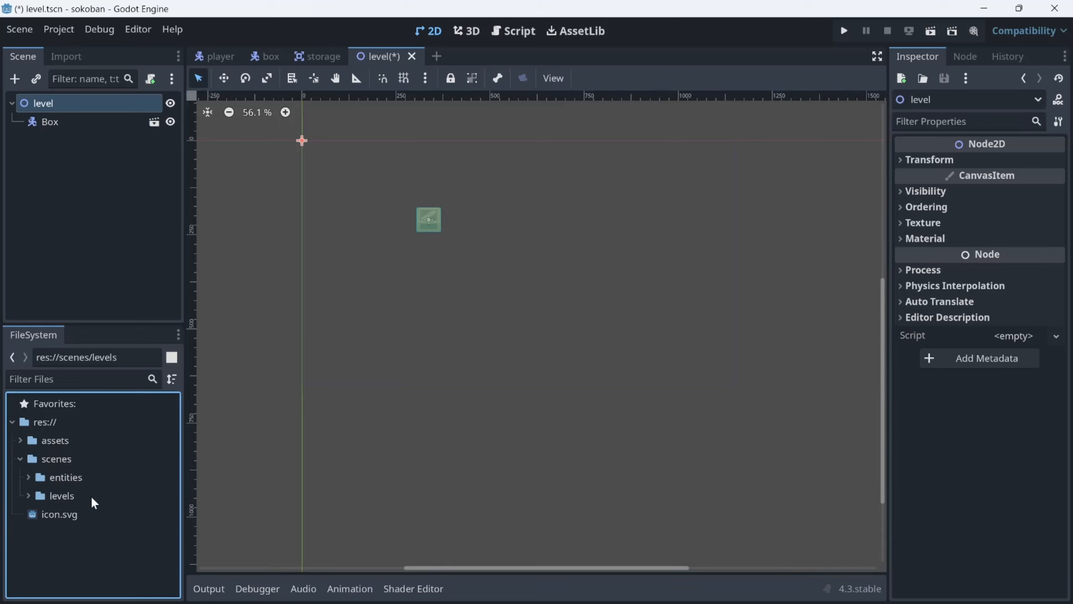
left_click(29, 477)
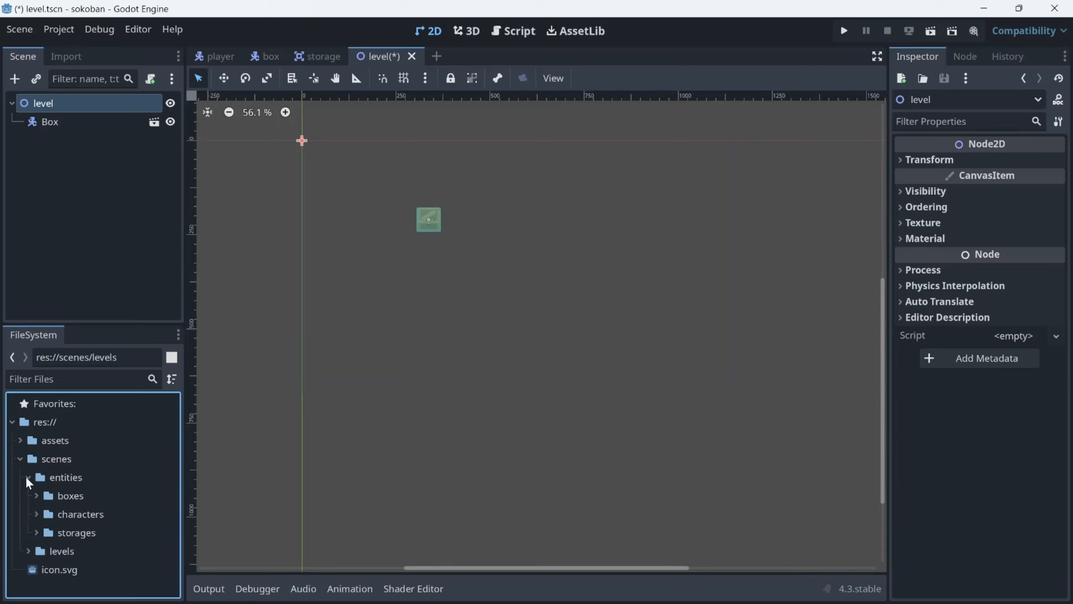
left_click(37, 514)
left_click_drag(80, 530, 464, 264)
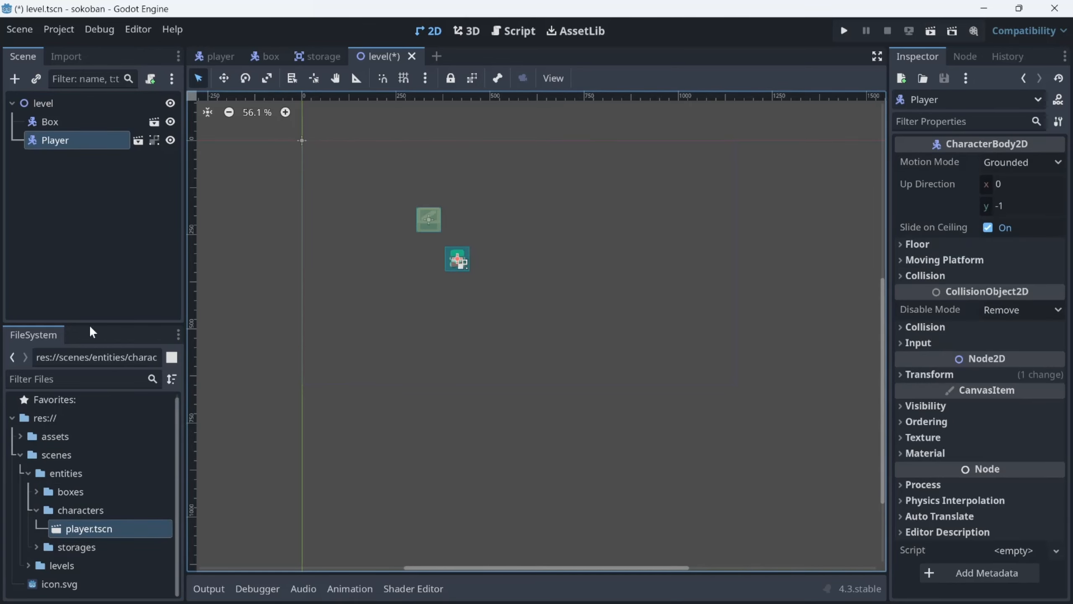
Instantiate storage.tscn under the level node, placed in the viewport frame below the box and player, and collapse the scenes folder.
left_click(45, 106)
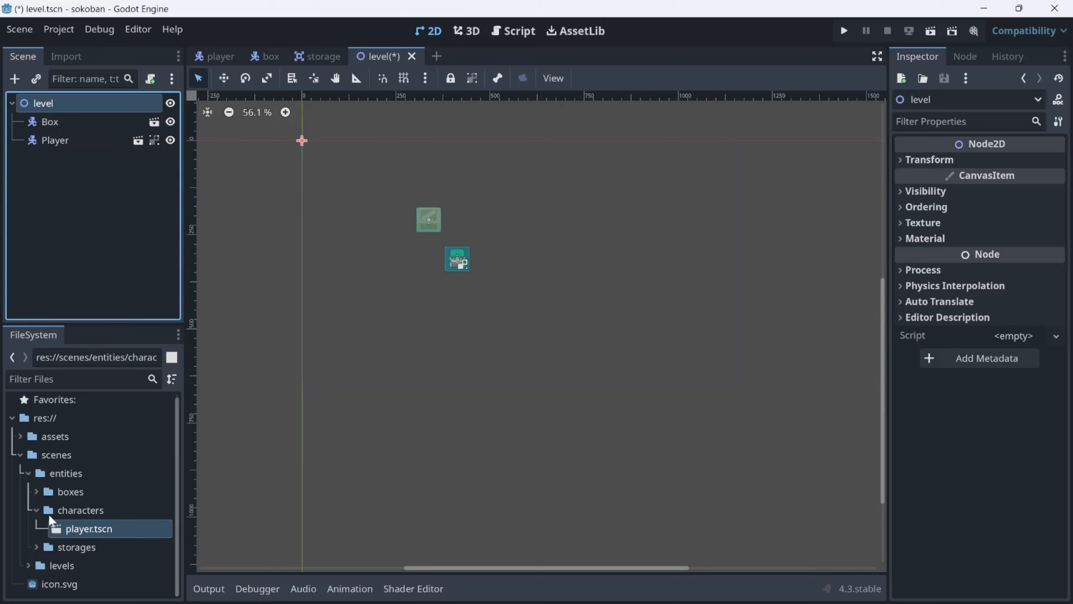
left_click(38, 509)
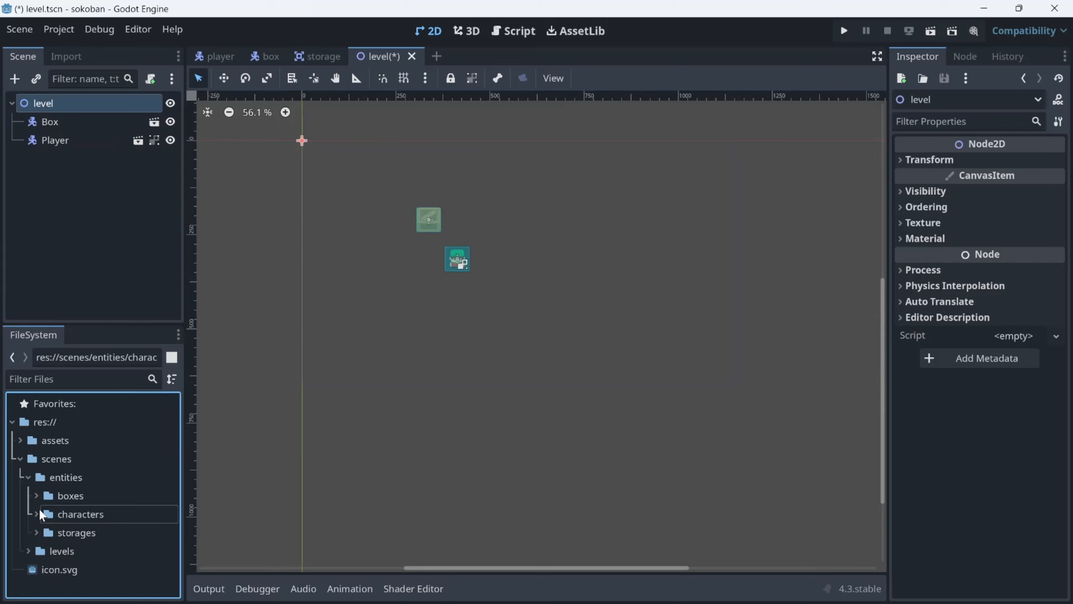
left_click(36, 534)
left_click_drag(67, 548, 394, 292)
left_click(32, 532)
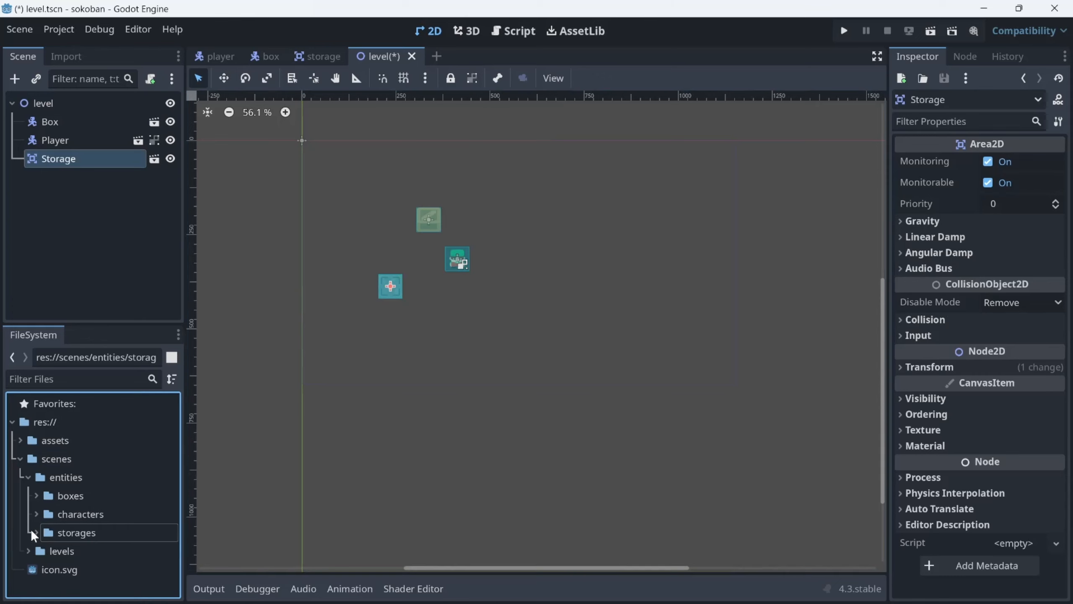
left_click(23, 472)
left_click(19, 457)
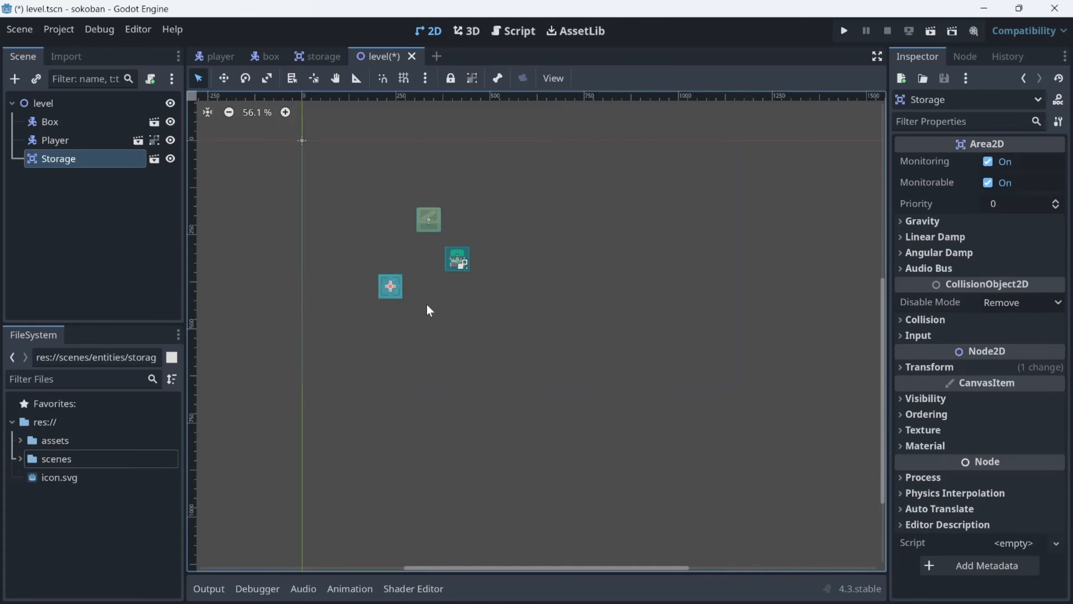
Run the current level scene to check the placed box, player and storage, and close the game window.
scroll(447, 287, "up", 2)
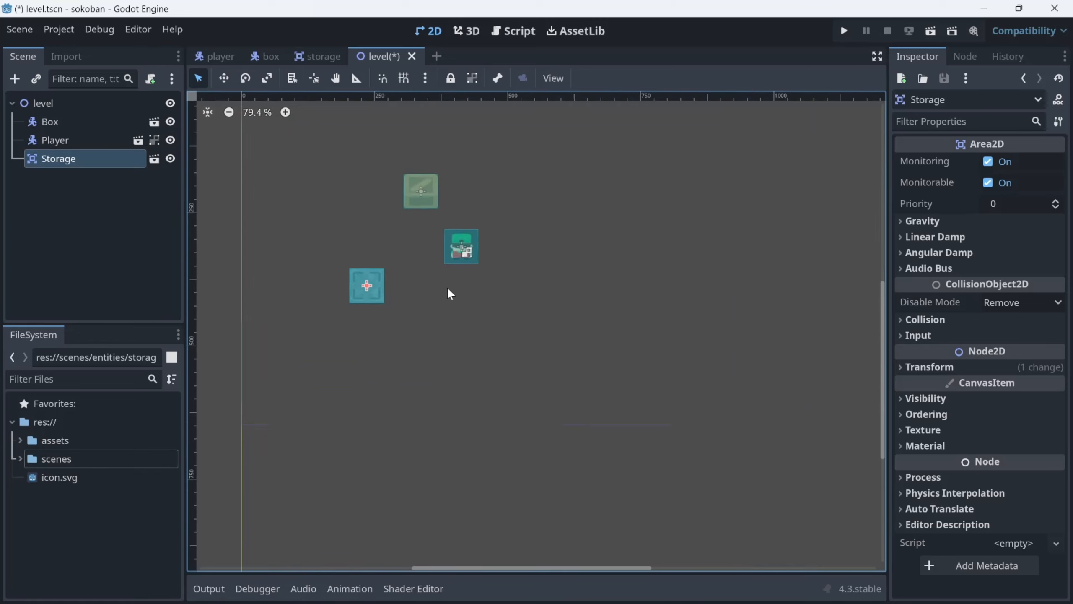
scroll(447, 287, "down", 3)
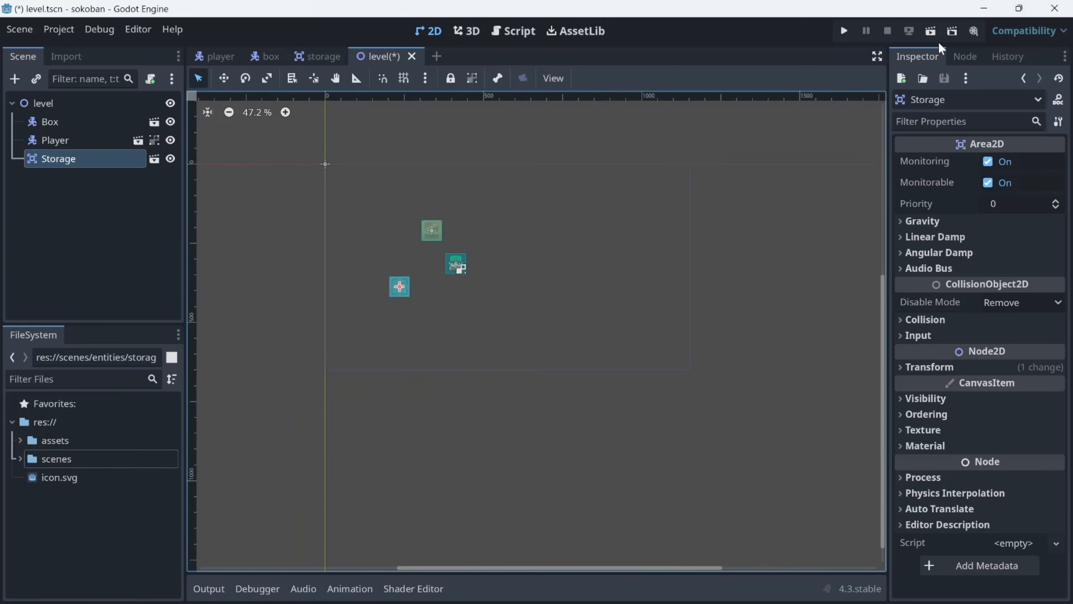
left_click(932, 31)
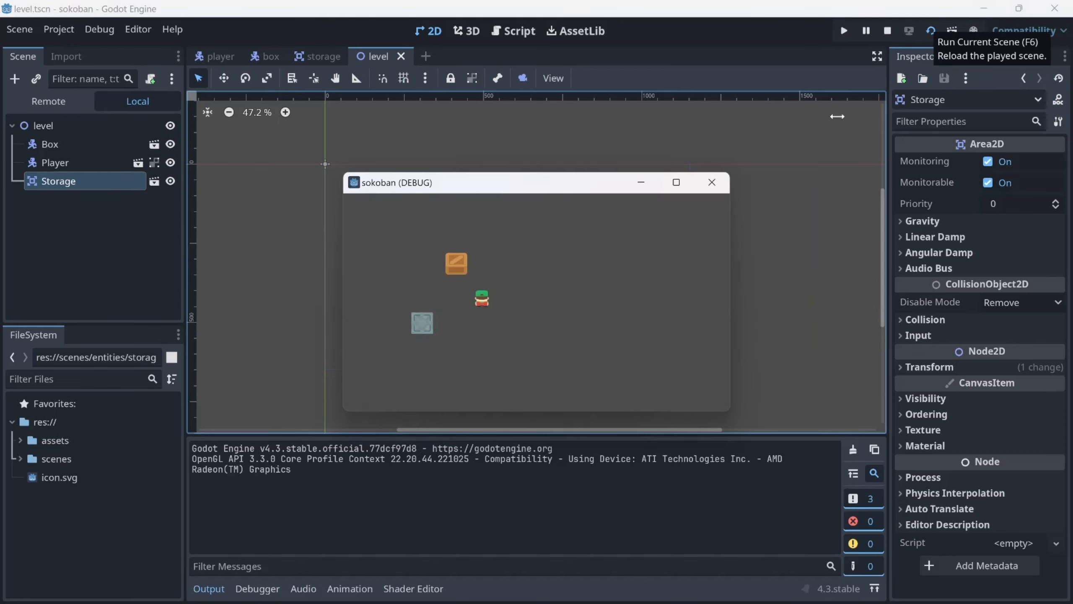
left_click(712, 183)
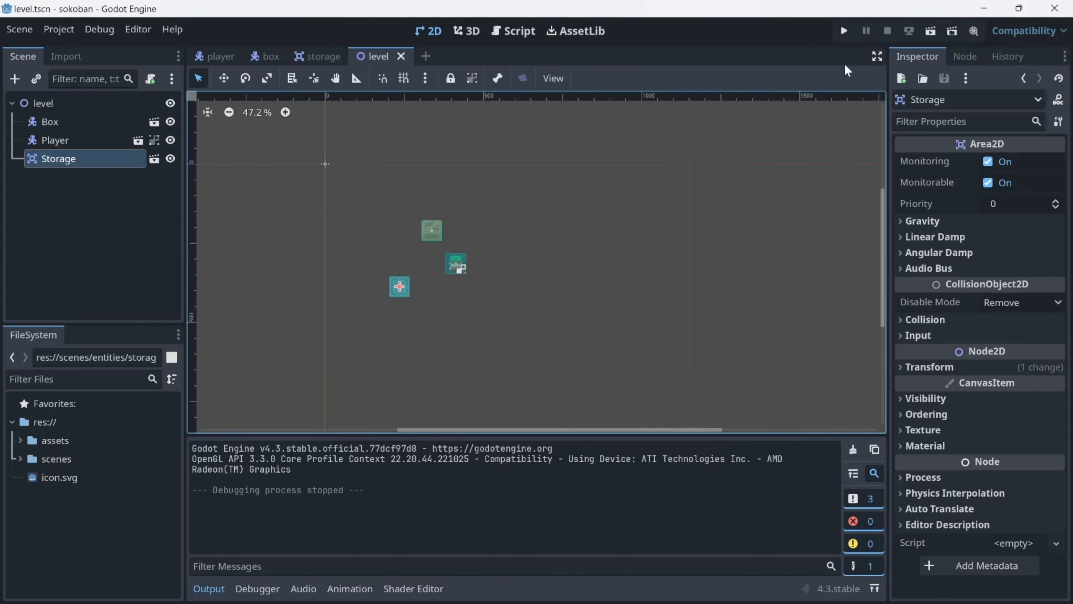
Run the storage scene on its own to see where it is drawn, and close the game window.
left_click(315, 52)
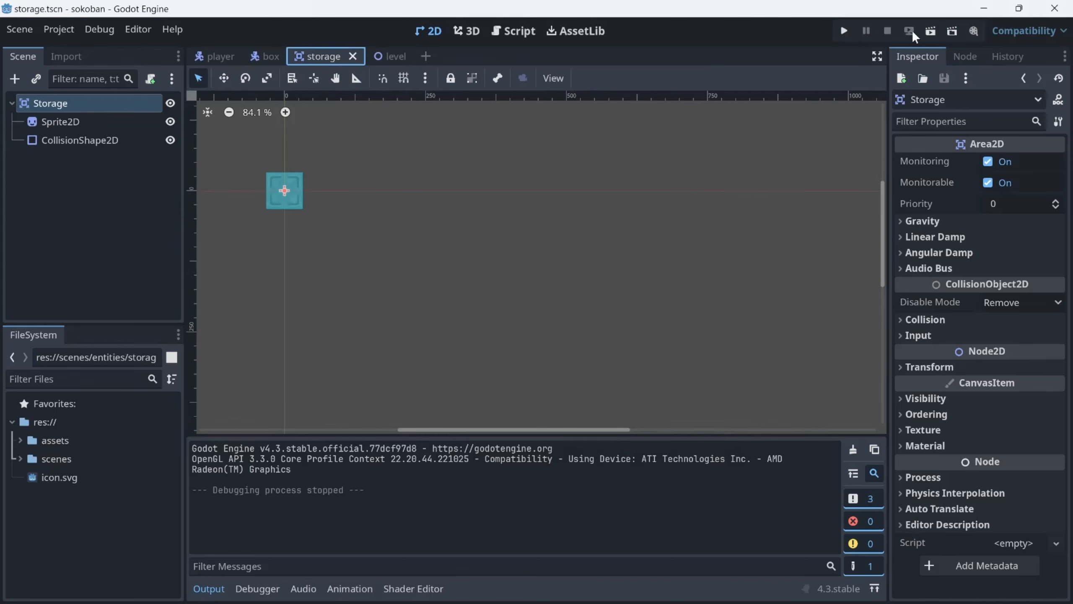
left_click(930, 34)
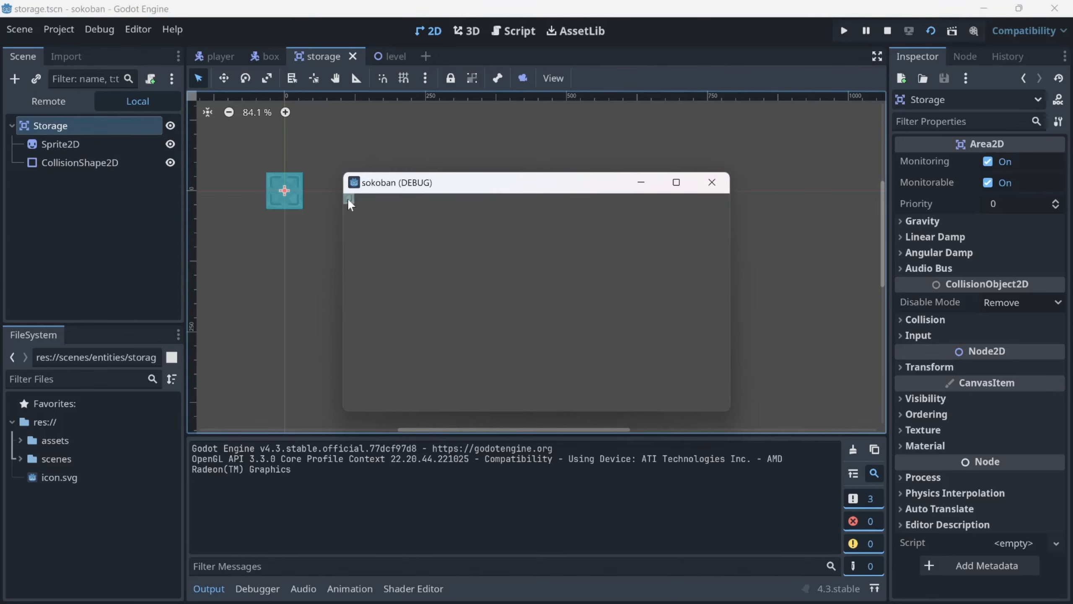
left_click(702, 188)
Return to the level scene, run it again to compare it with the storage scene, and close the game window.
left_click(389, 56)
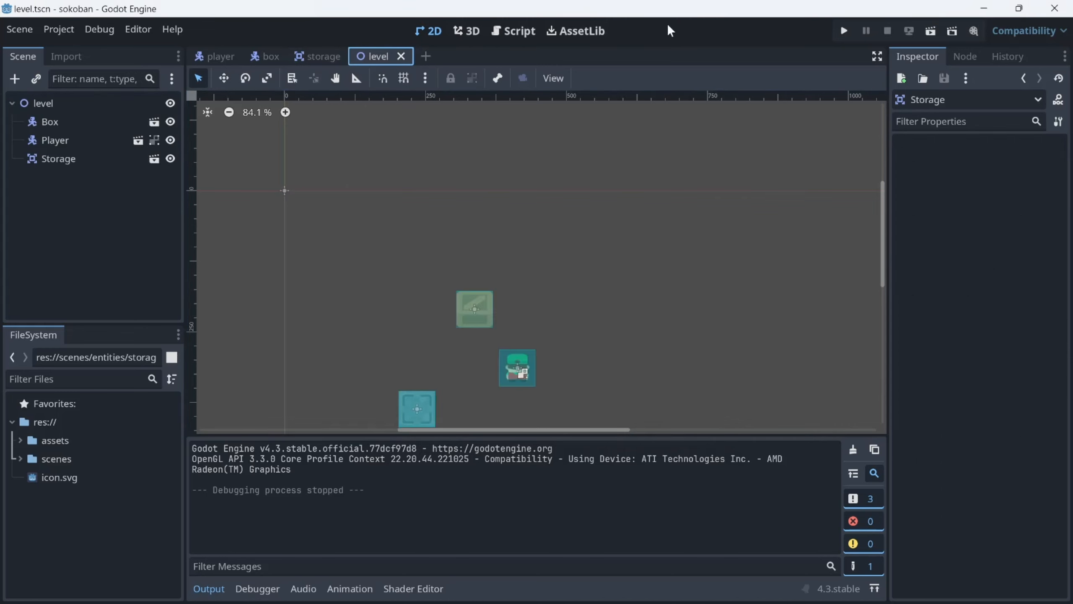
left_click(934, 29)
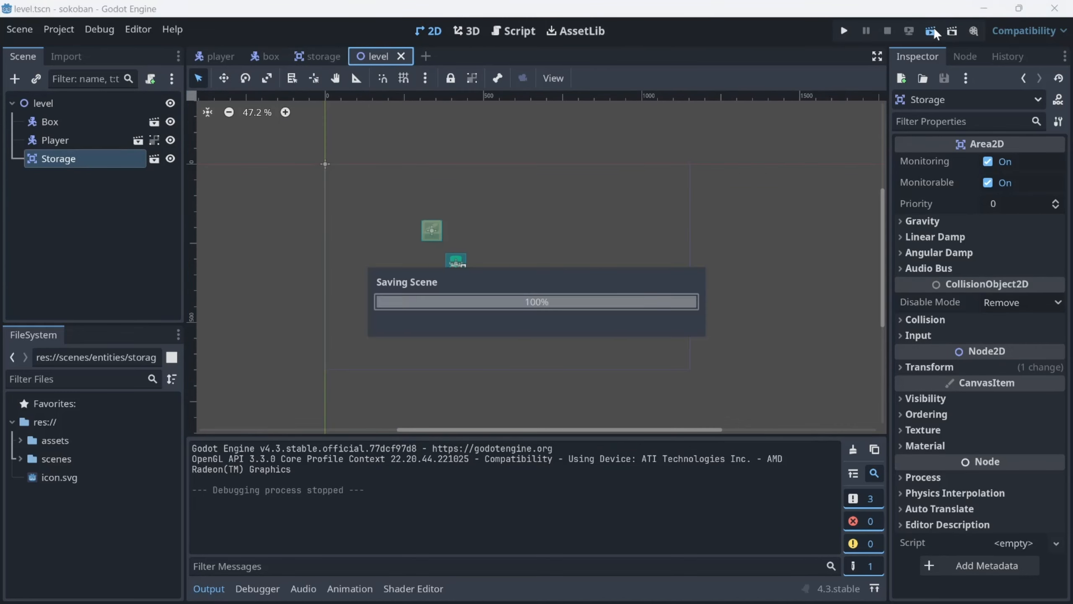
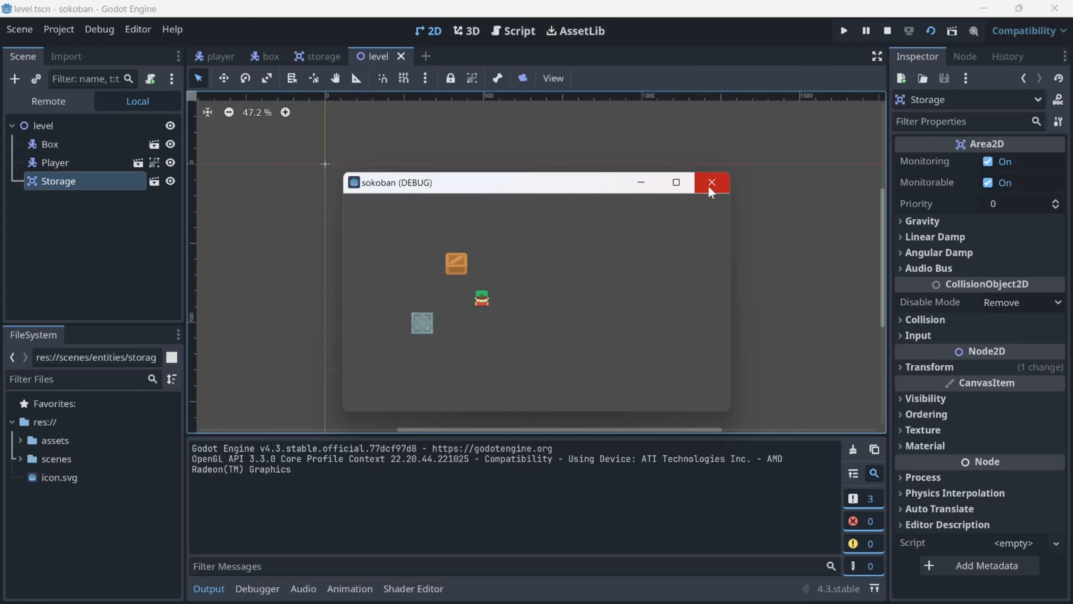
left_click(710, 188)
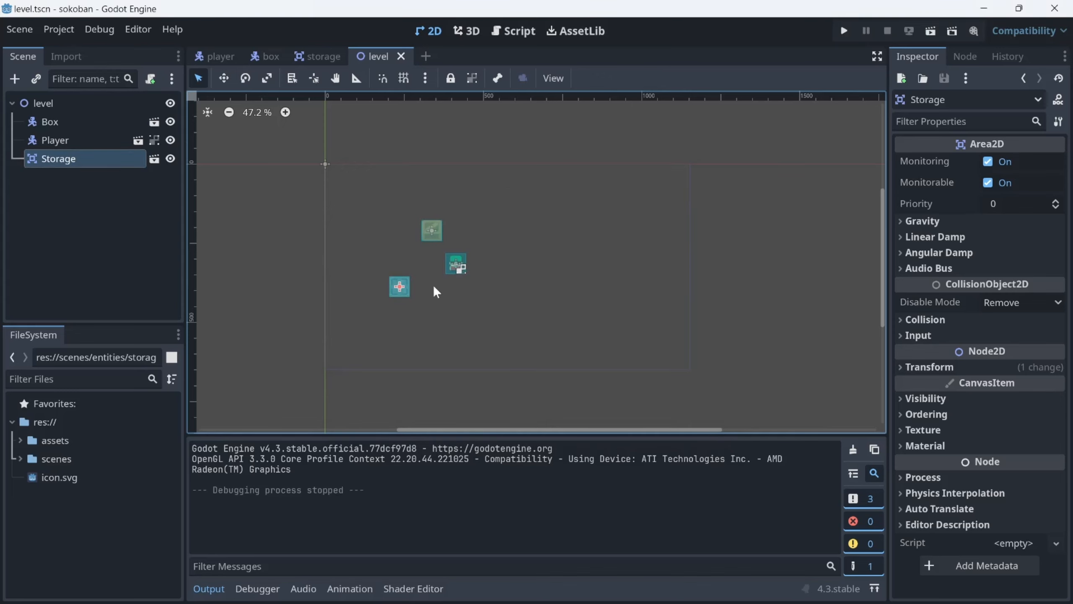
Delete the Box, Player and Storage instances from the level scene together.
left_click(61, 121, "shift")
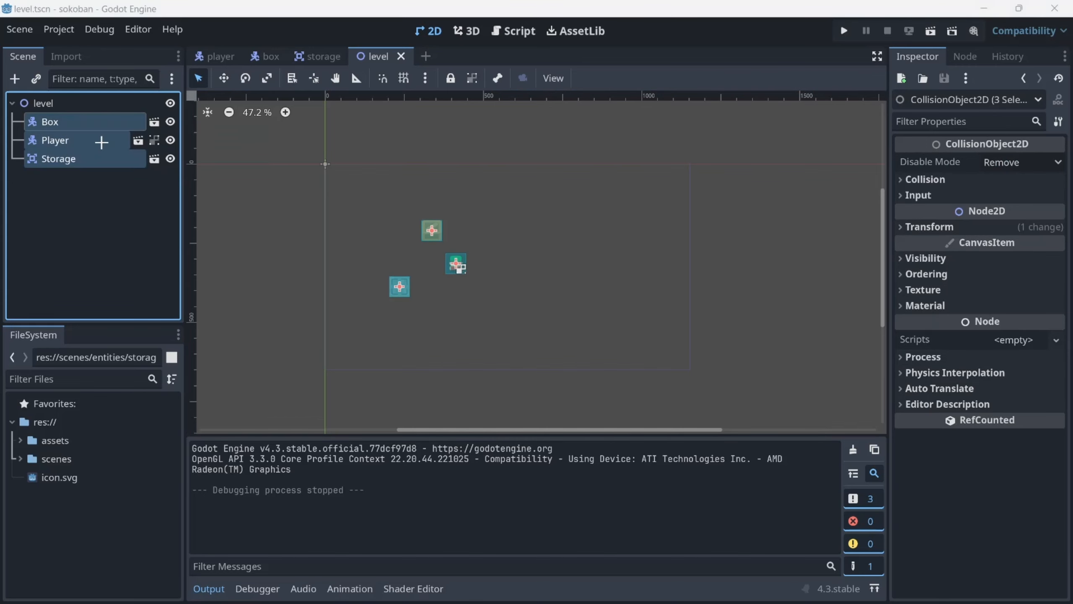
key("super+shift+s")
left_click(596, 22)
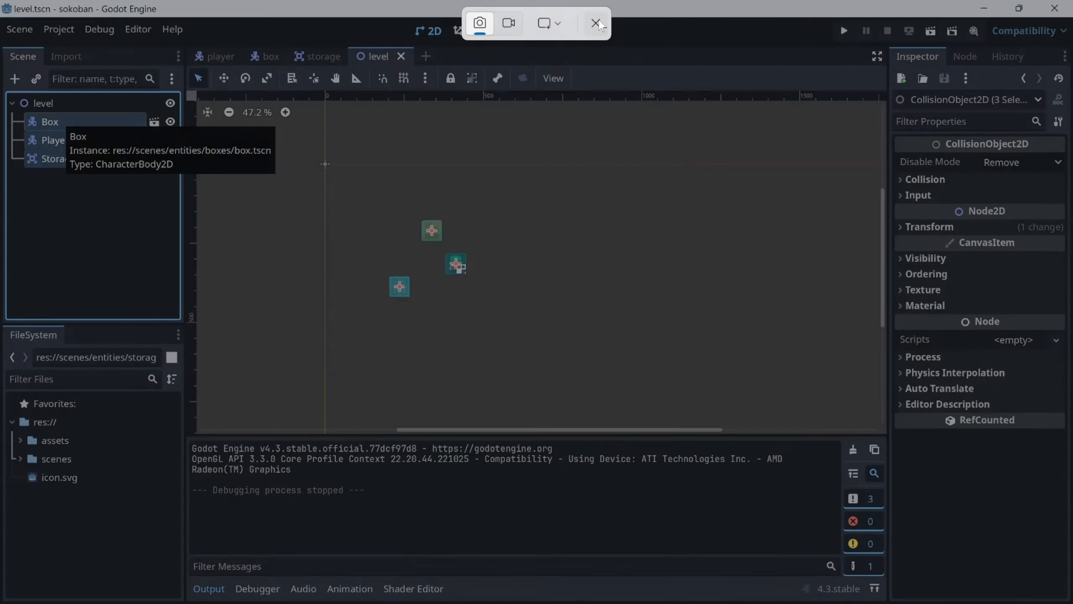
right_click(68, 129)
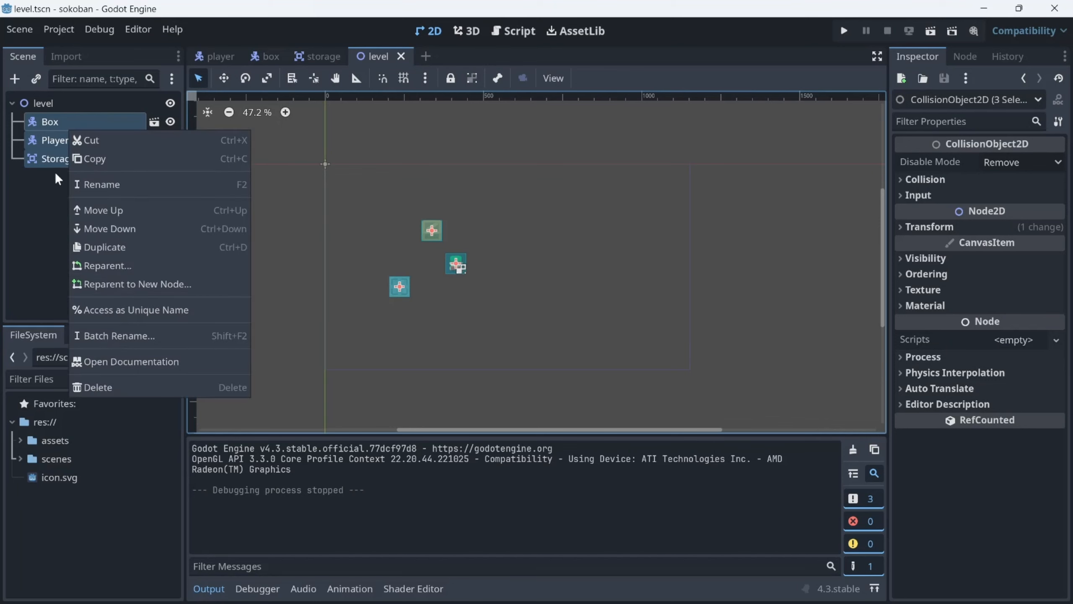
left_click(96, 385)
left_click(492, 325)
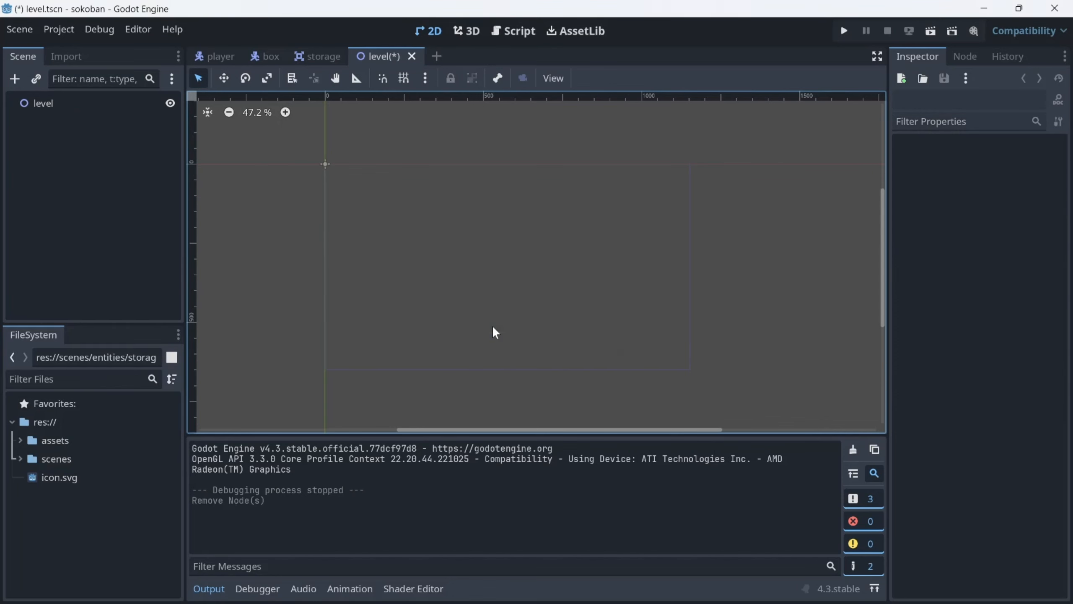
Save the emptied level scene and test-run it, closing the game window.
left_click(38, 110)
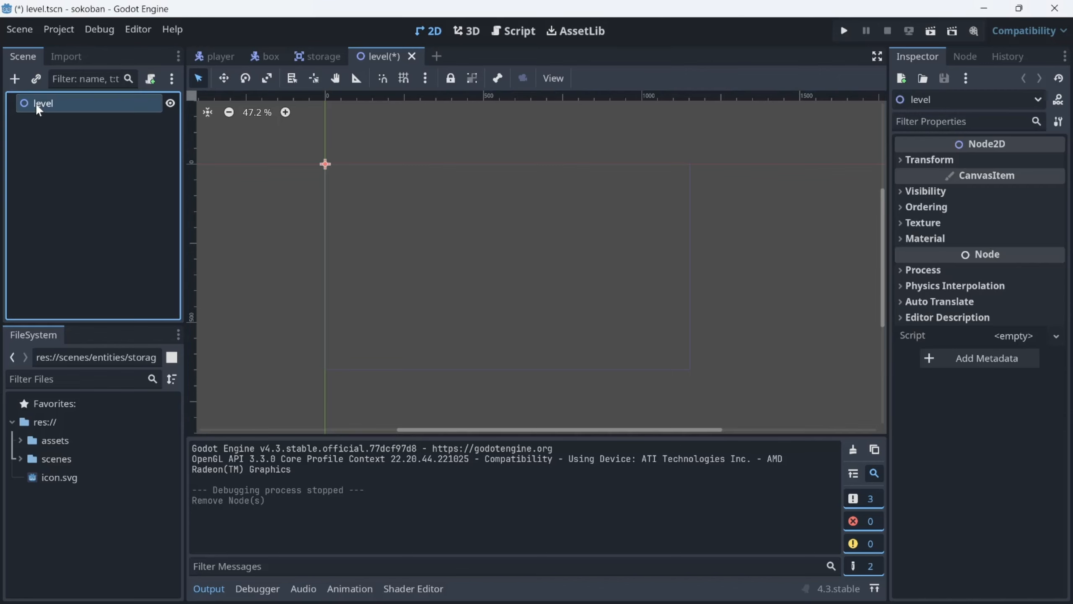
key("ctrl+s")
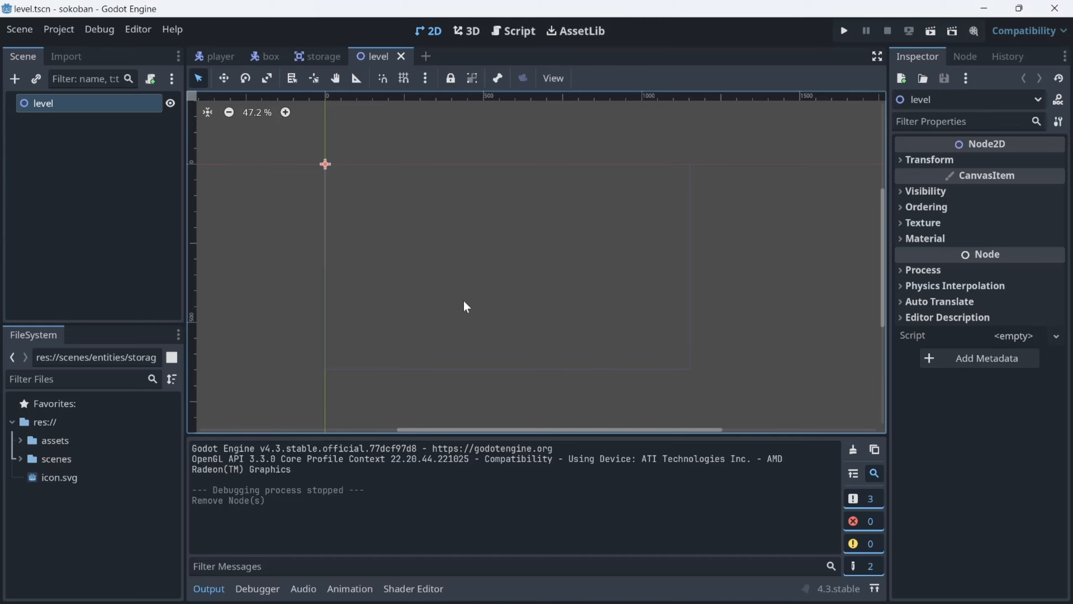
left_click(932, 34)
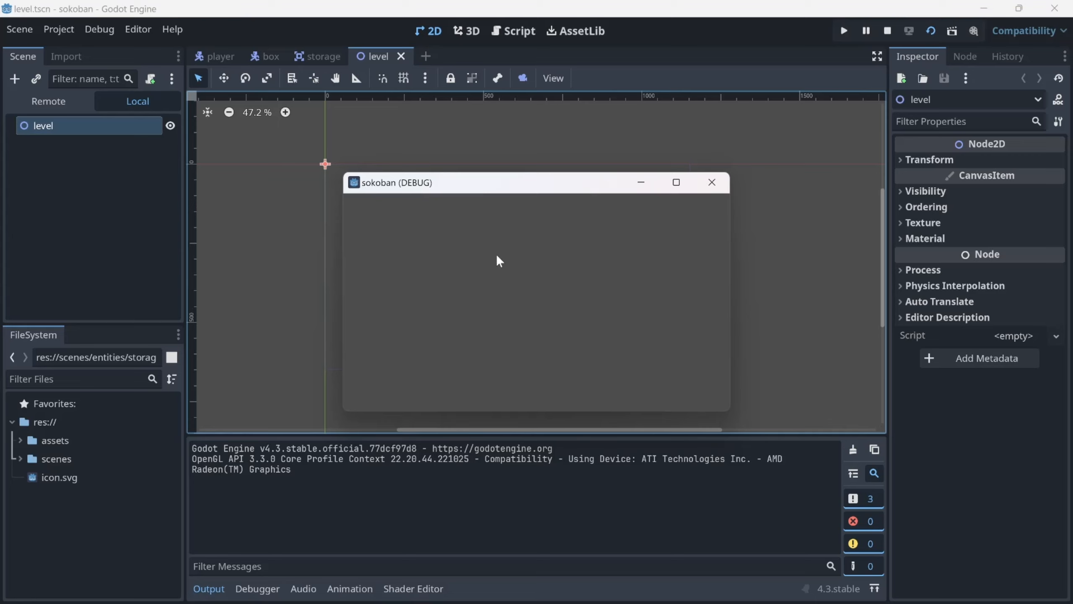
left_click(709, 184)
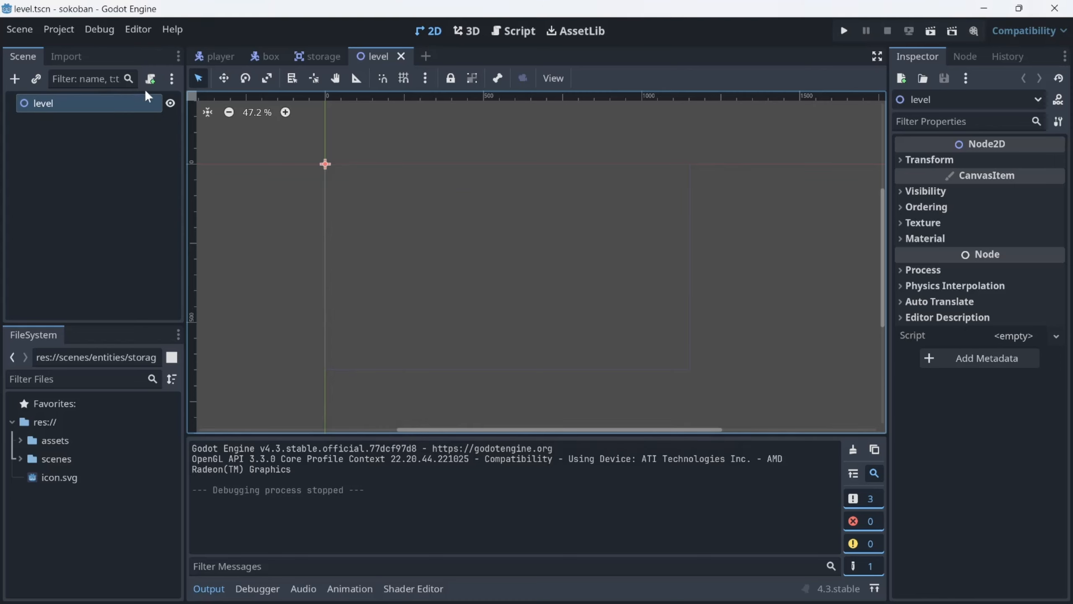
Set the project's boot splash image to res://assets/graphics/boot_splash.png and close the project settings.
left_click(63, 27)
left_click(81, 45)
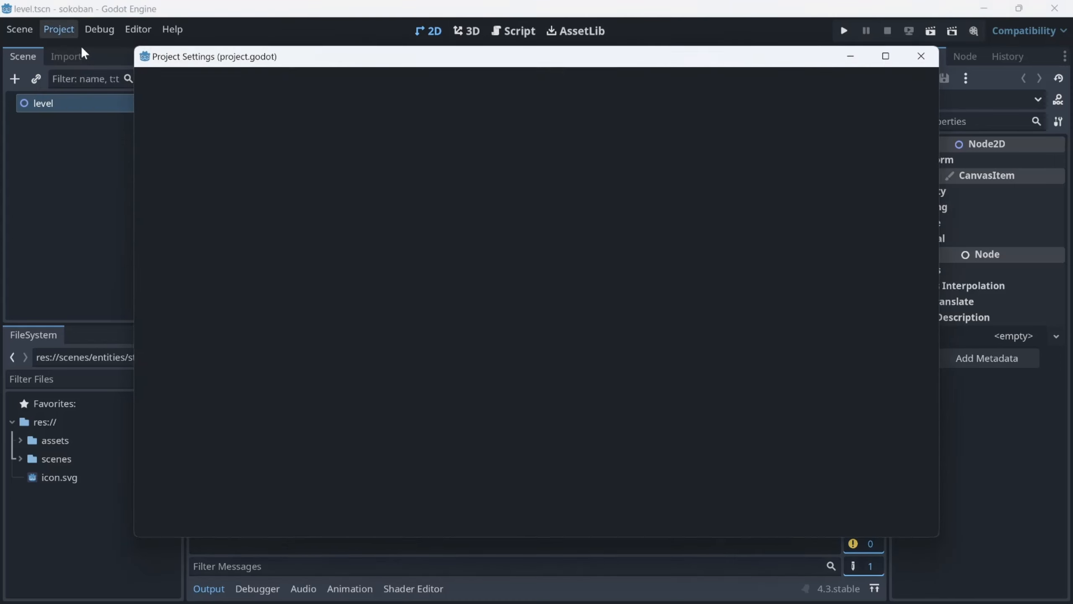
left_click(193, 189)
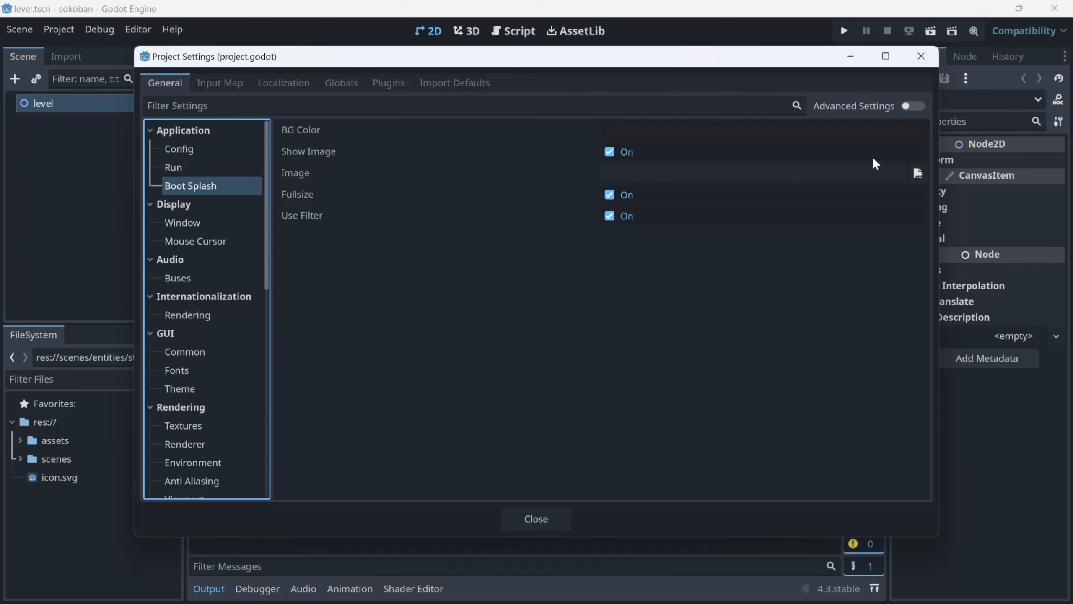
left_click(918, 173)
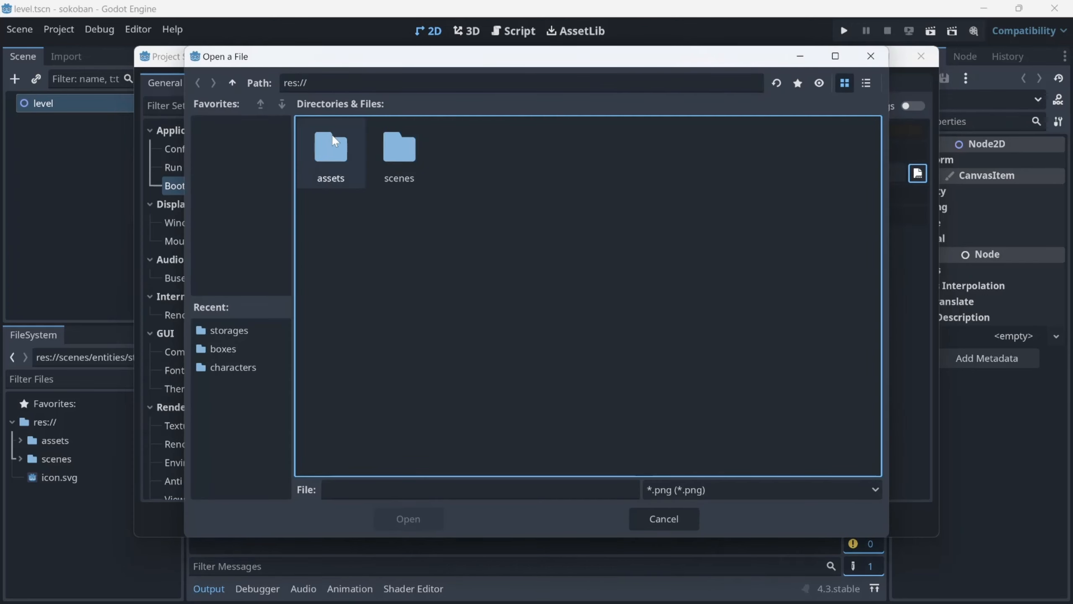
double_click(319, 174)
double_click(402, 160)
double_click(344, 166)
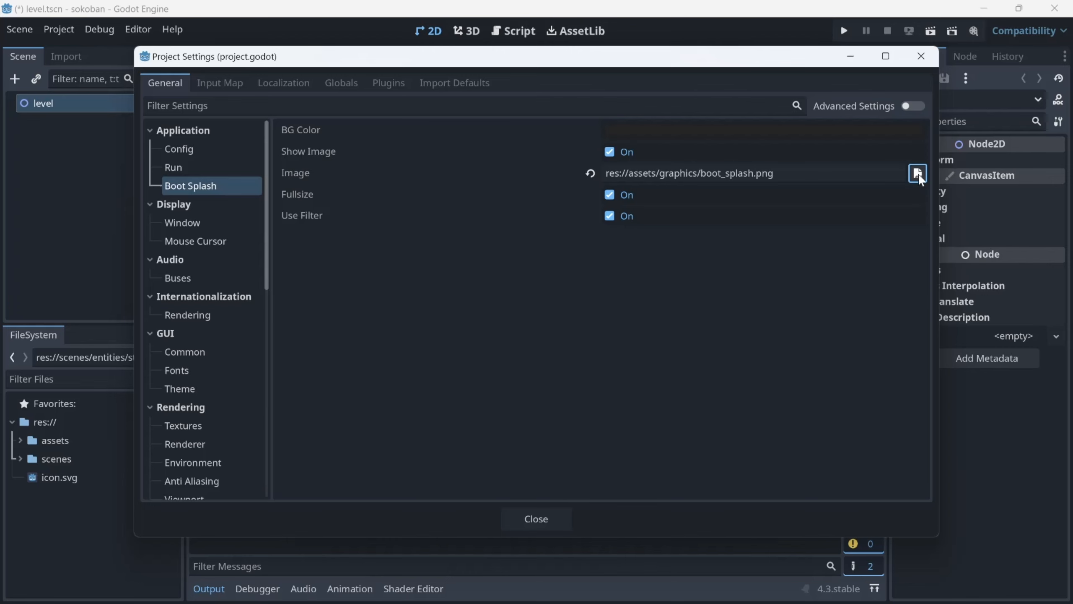
left_click(543, 518)
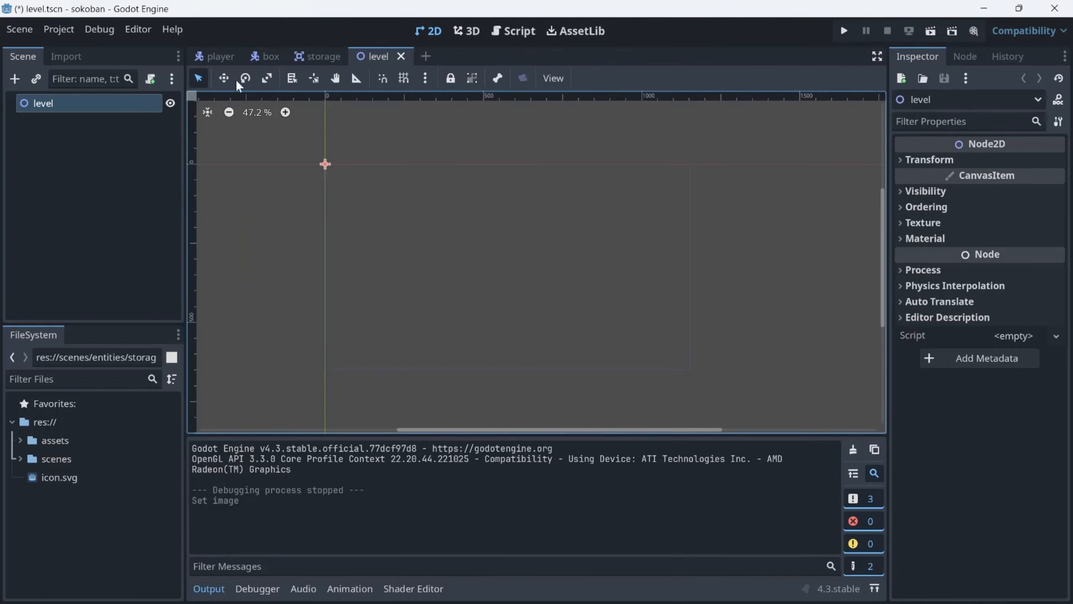
Run the level scene twice to check the boot splash at startup, closing the game window each time.
left_click(934, 28)
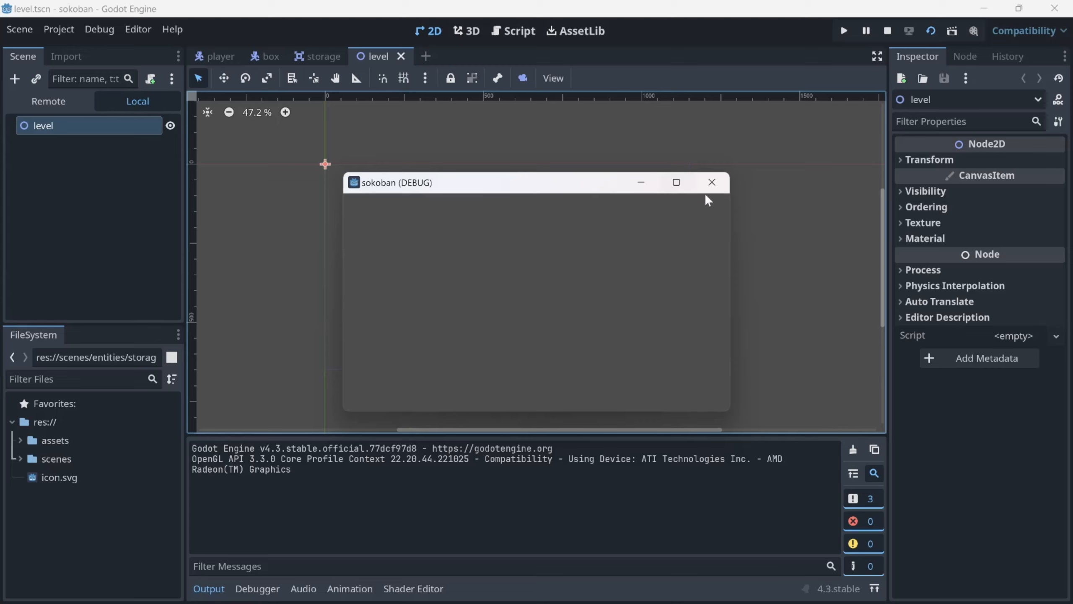
left_click(710, 183)
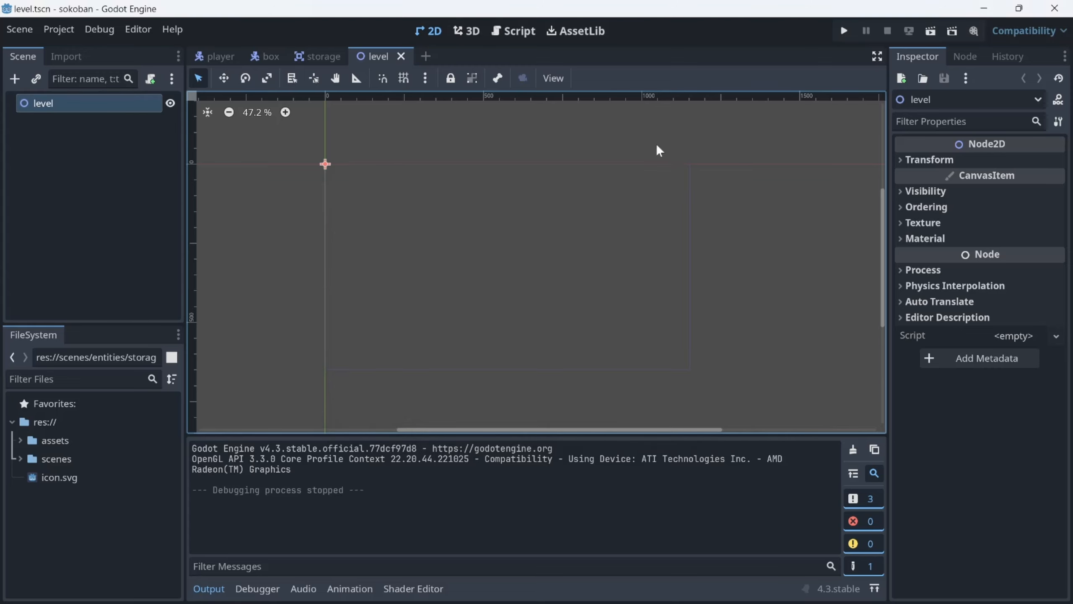
left_click(932, 31)
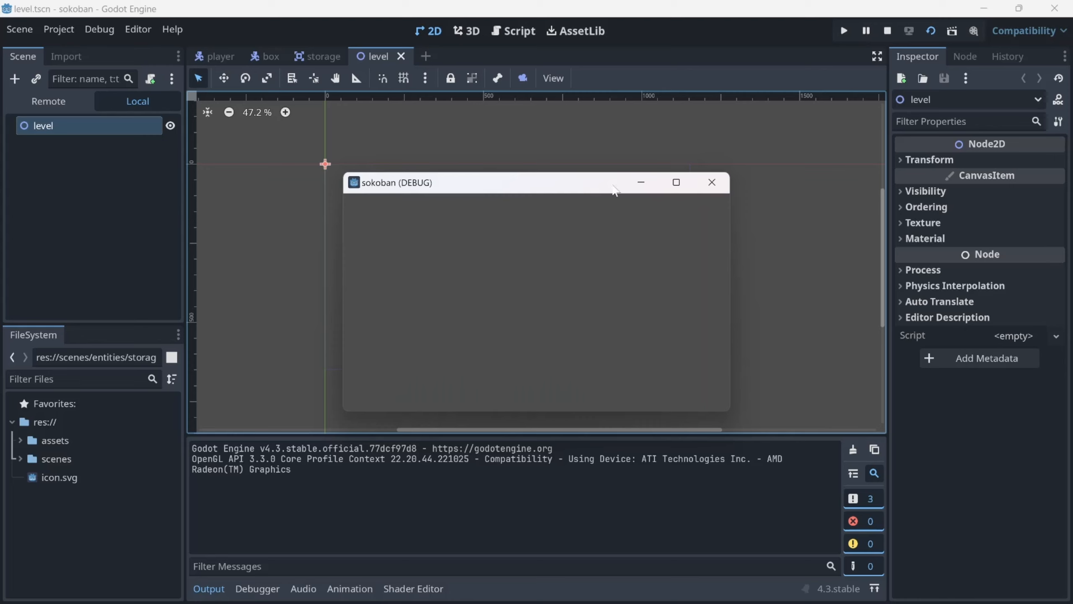
left_click(712, 183)
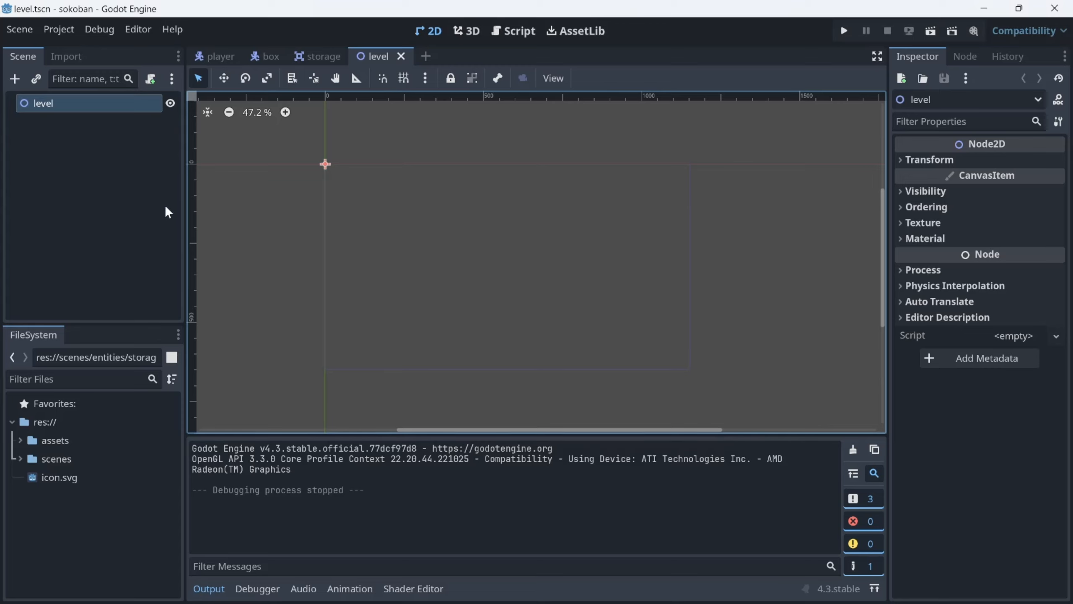
Add a Node2D child under the level root node.
left_click(15, 79)
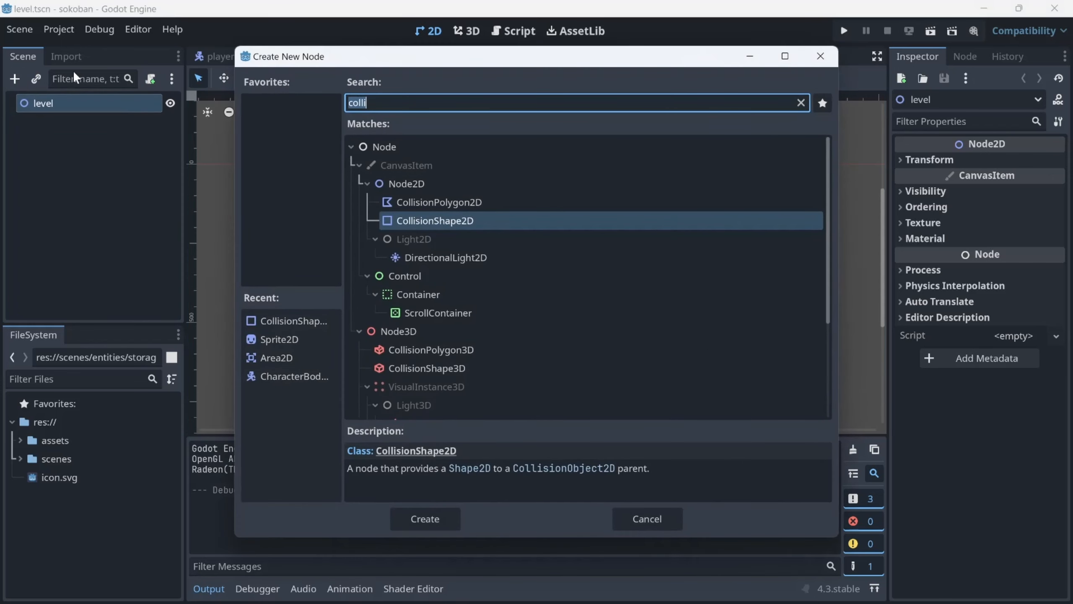
type("node")
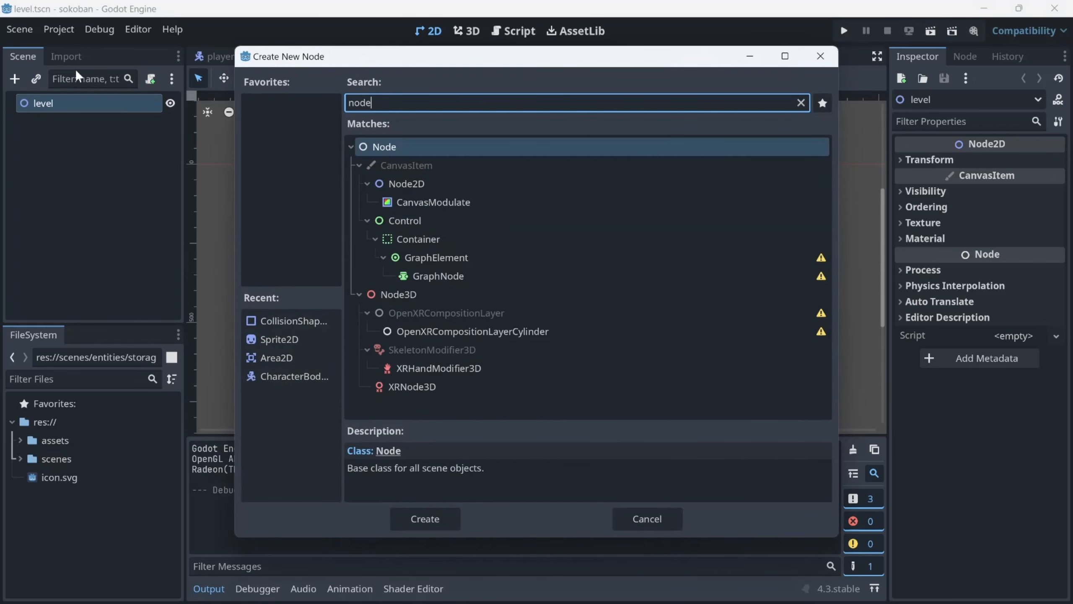
key("Down")
key("Down")
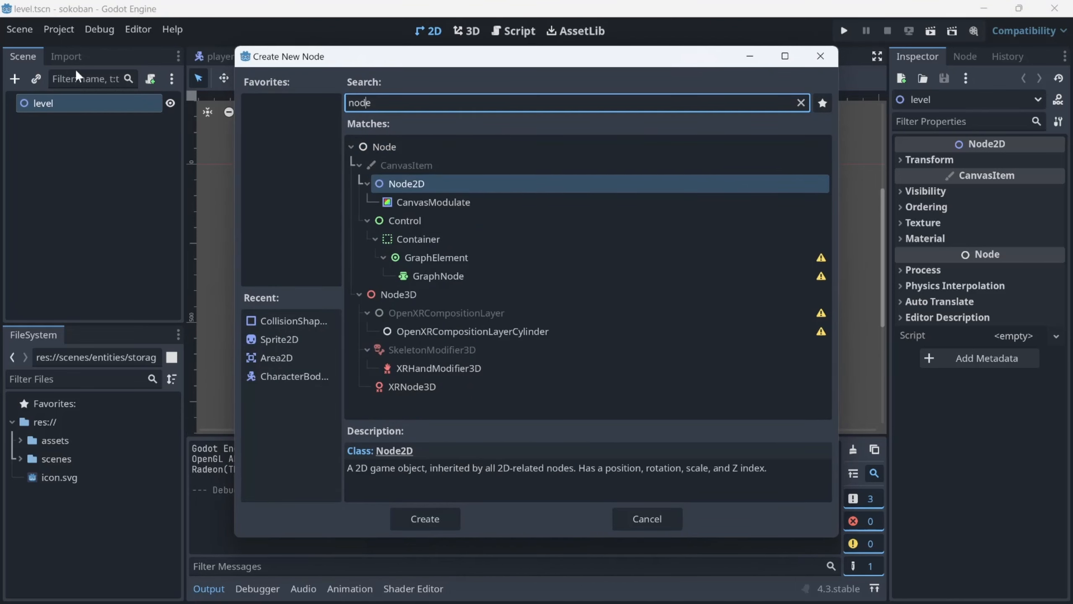
key("Return")
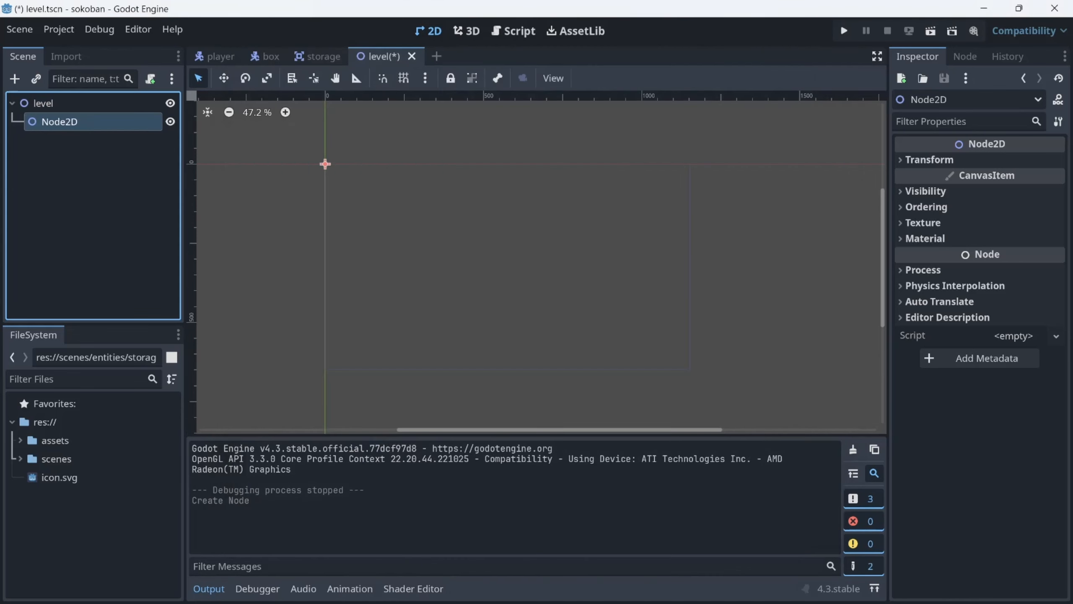
Rename the new Node2D as tilemap and save the level scene.
double_click(74, 120)
key("shift+Left")
key("shift+Left")
key("shift+Left")
key("shift+Left")
key("shift+Left")
key("shift+Left")
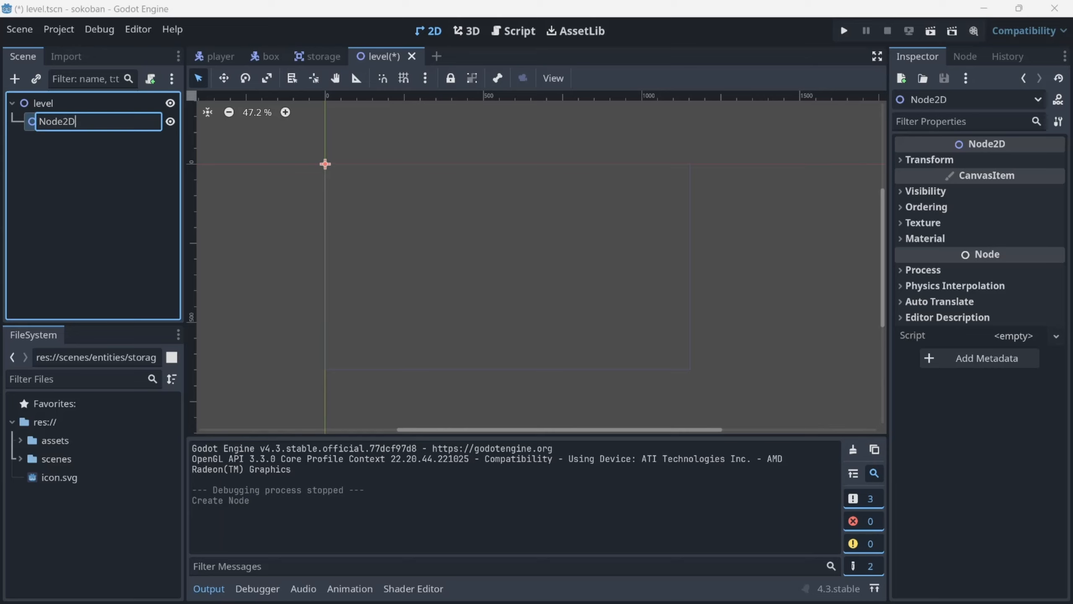
type("tilemap")
key("Return")
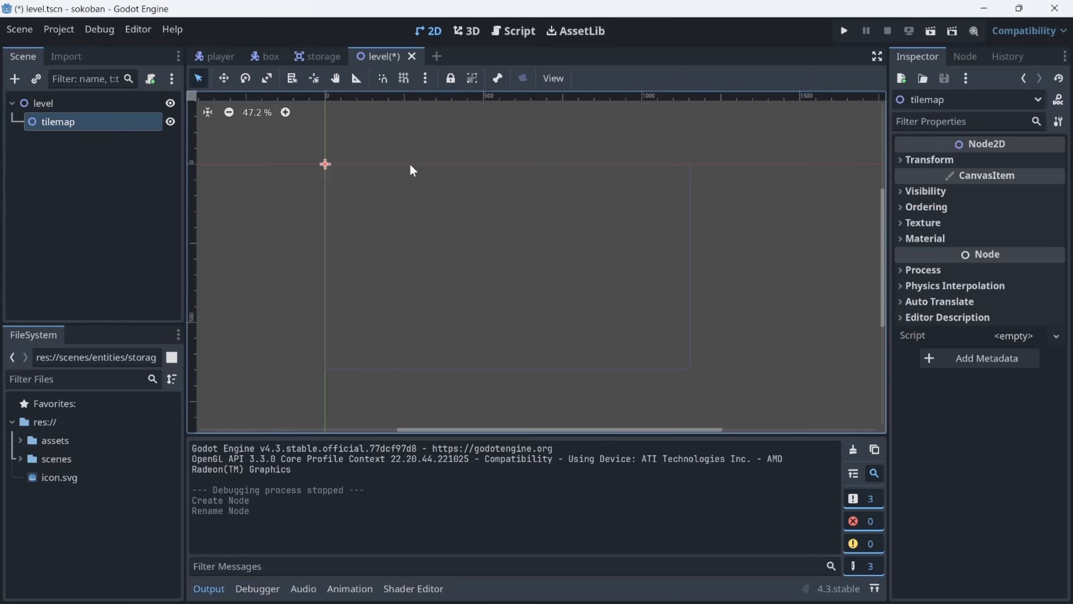
key("ctrl+s")
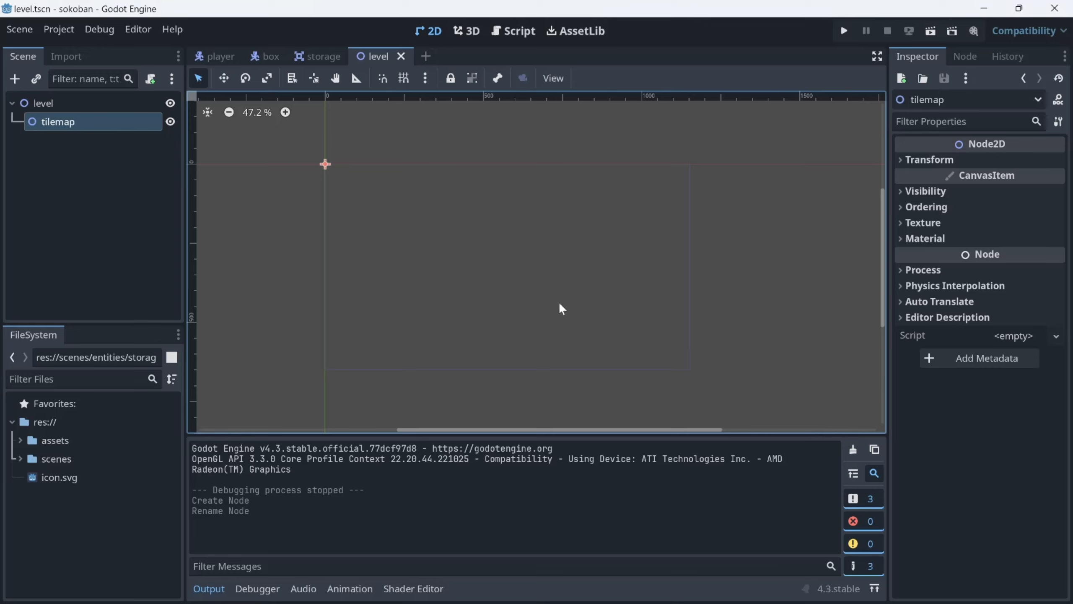
Add a TileMapLayer child under the tilemap node and duplicate it to get a second layer.
left_click(220, 591)
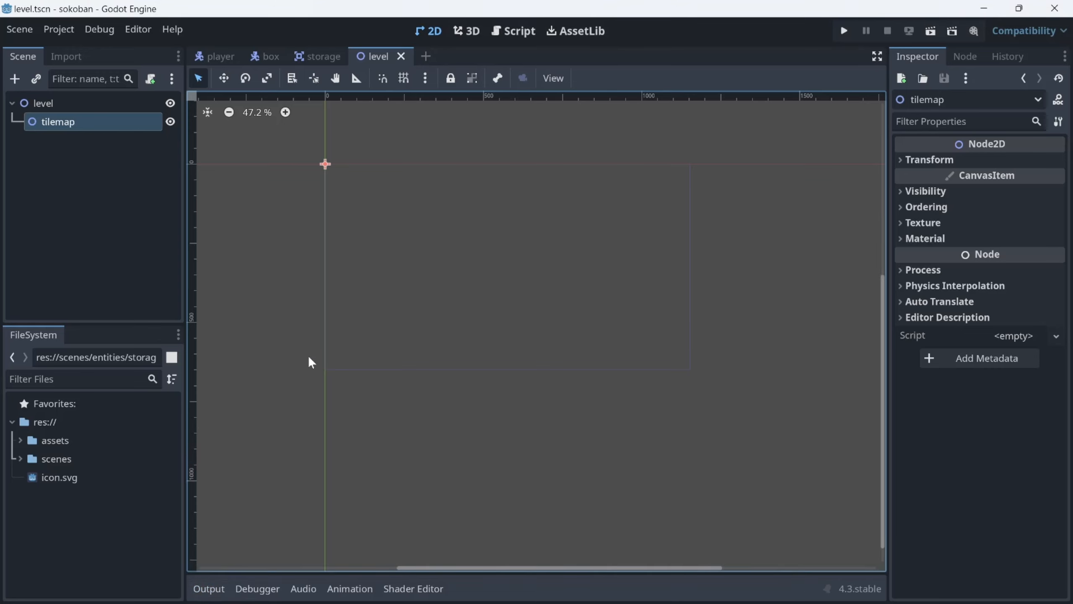
scroll(318, 241, "up", 2)
middle_click_drag(395, 238, 369, 293)
left_click(67, 125)
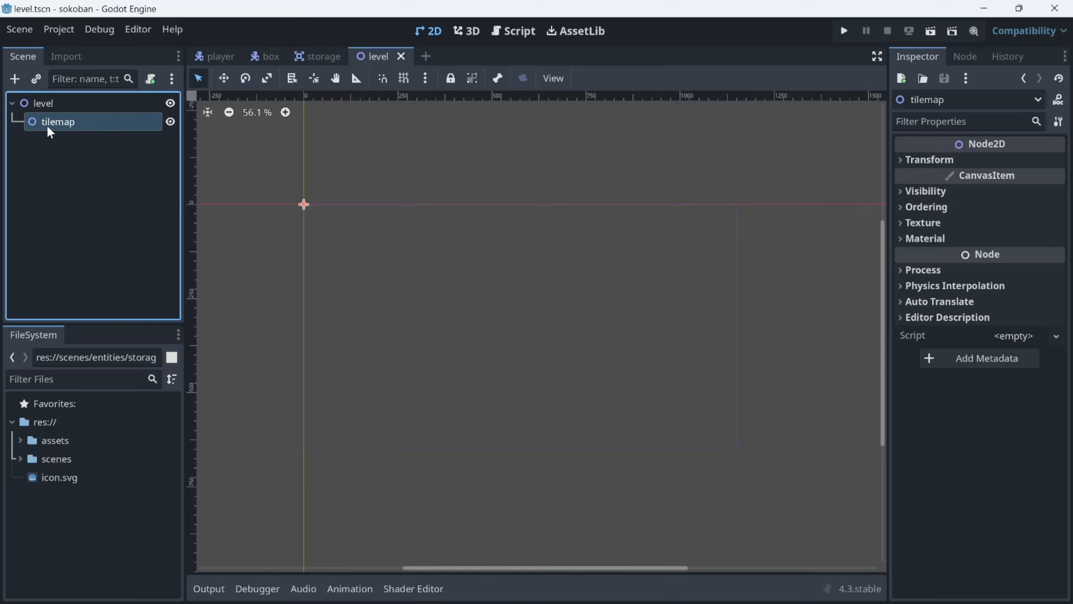
left_click(20, 81)
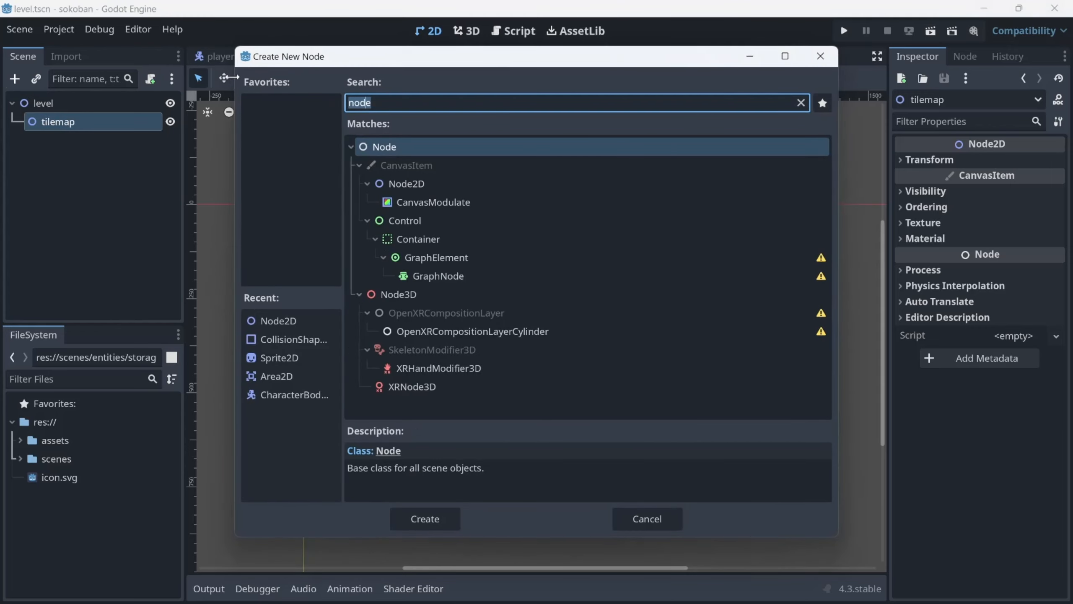
type("tile")
key("Down")
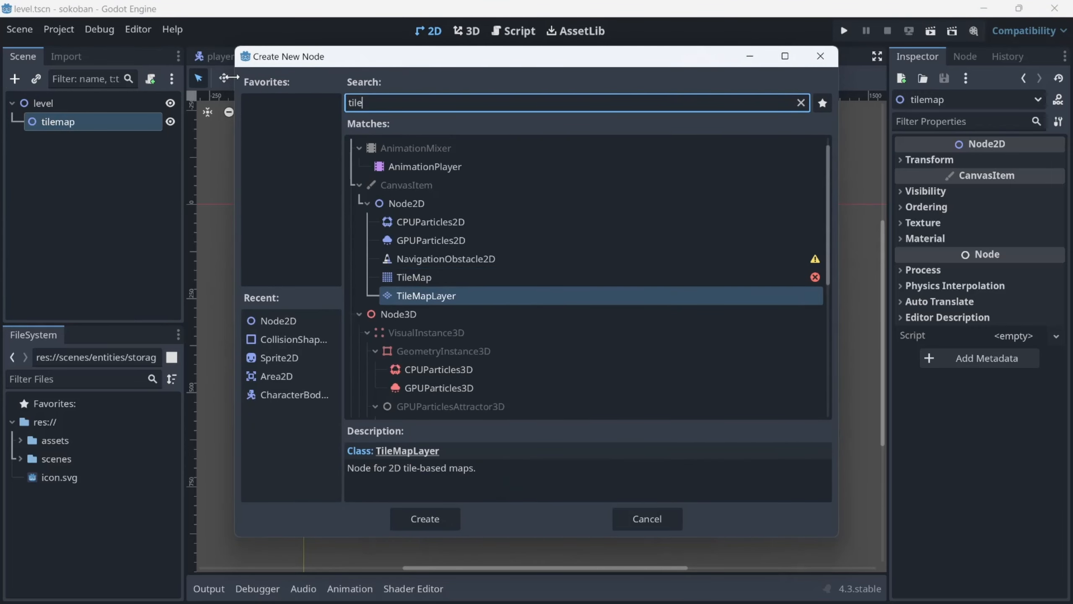
key("Return")
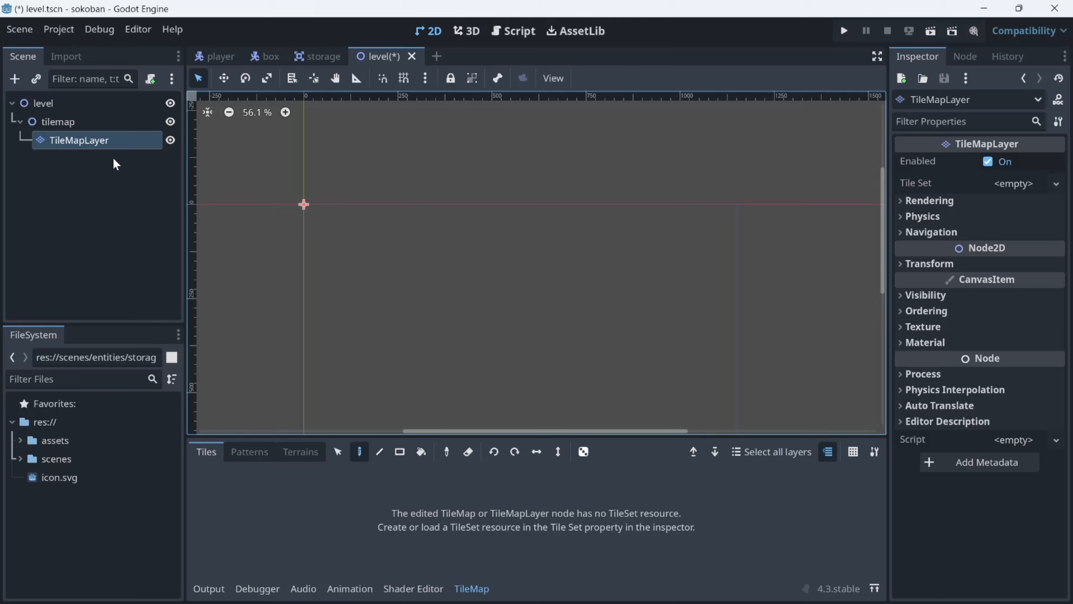
key("ctrl+d")
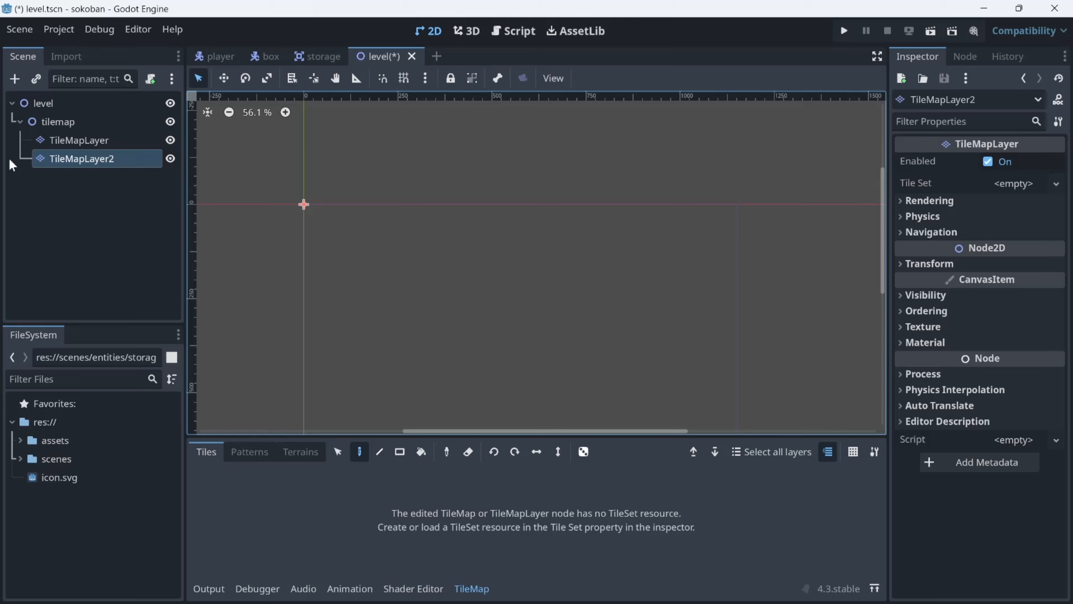
Duplicate the first TileMapLayer once more and delete that extra copy.
left_click(113, 137)
right_click(114, 136)
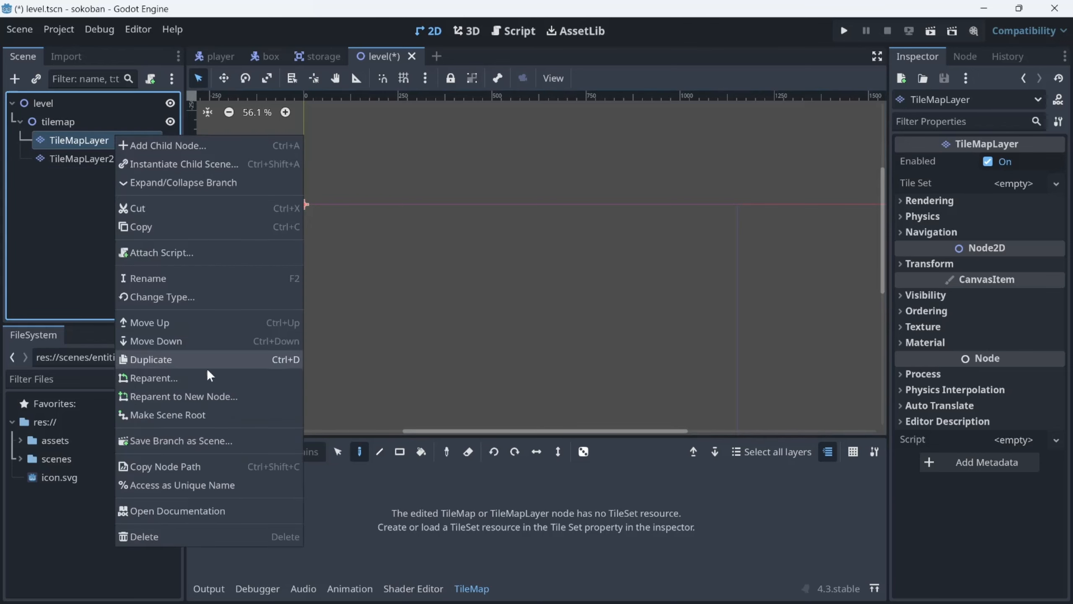
left_click(217, 356)
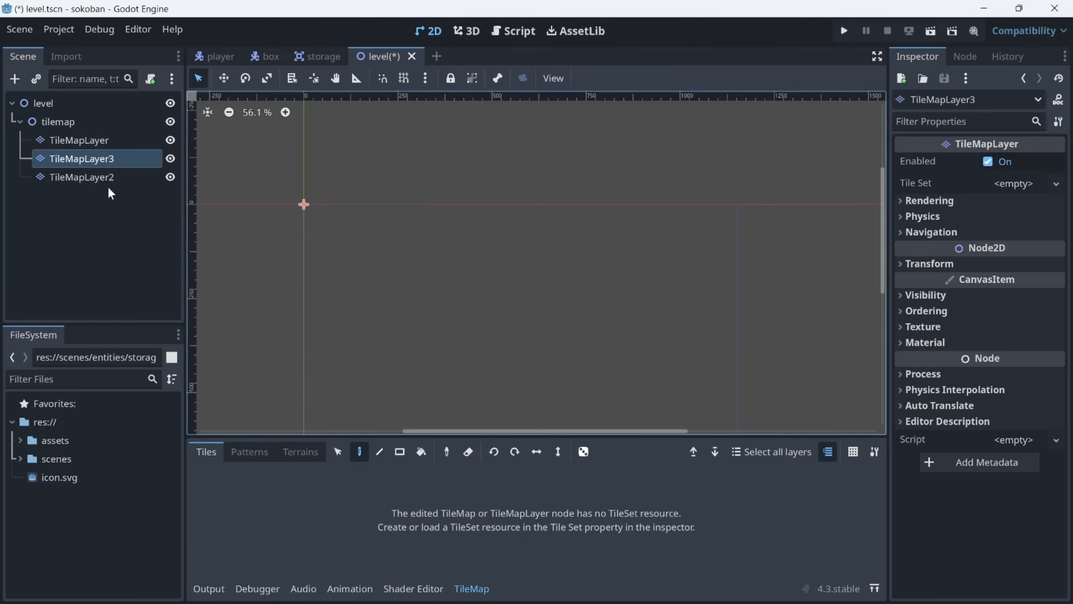
right_click(87, 161)
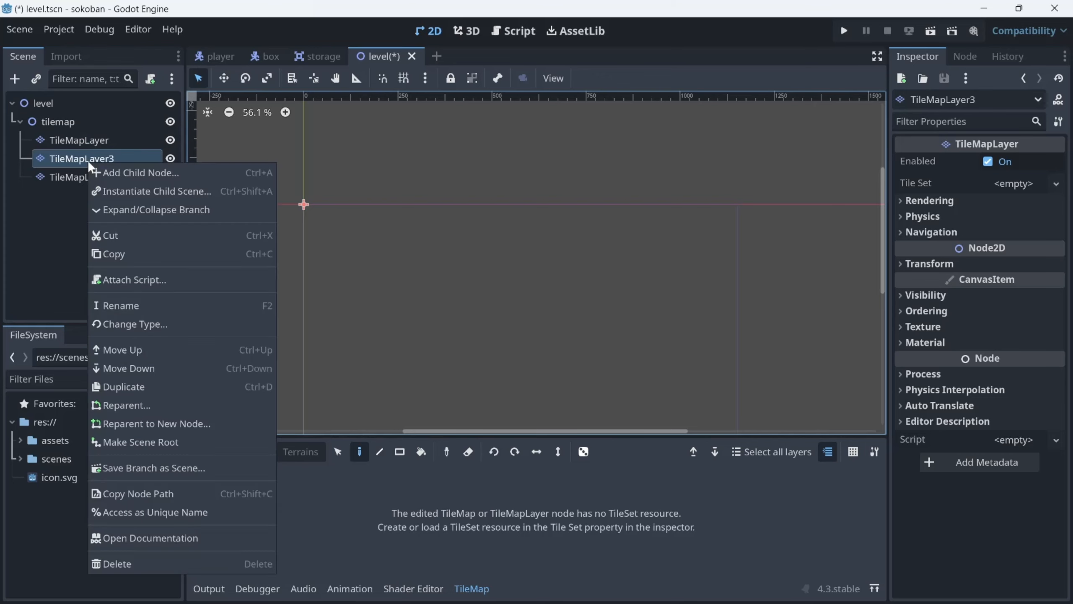
left_click(161, 562)
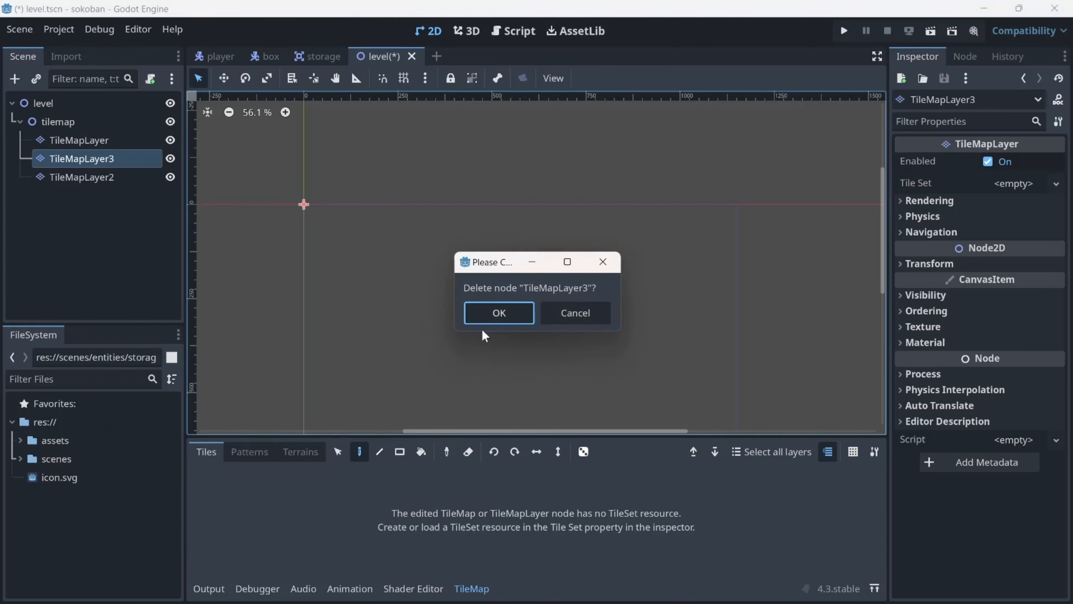
left_click(488, 313)
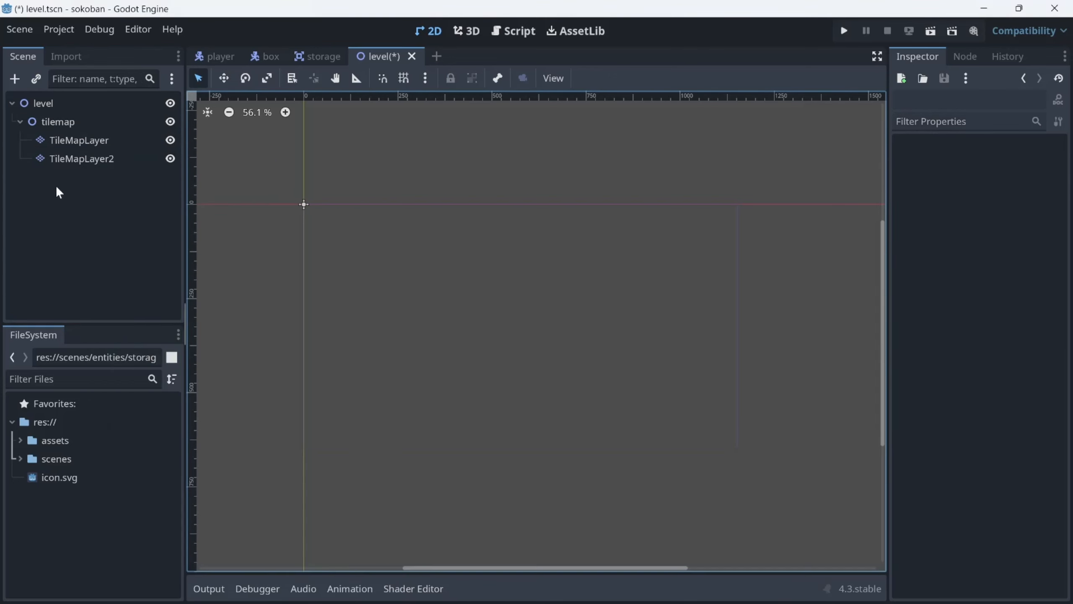
Assign a new TileSet to the first TileMapLayer and expand its properties.
left_click(69, 144)
left_click(73, 157)
left_click(79, 141)
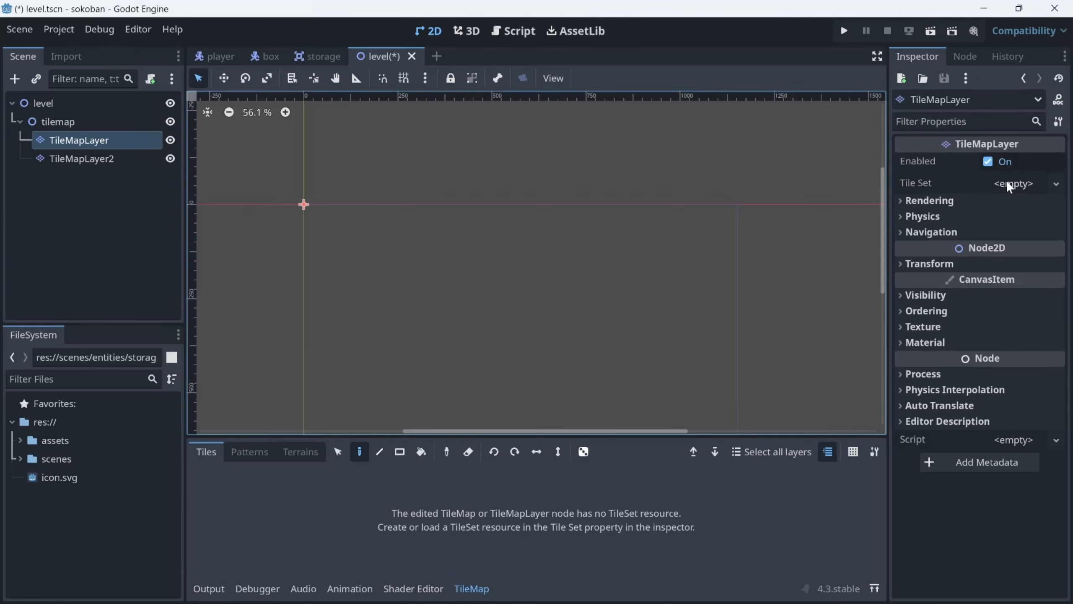
left_click(1056, 186)
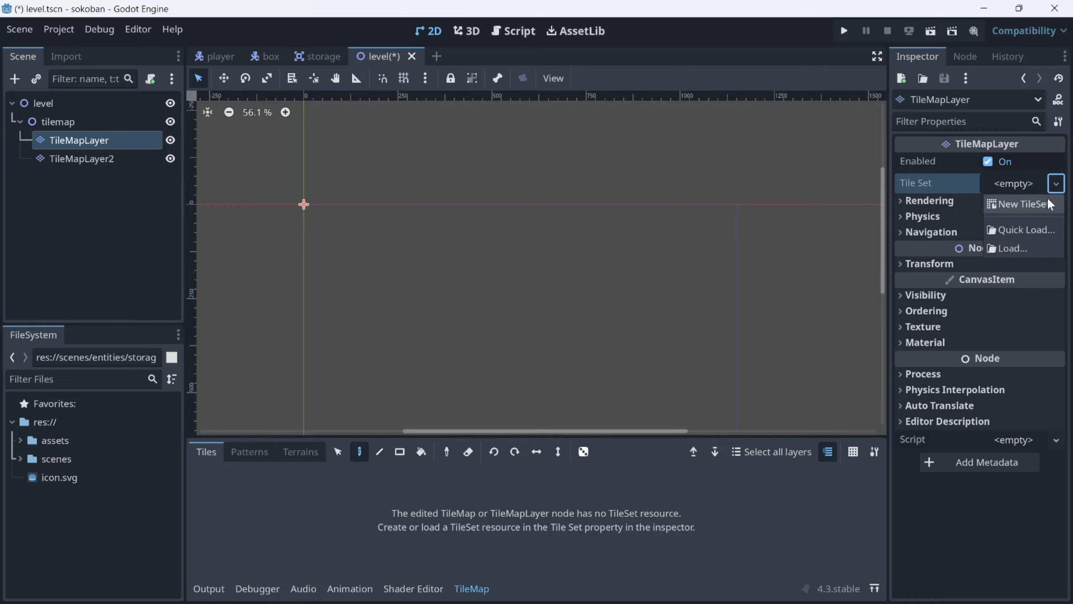
left_click(1050, 204)
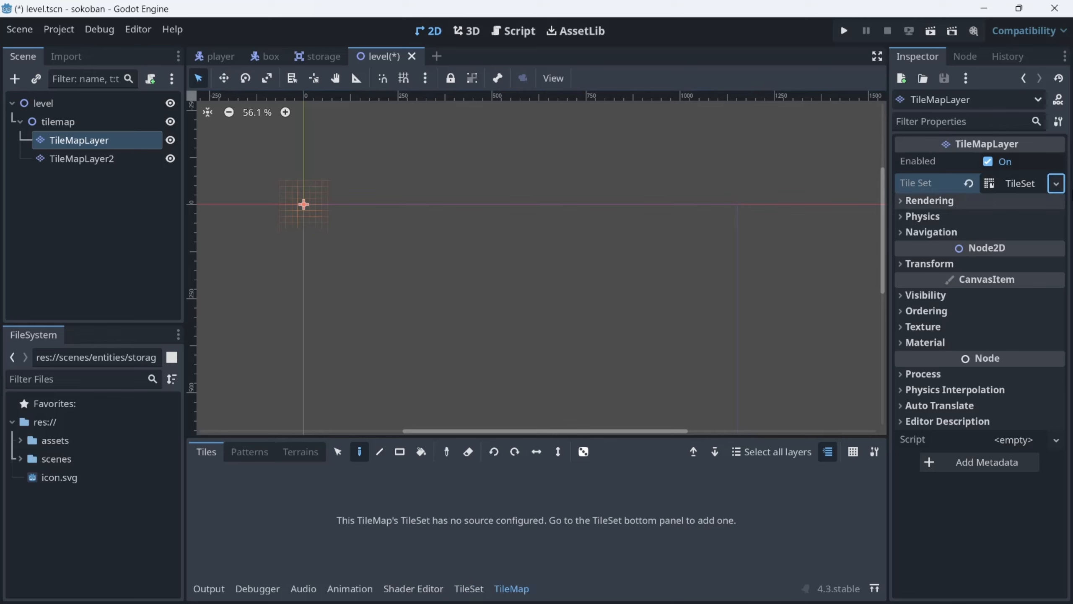
left_click(1013, 185)
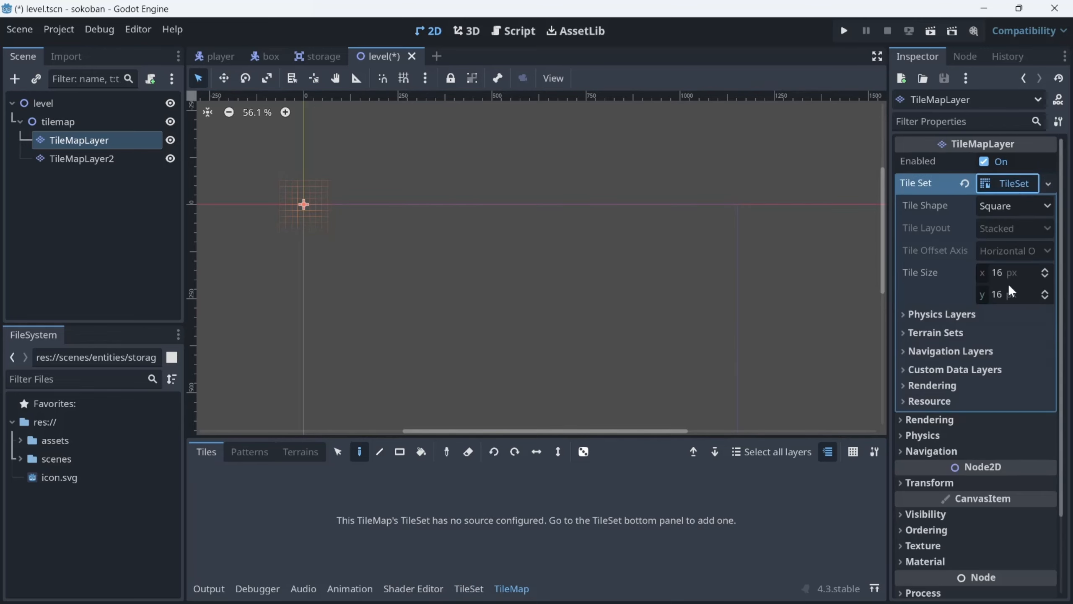
Set the tile set's tile size to 64 px in both x and y.
left_click(1003, 278)
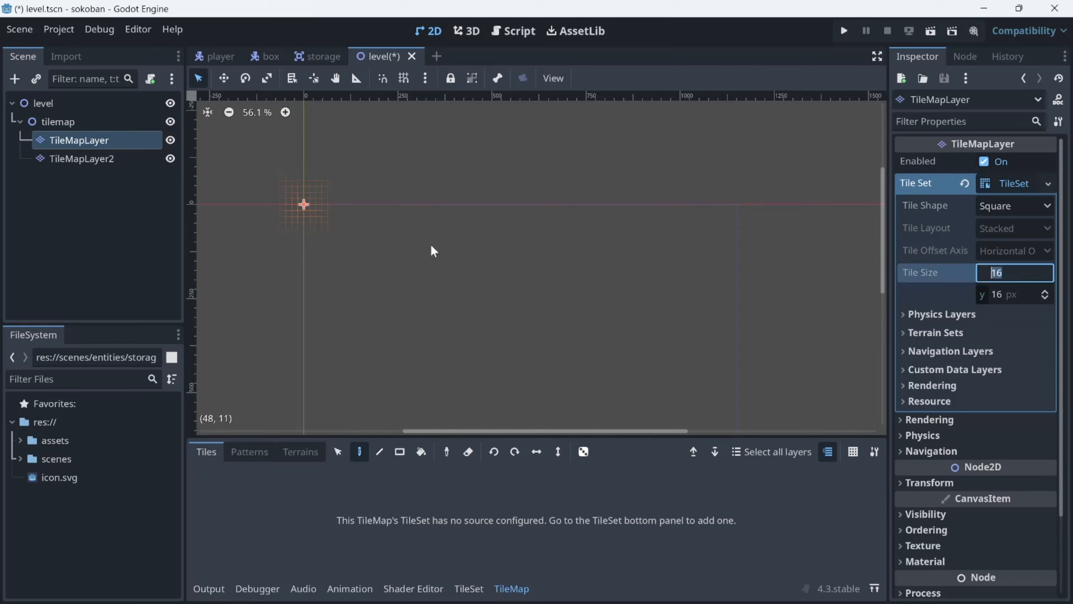
scroll(311, 197, "up", 1)
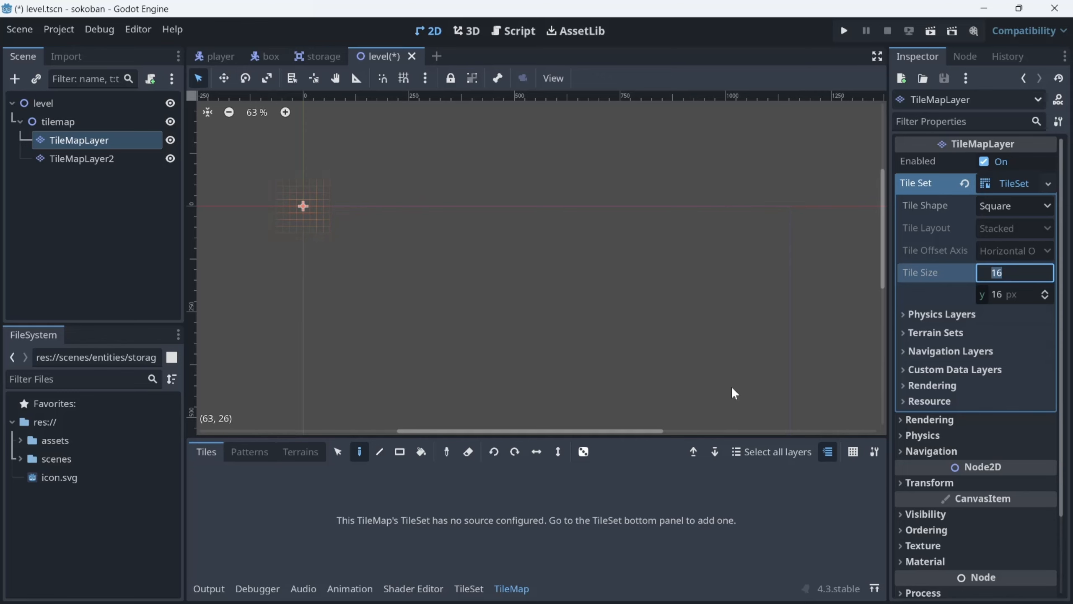
scroll(731, 385, "down", 1)
middle_click_drag(731, 385, 712, 292)
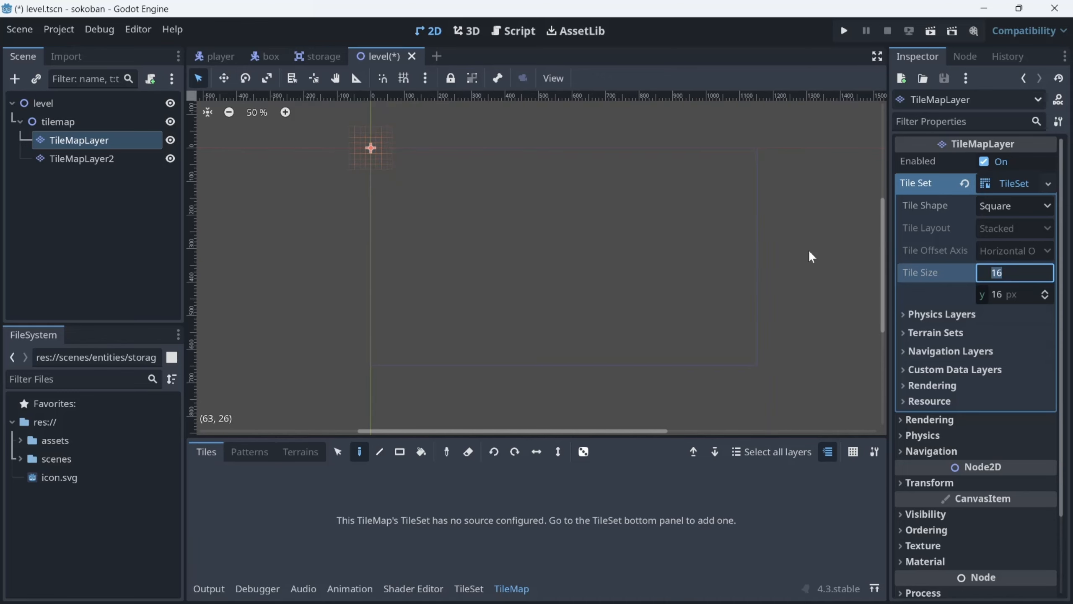
type("64")
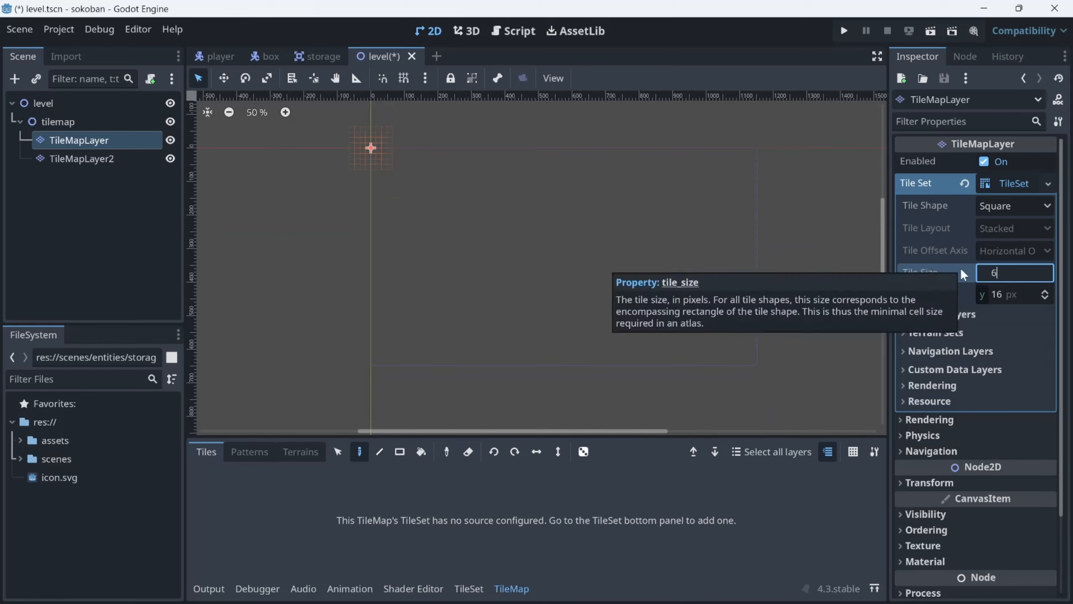
key("Tab")
type("64")
key("Return")
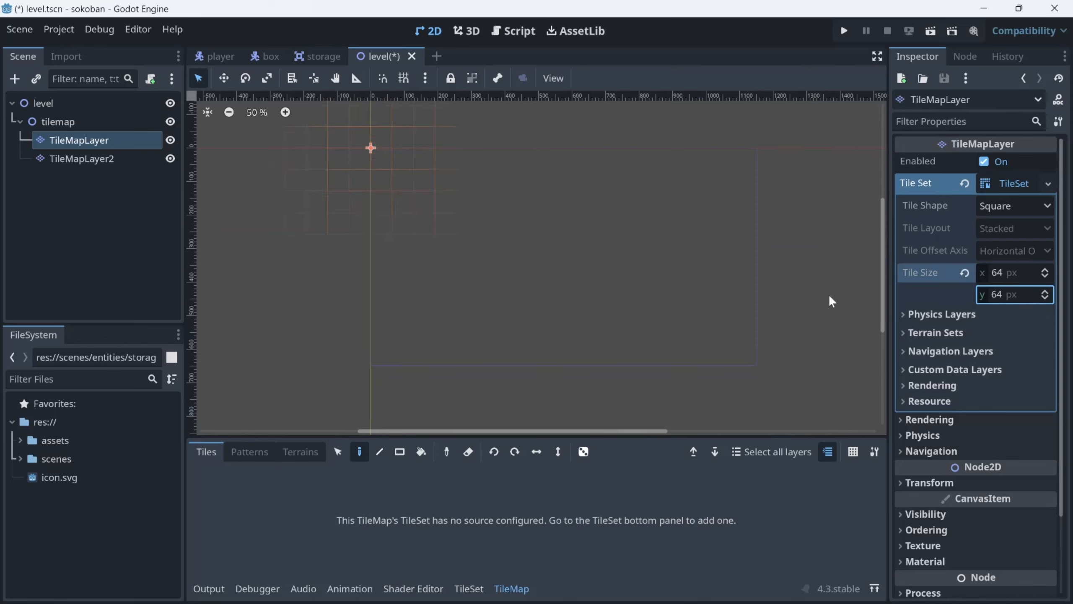
scroll(409, 206, "up", 1)
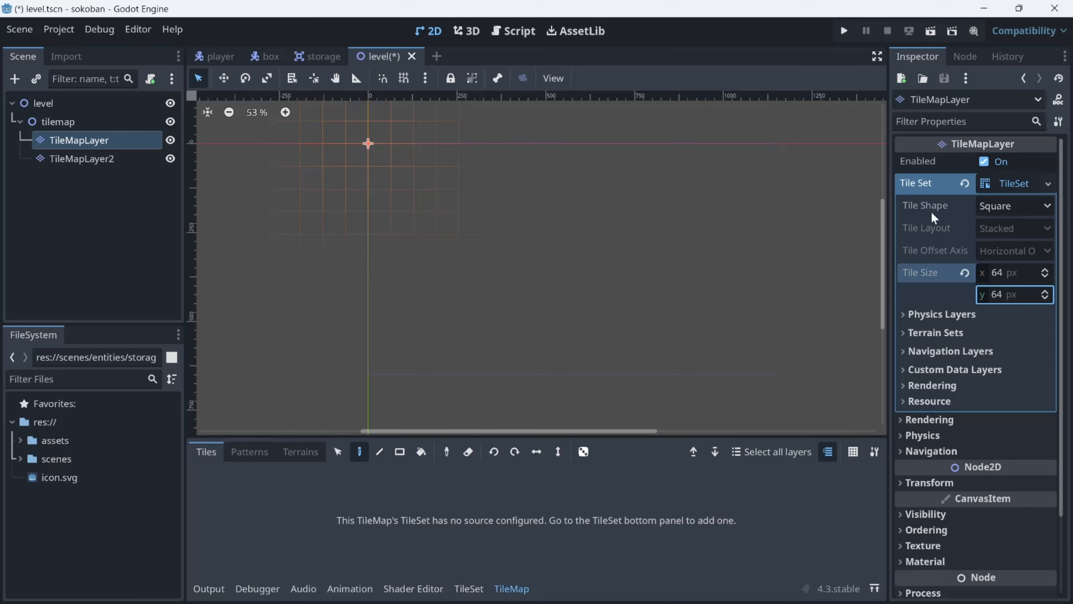
Try the Isometric and Half-Offset Square tile shapes on the tile set.
left_click(989, 207)
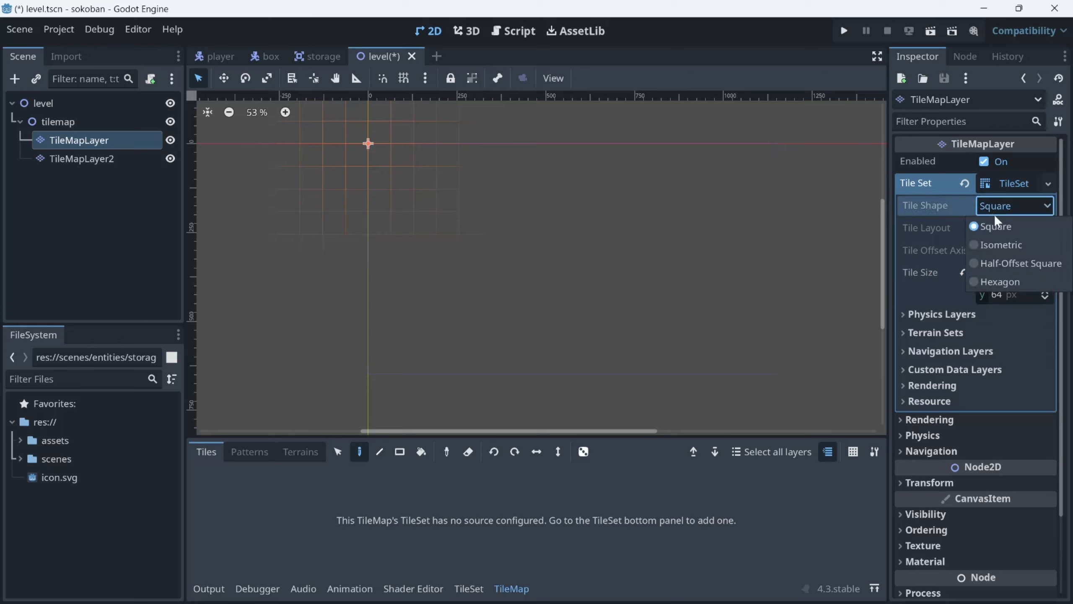
left_click(1002, 245)
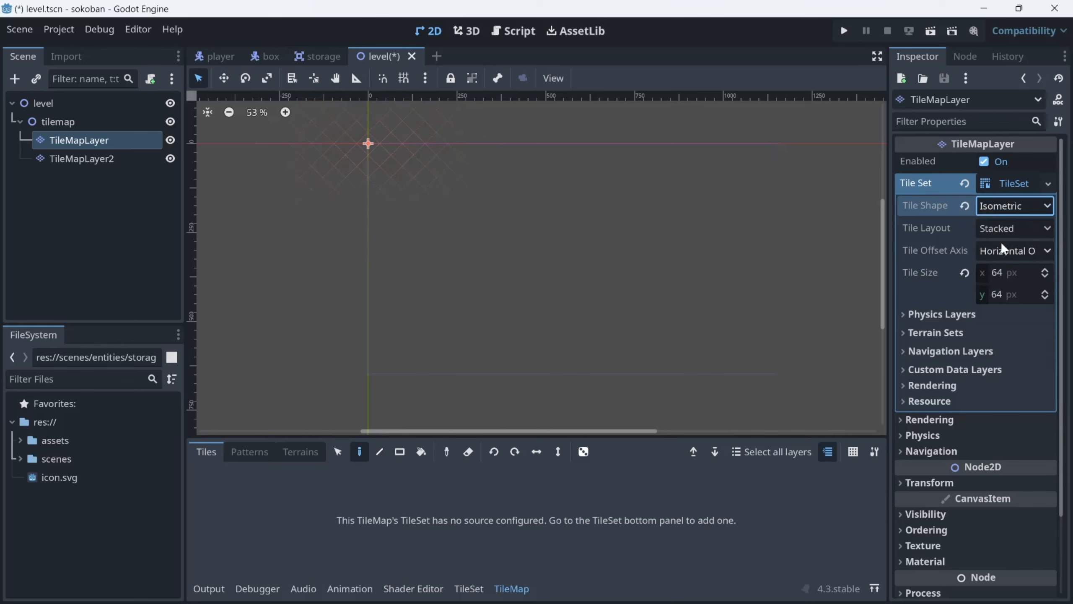
scroll(385, 205, "up", 1)
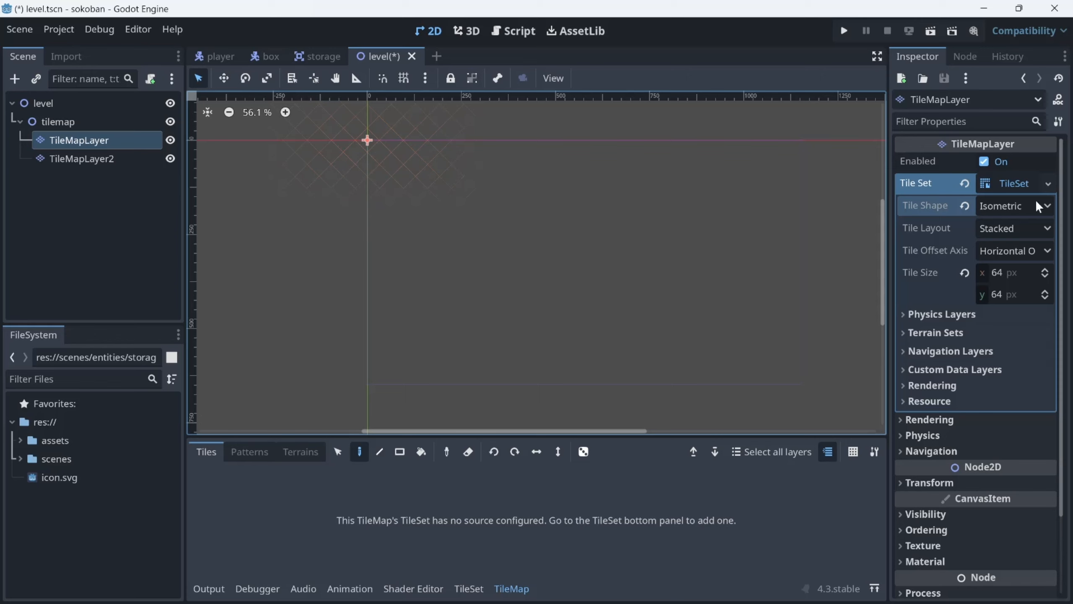
left_click(1000, 211)
left_click(1000, 265)
Set the tile set's tile shape to Hexagon and inspect the grid up close.
left_click(1028, 206)
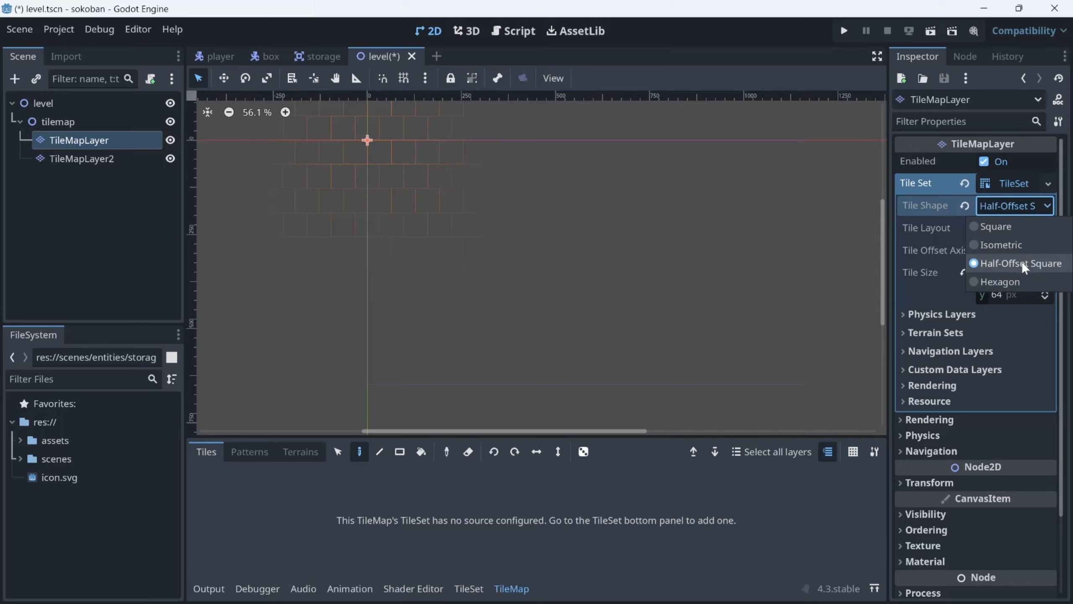
left_click(1020, 280)
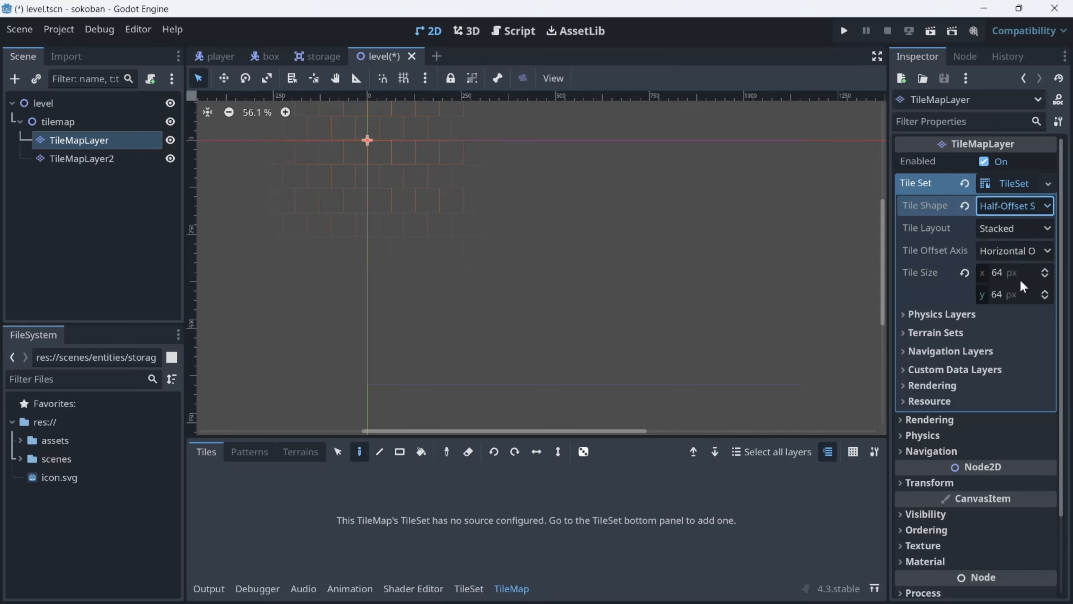
scroll(394, 151, "up", 3)
scroll(394, 163, "up", 1)
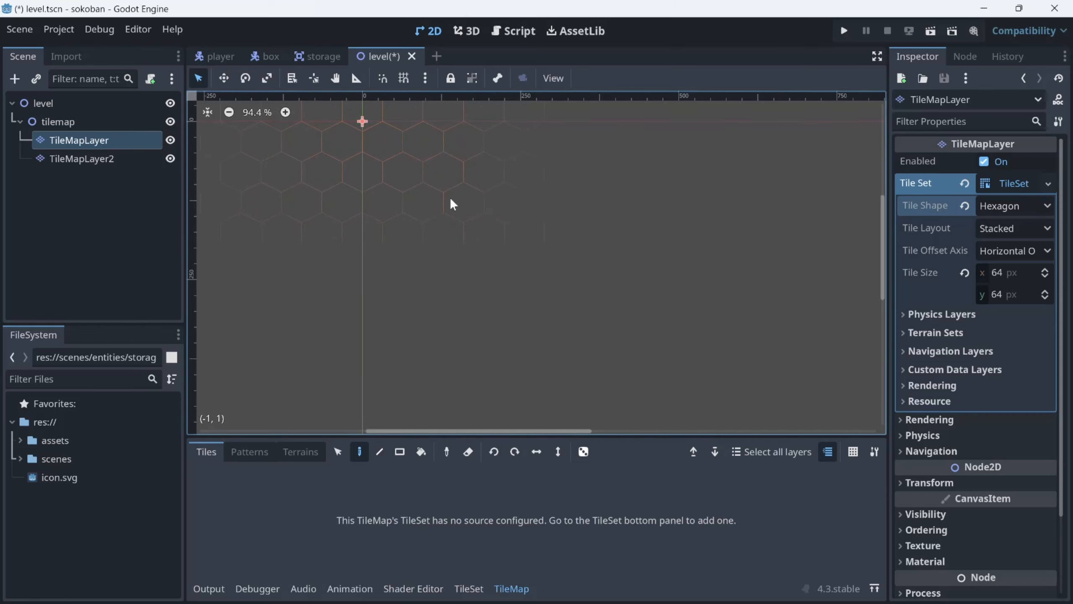
Try the Stacked Offset and Stairs Right tile layouts on the hexagonal tile set.
left_click(1003, 208)
left_click(954, 214)
left_click(987, 229)
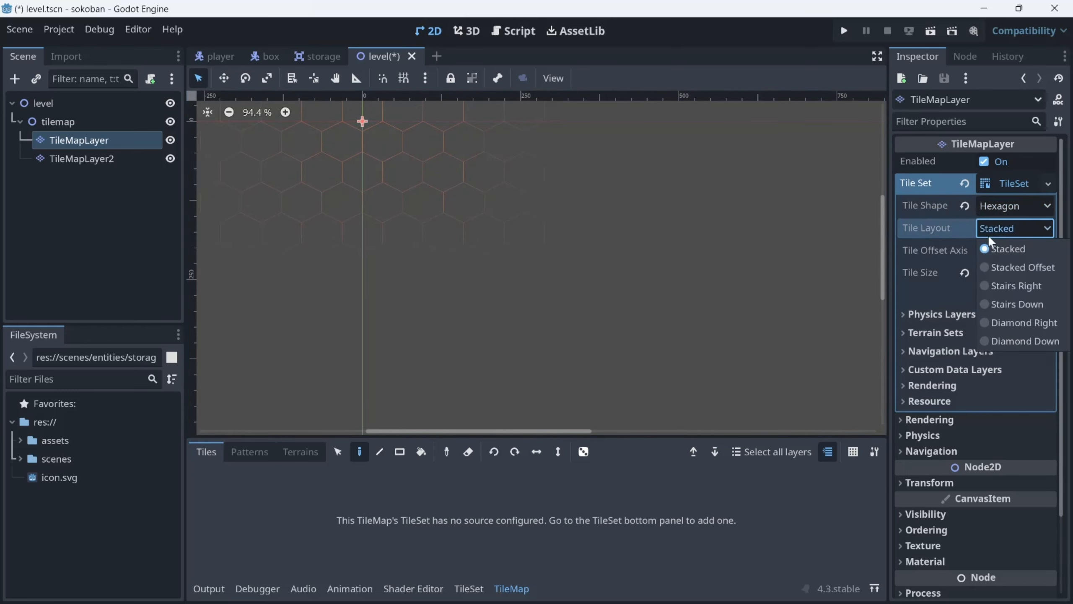
left_click(1006, 264)
left_click(1011, 237)
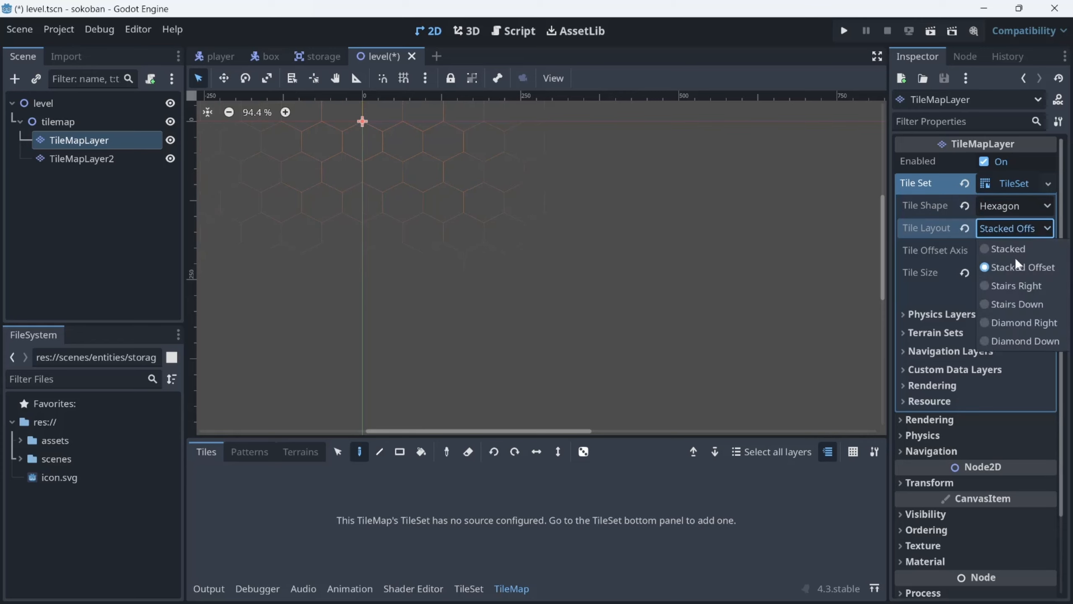
left_click(1016, 283)
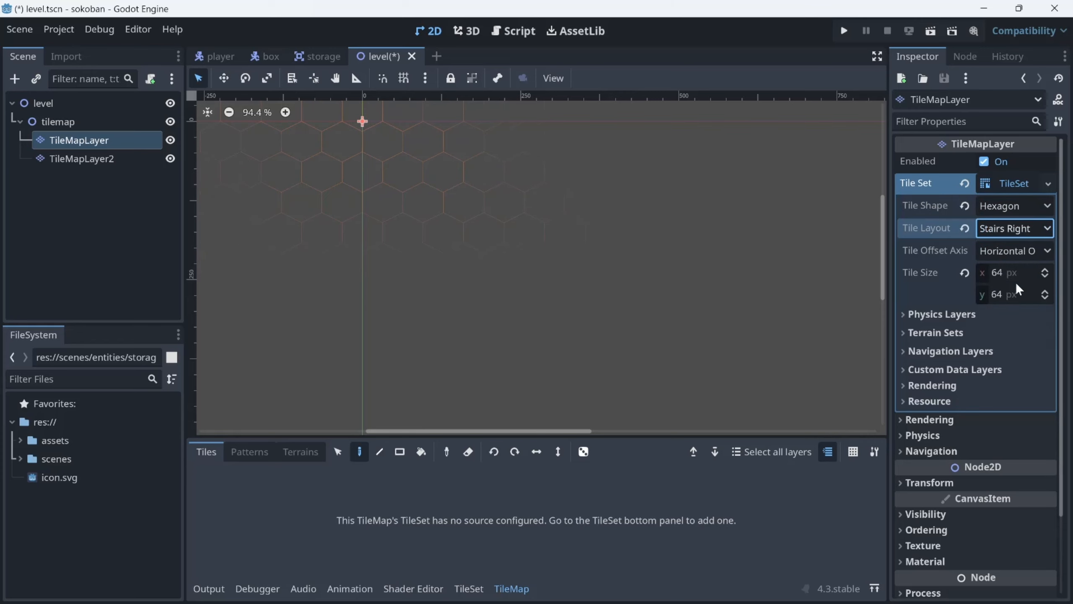
Try the Isometric tile shape with the Stairs Down layout and the Half-Offset Square shape with the Stairs Right layout.
left_click(983, 206)
left_click(993, 238)
left_click(994, 229)
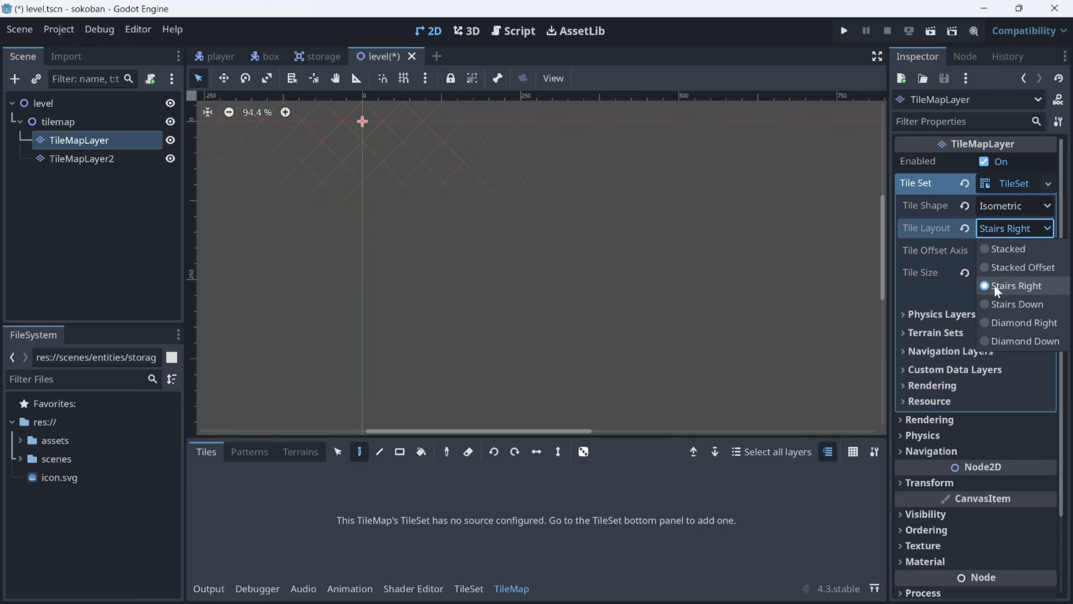
left_click(995, 304)
left_click(1022, 204)
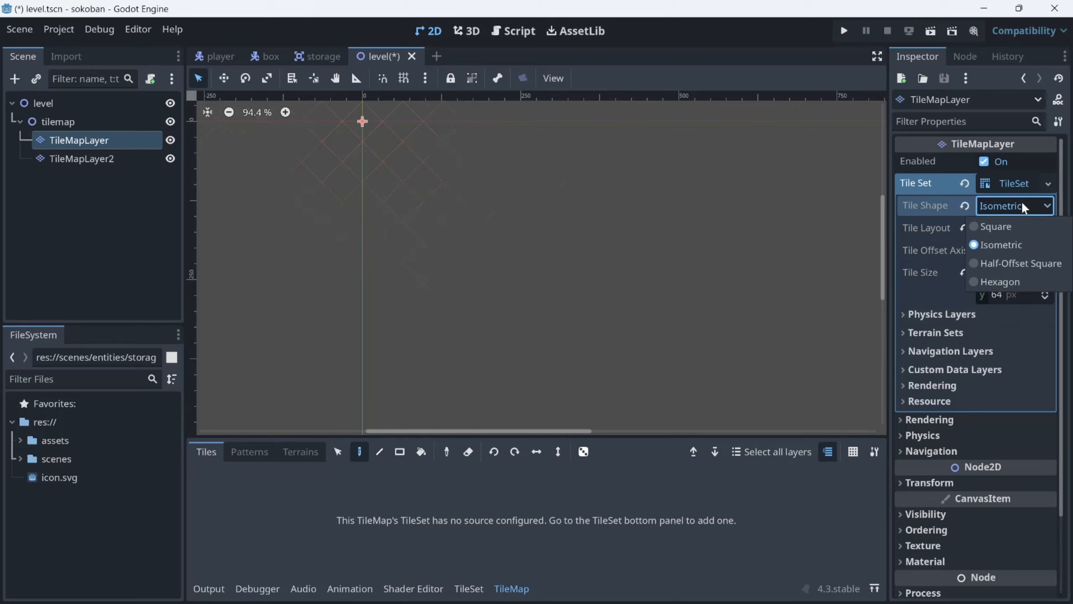
left_click(999, 263)
left_click(1007, 224)
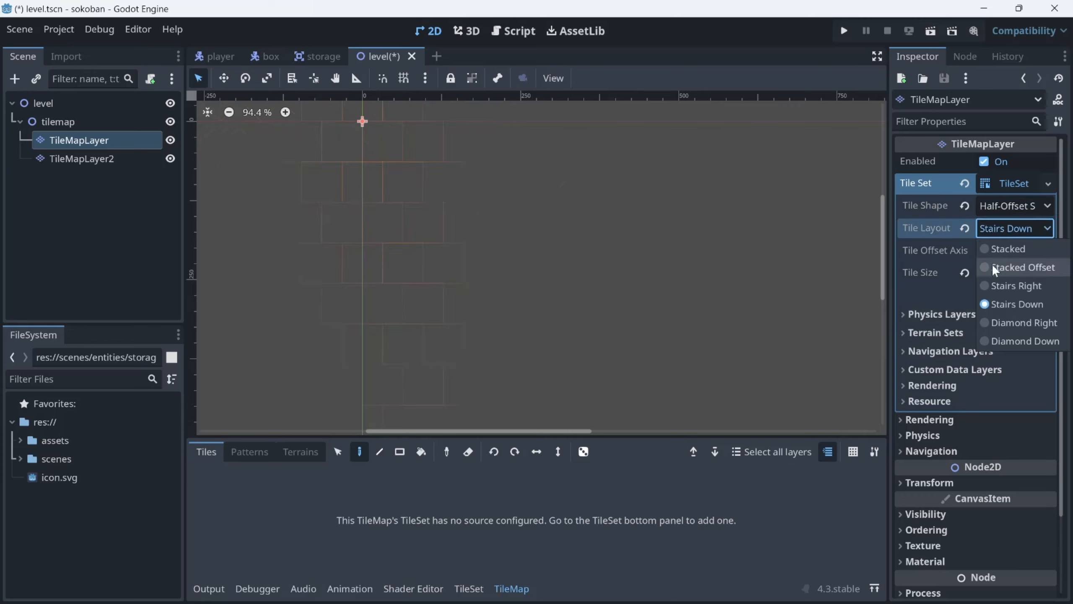
left_click(998, 282)
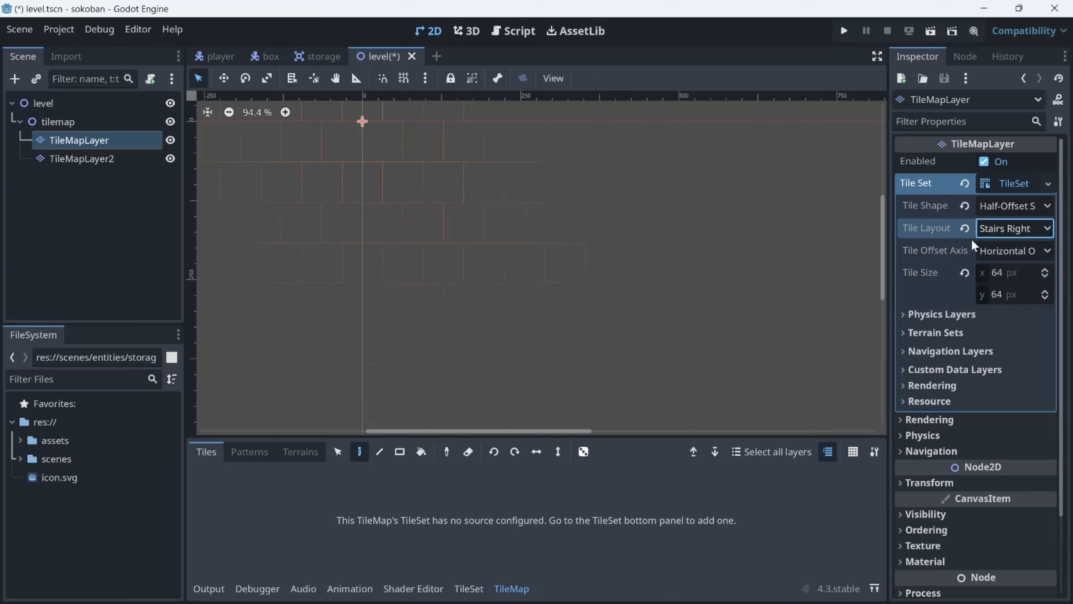
Reset the tile set's layout to Stacked and its shape to Square, and collapse its properties.
left_click(996, 250)
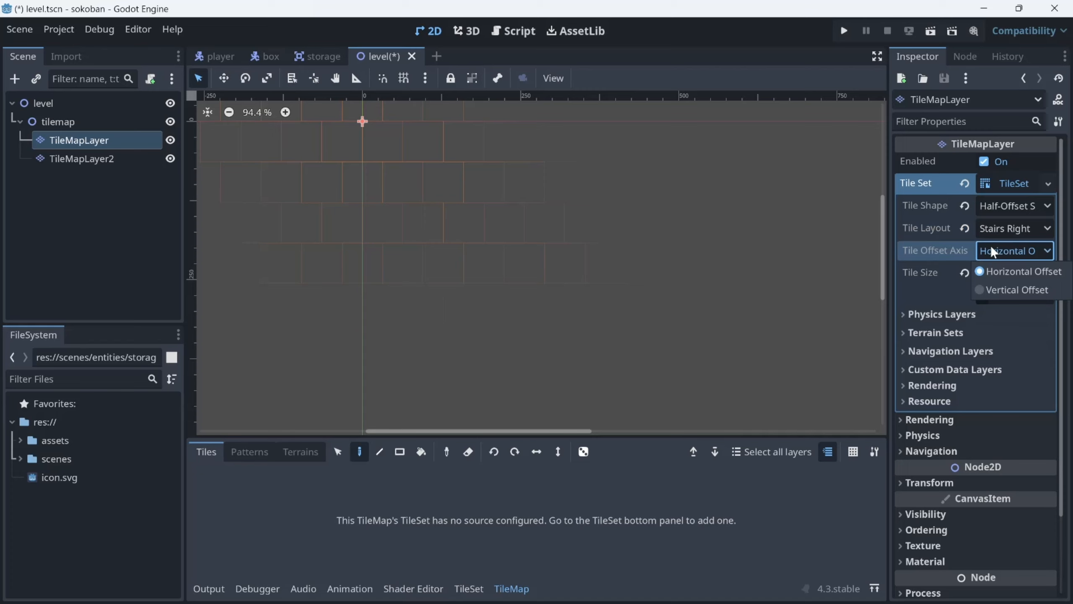
left_click(972, 235)
left_click(965, 228)
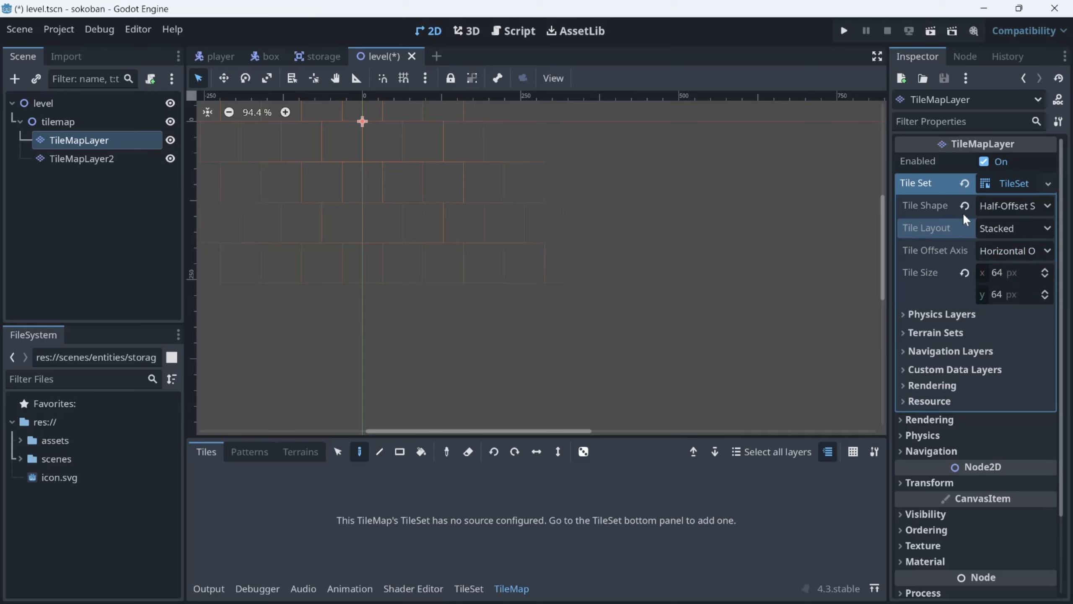
left_click(964, 206)
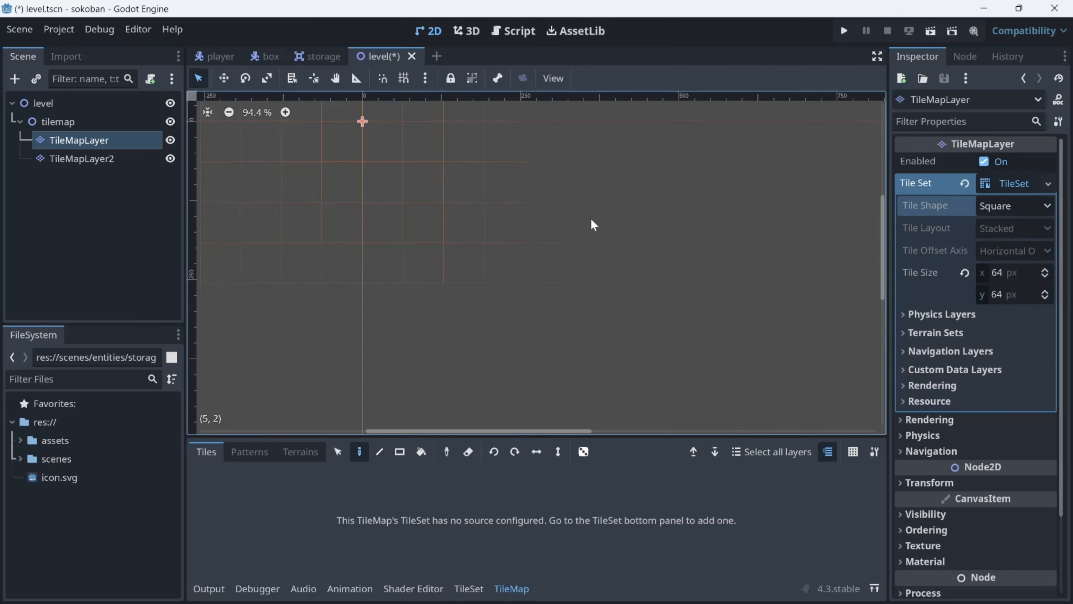
scroll(594, 215, "down", 5)
scroll(599, 217, "down", 5)
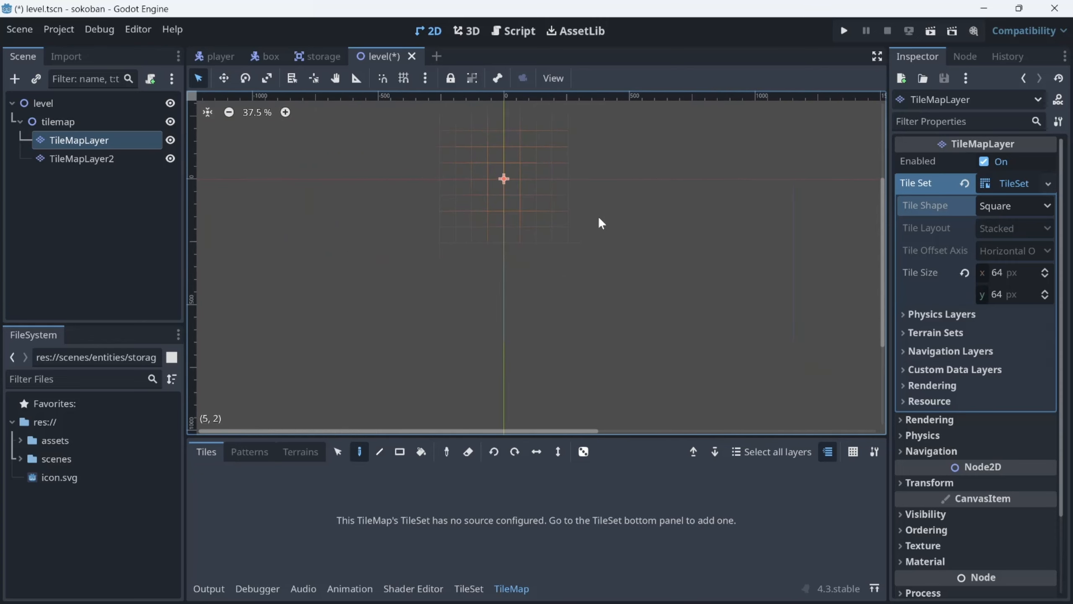
middle_click_drag(618, 218, 533, 229)
scroll(533, 229, "up", 1)
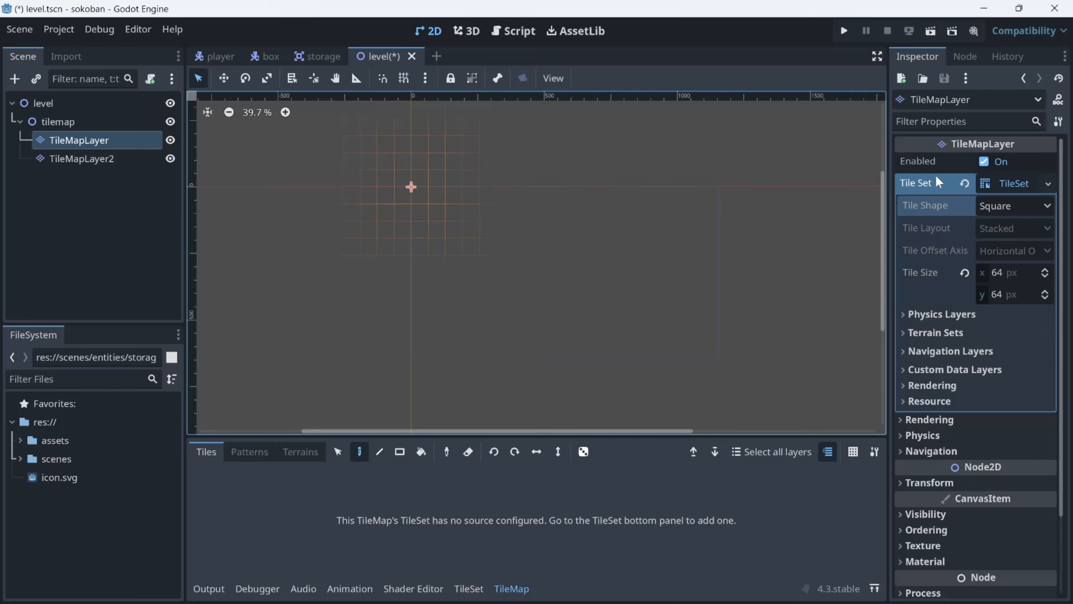
left_click(1012, 182)
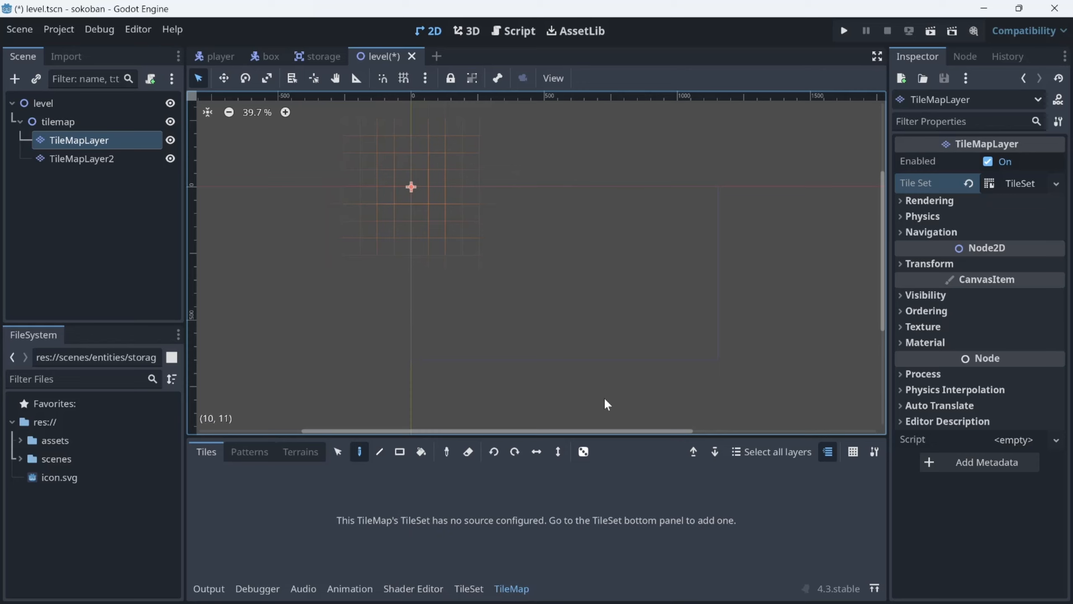
Add tile.png from the assets graphics folder as an atlas source of the tile set, with its tiles created automatically.
left_click(480, 589)
left_click_drag(517, 435, 529, 205)
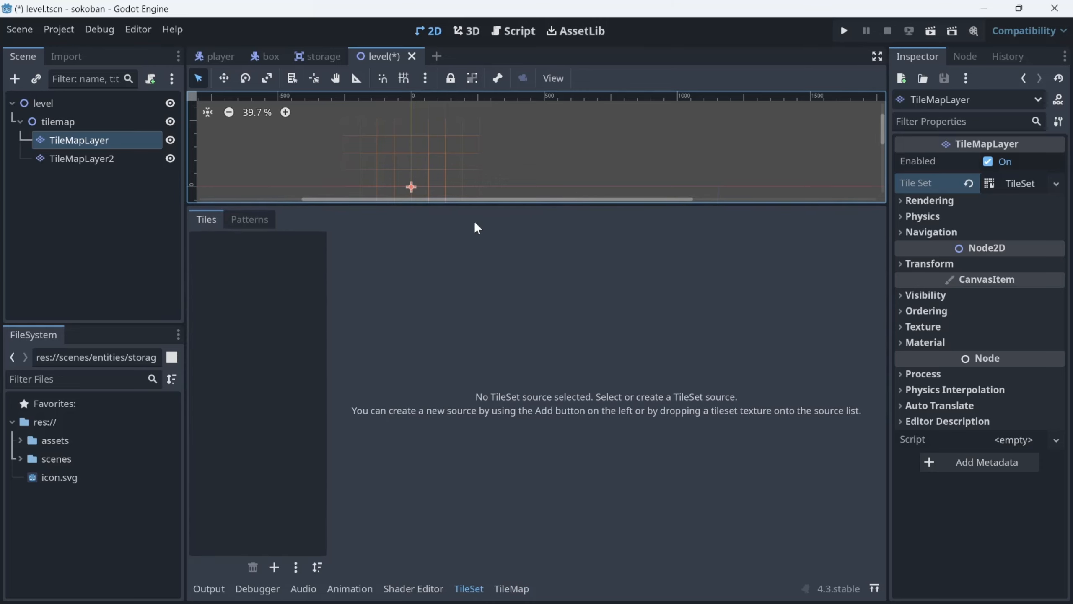
left_click(20, 441)
left_click(29, 475)
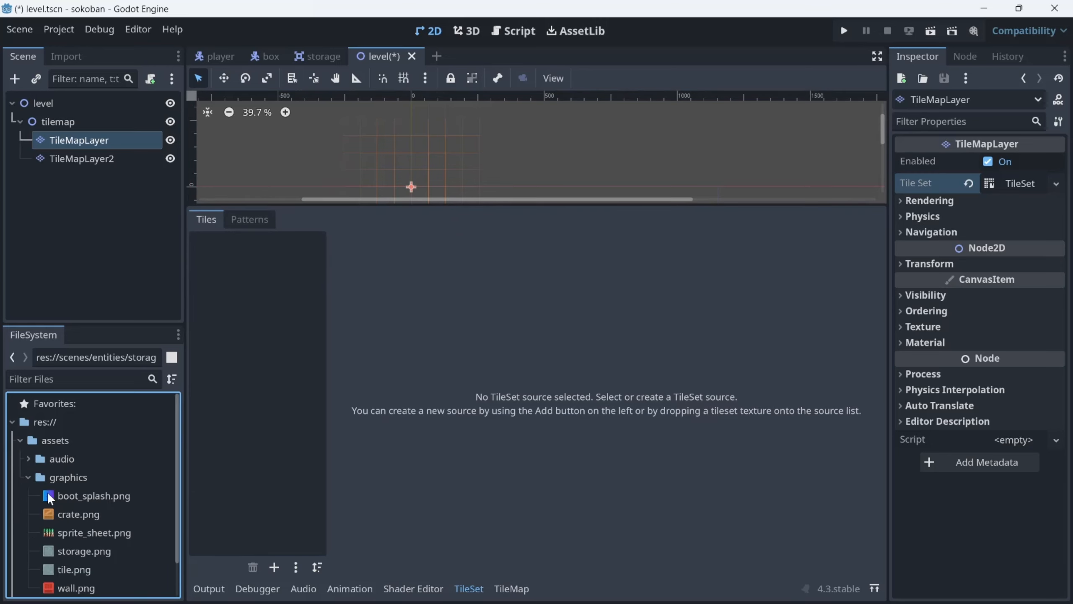
scroll(76, 505, "down", 2)
left_click_drag(70, 529, 247, 299)
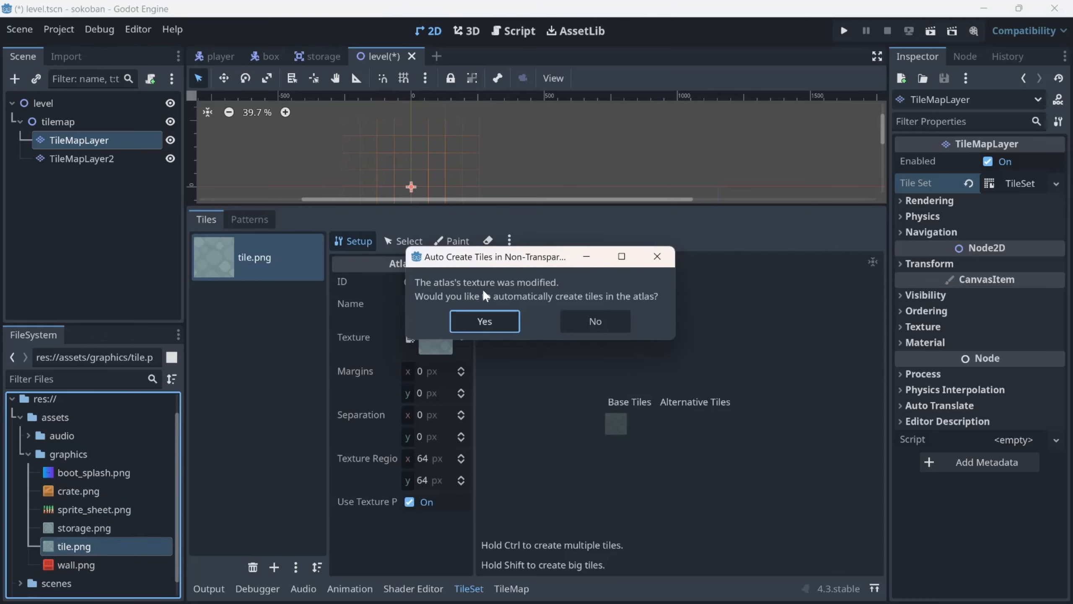
left_click(483, 317)
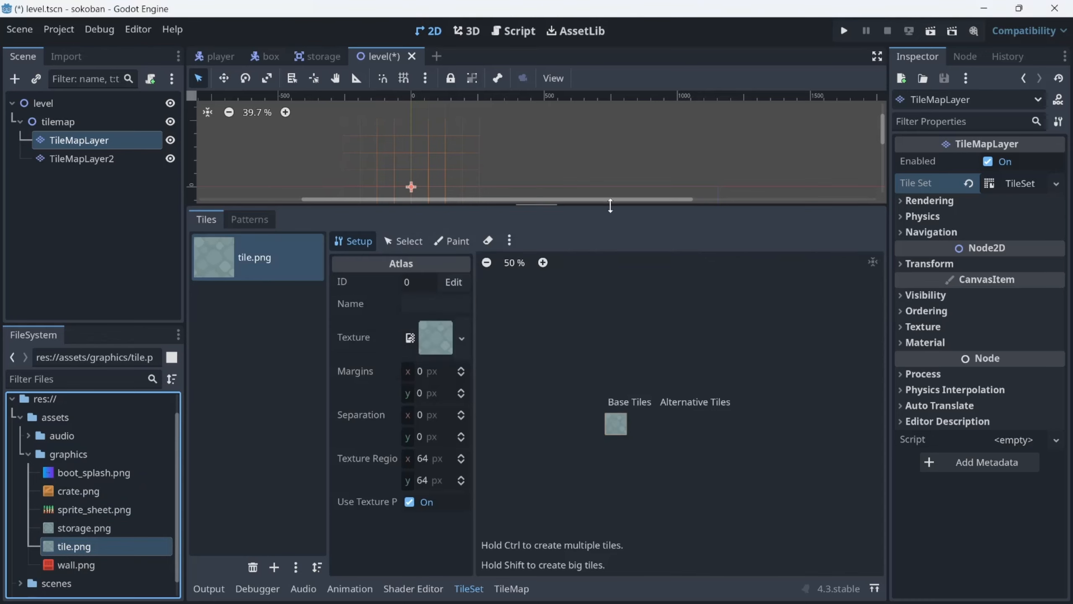
Enlarge the level viewport and pick the tile.png base tile for painting on the tilemap layer.
left_click_drag(615, 206, 602, 408)
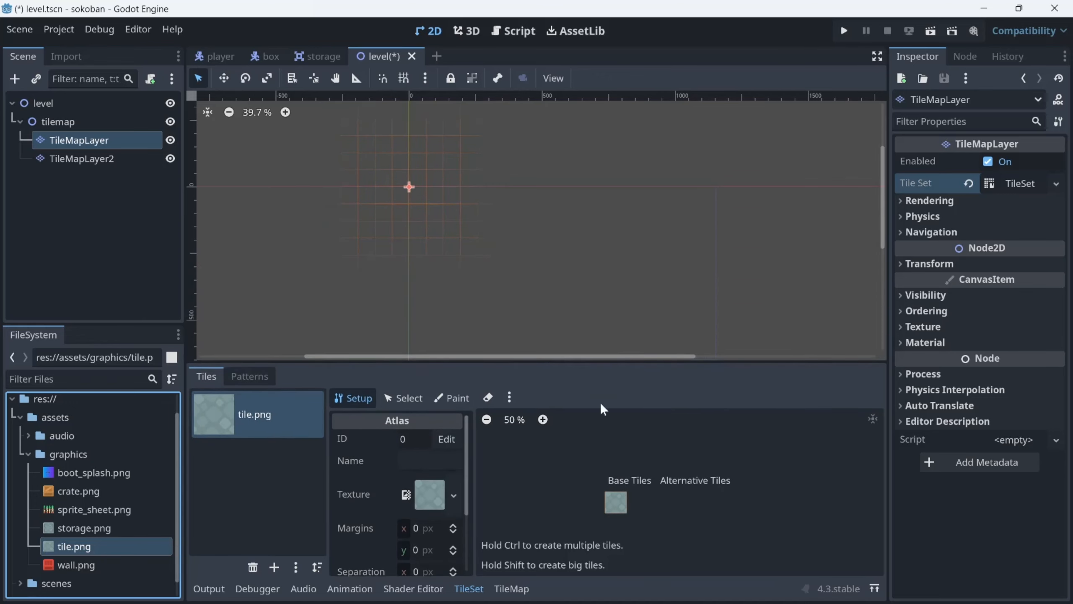
scroll(486, 234, "down", 1)
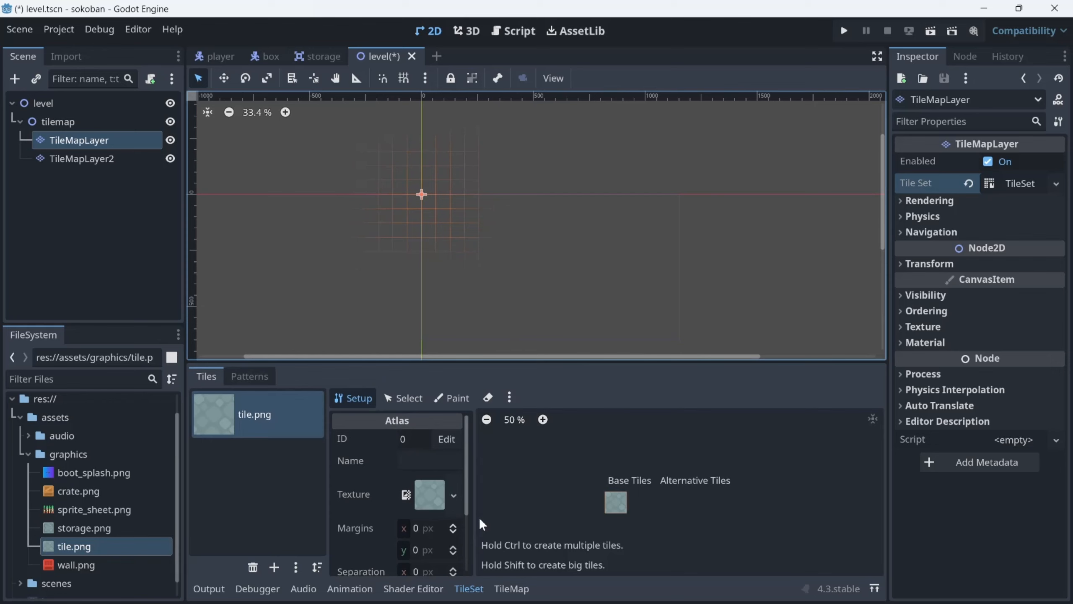
left_click(509, 591)
left_click(469, 590)
scroll(399, 452, "down", 3)
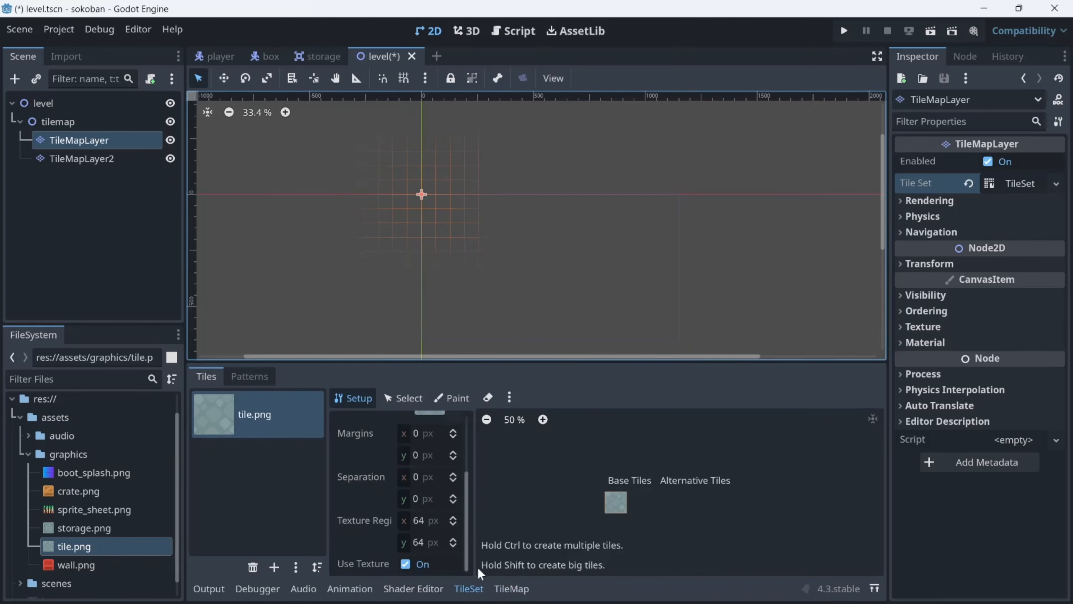
left_click(511, 589)
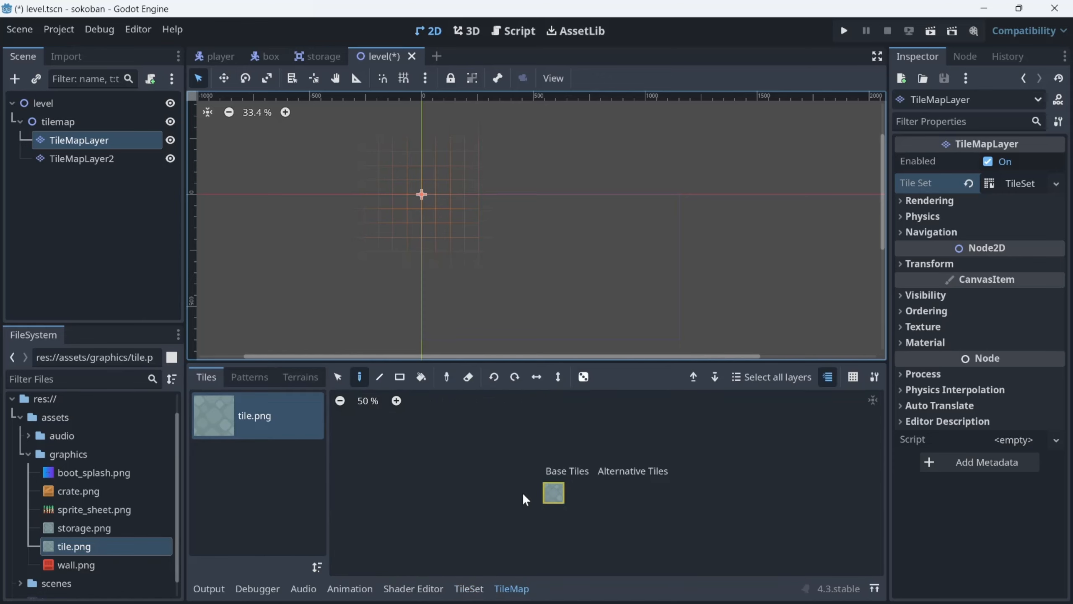
left_click(559, 495)
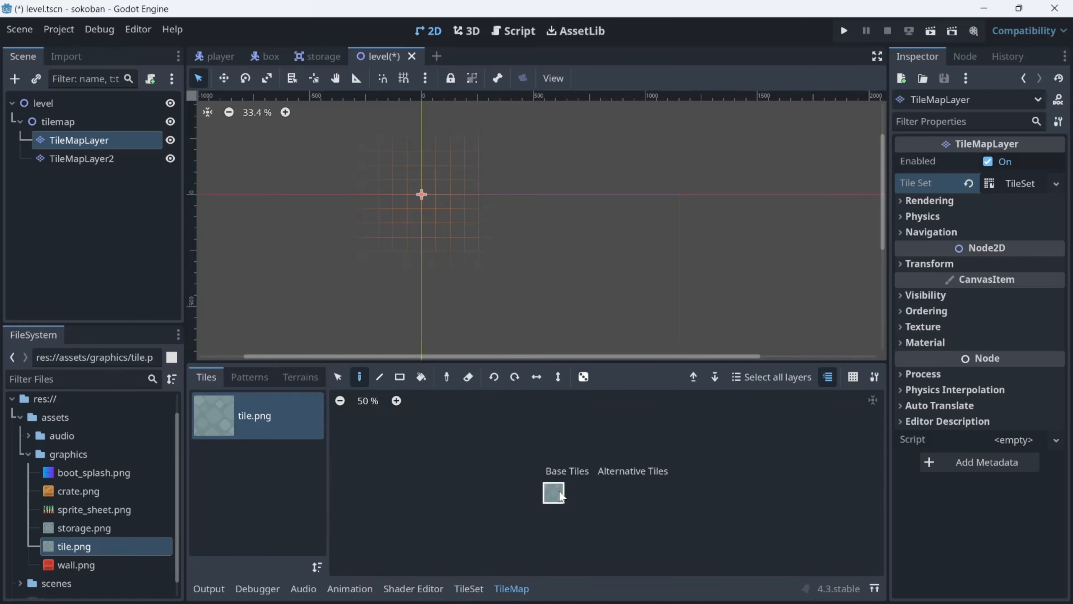
Paint a freehand trail of floor tiles from the origin across the level and erase part of it.
scroll(511, 236, "down", 3)
scroll(536, 261, "up", 1)
middle_click_drag(535, 261, 531, 188)
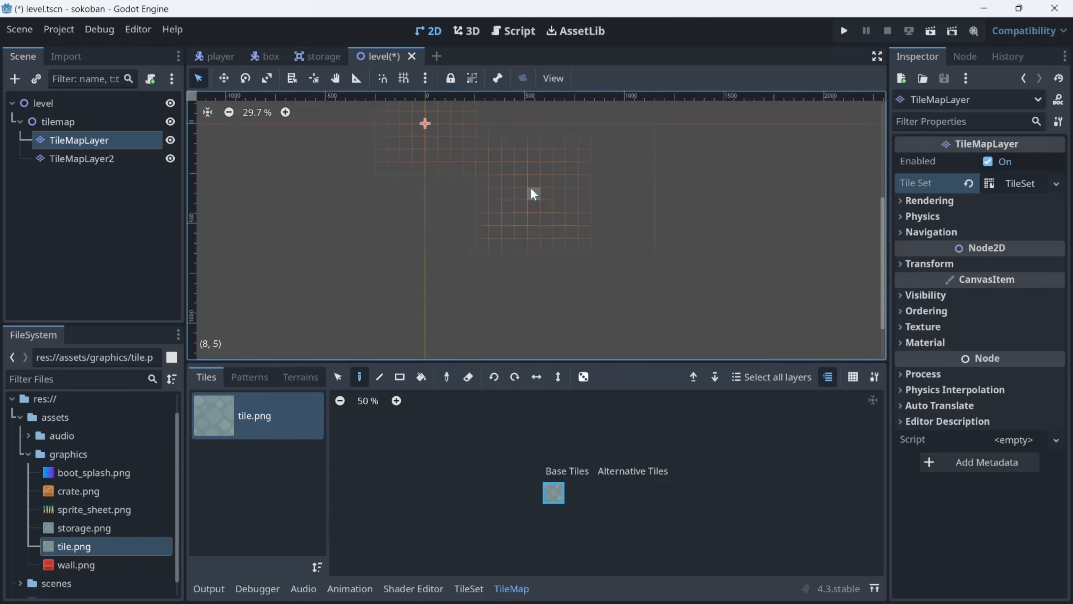
scroll(441, 127, "up", 8)
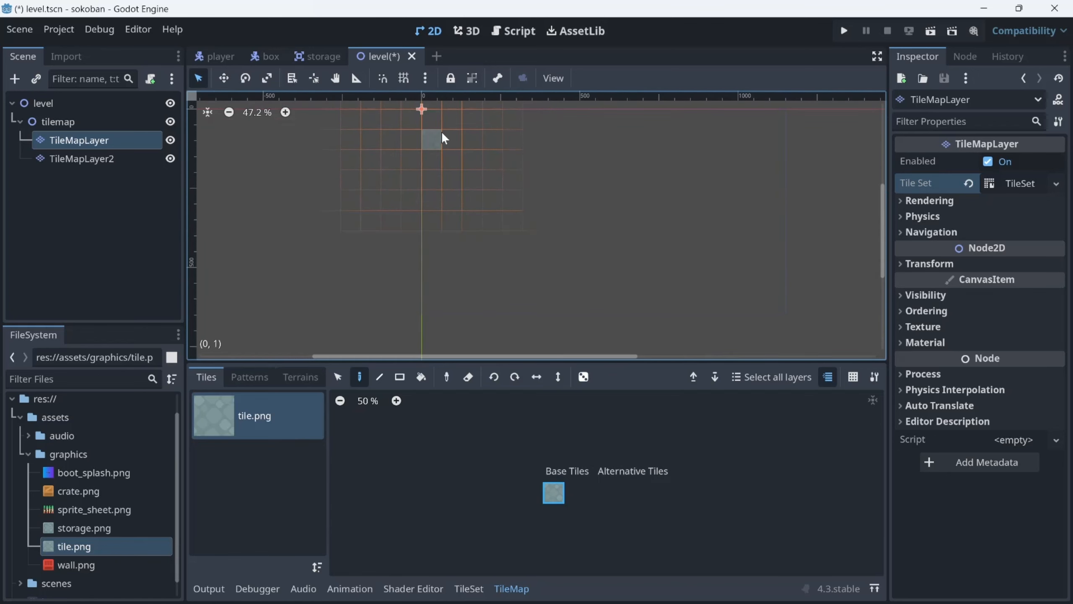
mouse_move(431, 121)
left_mouse_down()
mouse_move(530, 171)
mouse_move(572, 149)
mouse_move(623, 163)
mouse_move(593, 208)
left_mouse_up()
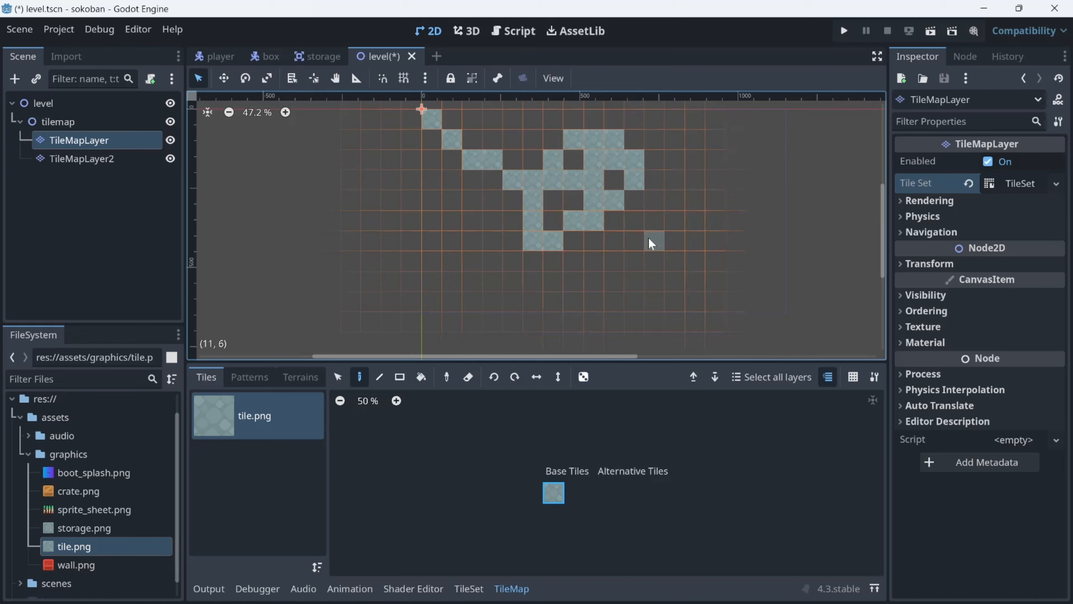
mouse_move(626, 229)
right_mouse_down()
mouse_move(541, 240)
mouse_move(628, 175)
mouse_move(606, 168)
mouse_move(578, 222)
mouse_move(567, 202)
right_mouse_up()
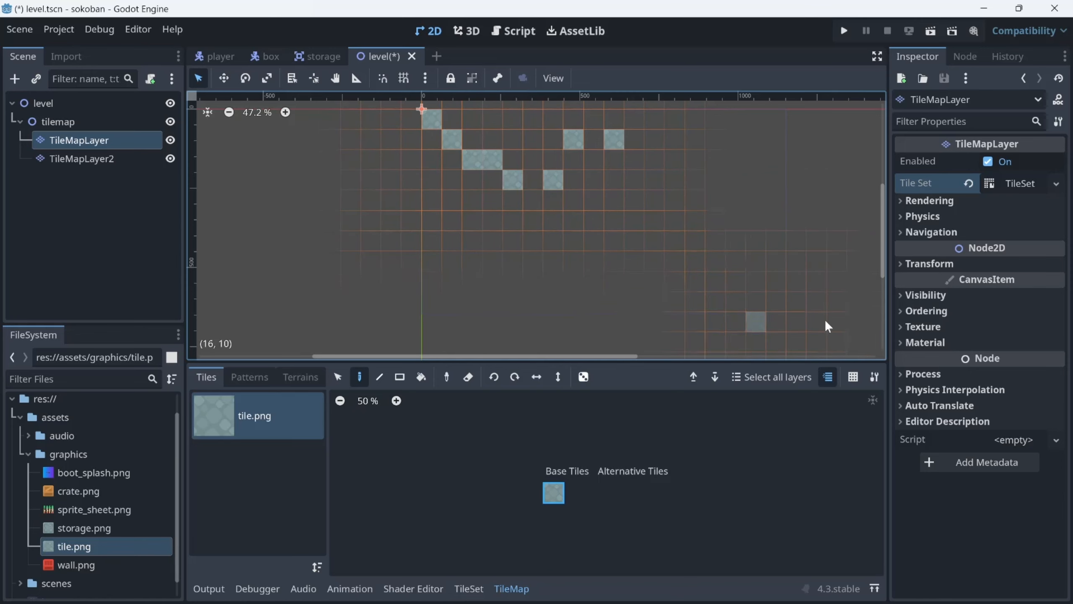
Fill a rectangle of about 19 by 11 floor tiles starting at the origin, covering the game screen area.
left_click(400, 377)
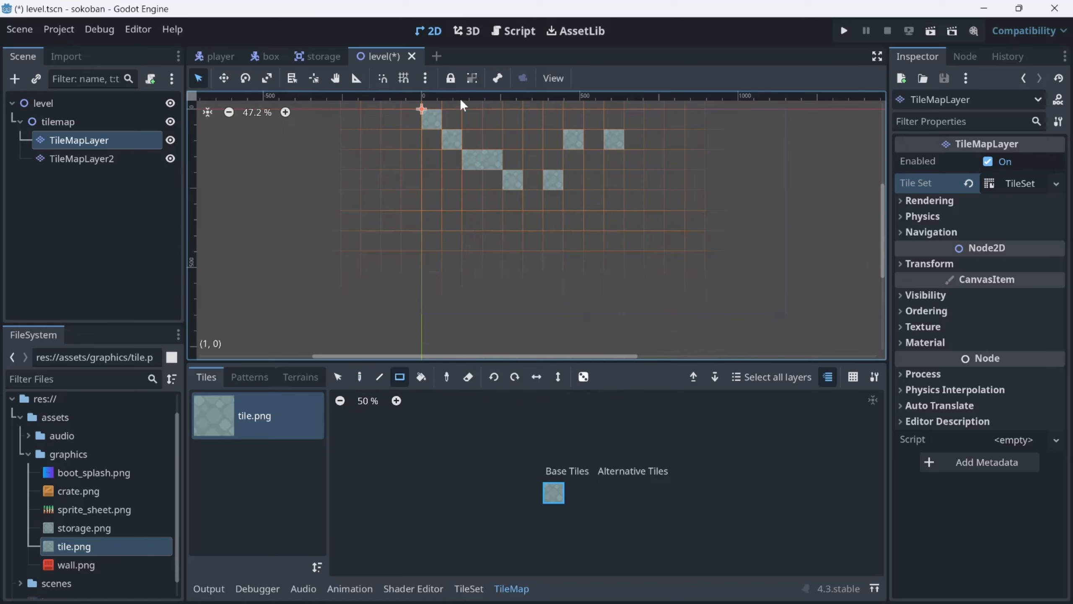
mouse_move(425, 114)
left_mouse_down()
mouse_move(523, 184)
mouse_move(687, 249)
mouse_move(790, 315)
left_mouse_up()
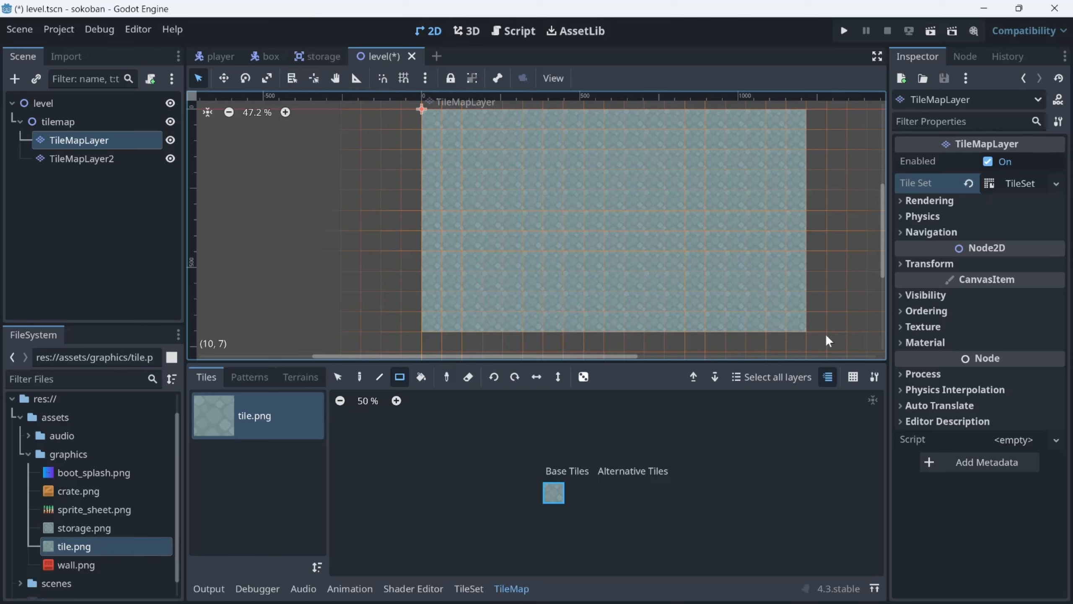
Run the current level scene, view the game window maximized, and close it.
left_click(932, 32)
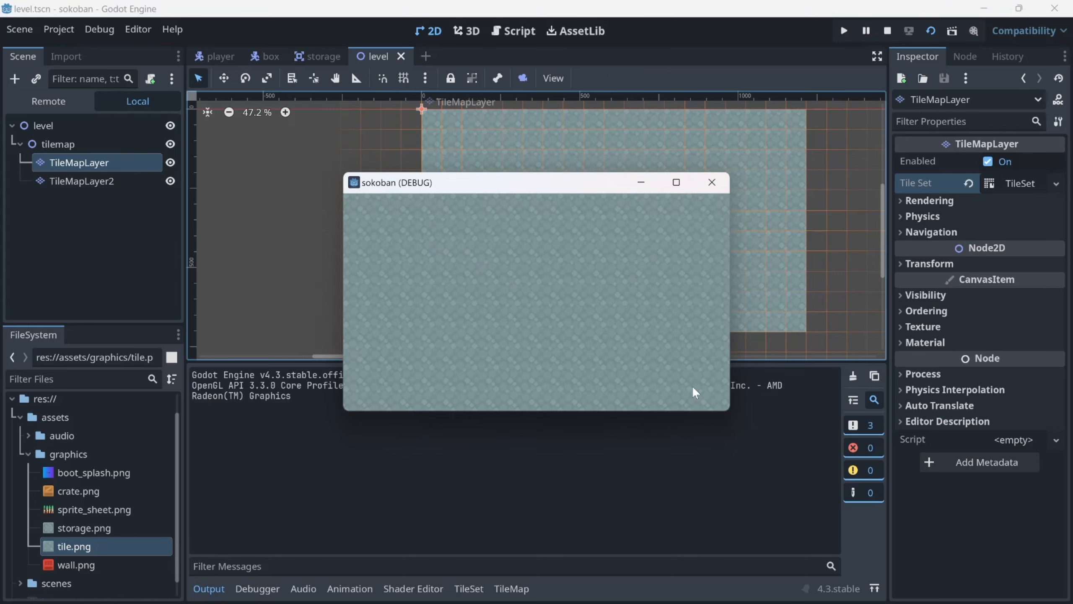
left_click(676, 182)
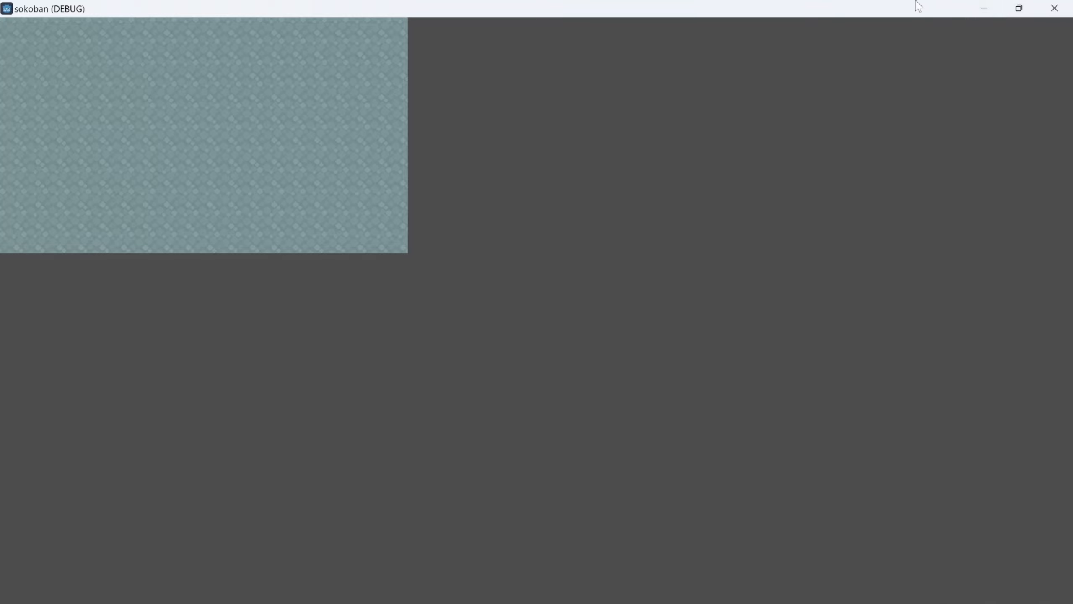
left_click(1054, 9)
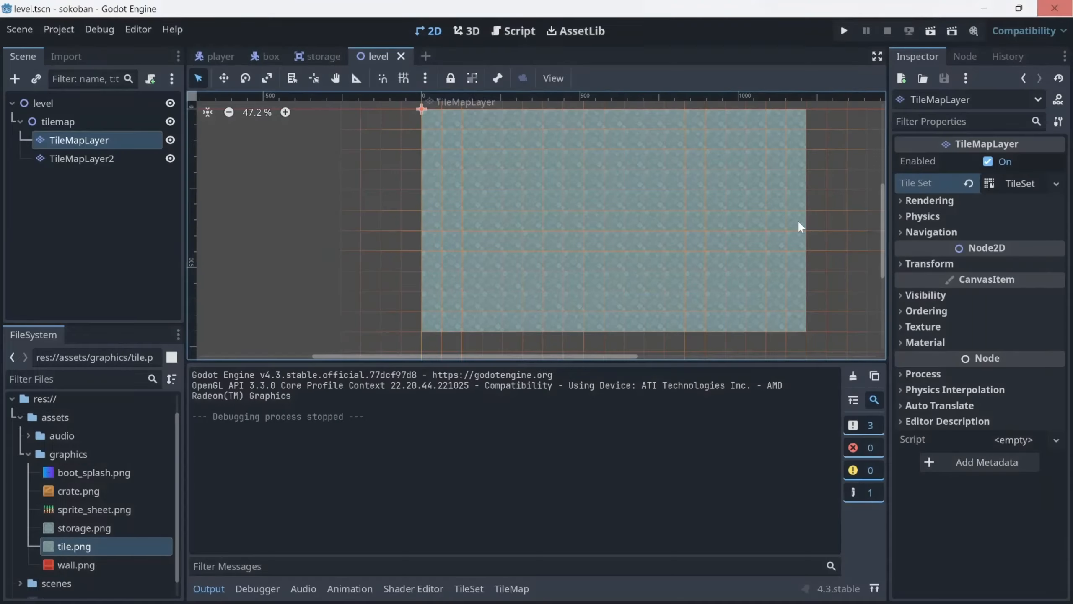
Examine the extent of the filled floor area without the tile grid by selecting the tilemap node.
scroll(664, 319, "down", 4)
middle_click_drag(771, 299, 590, 193)
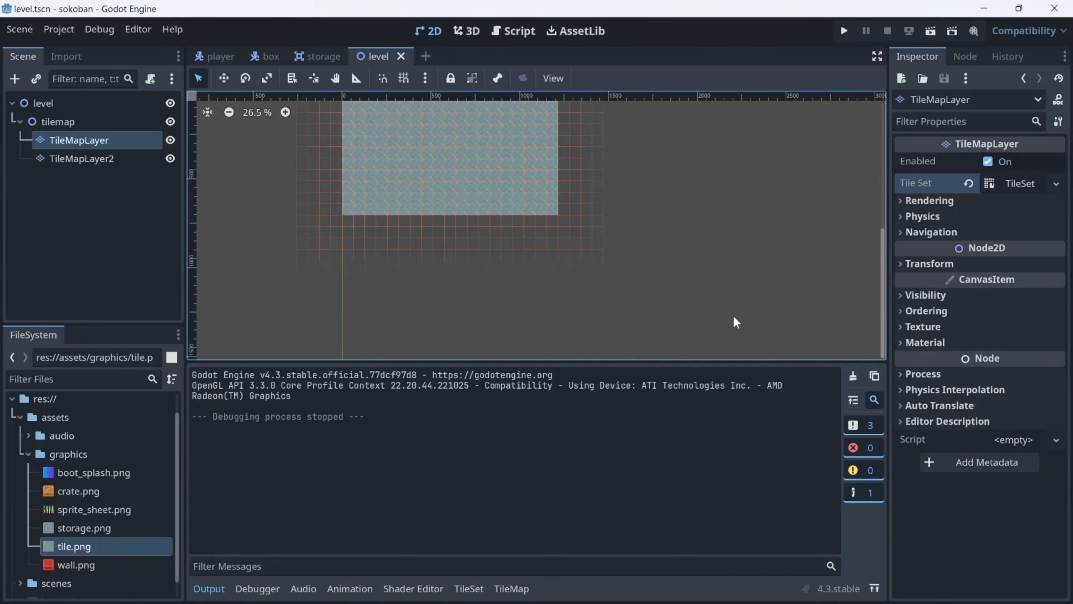
left_click(58, 101)
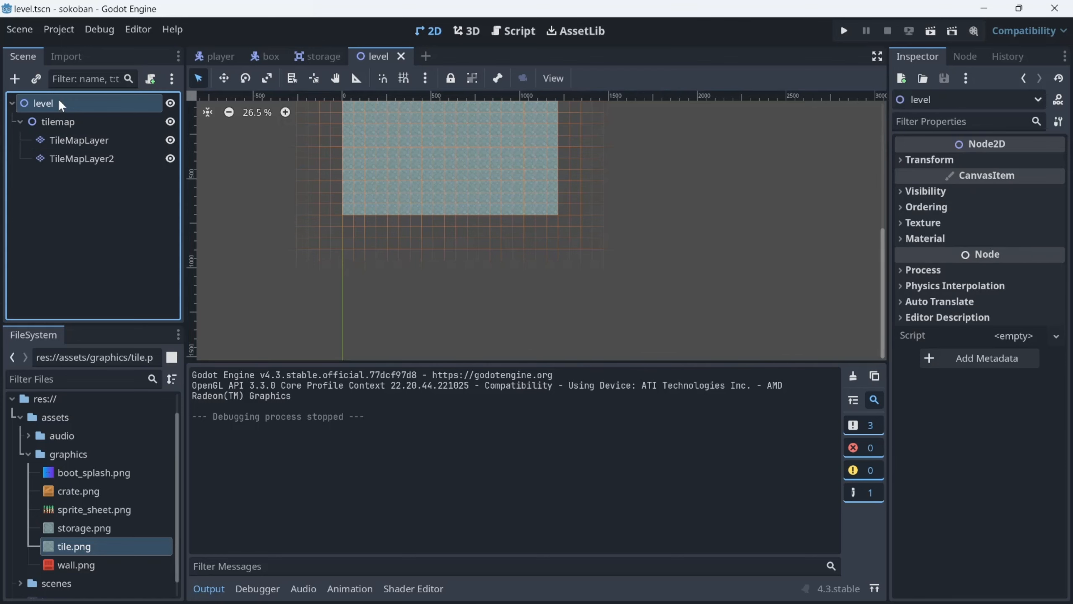
left_click(51, 121)
scroll(345, 275, "up", 1)
scroll(343, 269, "up", 3)
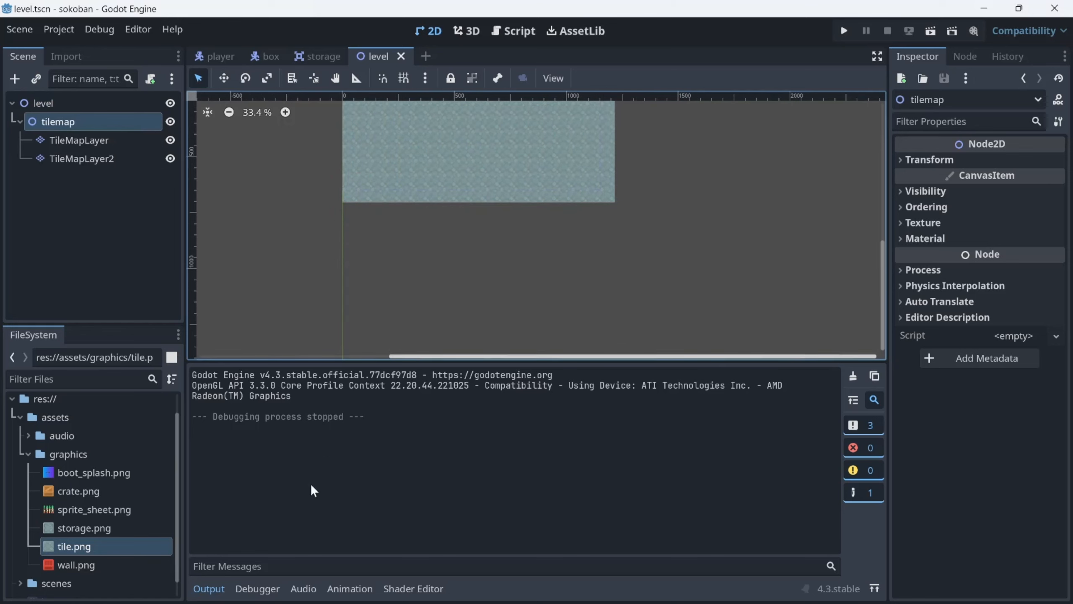
scroll(241, 311, "up", 2)
middle_click_drag(282, 251, 296, 353)
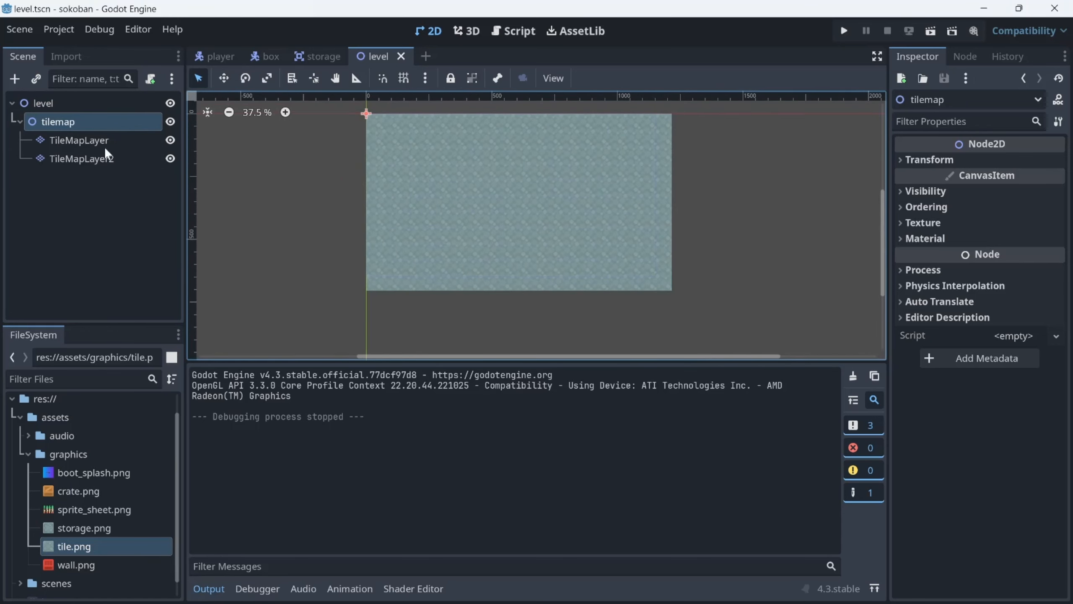
Set the stretch mode to viewport in the project's display window settings.
left_click(65, 32)
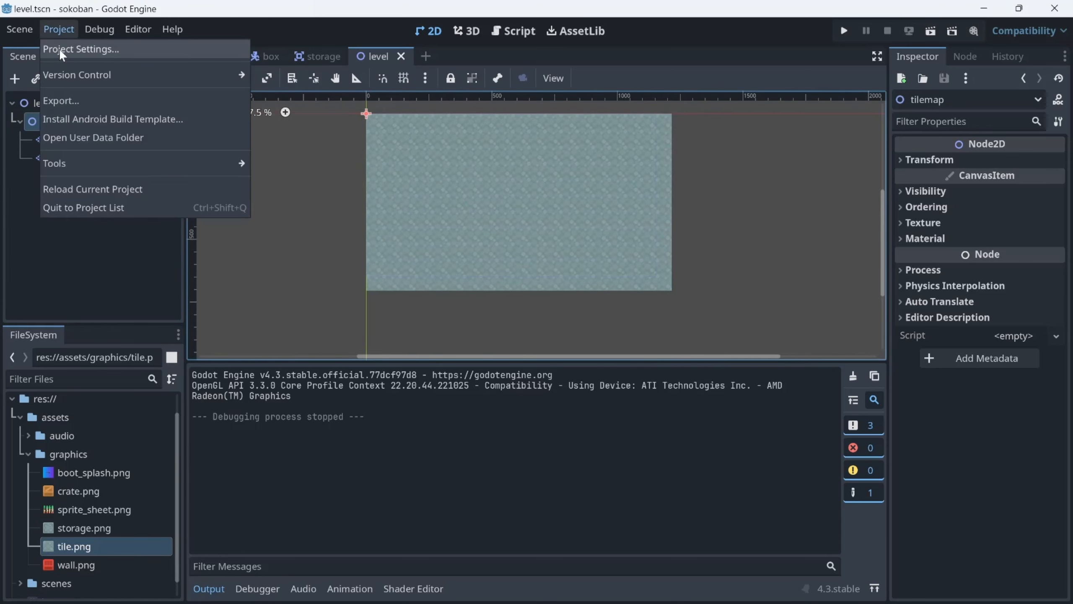
left_click(58, 48)
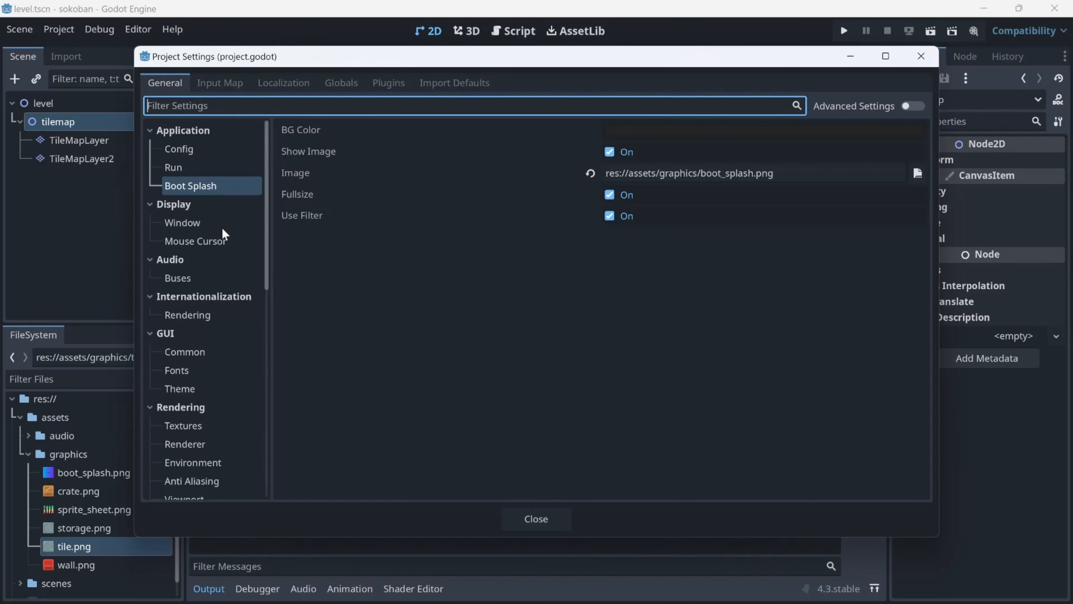
left_click(209, 227)
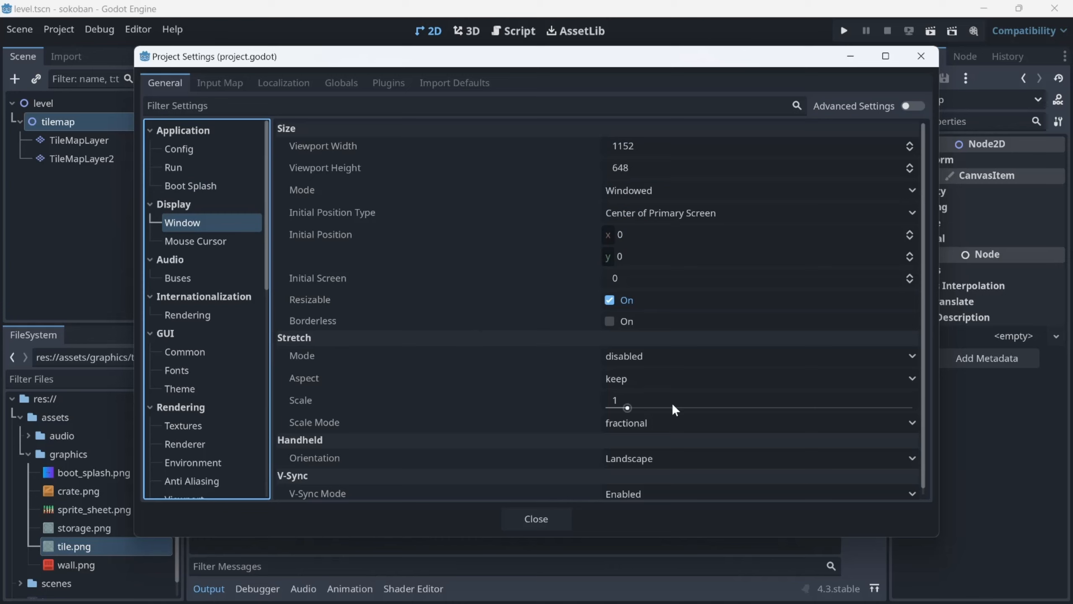
left_click(625, 356)
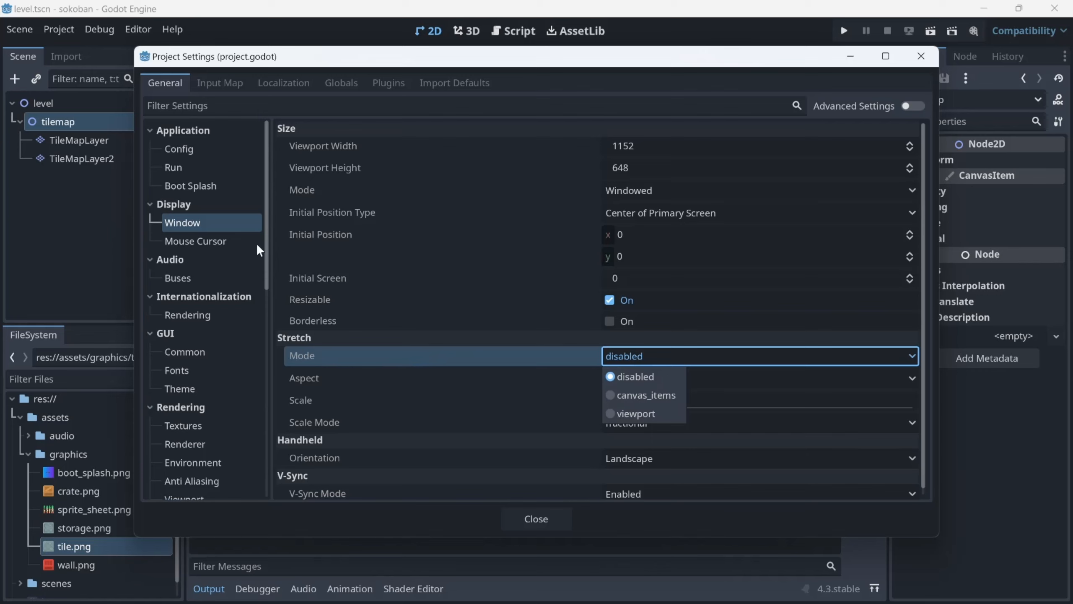
left_click(311, 109)
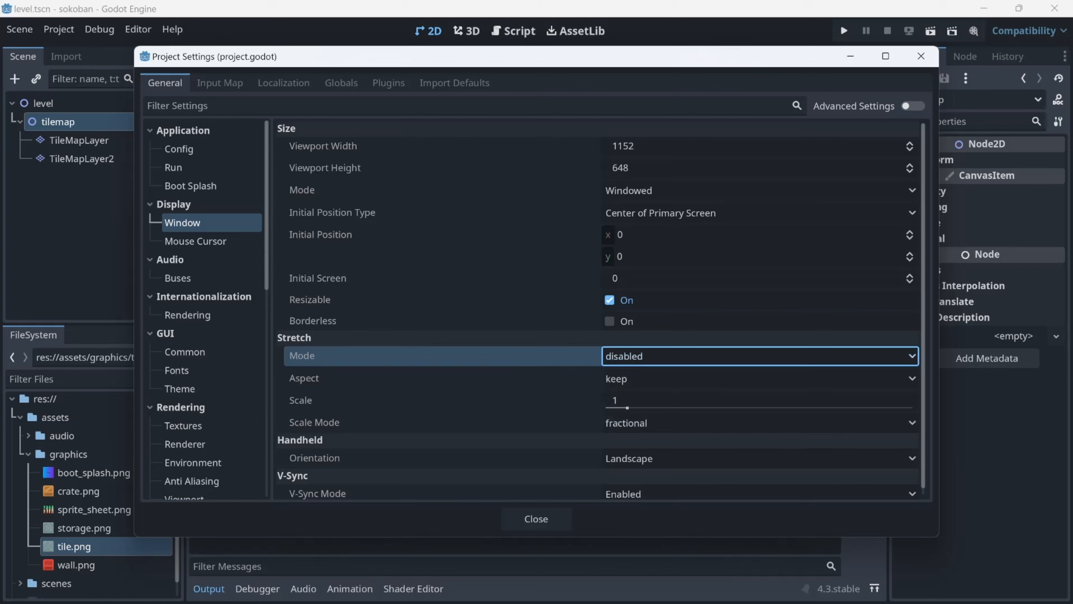
left_click(311, 106)
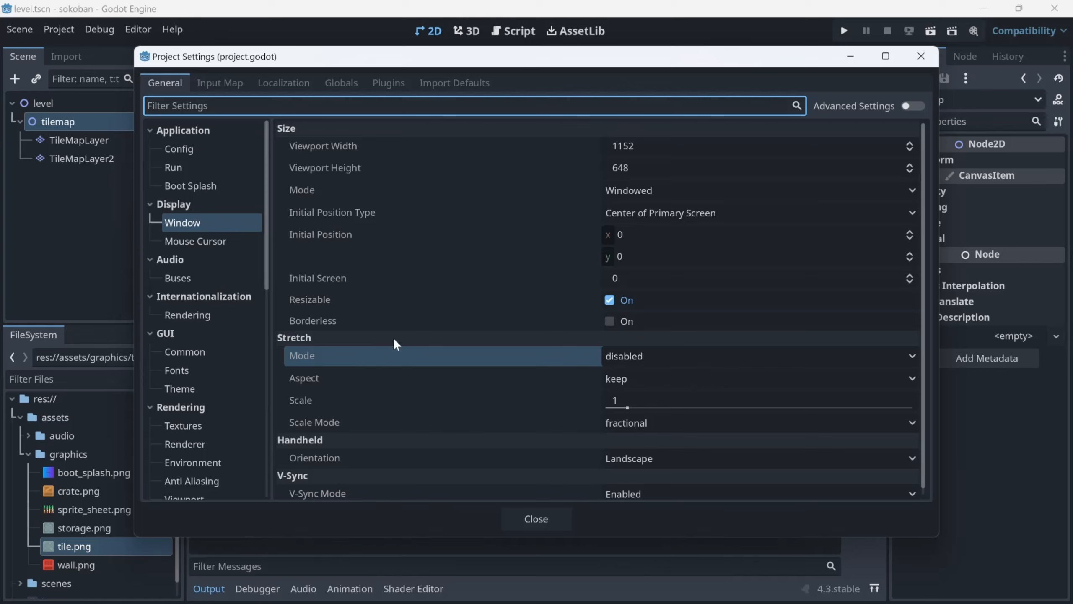
left_click(759, 352)
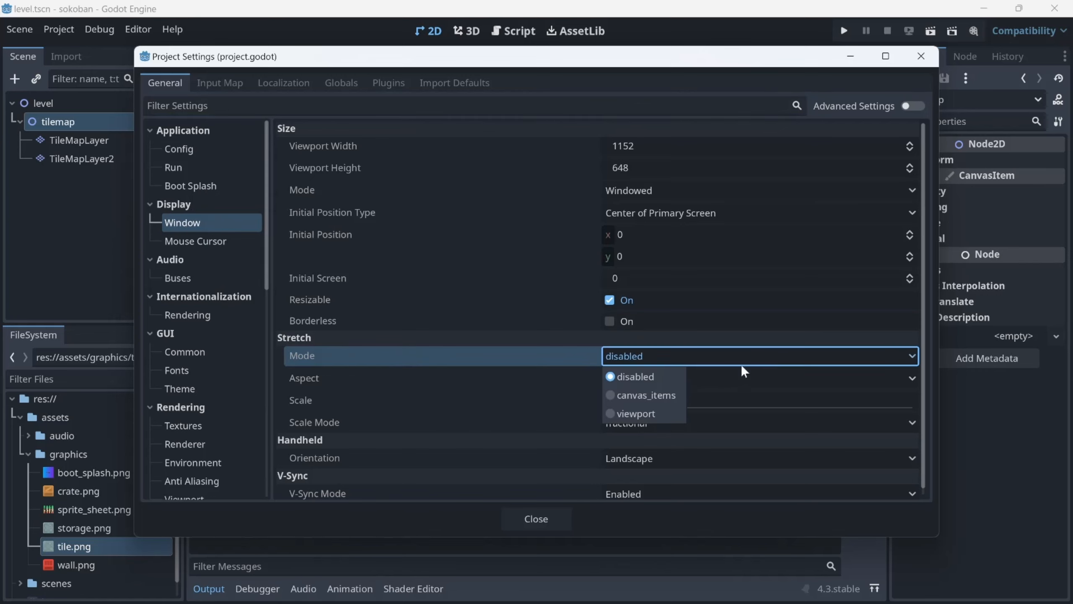
left_click(649, 413)
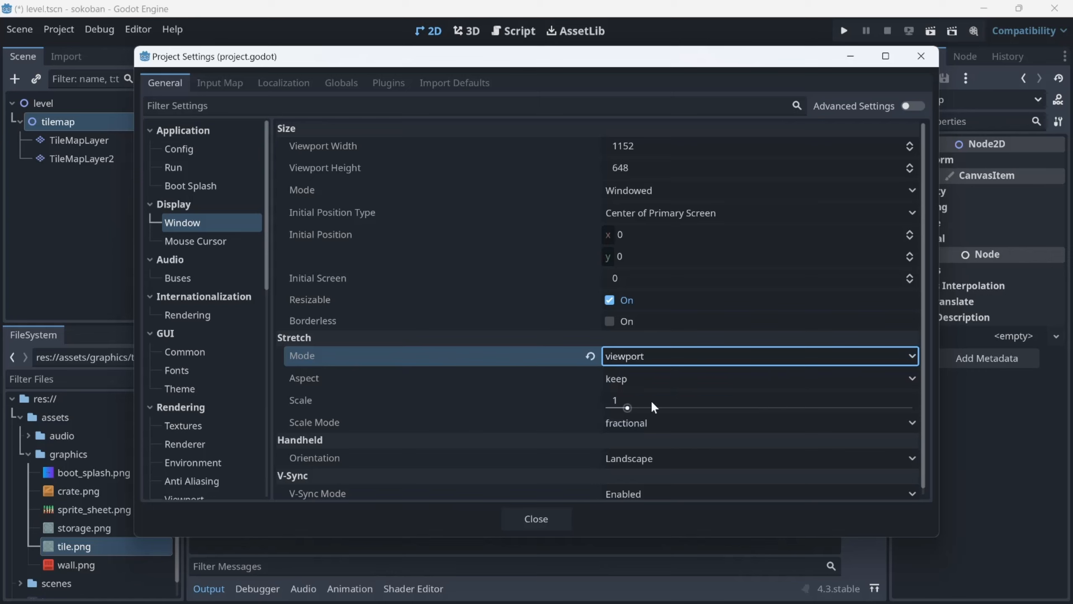
Try the canvas_items stretch mode and switch back to viewport.
left_click(658, 355)
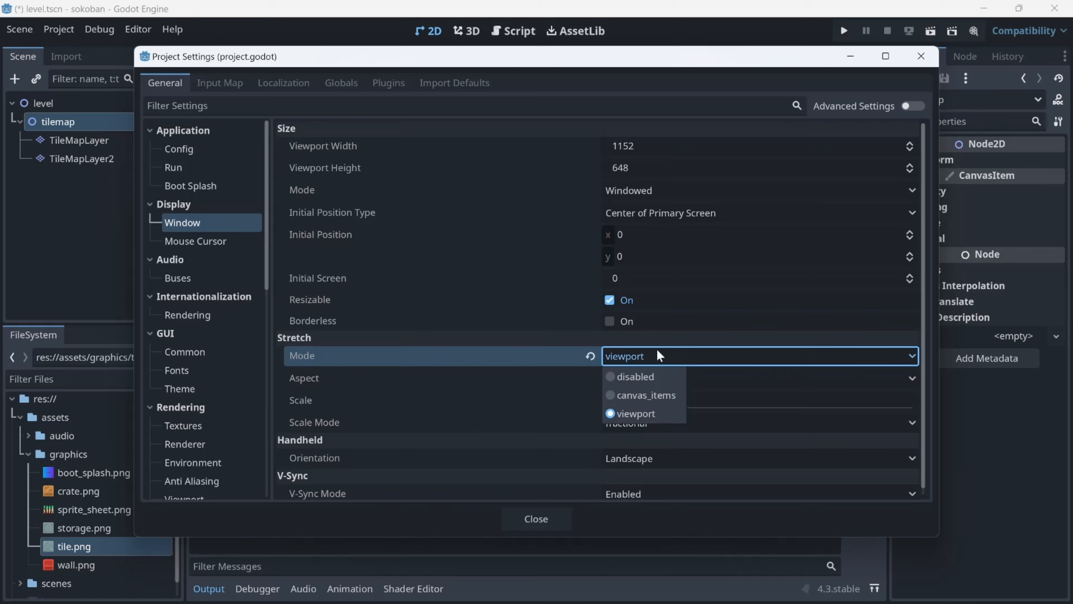
left_click(651, 394)
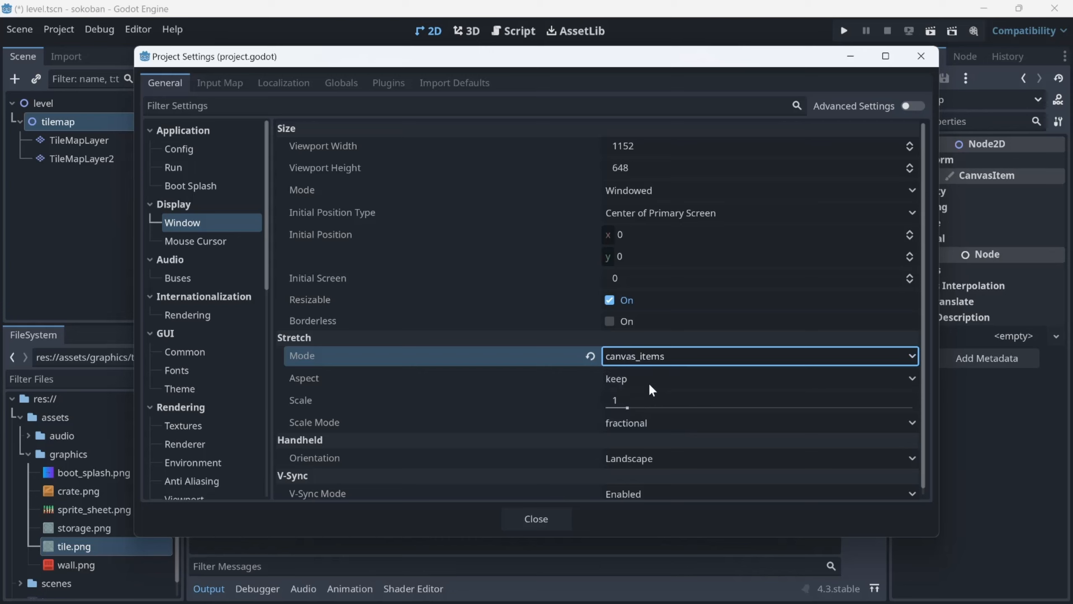
left_click(650, 358)
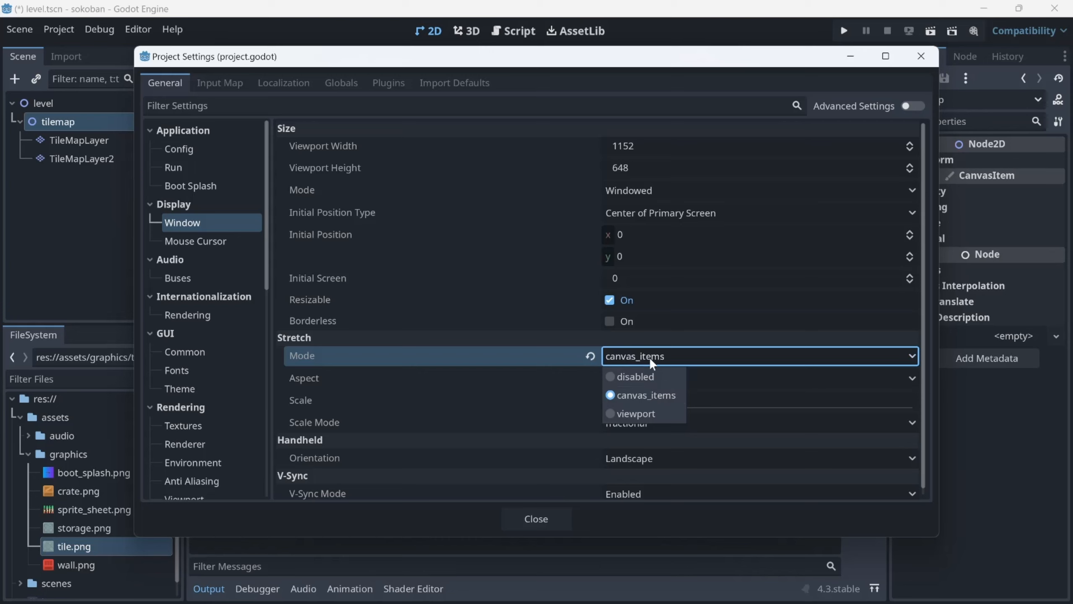
left_click(643, 413)
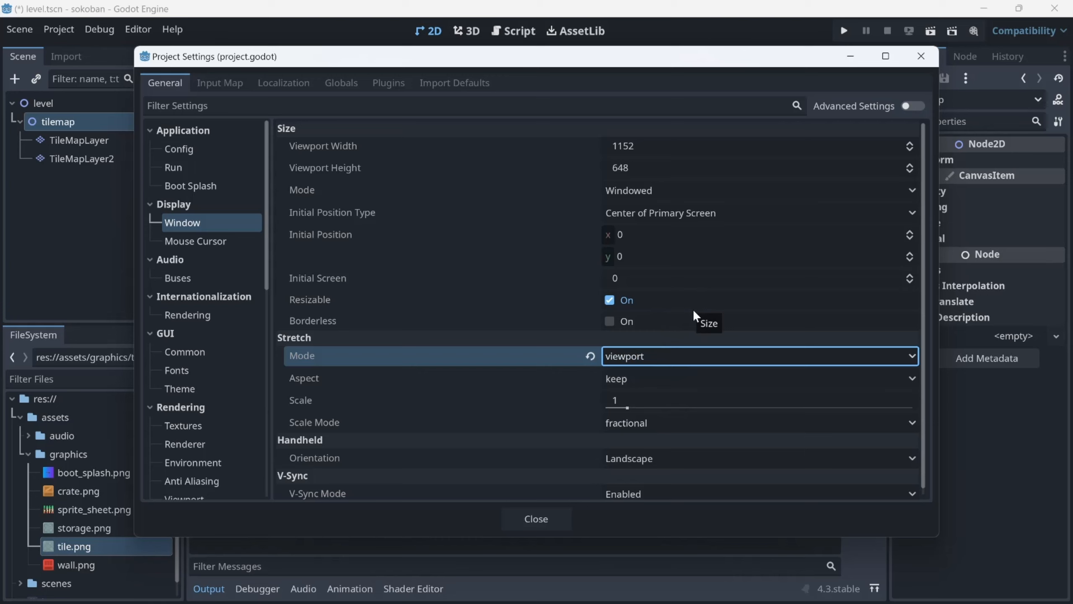
Close the project settings and run the current level scene to check its scaling in a maximized game window, closing the game after.
left_click(669, 355)
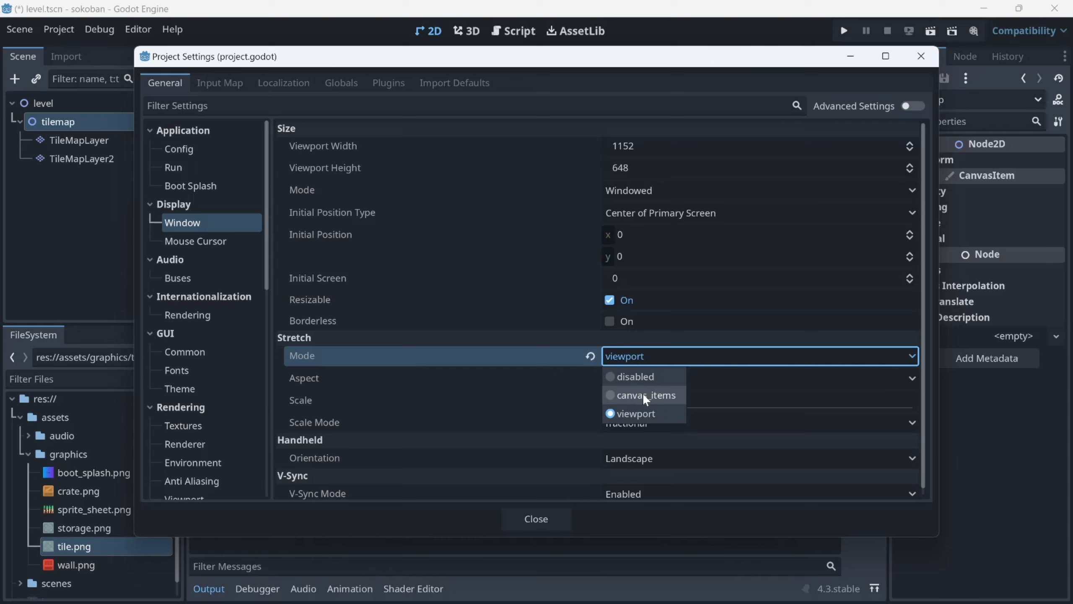
left_click(386, 340)
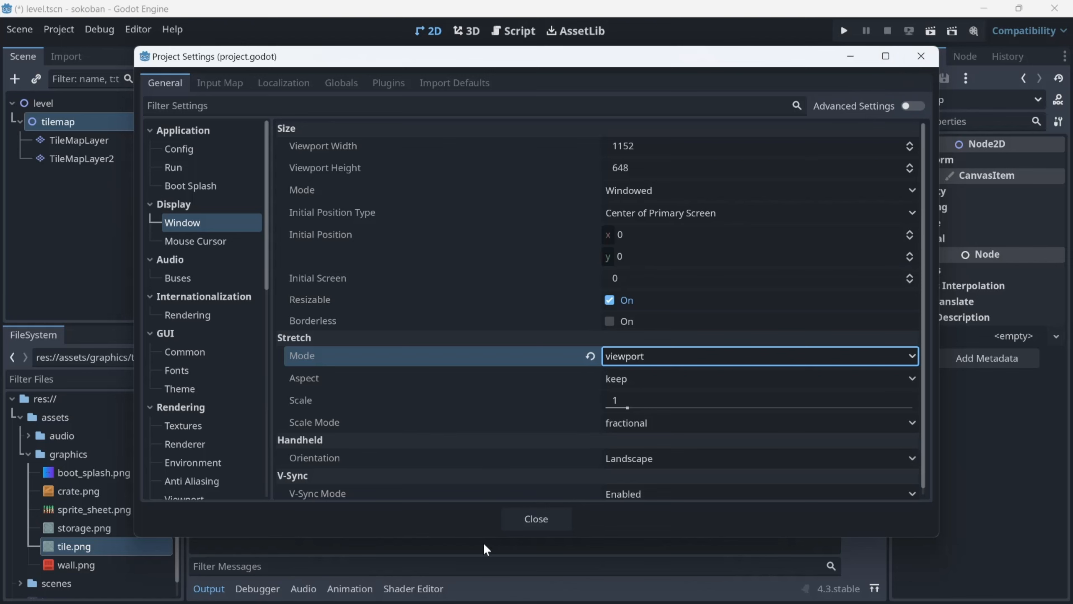
left_click(521, 513)
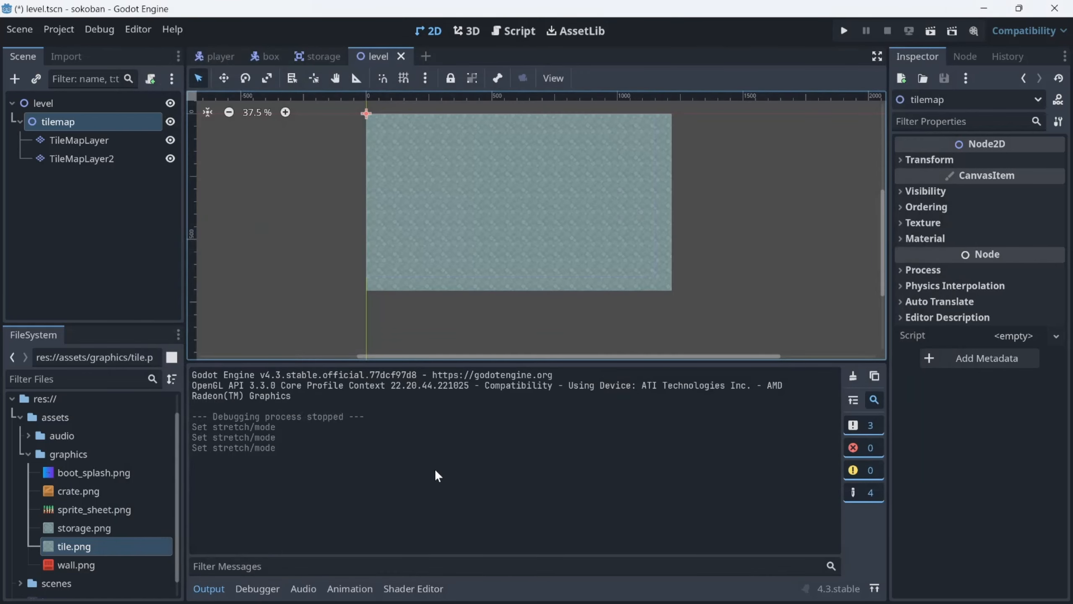
left_click(932, 32)
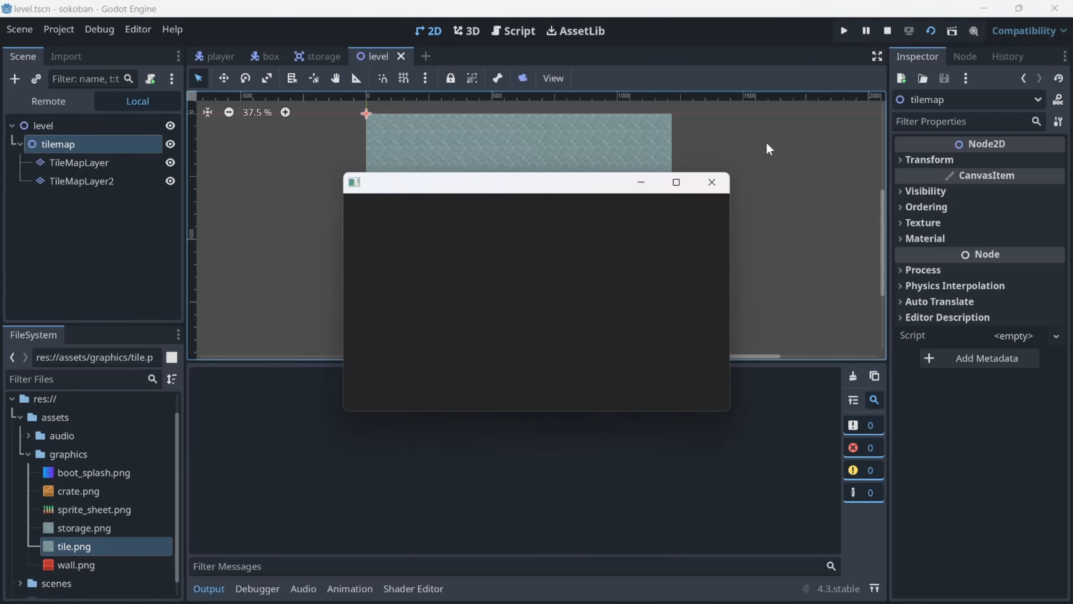
left_click(676, 186)
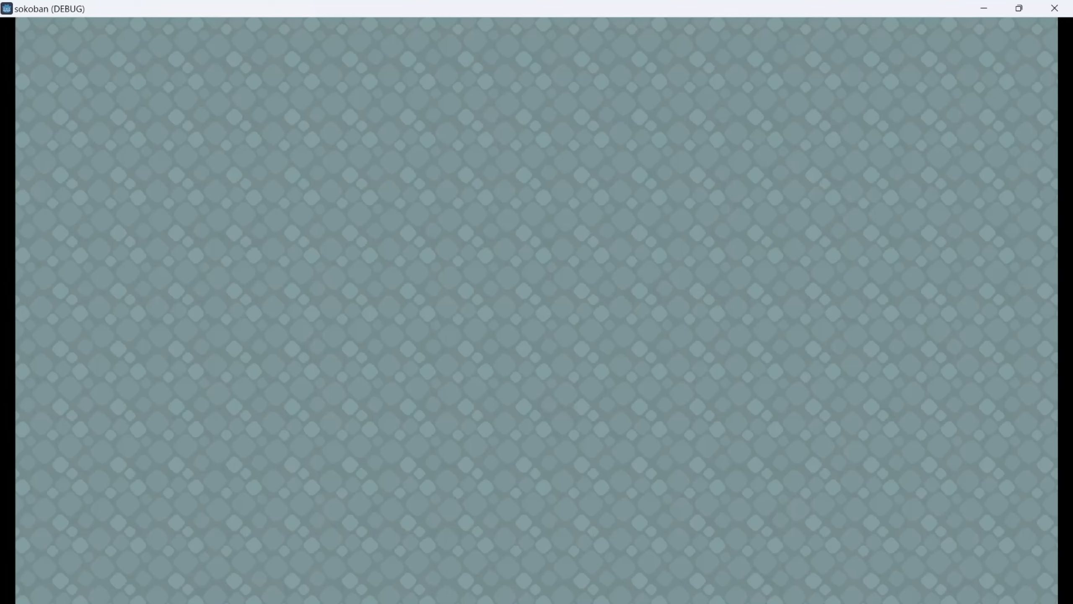
left_click(1061, 3)
Set the project's window size mode to Maximized and test it by running the current level scene, closing the game after.
left_click(64, 30)
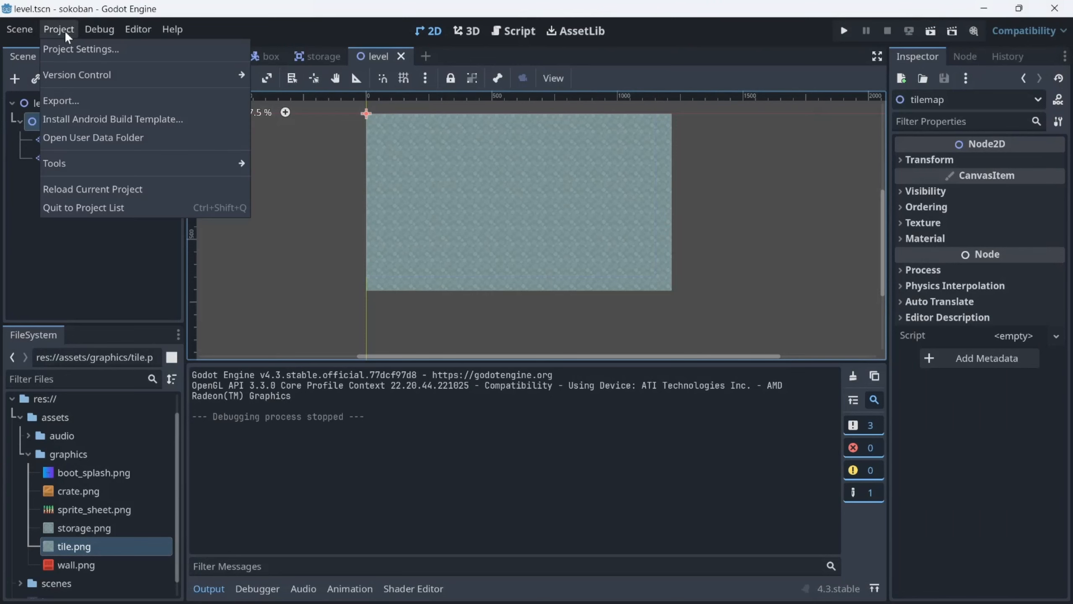
left_click(73, 50)
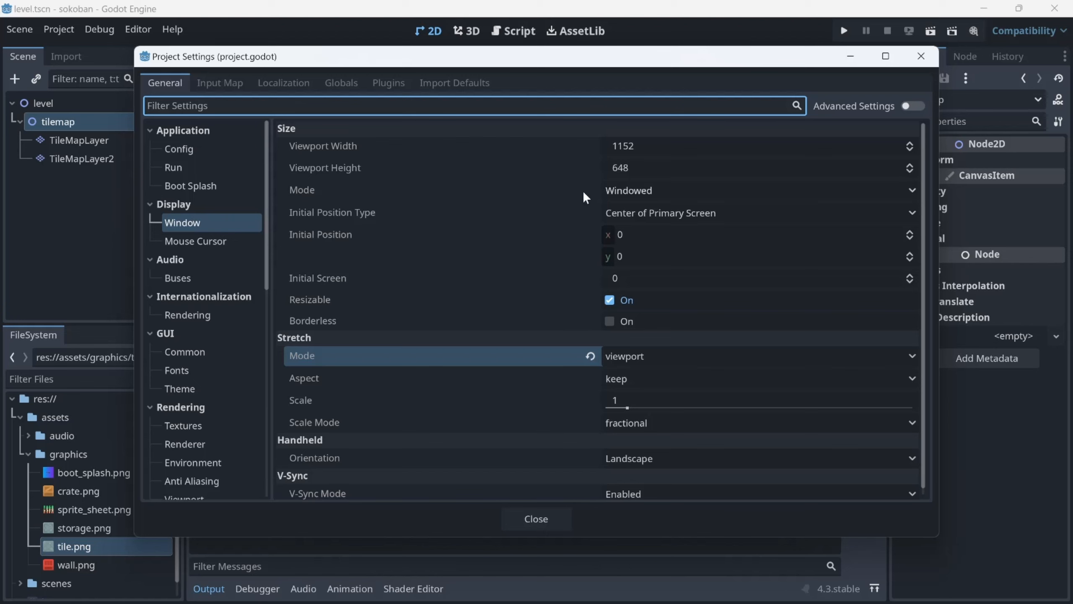
left_click(635, 191)
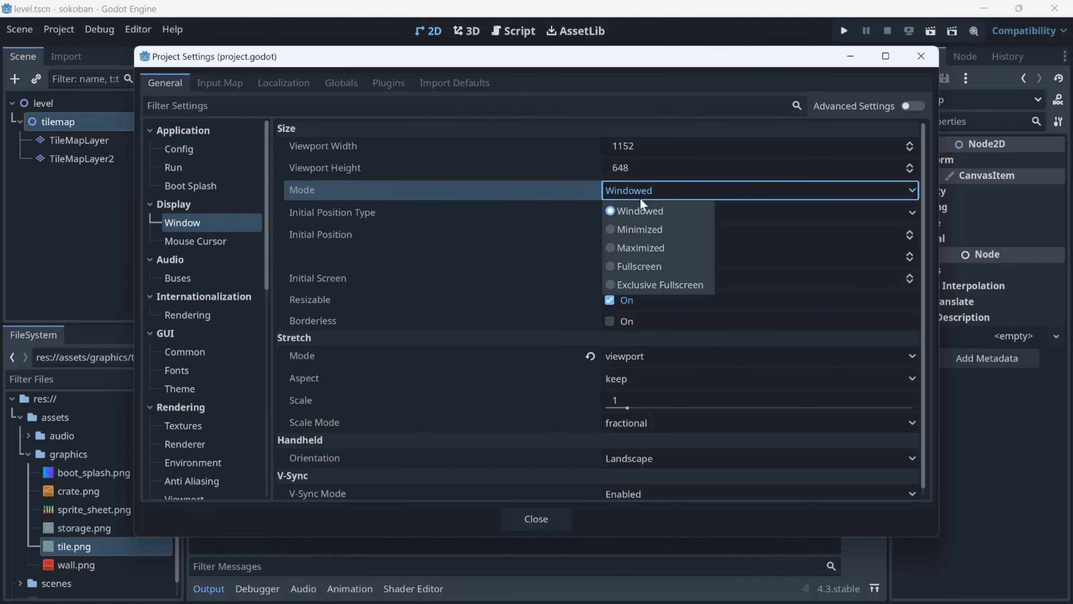
left_click(650, 251)
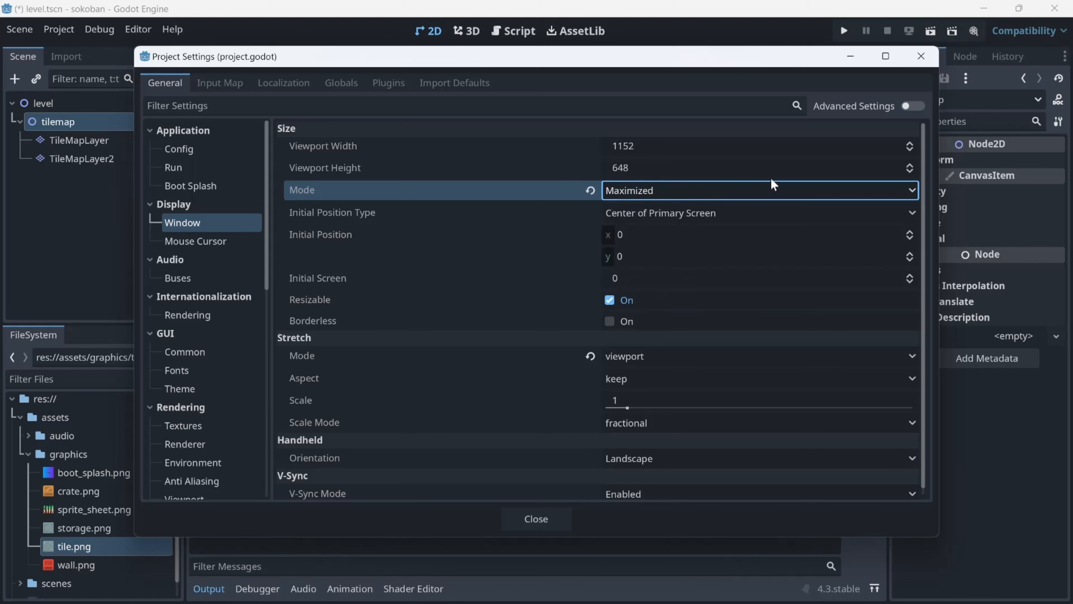
left_click(531, 527)
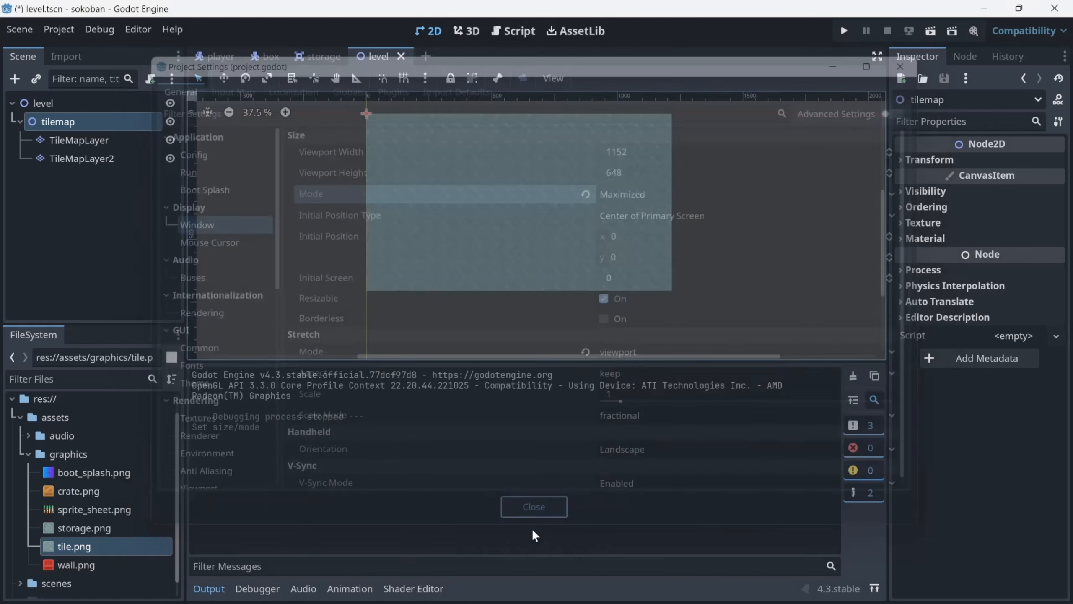
left_click(926, 35)
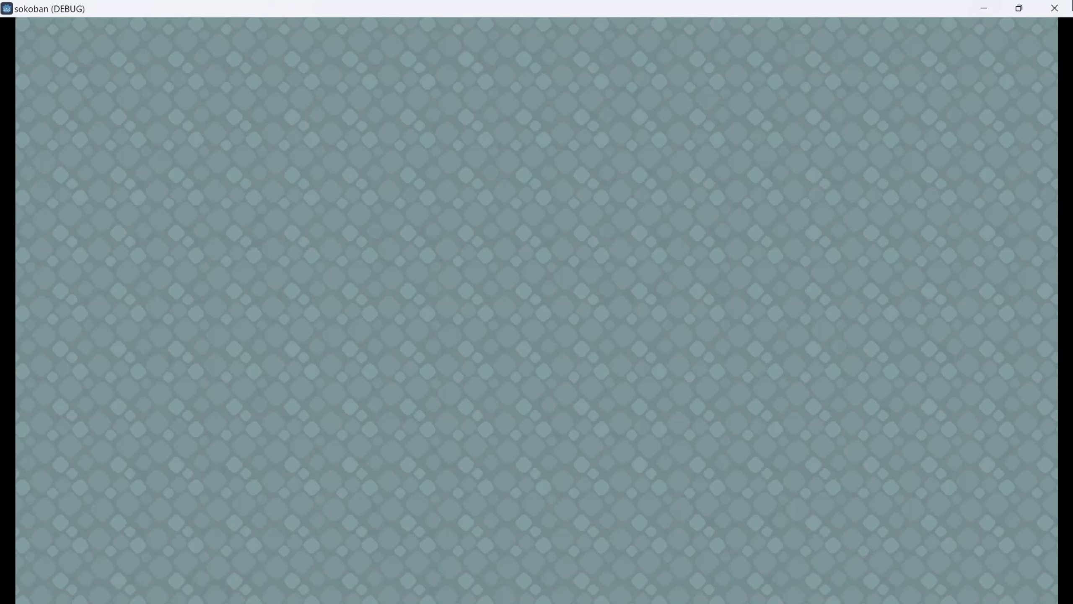
left_click(1055, 8)
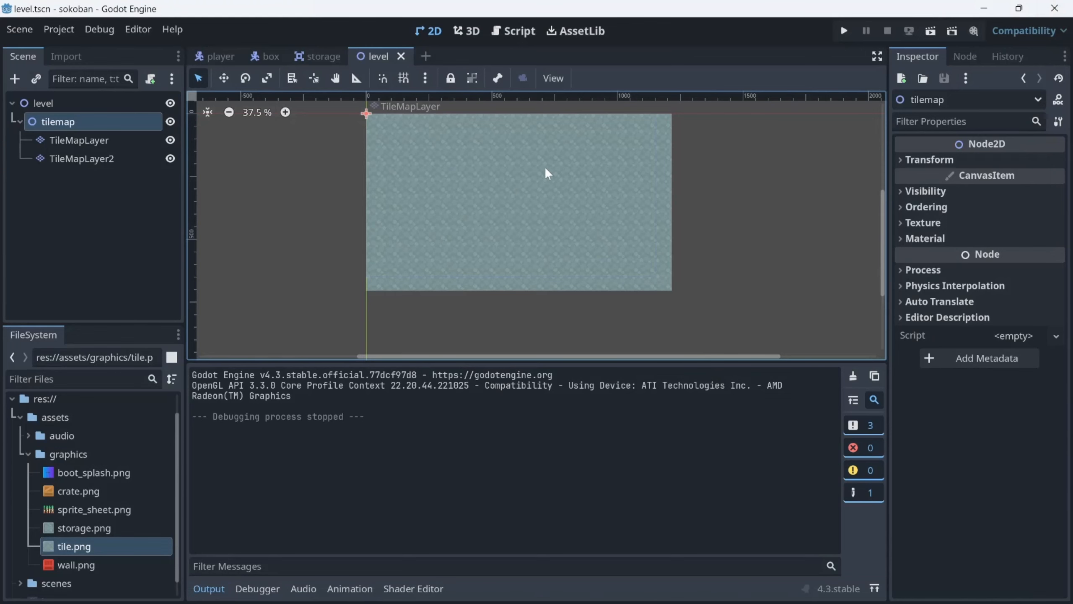
Create a new TileSet on TileMapLayer2 with a tile size of 64 x 64 px and save the level scene.
left_click(70, 156)
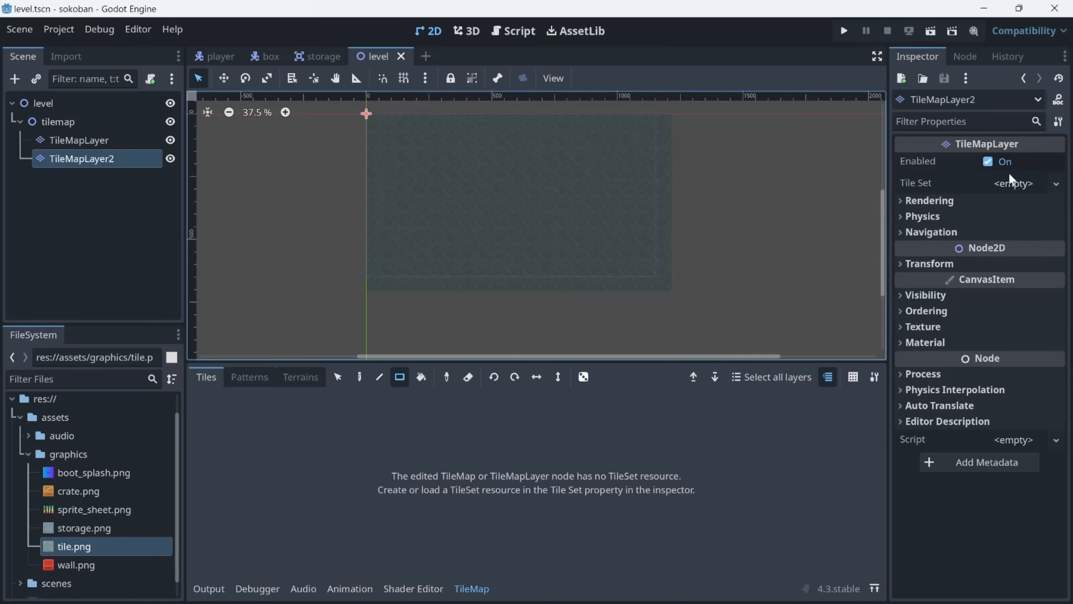
left_click(1050, 180)
left_click(1034, 202)
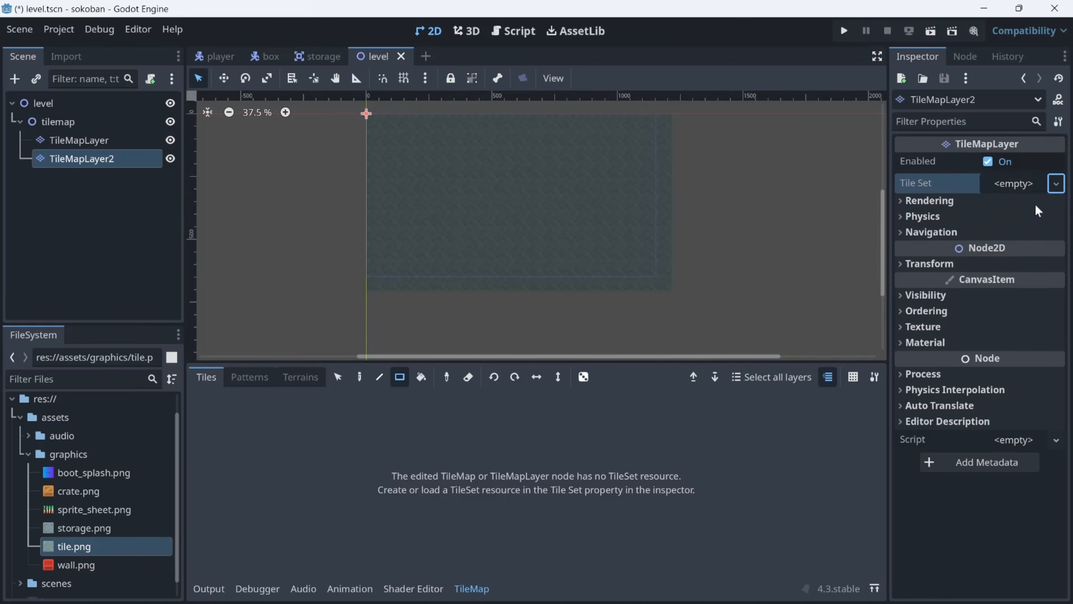
left_click(1021, 185)
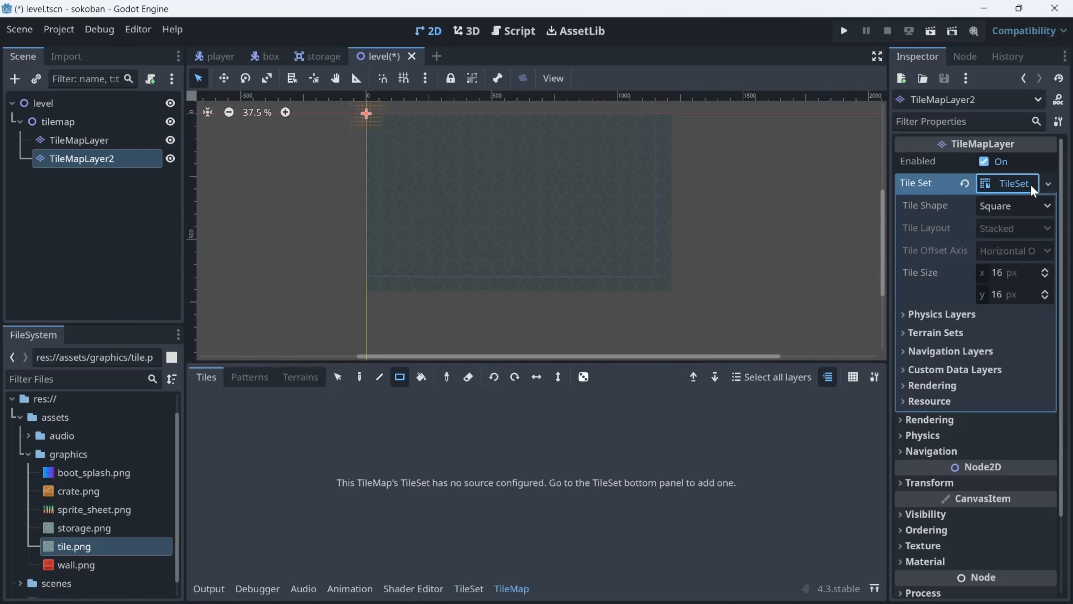
left_click(1020, 272)
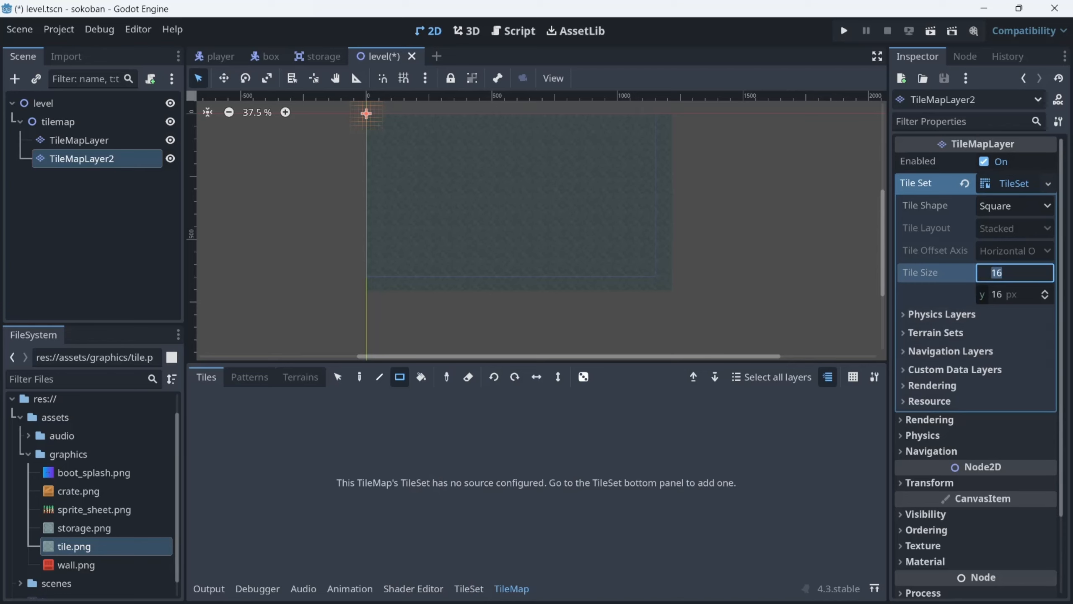
type("64")
left_click(1014, 292)
type("6")
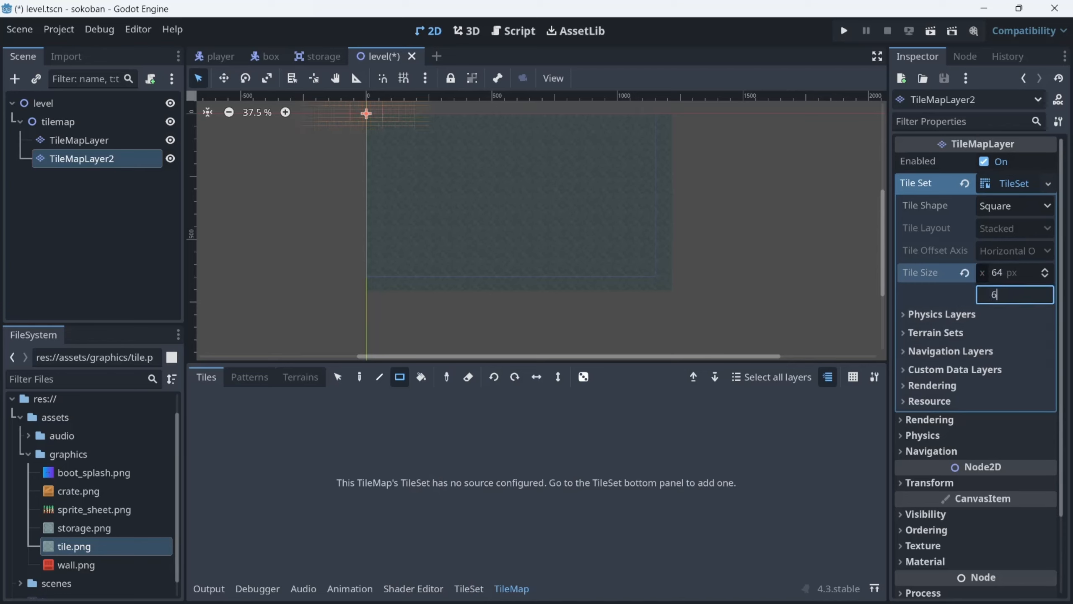
key("Return")
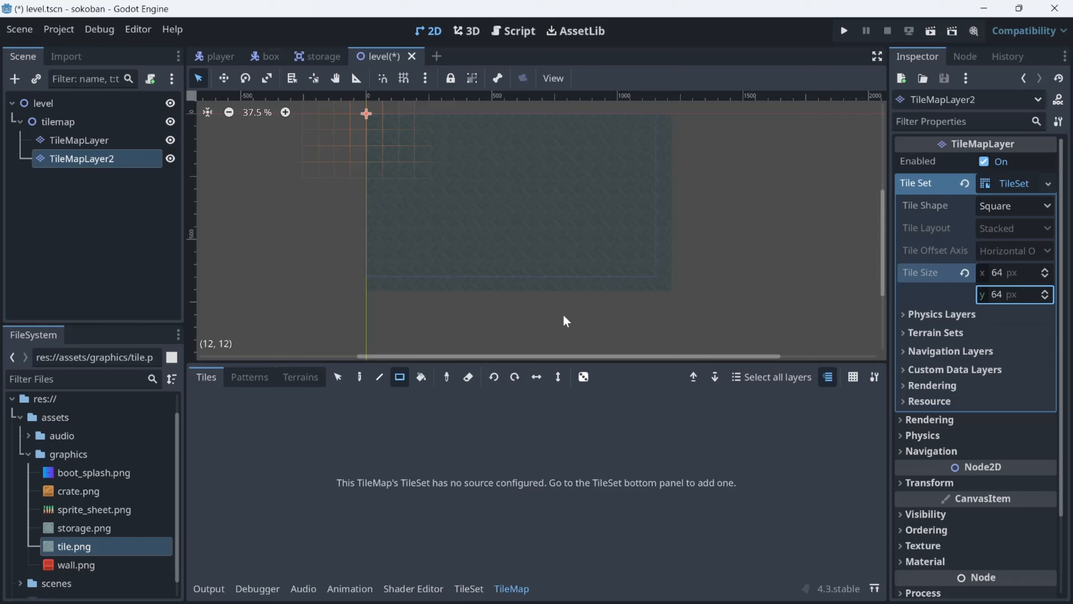
key("ctrl+s")
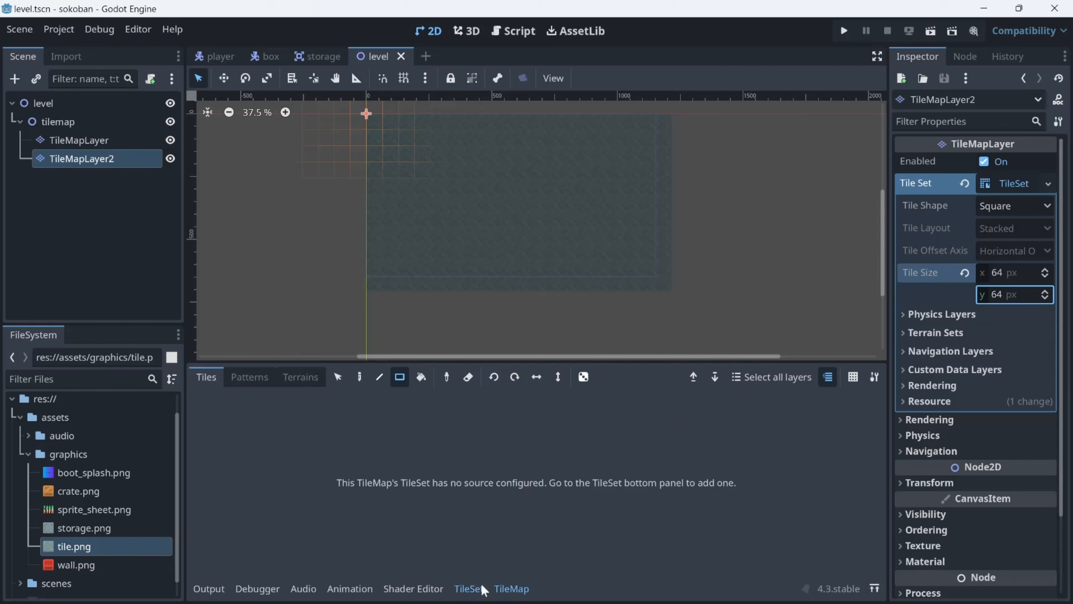
Add wall.png as a source of TileMapLayer2's tile set with automatically created tiles, and show it for tile painting.
left_click(469, 588)
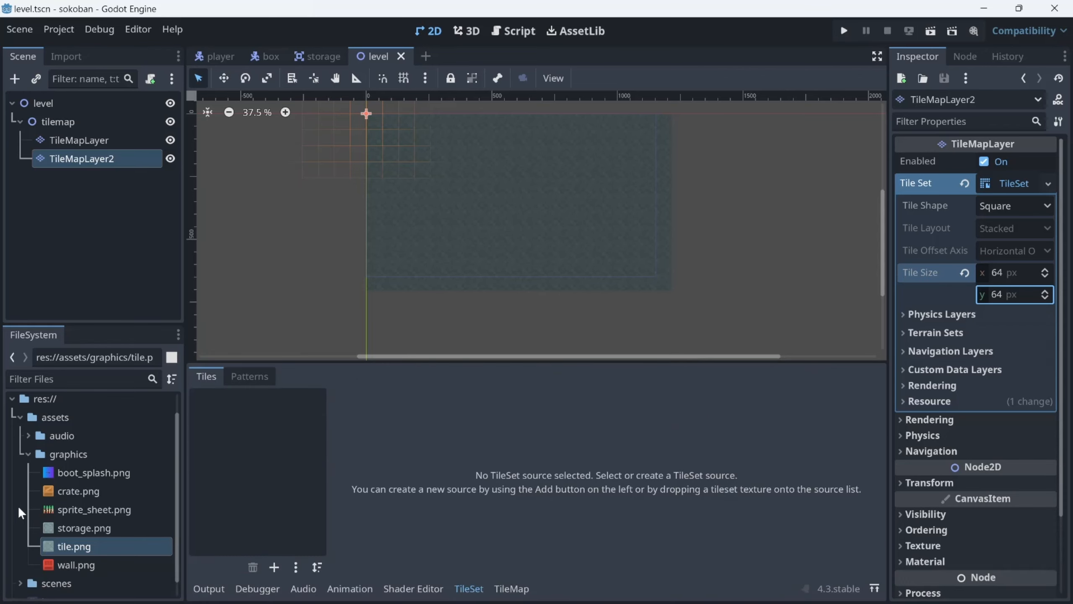
left_click_drag(95, 563, 280, 406)
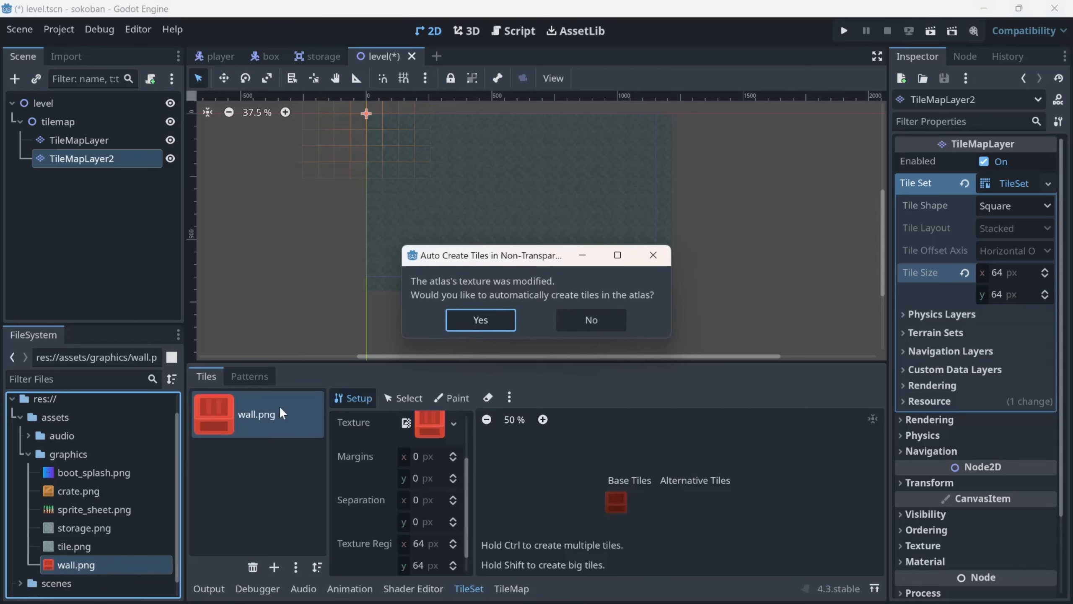
left_click(486, 321)
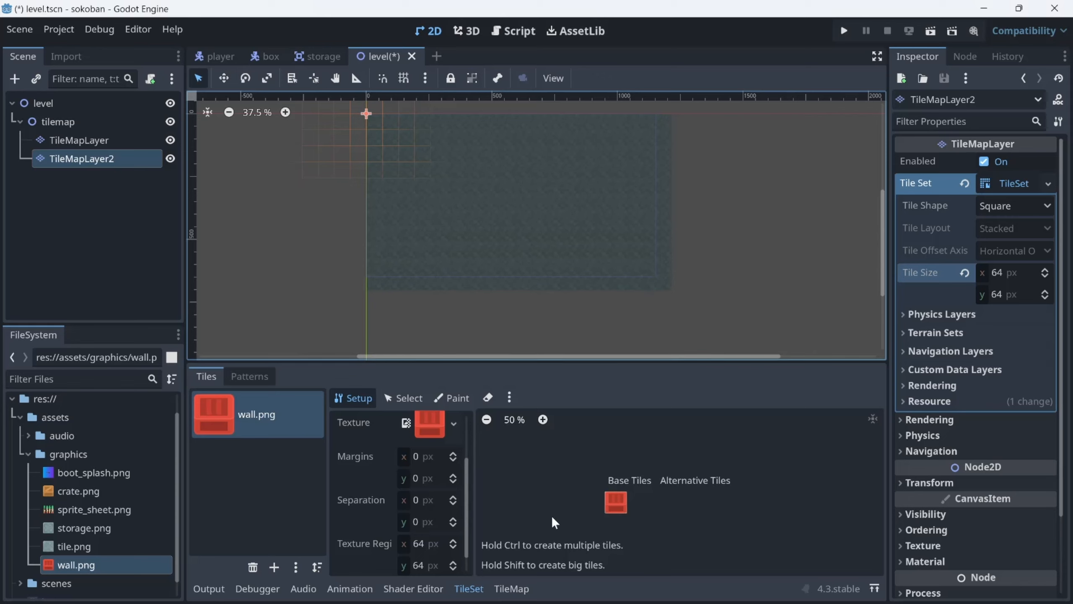
left_click(512, 589)
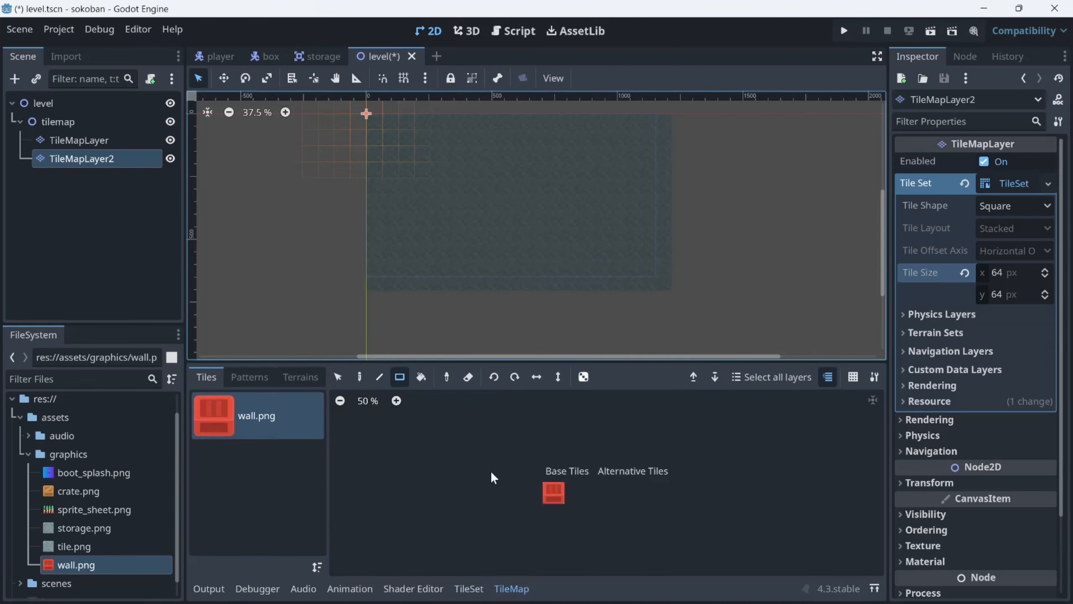
Paint a closed border of wall tiles along all four edges of the floor area on TileMapLayer2.
left_click(549, 494)
scroll(573, 474, "down", 2)
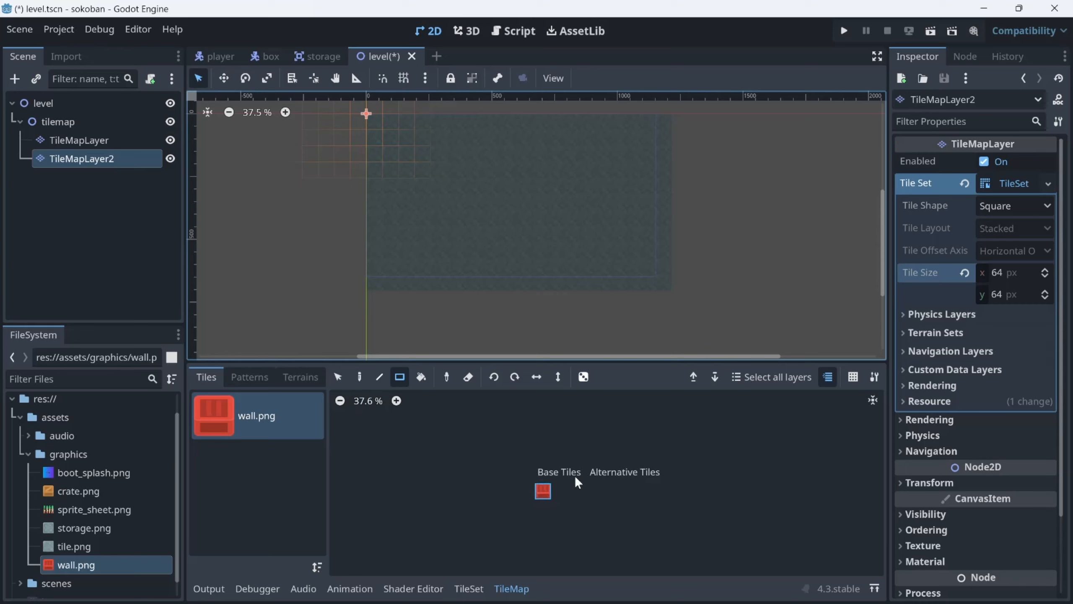
scroll(575, 475, "up", 3)
scroll(577, 474, "up", 1)
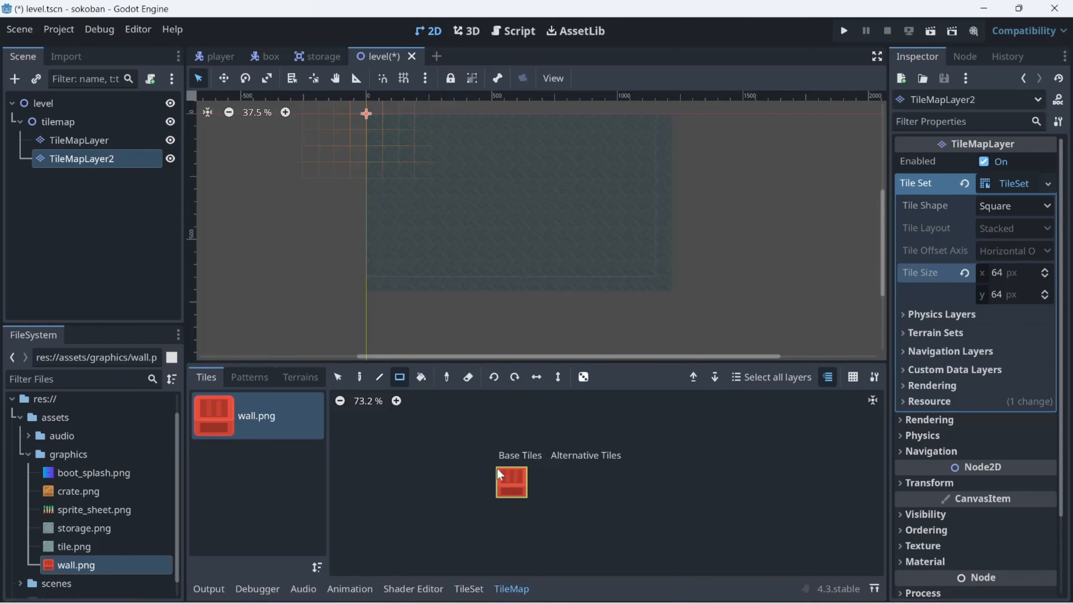
left_click_drag(378, 121, 558, 120)
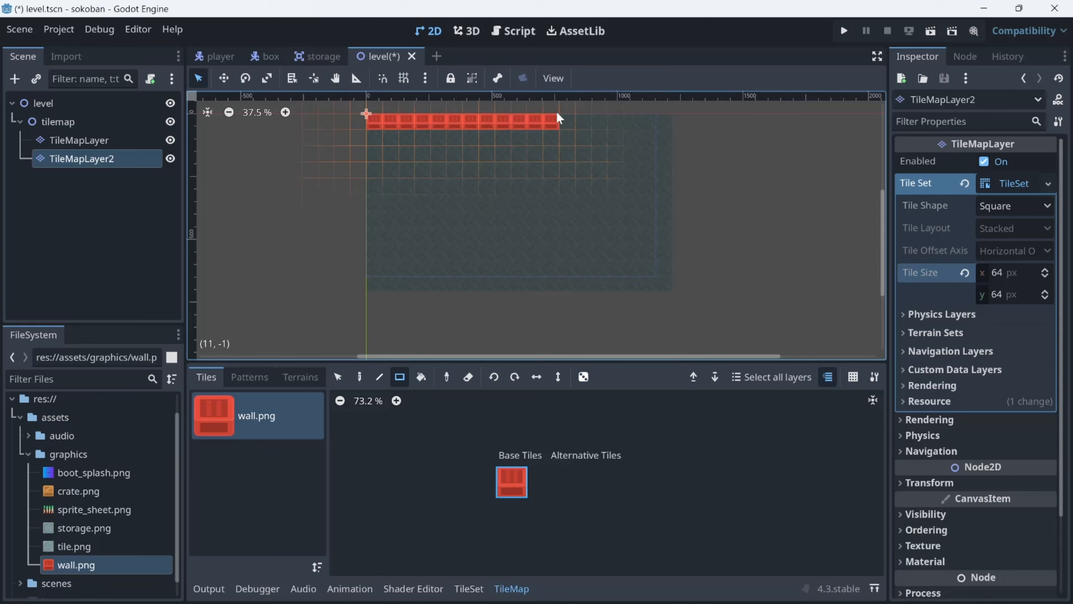
left_click(382, 376)
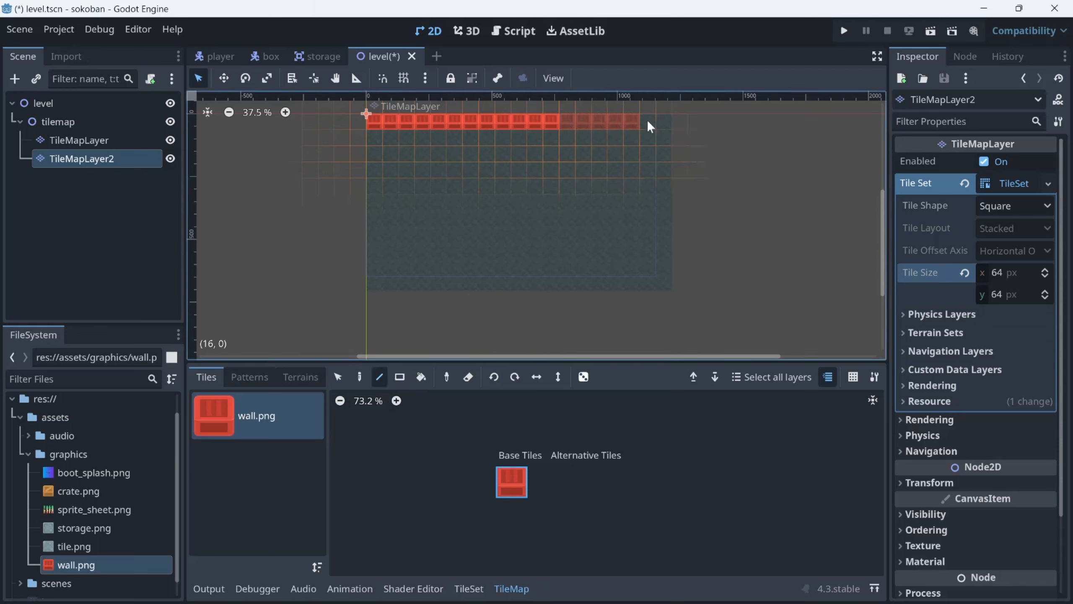
mouse_move(664, 125)
left_mouse_down()
mouse_move(663, 282)
mouse_move(398, 276)
mouse_move(388, 144)
mouse_move(365, 279)
mouse_move(403, 216)
mouse_move(412, 284)
mouse_move(378, 285)
mouse_move(369, 122)
left_mouse_up()
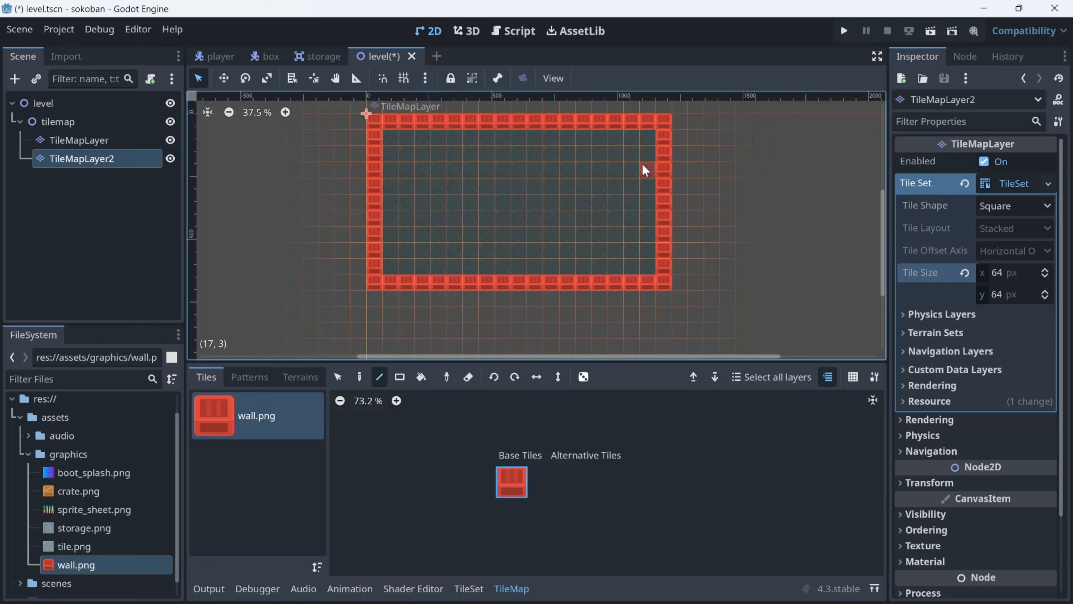
Save the level scene and run it to check how the wall border fits the game window, closing the game after.
key("ctrl+s")
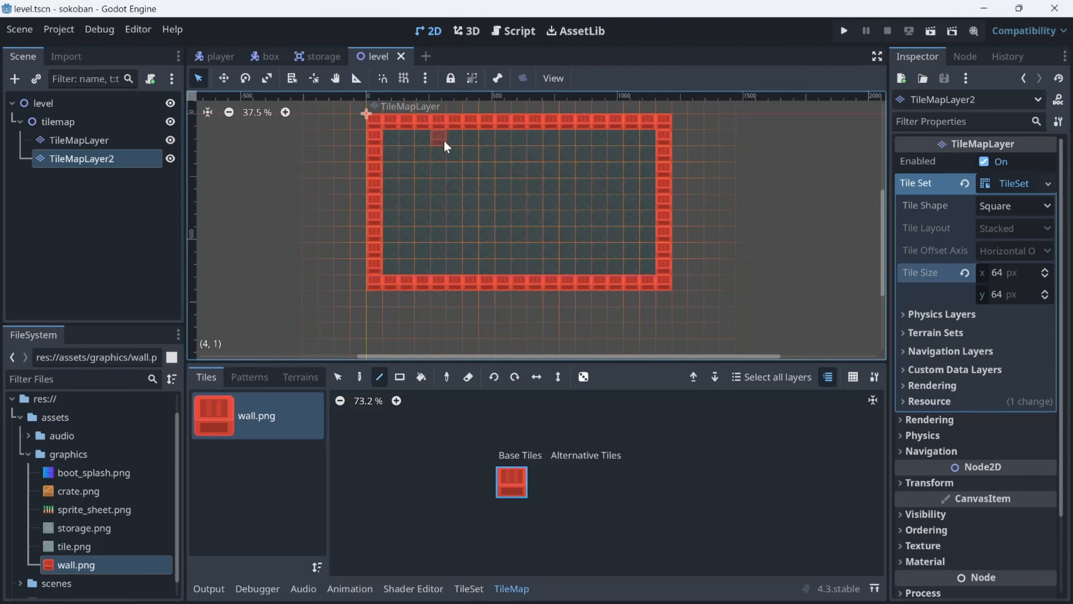
left_click(931, 30)
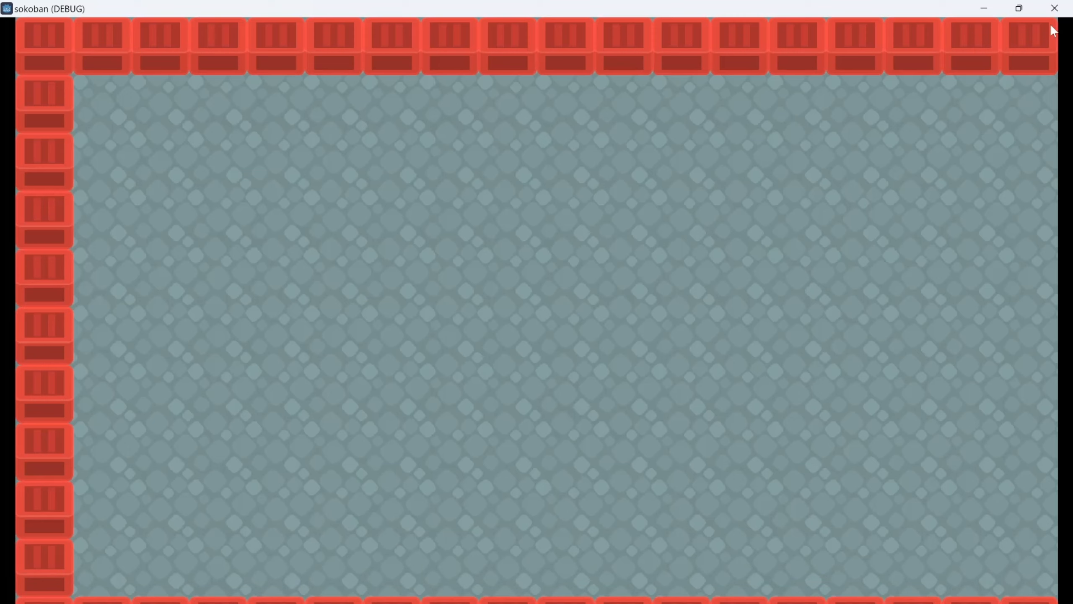
left_click(1055, 8)
Erase the whole bottom row of wall tiles, row 10, including both corners, from TileMapLayer2.
scroll(604, 279, "up", 3)
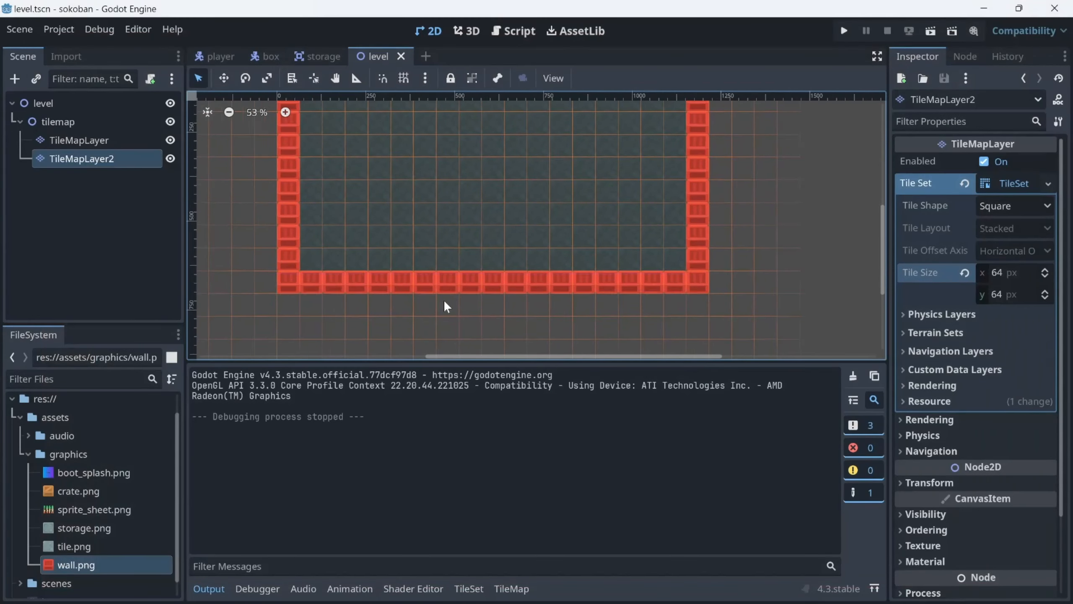
scroll(444, 299, "up", 1)
right_click(285, 276)
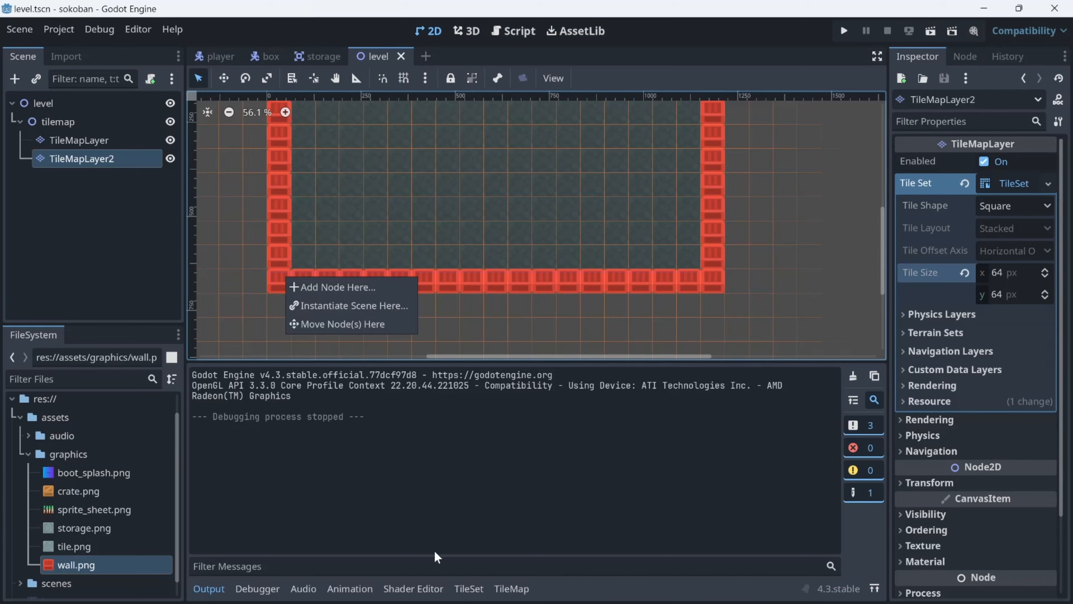
left_click(72, 154)
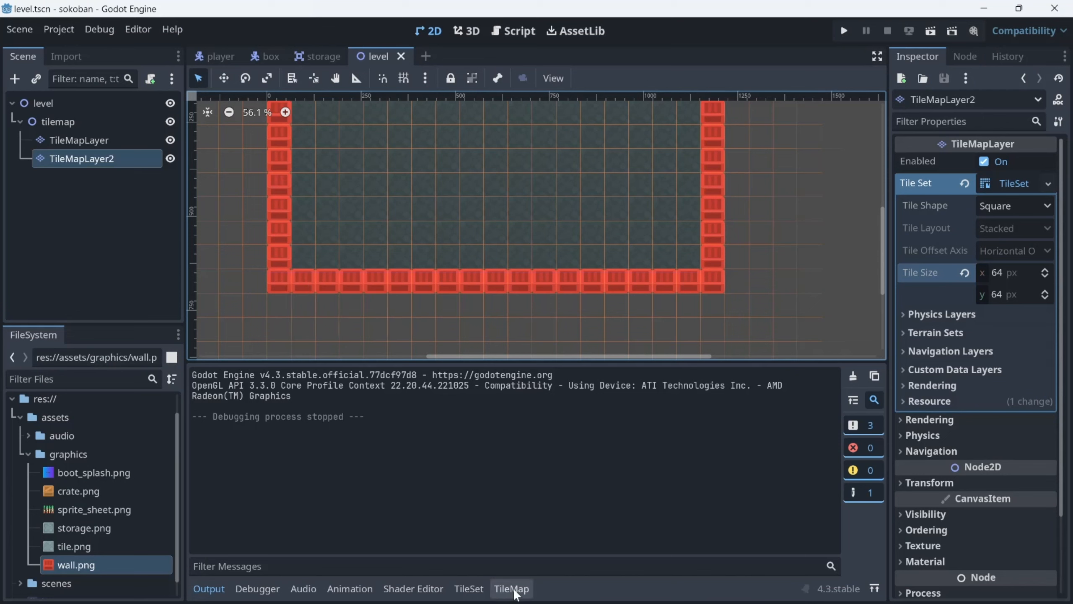
left_click(515, 590)
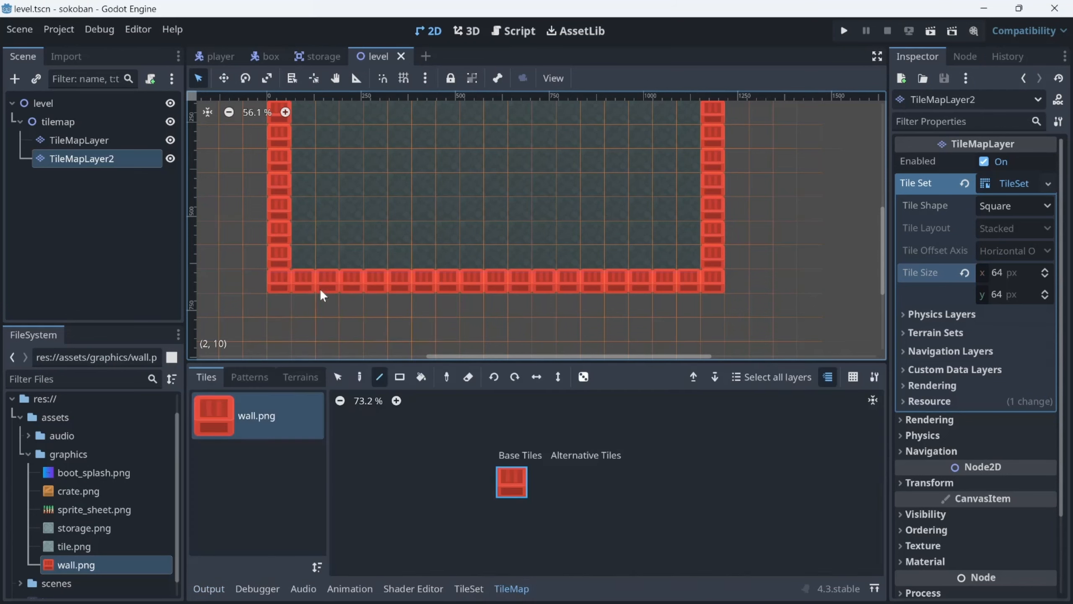
mouse_move(279, 280)
left_mouse_down()
mouse_move(411, 259)
mouse_move(689, 275)
left_mouse_up()
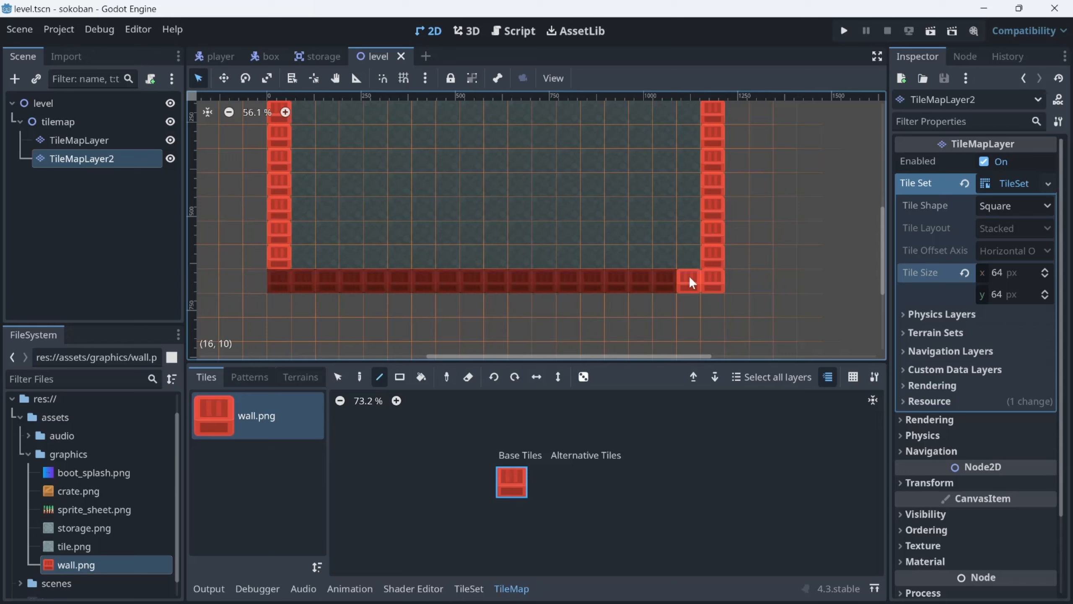
right_click_drag(717, 279, 706, 273)
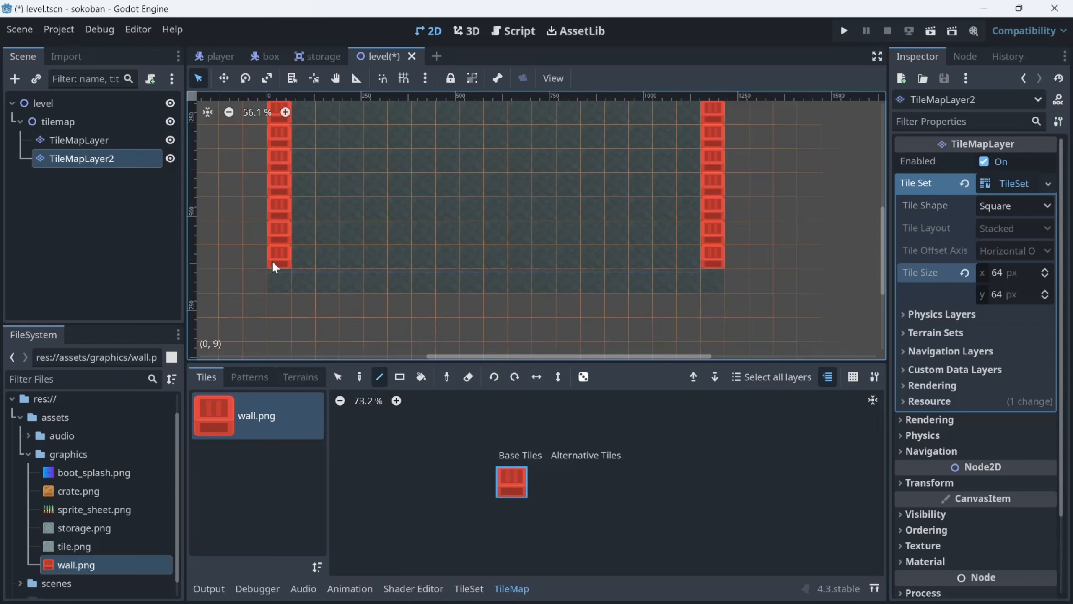
Paint a line of wall tiles across row 9 to connect the two side walls.
left_click_drag(272, 257, 609, 253)
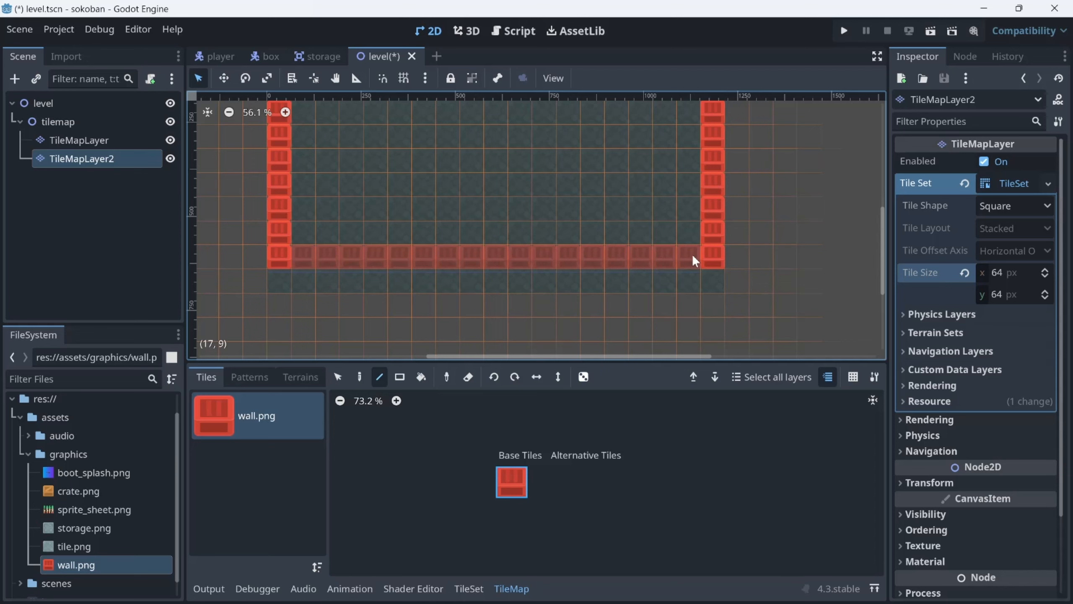
left_click_drag(693, 257, 694, 257)
Erase the rightmost column of wall tiles and paint a replacement wall column one tile further left.
scroll(708, 259, "down", 1)
middle_click_drag(746, 228, 747, 284)
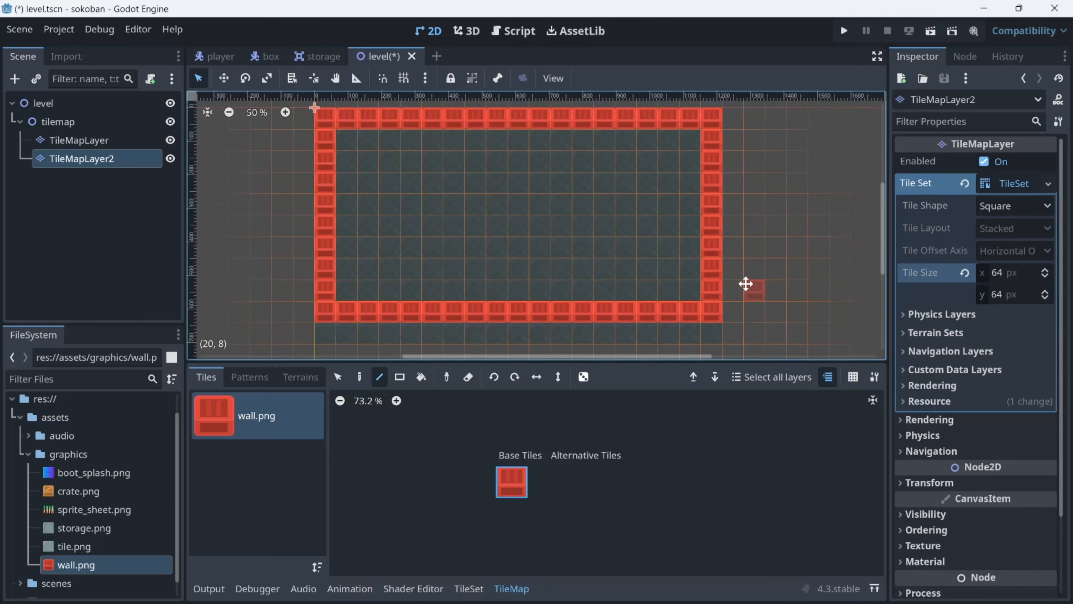
right_click_drag(711, 315, 698, 117)
left_click_drag(696, 116, 700, 302)
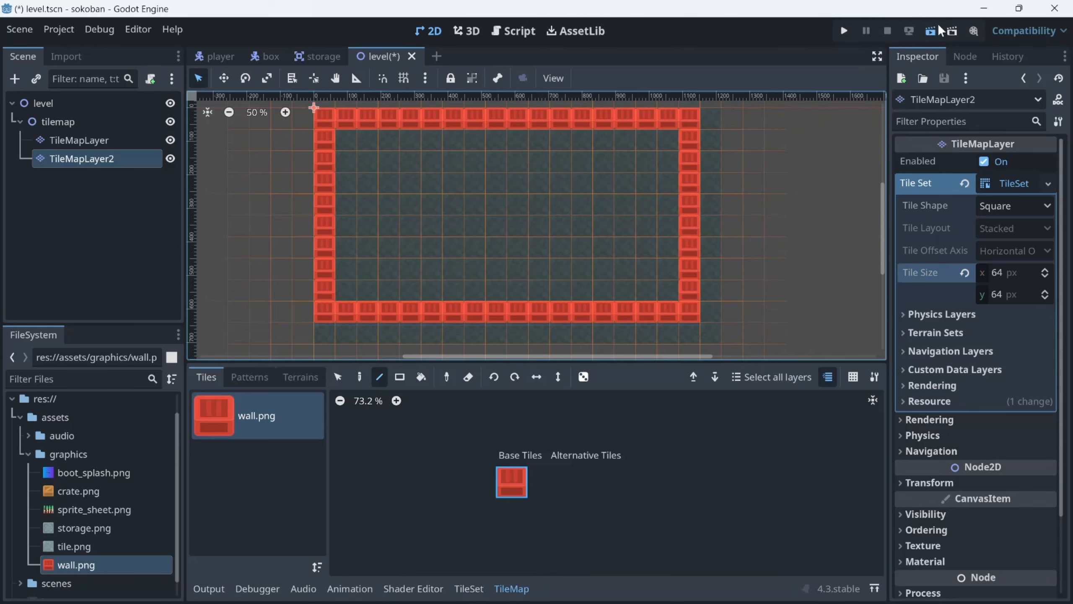
Run the current level scene to check the moved walls, then close the game and hide the output log.
left_click(937, 30)
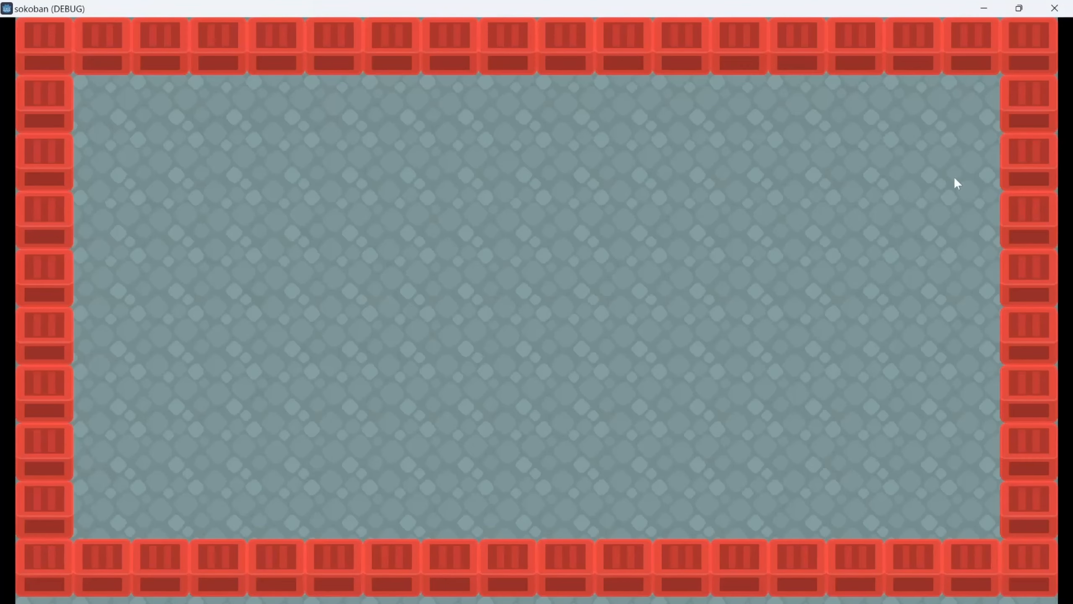
left_click(1055, 8)
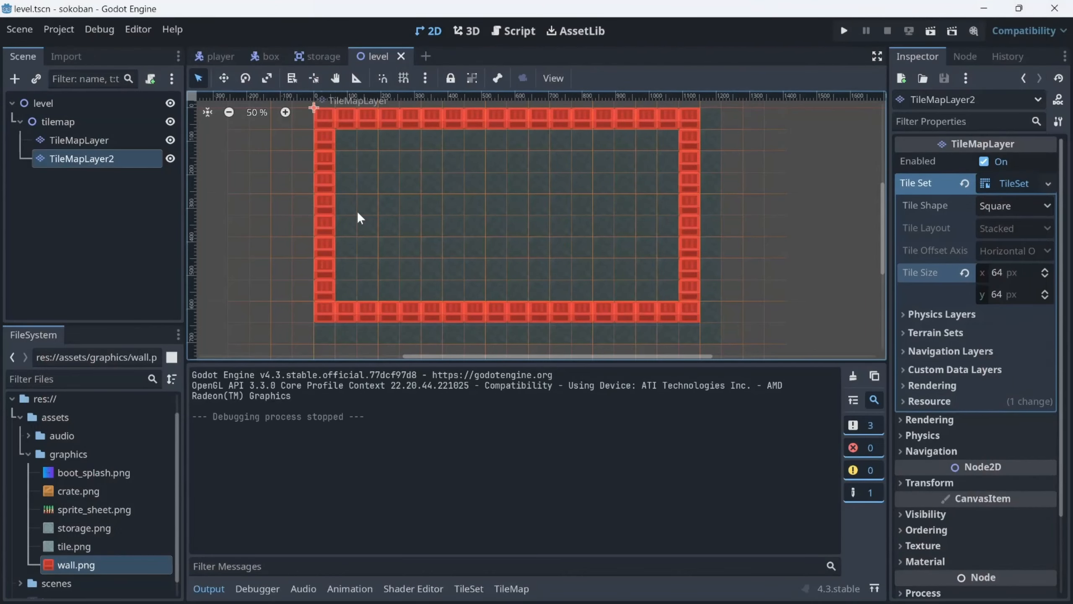
left_click(199, 592)
Try ordering TileMapLayer2 before TileMapLayer under the tilemap node, then move it back below.
scroll(374, 233, "up", 1)
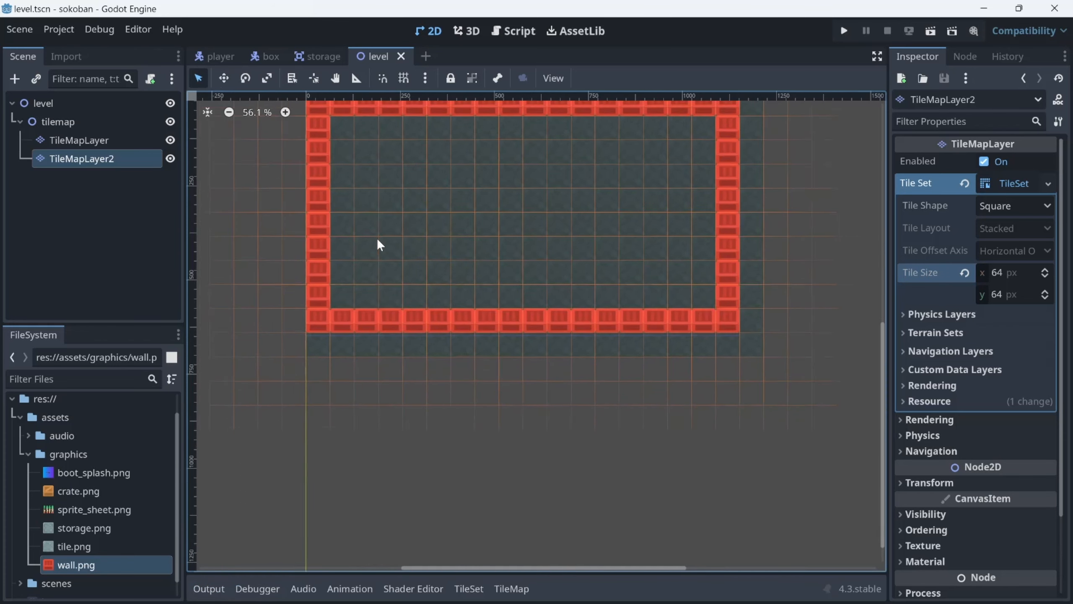
scroll(377, 239, "down", 2)
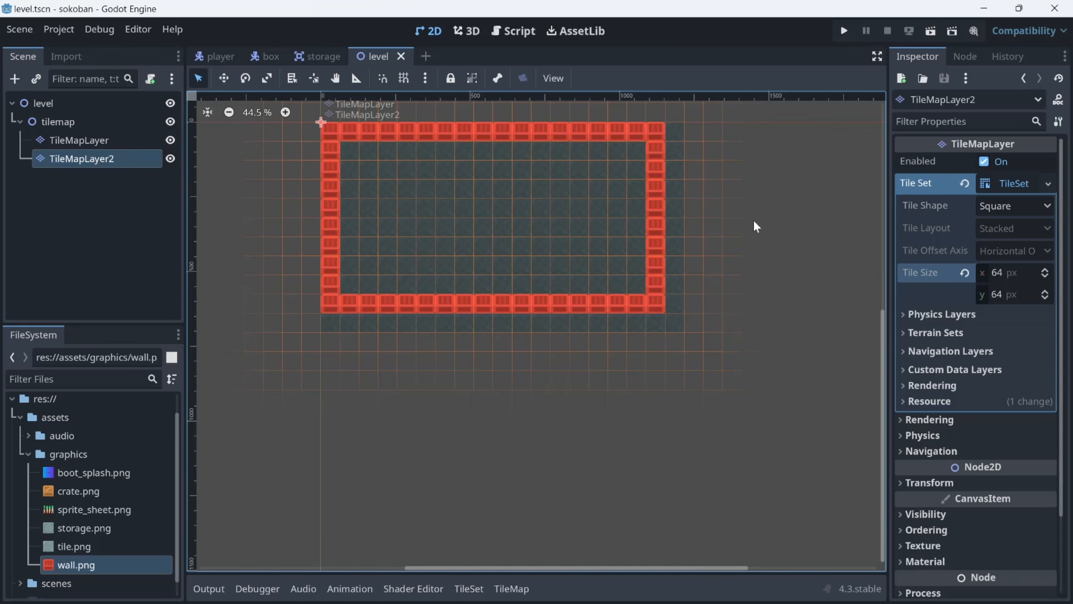
scroll(754, 221, "up", 1)
left_click(92, 121)
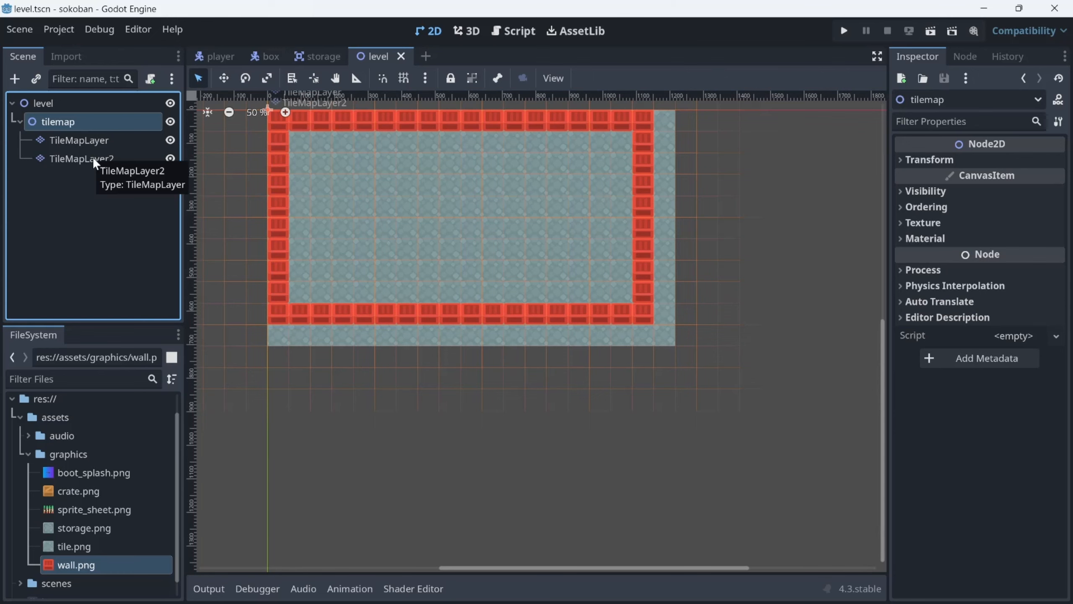
left_click_drag(93, 156, 92, 131)
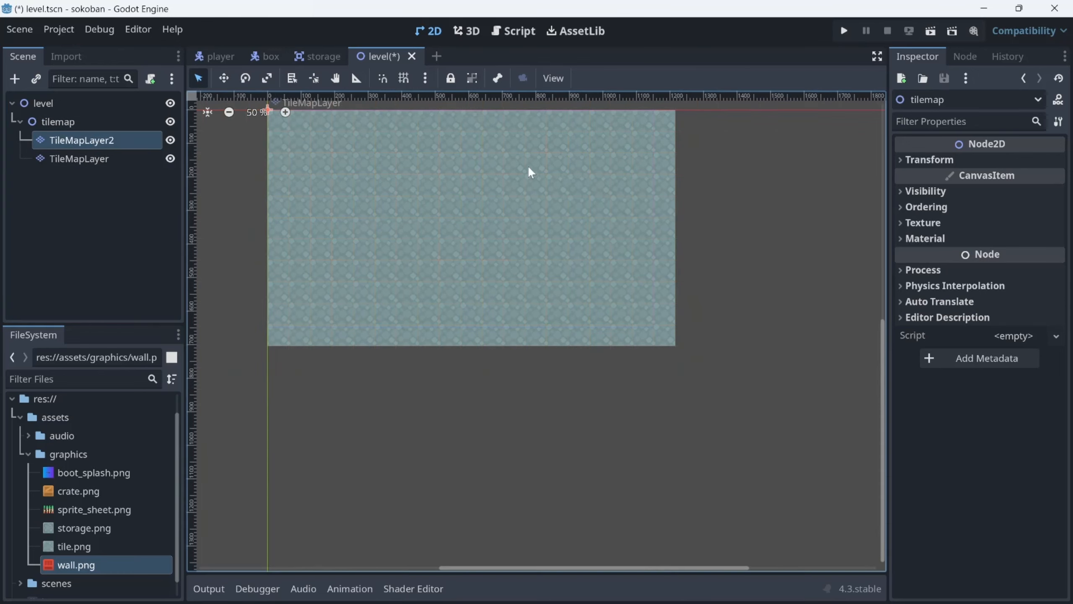
middle_click_drag(775, 254, 793, 314)
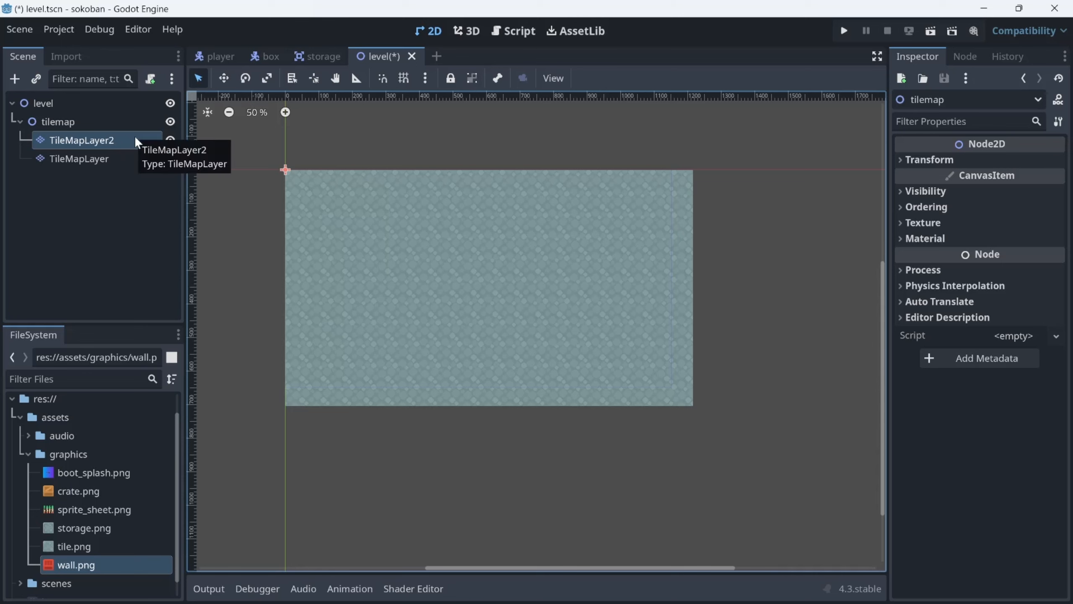
left_click_drag(136, 139, 126, 167)
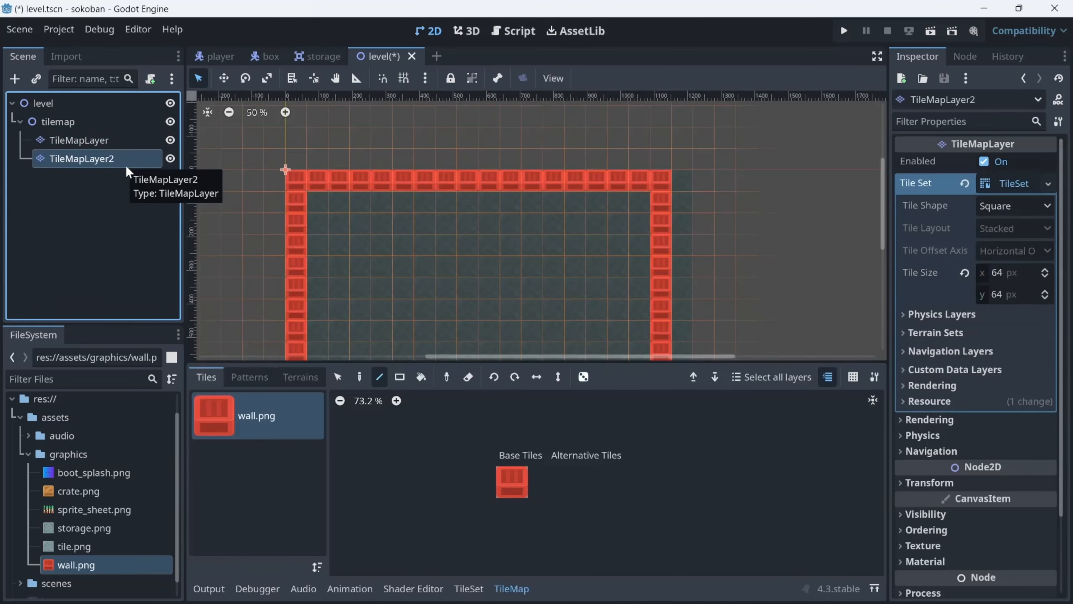
Rename the TileMapLayer node holding the ground tiles to floor.
double_click(106, 139)
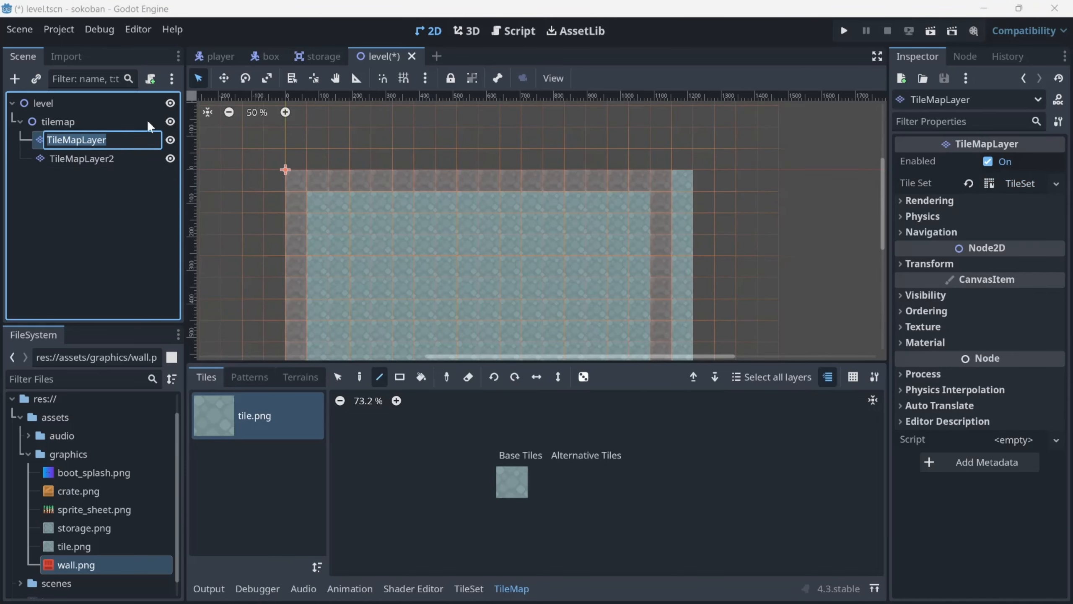
type("follor")
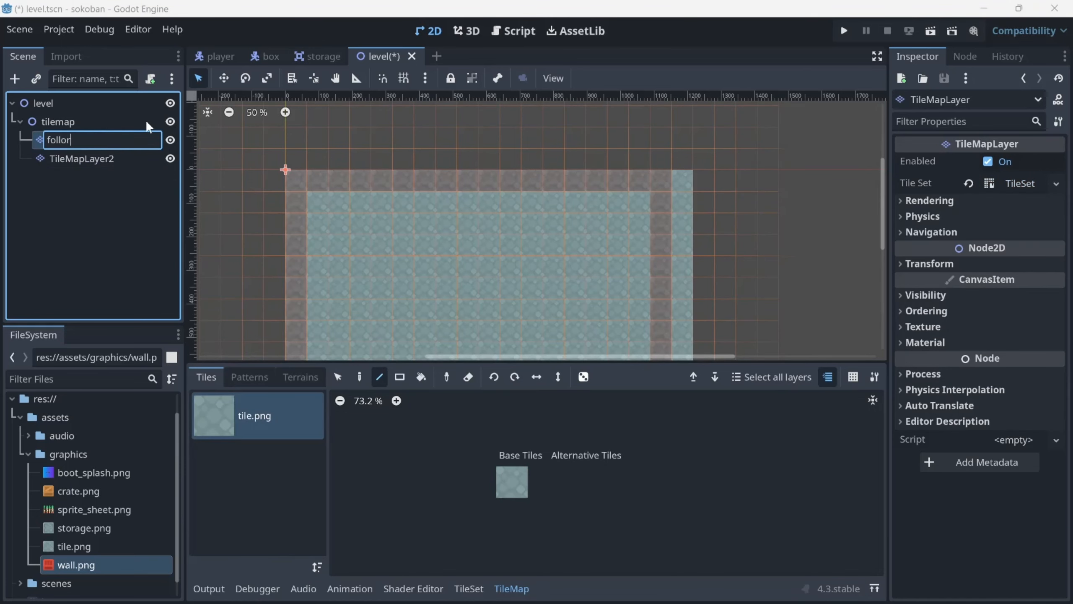
key("BackSpace")
key("BackSpace")
key("BackSpace")
key("BackSpace")
key("BackSpace")
type("ll")
key("BackSpace")
type("oor")
key("Return")
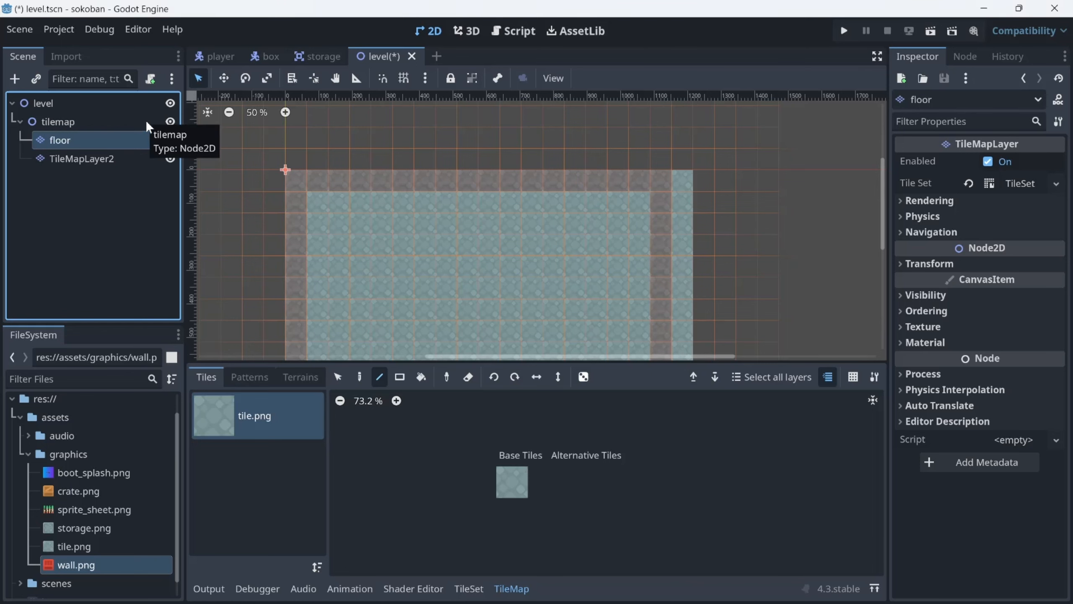
Rename the TileMapLayer2 node to walls.
left_click(88, 158)
left_click(88, 158)
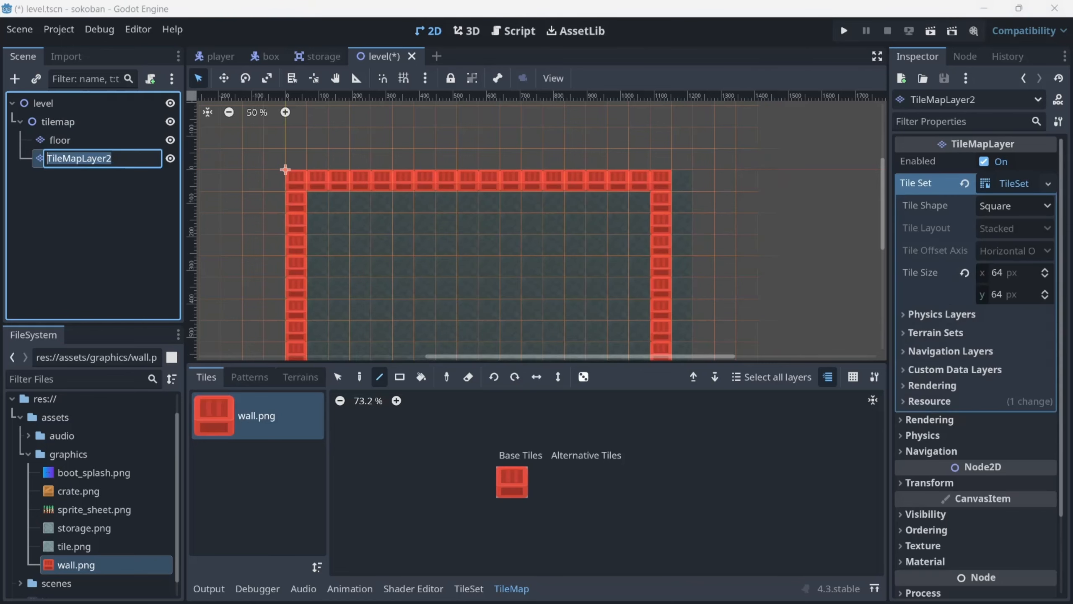
type("walls")
key("Return")
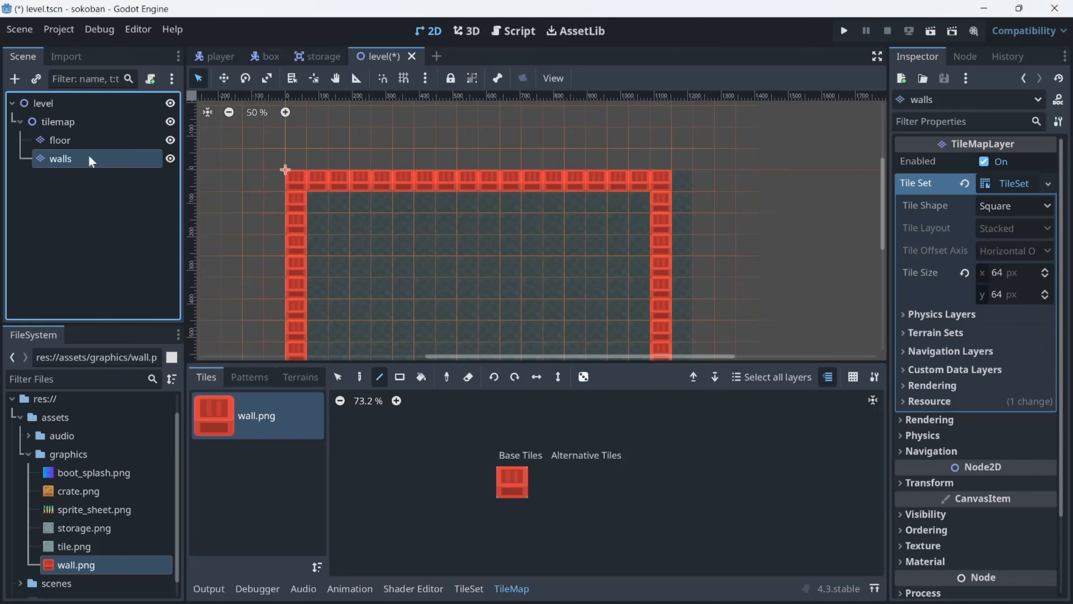
Collapse the tilemap node in the scene tree, clear the node selection, and save the level scene.
left_click(21, 121)
left_click(118, 156)
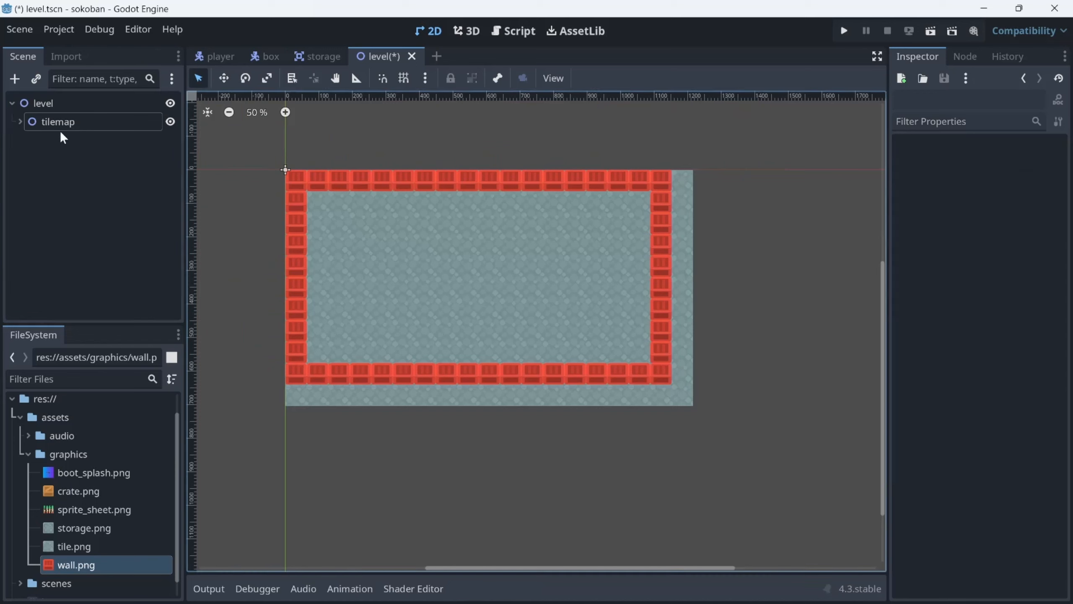
key("ctrl+s")
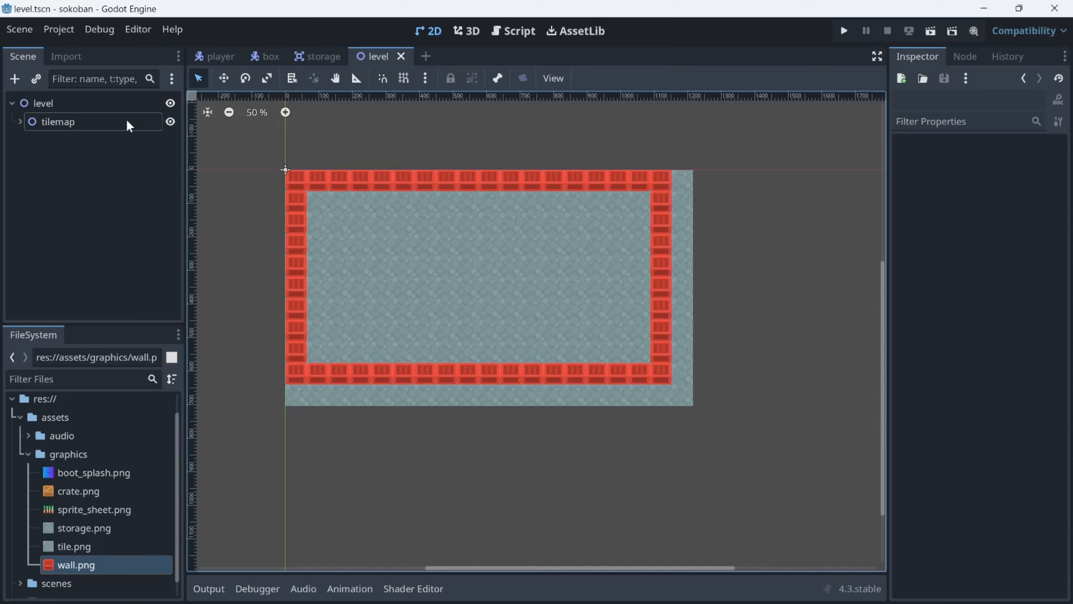
Add an AudioStreamPlayer as a child of the level root node.
left_click(62, 103)
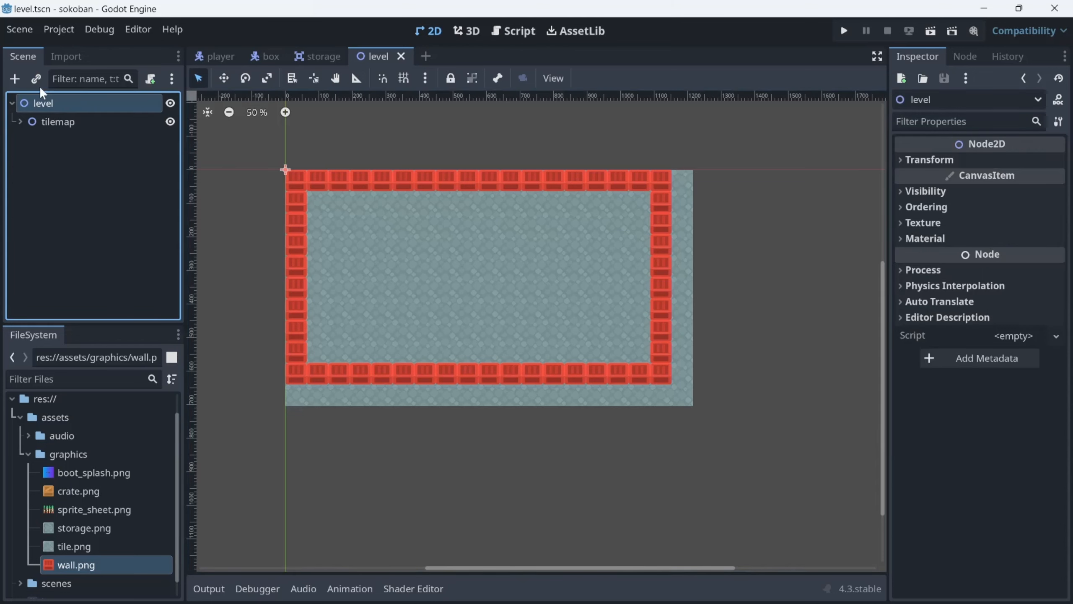
left_click(12, 82)
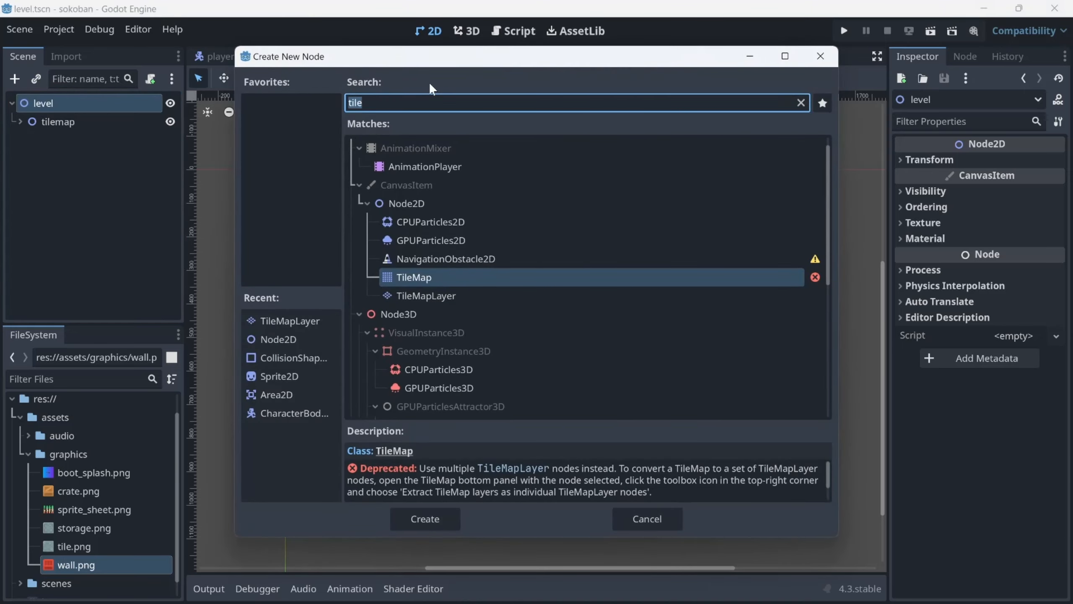
type("aui")
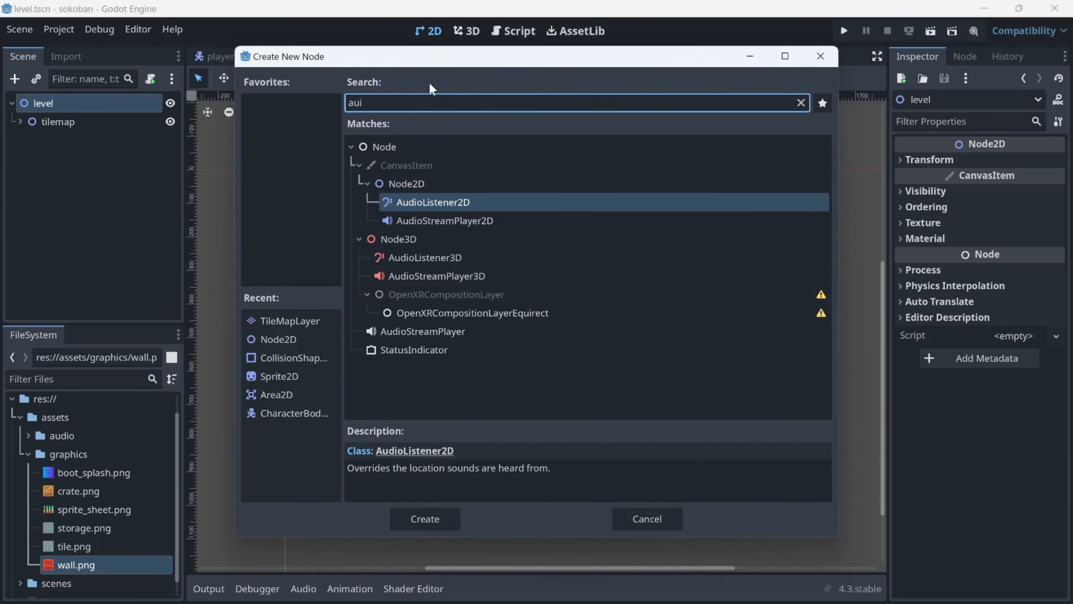
key("Down")
key("Down")
key("Down")
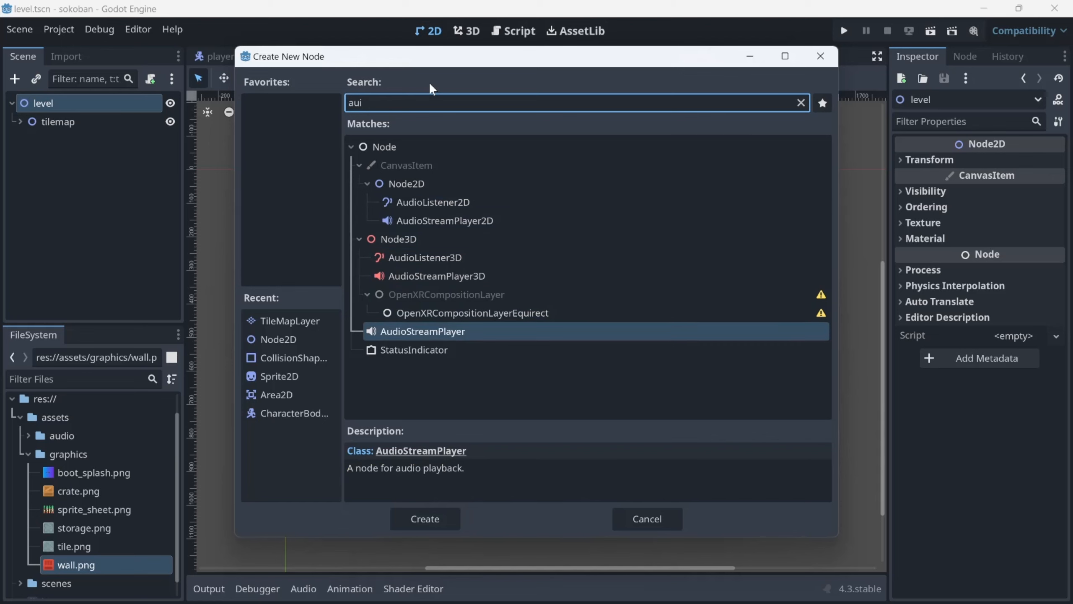
key("Return")
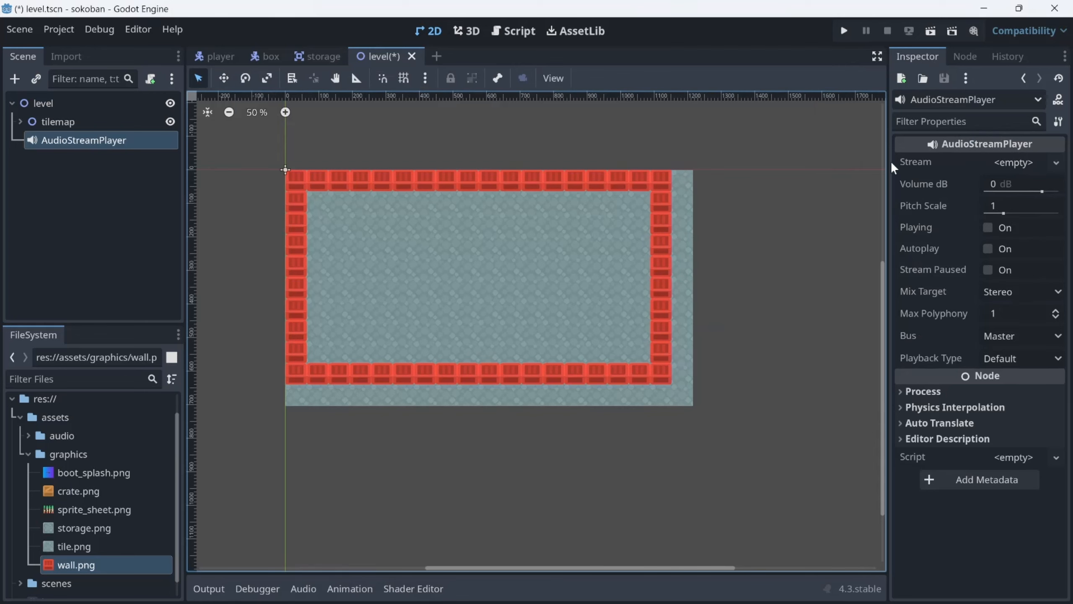
Assign the Minuet in F Major .mp3 file from the assets/audio folder as the AudioStreamPlayer's stream.
left_click(29, 455)
left_click(28, 458)
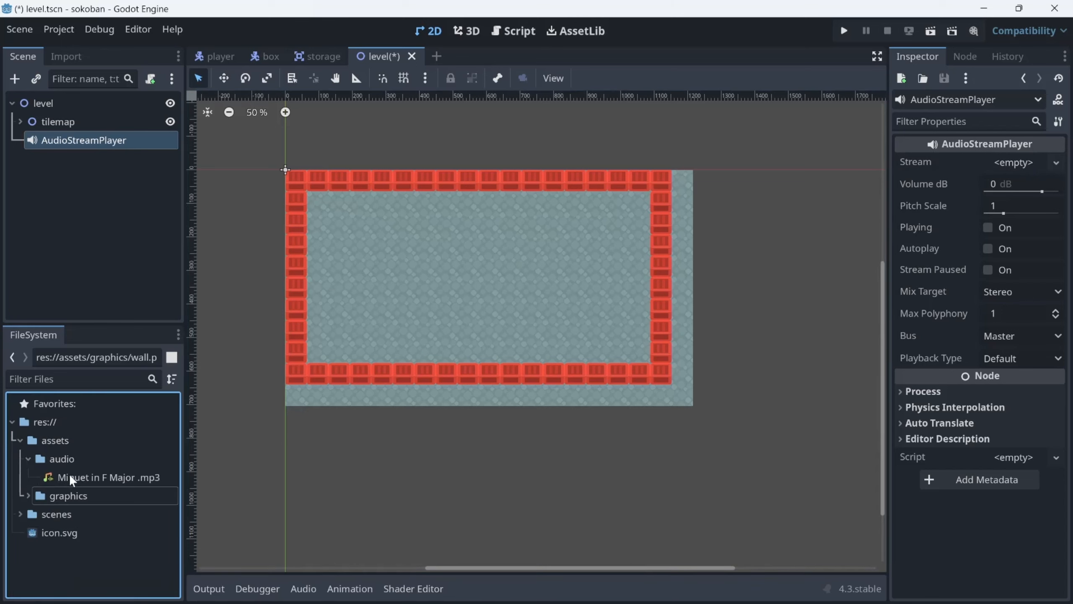
left_click_drag(71, 477, 69, 465)
left_click(28, 459)
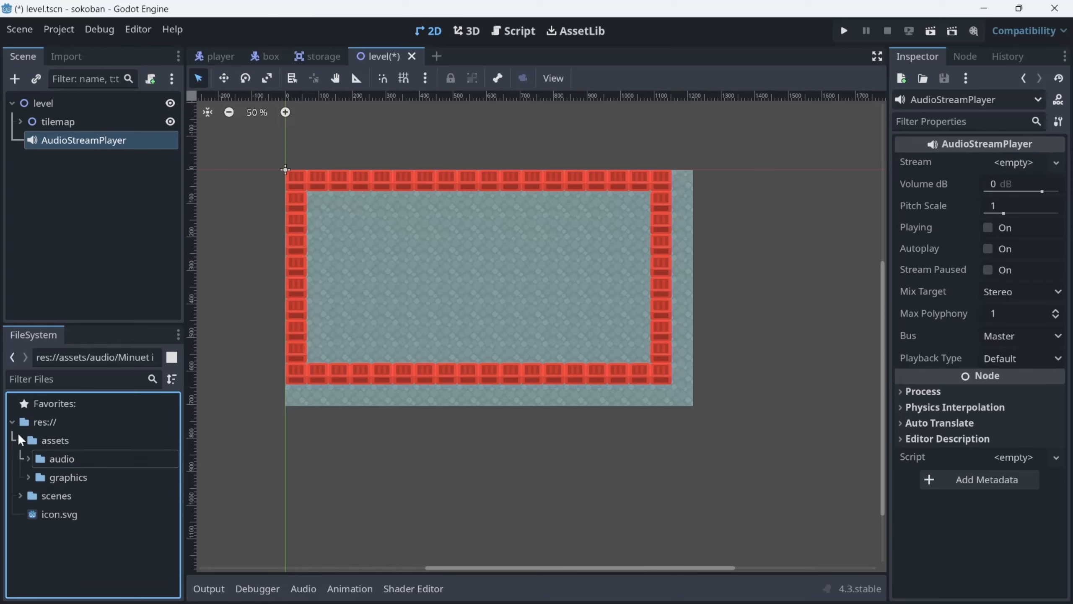
left_click(17, 439)
left_click(17, 440)
left_click(56, 461)
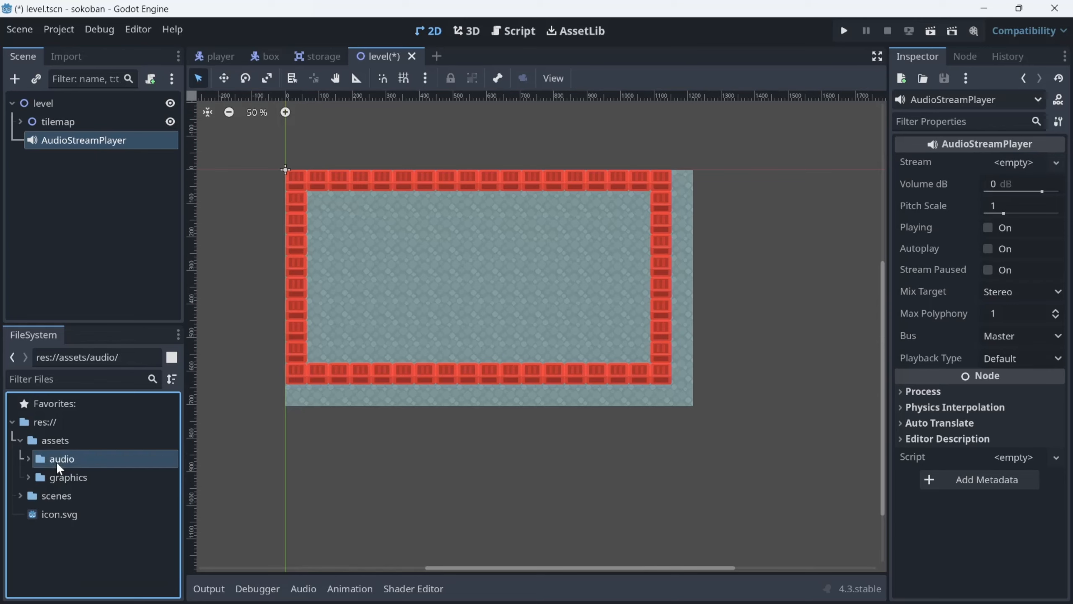
left_click(28, 458)
left_click_drag(51, 475, 1014, 157)
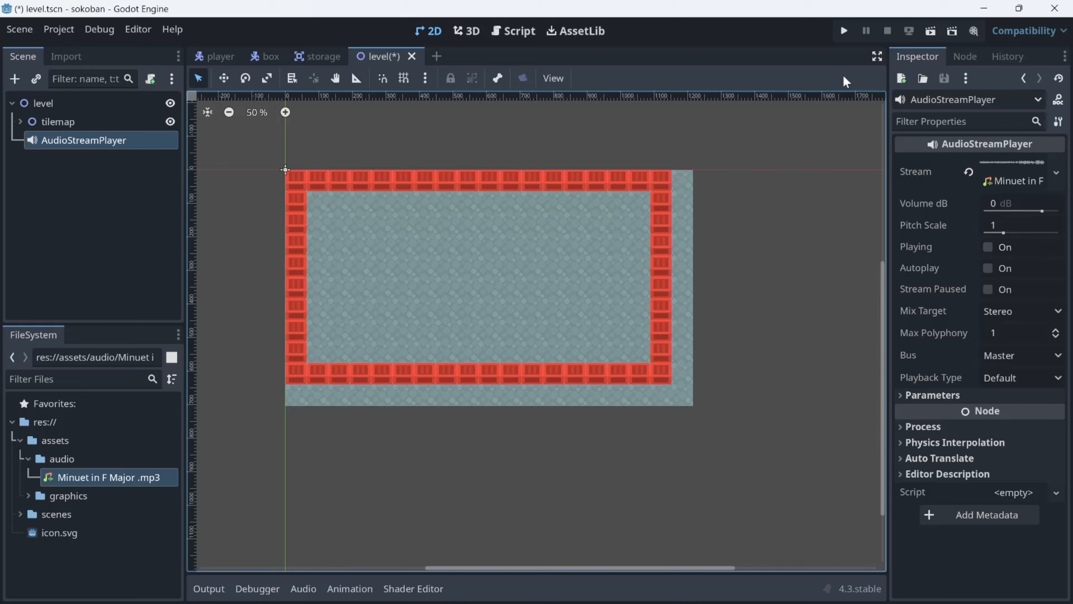
Enable Autoplay on the AudioStreamPlayer and turn on Looping in its stream parameters.
left_click(991, 267)
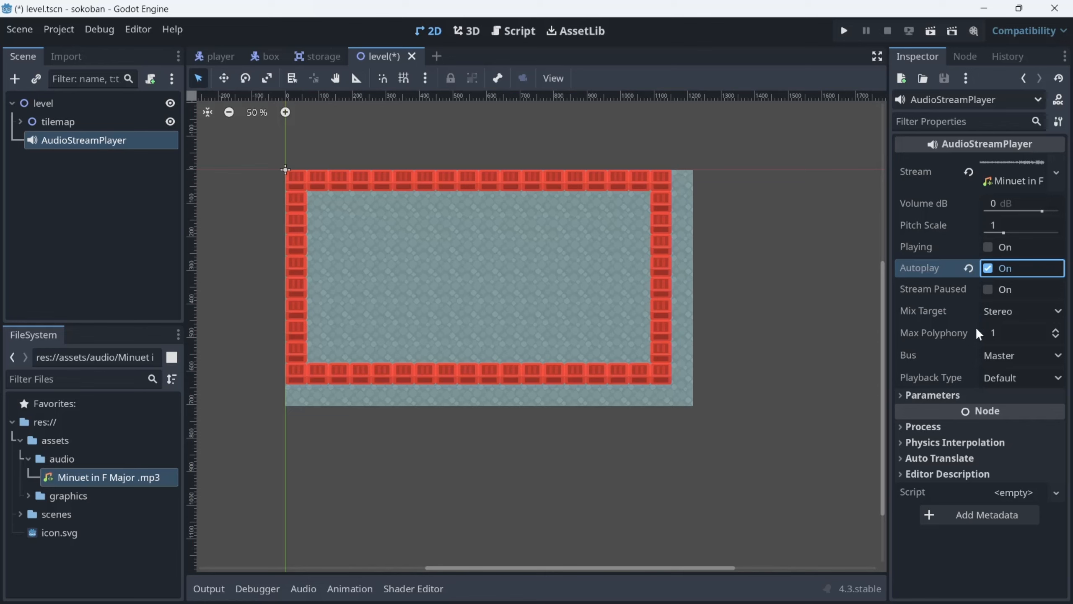
mouse_move(977, 334)
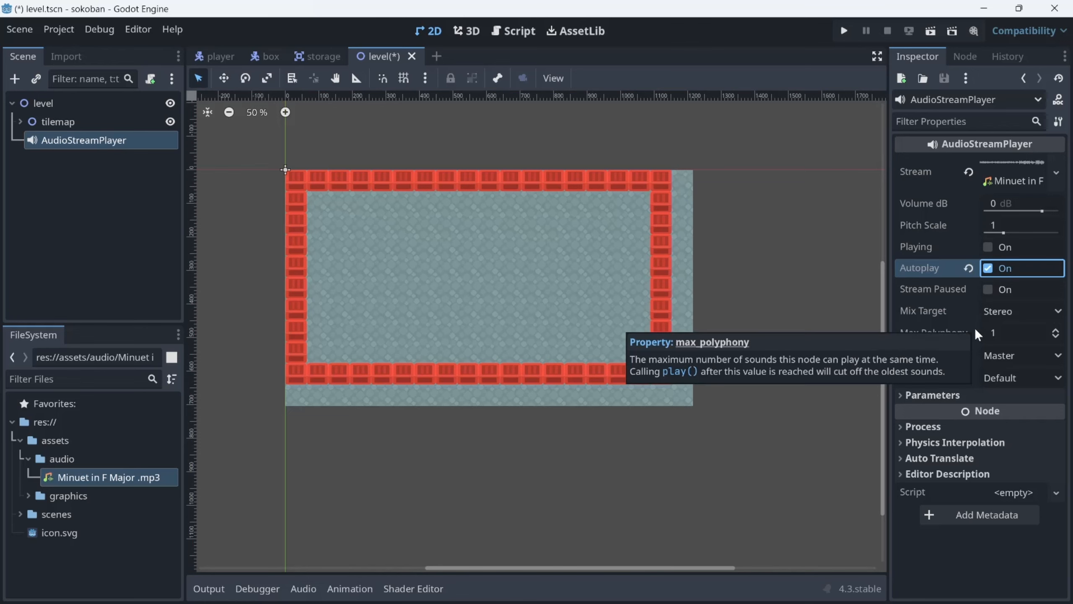
left_click(956, 395)
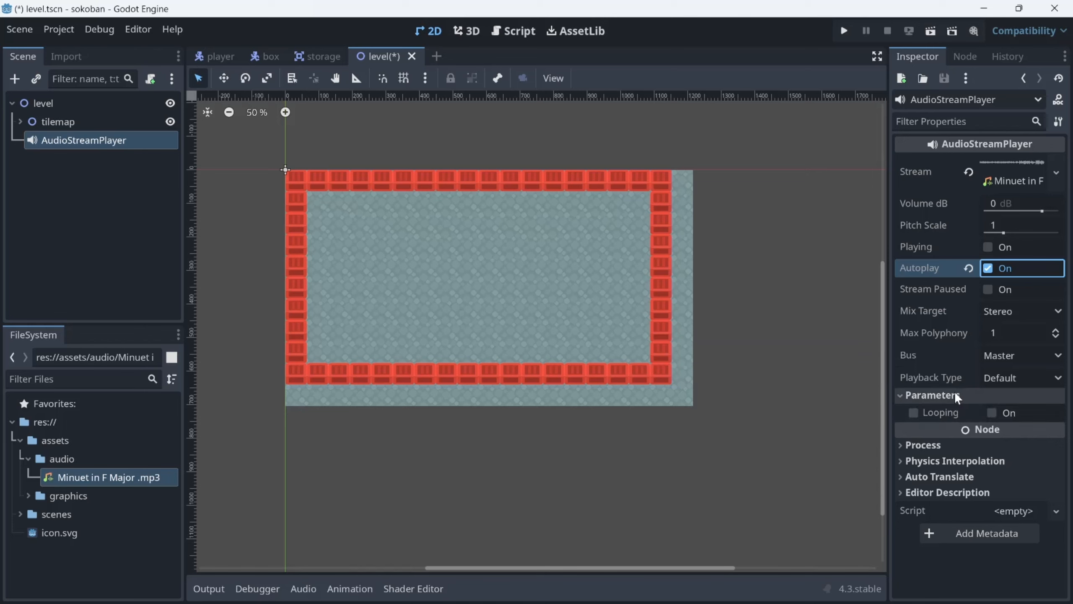
left_click(992, 411)
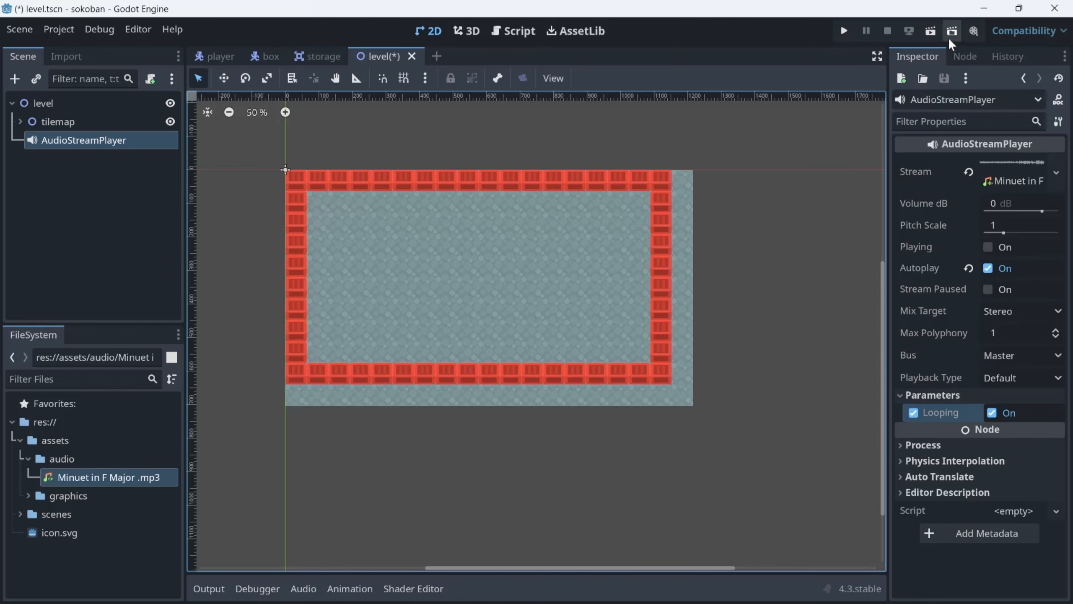
Run the level scene to check its music, raising the system volume, and minimize the game window.
left_click(936, 32)
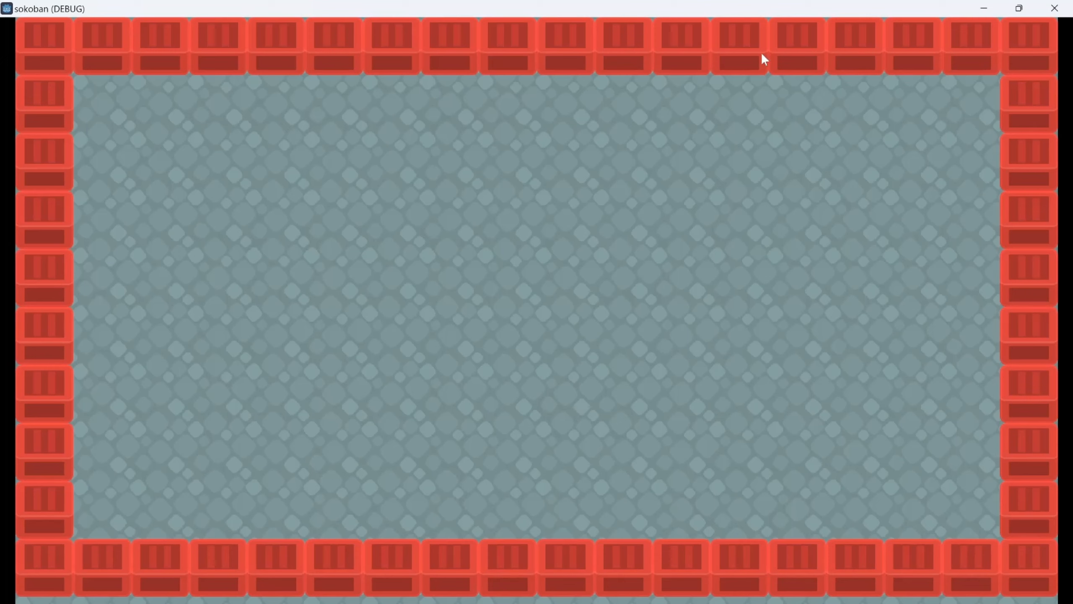
key("XF86AudioRaiseVolume")
key("XF86AudioRaiseVolume")
key("XF86AudioRaiseVolume")
key("XF86AudioRaiseVolume")
key("XF86AudioRaiseVolume")
key("XF86AudioRaiseVolume")
key("XF86AudioRaiseVolume")
key("XF86AudioRaiseVolume")
key("XF86AudioRaiseVolume")
key("XF86AudioRaiseVolume")
key("XF86AudioRaiseVolume")
key("XF86AudioRaiseVolume")
key("XF86AudioRaiseVolume")
key("XF86AudioRaiseVolume")
key("XF86AudioRaiseVolume")
key("XF86AudioRaiseVolume")
key("XF86AudioRaiseVolume")
key("XF86AudioRaiseVolume")
key("XF86AudioRaiseVolume")
key("XF86AudioRaiseVolume")
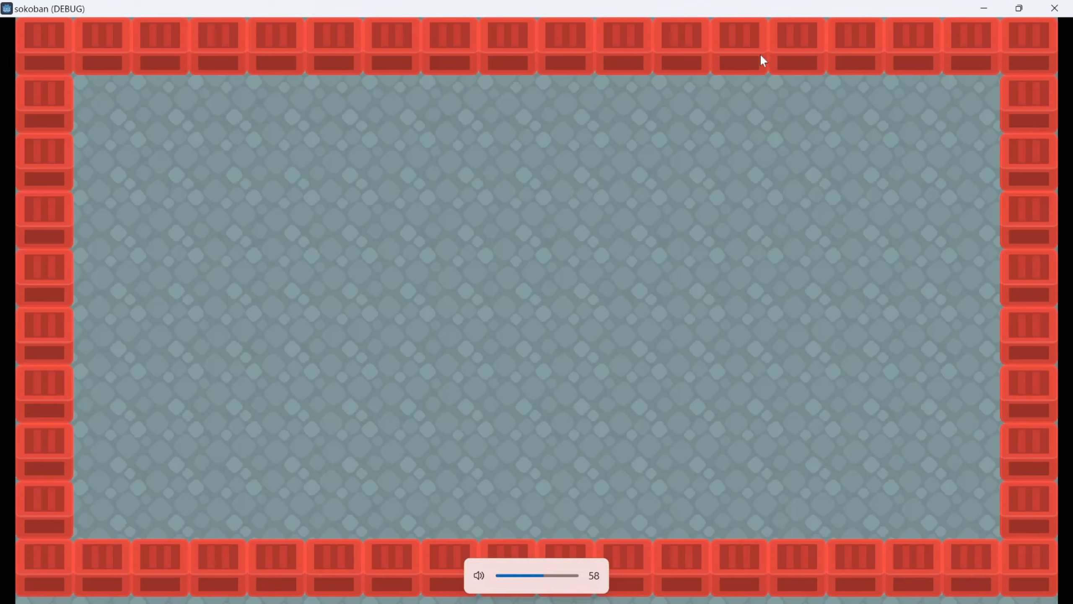
key("XF86AudioRaiseVolume")
key("XF86AudioRaiseVolume")
left_click(984, 8)
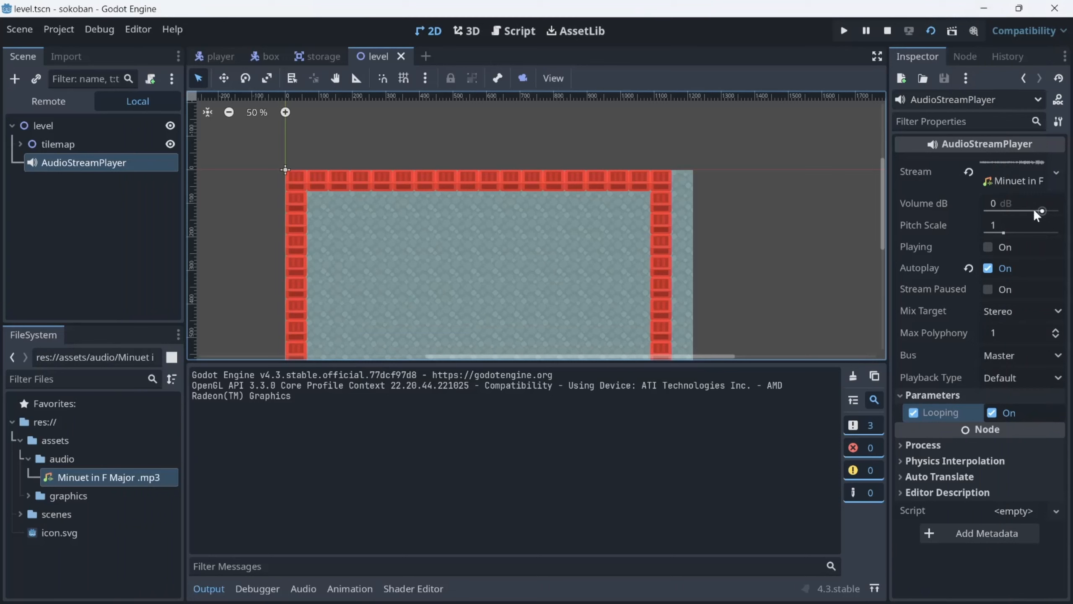
Try a volume of about 4.2 dB on the audio player, reset it, and test pitch scales of 2.28 and 0.67.
mouse_move(1039, 212)
left_mouse_down()
mouse_move(1063, 214)
mouse_move(1041, 212)
left_mouse_up()
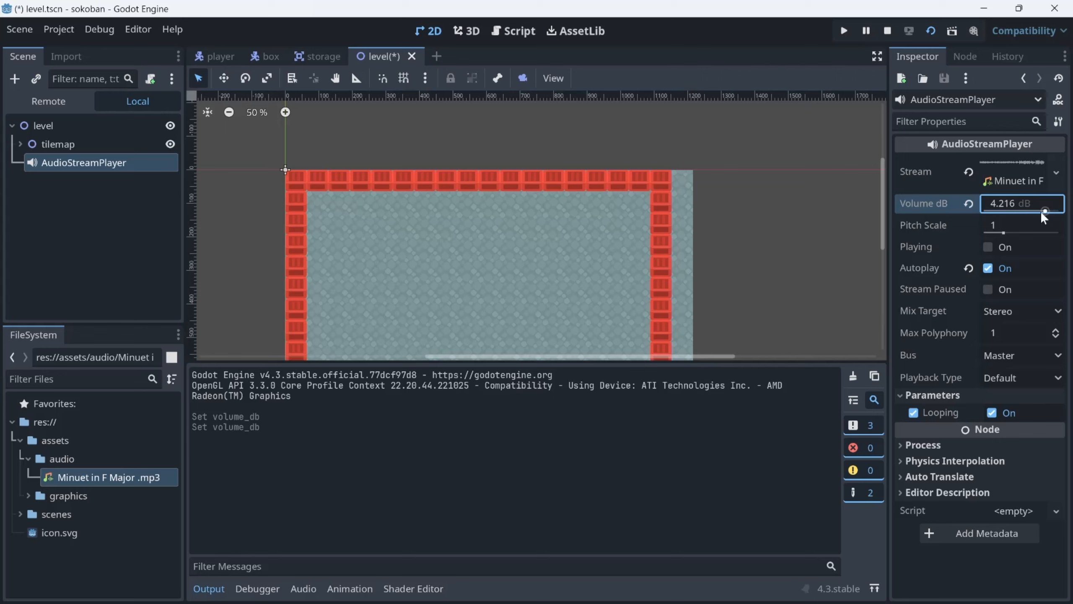
left_click(969, 204)
left_click_drag(1008, 228, 1025, 238)
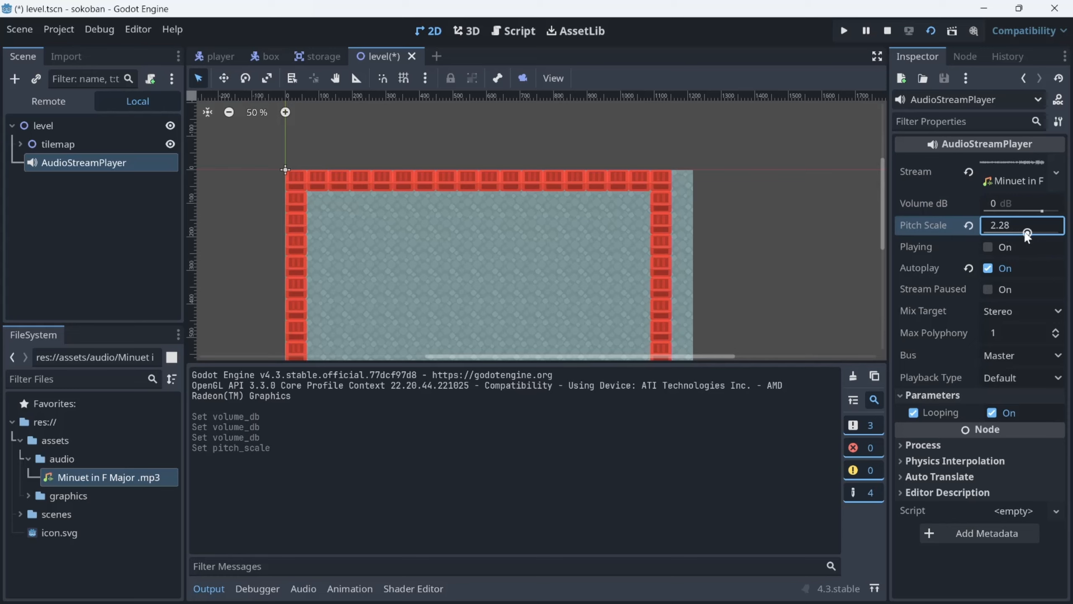
left_click_drag(1021, 230, 994, 228)
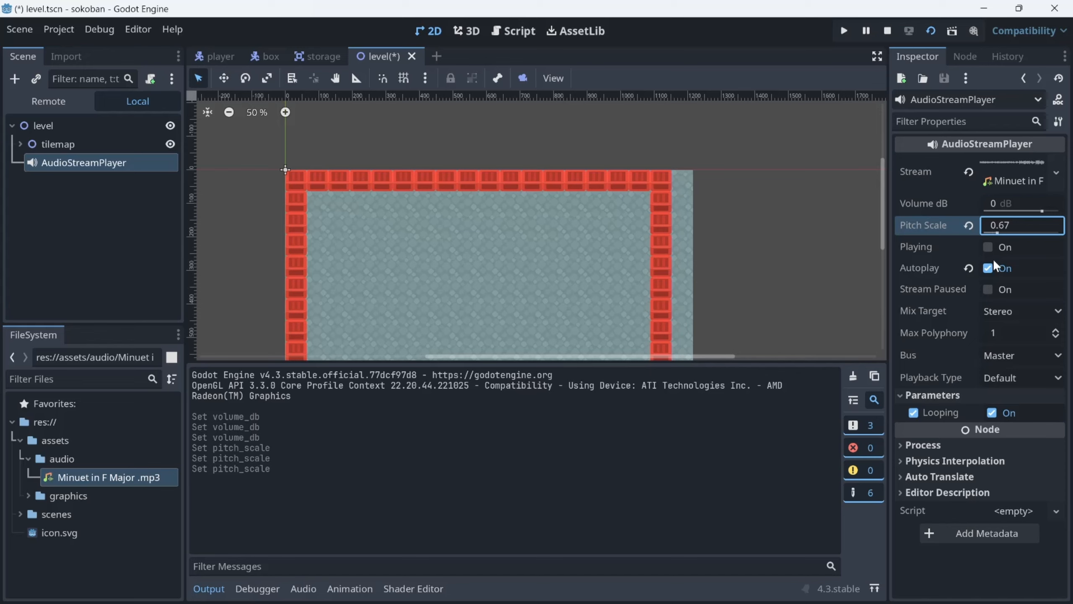
Set the AudioStreamPlayer's Pitch Scale to 0.8 and collapse the output log.
left_click(998, 228)
key("shift+Left")
key("BackSpace")
key("BackSpace")
type("8")
key("Return")
left_click(203, 589)
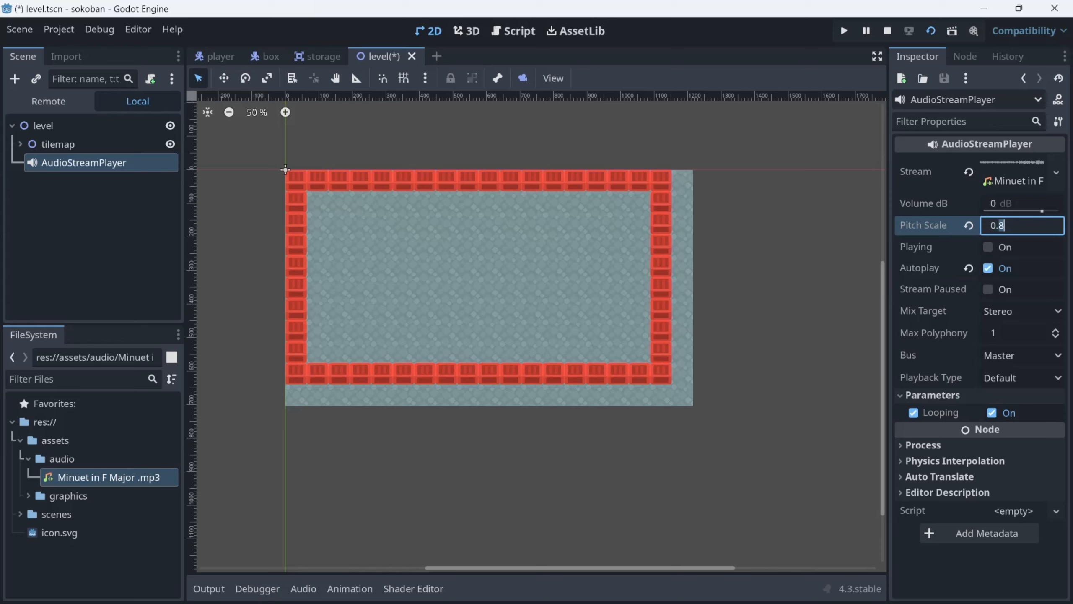
Try a Pitch Scale of 2 on the AudioStreamPlayer and reset it to the default.
left_click(1015, 225)
left_click_drag(1015, 225, 990, 225)
type("2")
key("Return")
left_click(969, 225)
Set the AudioStreamPlayer's pitch scale back to 0.8 and save the level scene.
left_click(981, 227)
type("0.8")
key("Return")
mouse_move(935, 268)
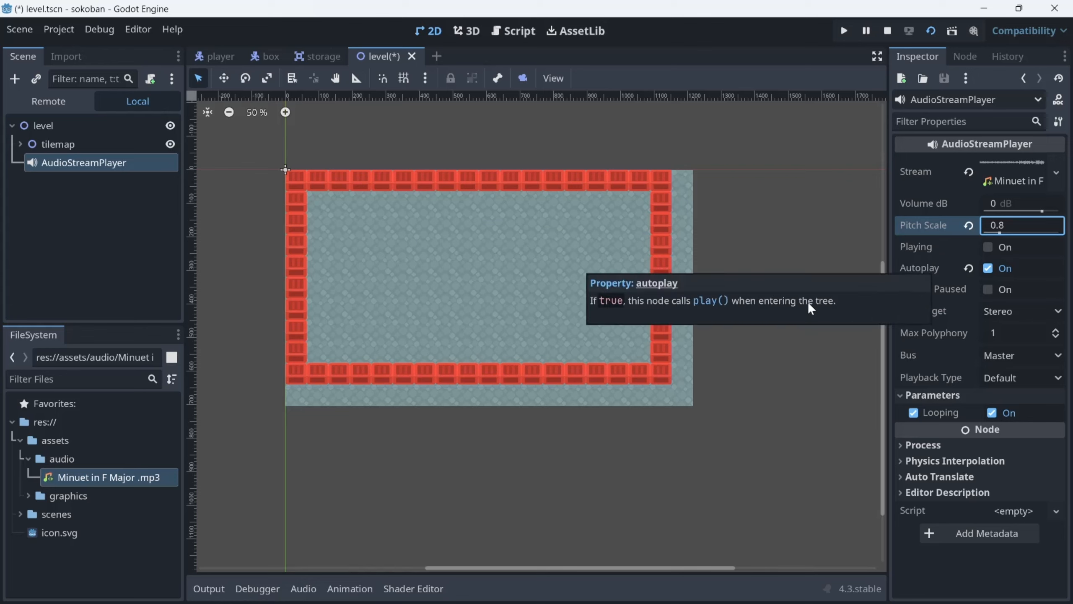
key("ctrl+s")
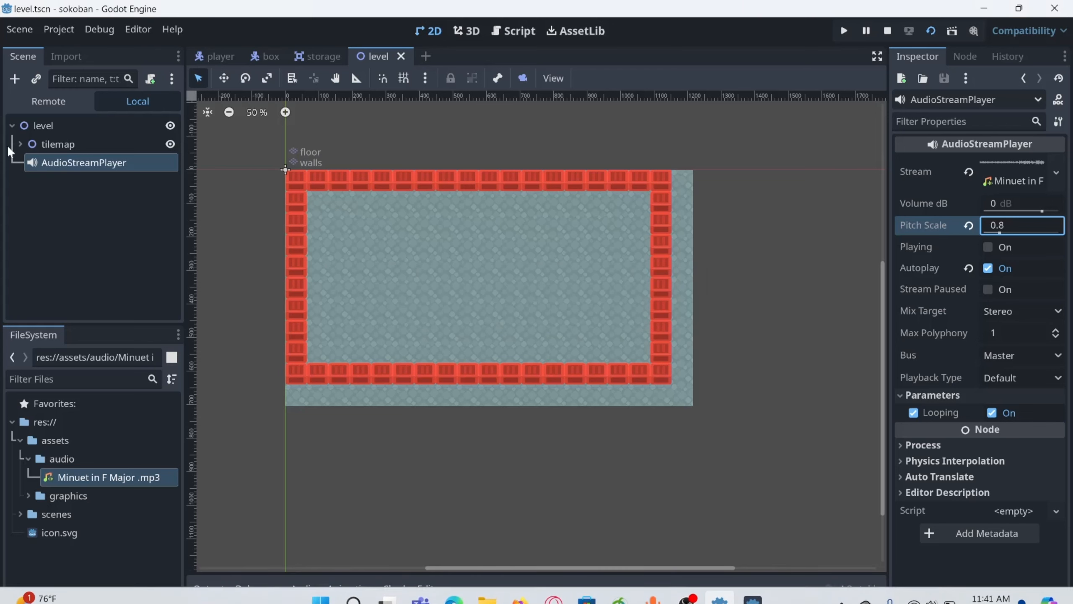
Select the AudioStreamPlayer node and close the minimized sokoban game window.
left_click(99, 186)
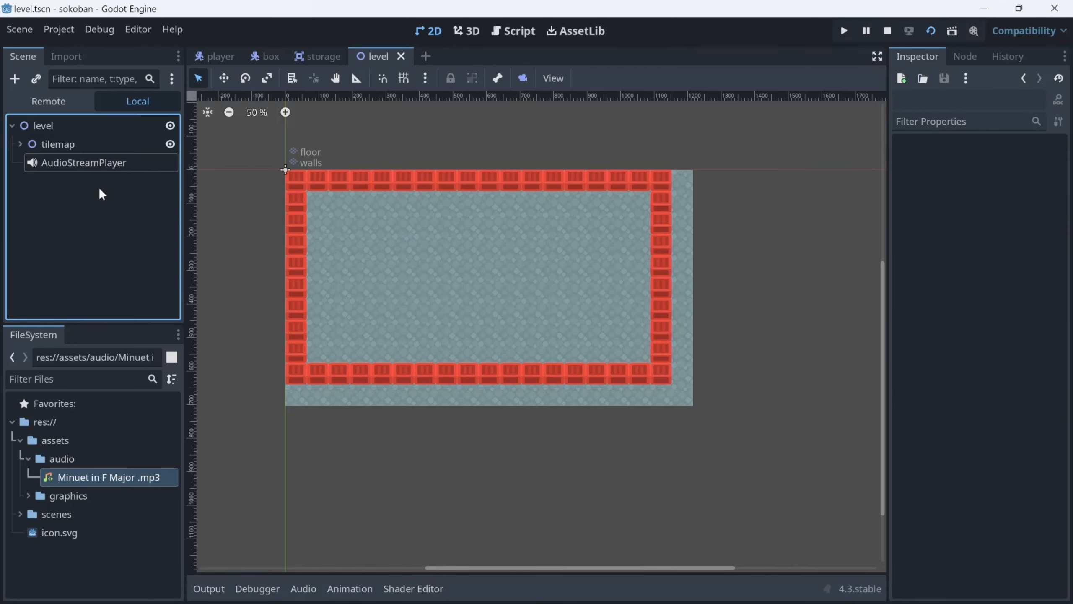
left_click(135, 167)
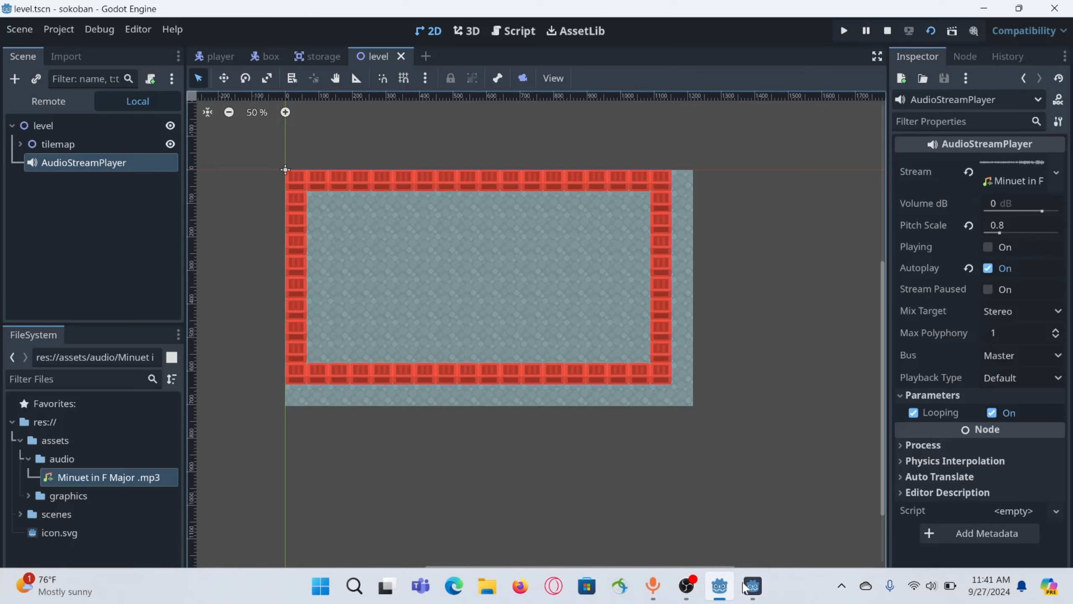
mouse_move(752, 586)
left_click(814, 458)
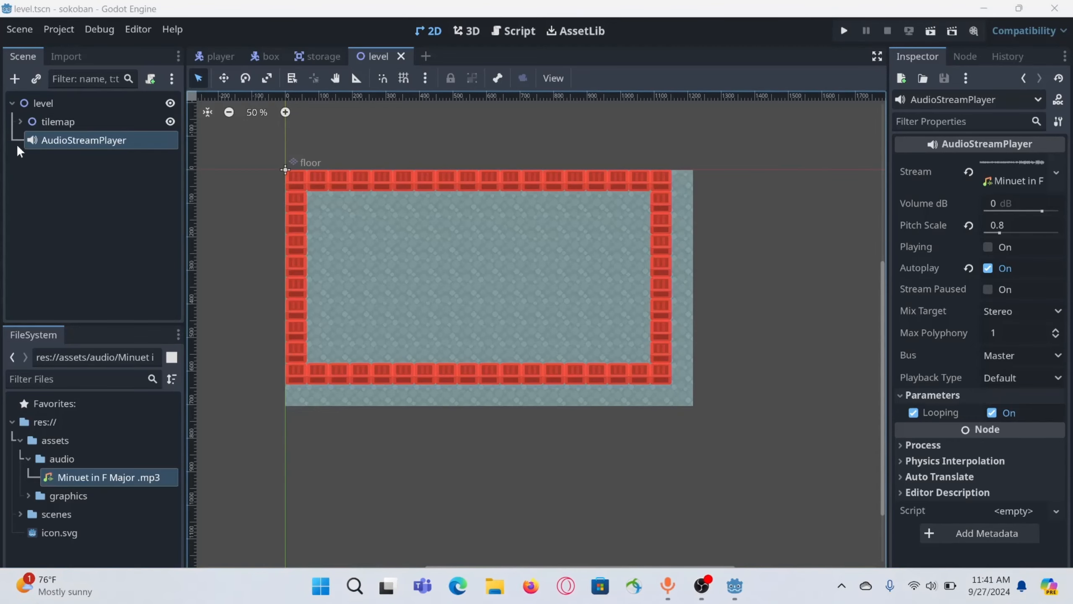
Add a Node2D child to the level node and place it directly below tilemap, above AudioStreamPlayer.
left_click(43, 122)
left_click(46, 103)
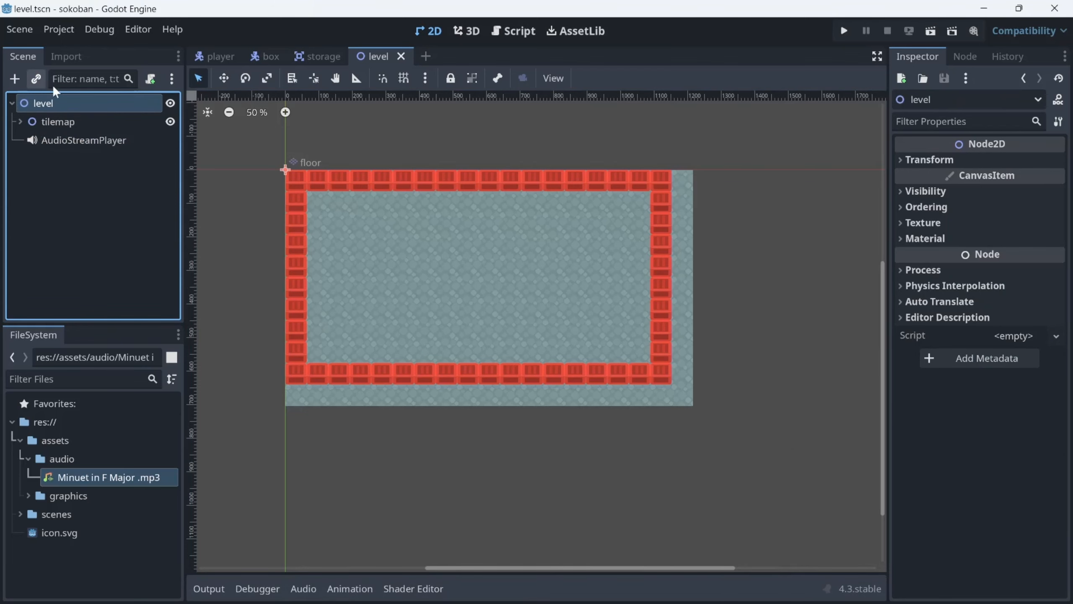
left_click(18, 81)
type("node")
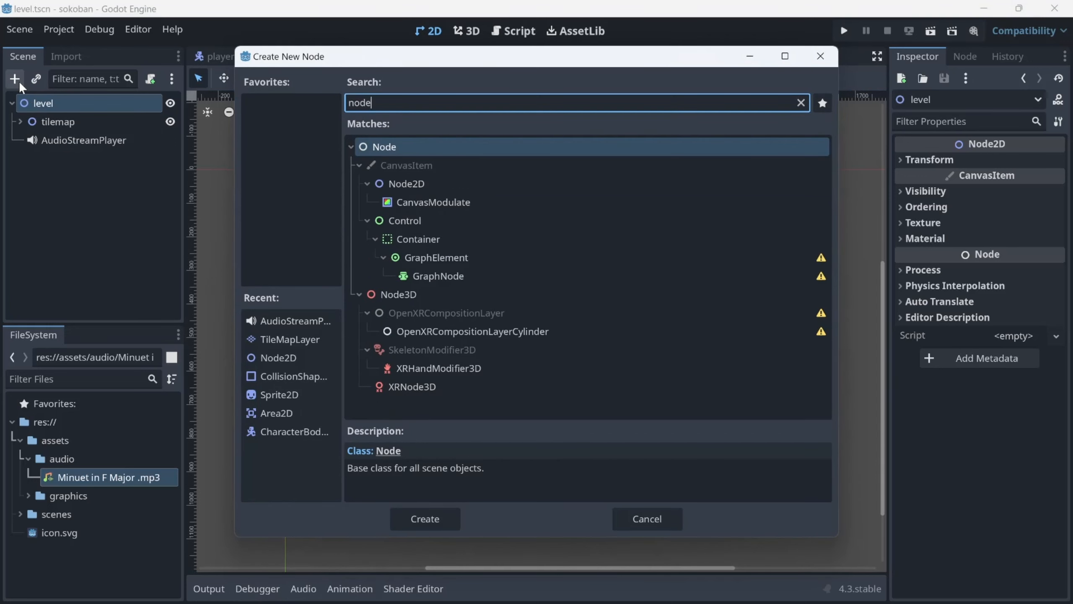
key("Down")
key("Down")
key("Return")
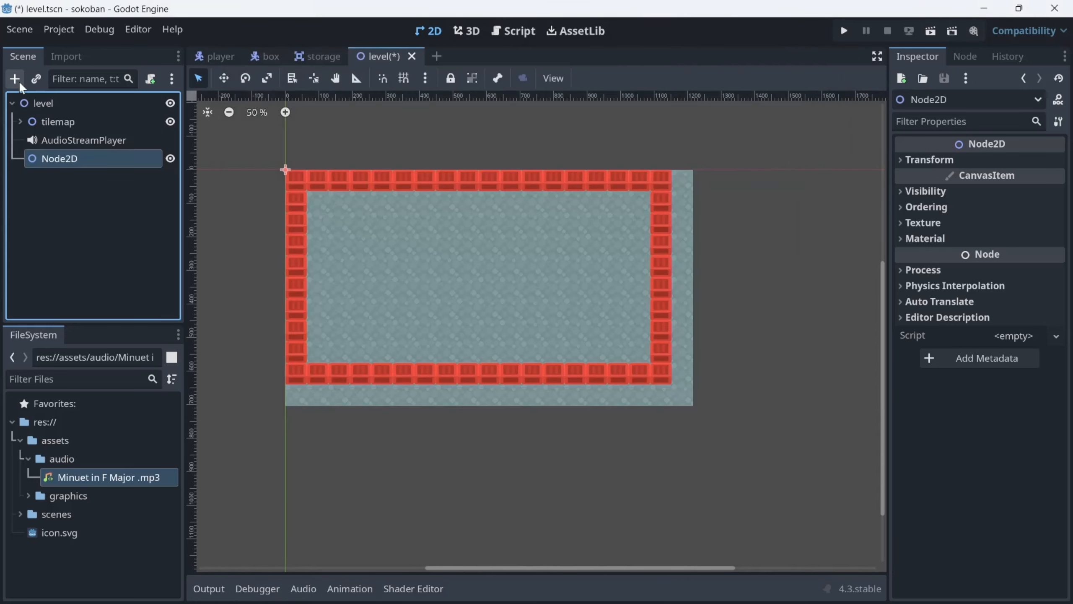
left_click_drag(105, 158, 82, 127)
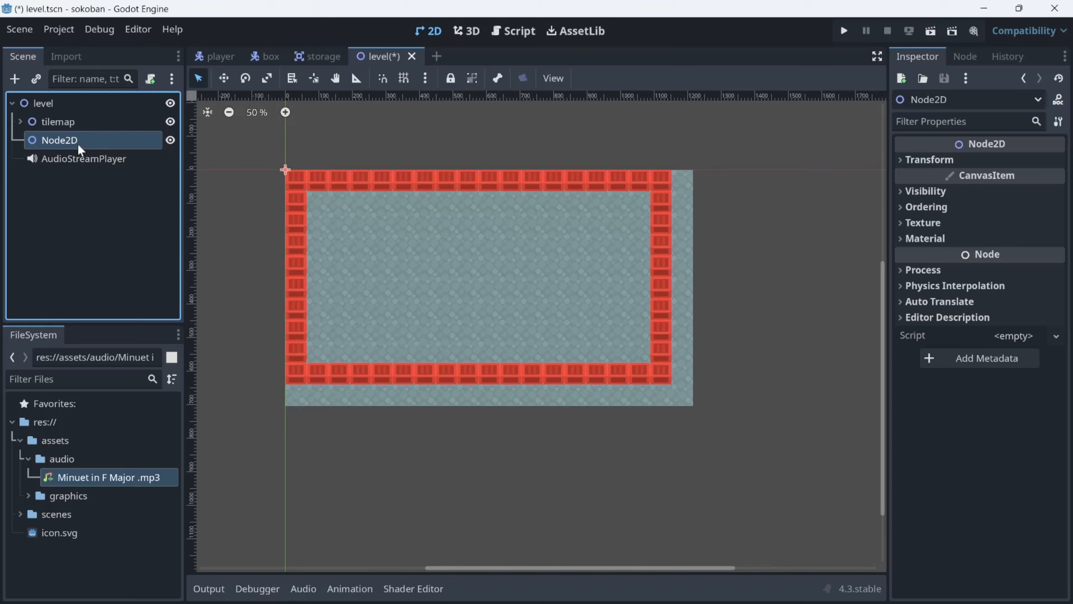
double_click(51, 140)
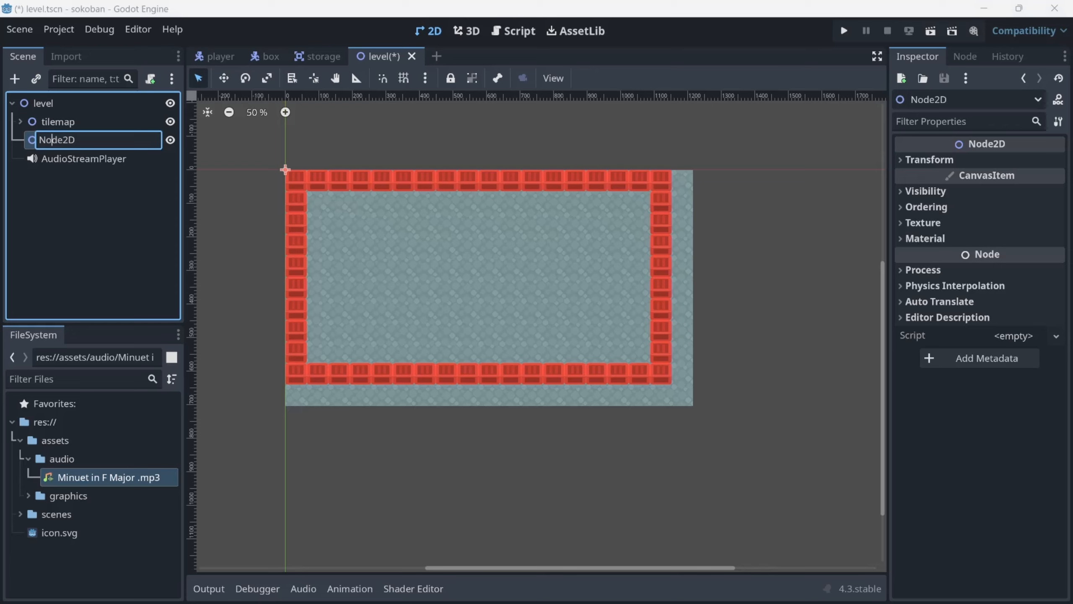
left_click(52, 175)
left_click(46, 140)
left_click(73, 191)
left_click(57, 123)
Duplicate the new Node2D node twice under level.
left_click(64, 136)
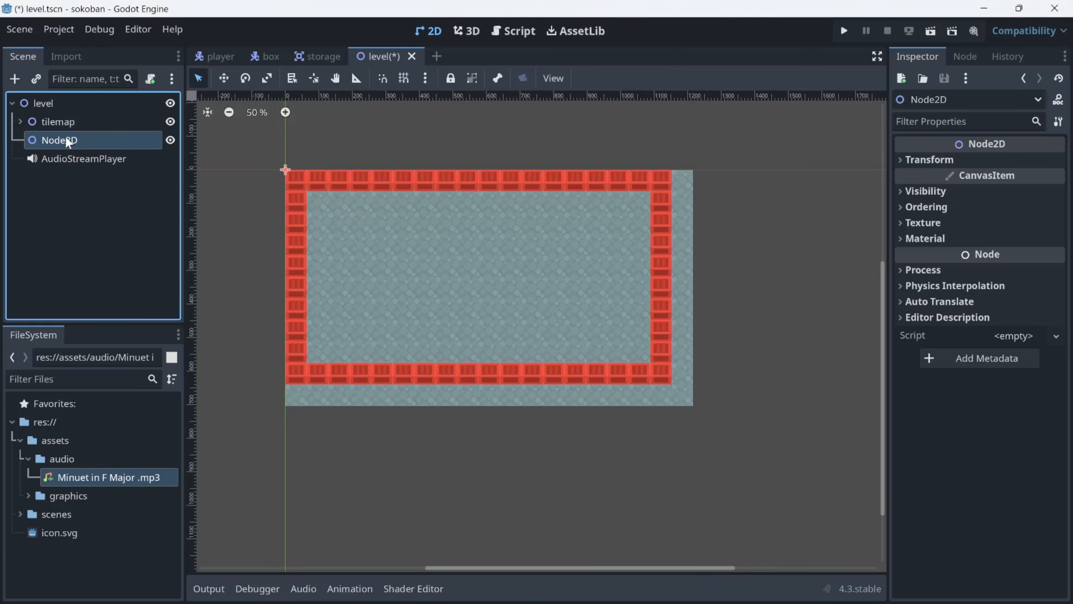
key("ctrl+d")
key("ctrl+d")
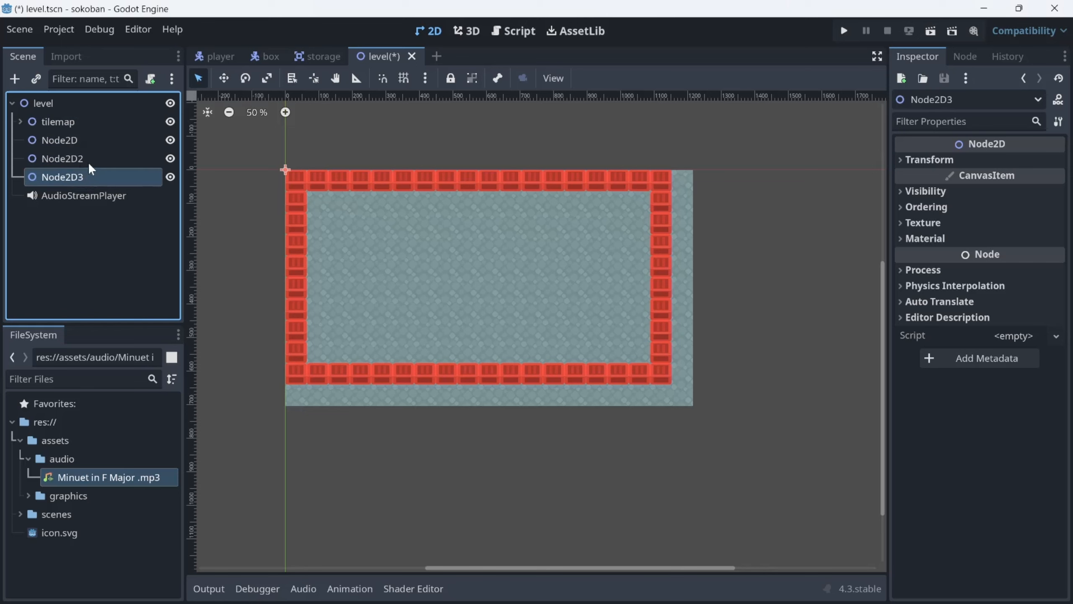
Rename the first Node2D container below tilemap as boxes.
right_click(98, 141)
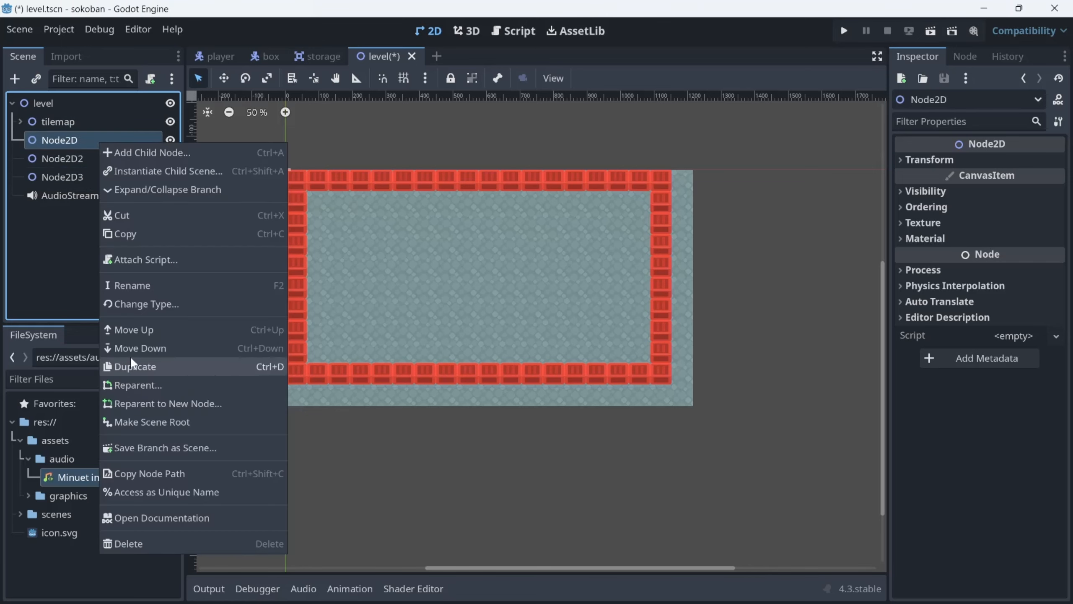
left_click(72, 288)
key("F2")
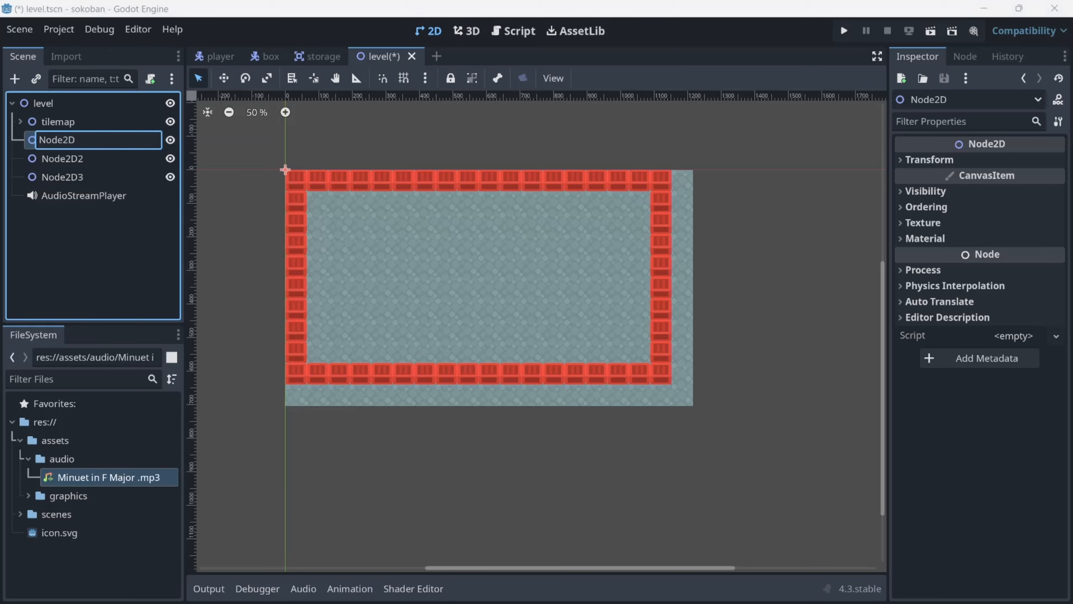
type("boxes")
key("Return")
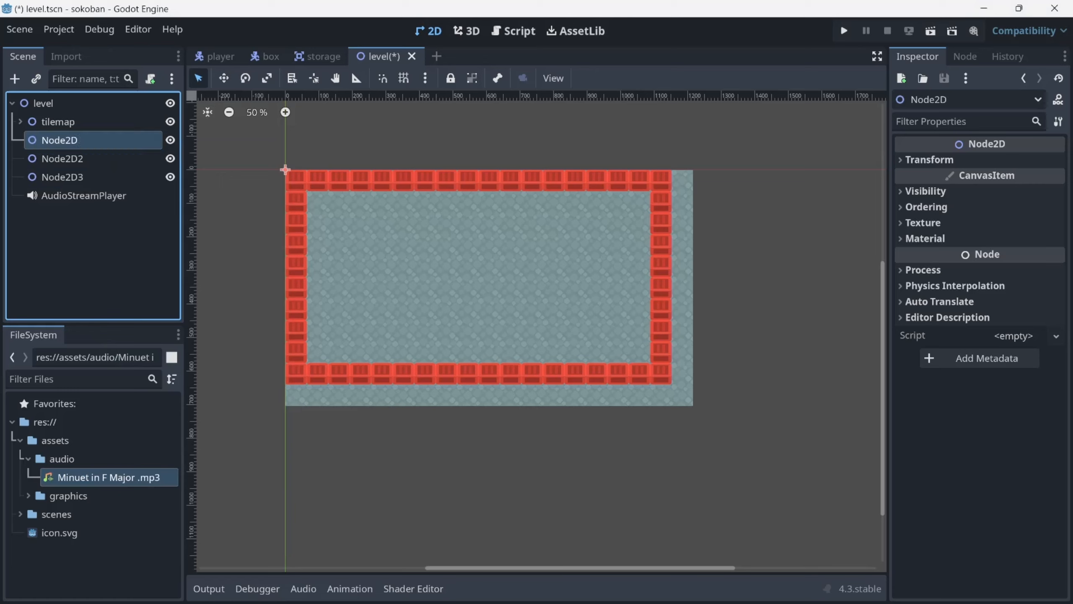
Rename the second container node, Node2D2, as storages.
left_click(95, 153)
key("F2")
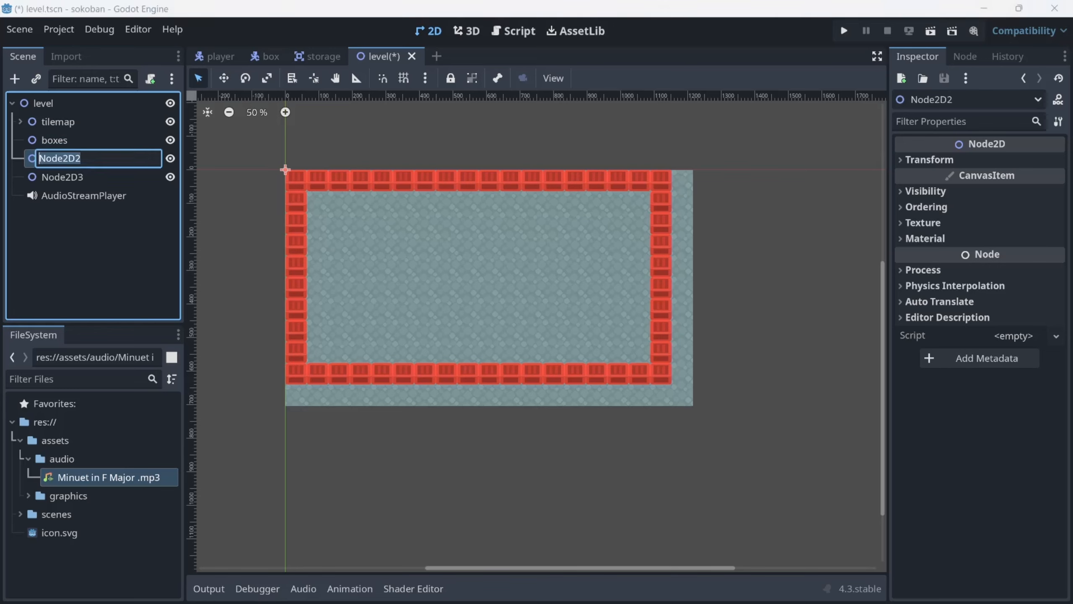
type("storages")
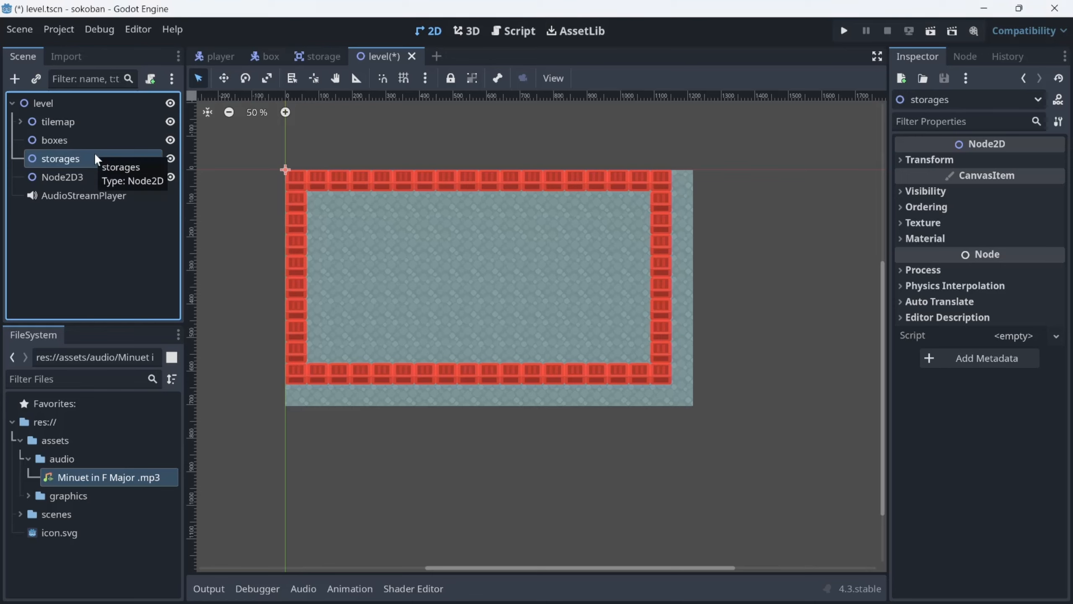
Rename the third container node, Node2D3, as players.
double_click(148, 177)
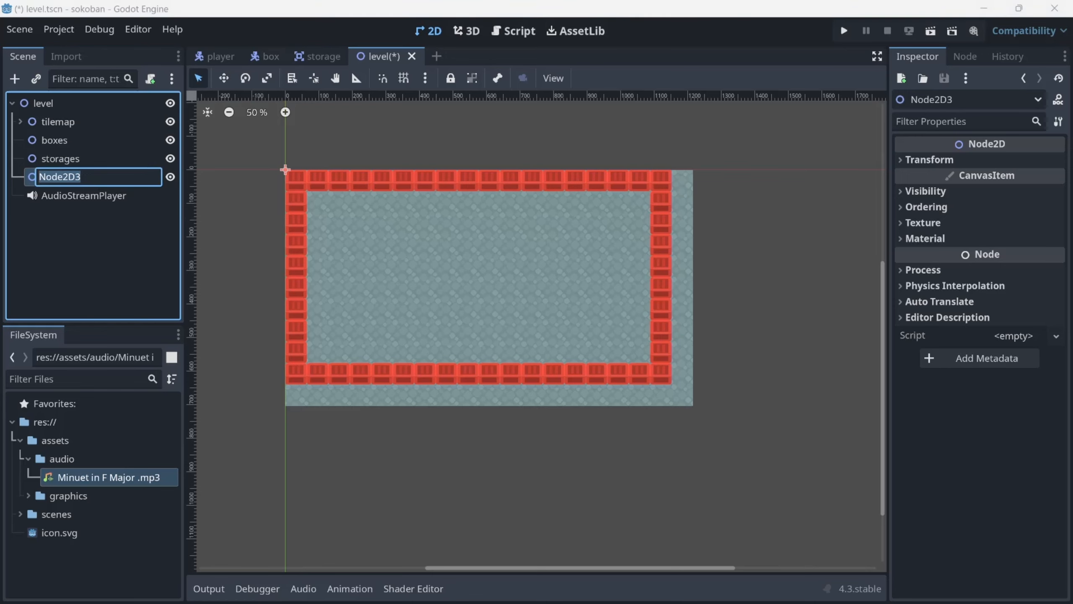
type("players")
key("Return")
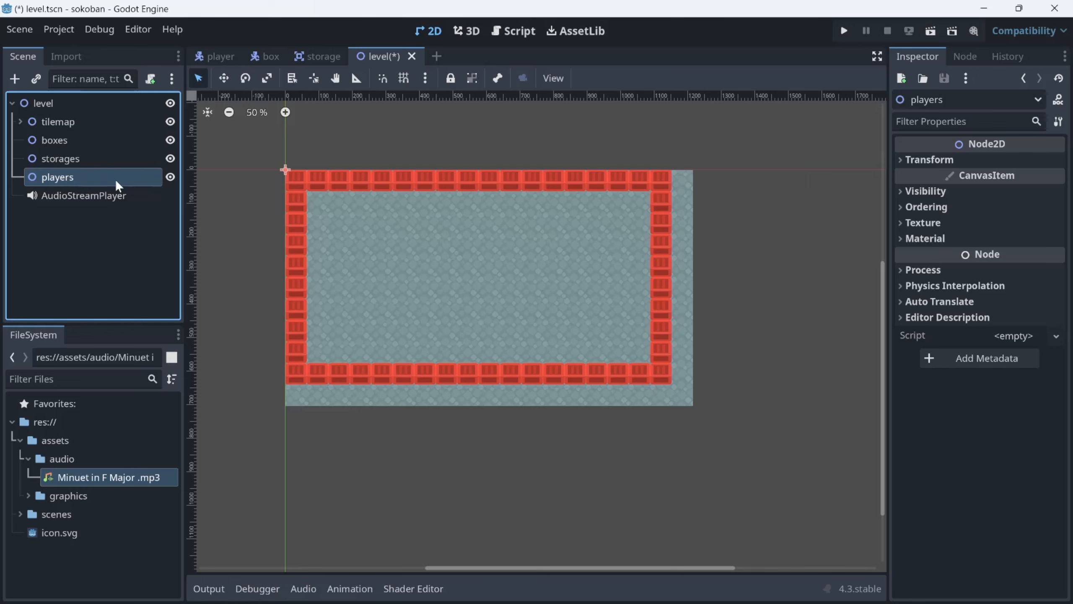
Delete the players node from the level scene.
right_click(69, 178)
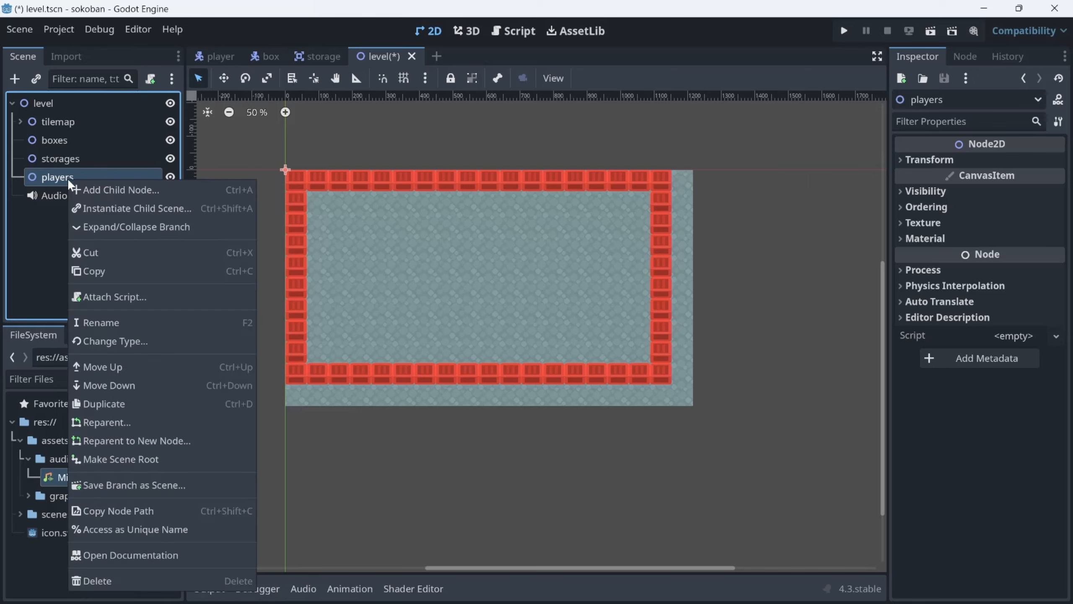
left_click(167, 581)
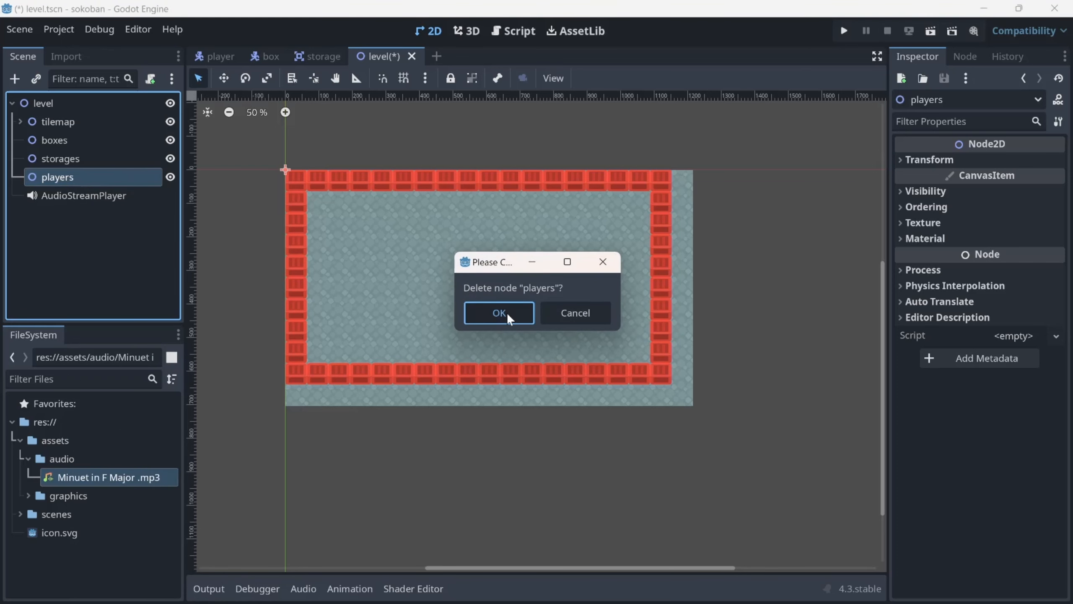
left_click(498, 314)
Instantiate box.tscn as a child of the boxes node and place it in the upper-left part of the walled floor.
left_click(64, 127)
left_click(64, 144)
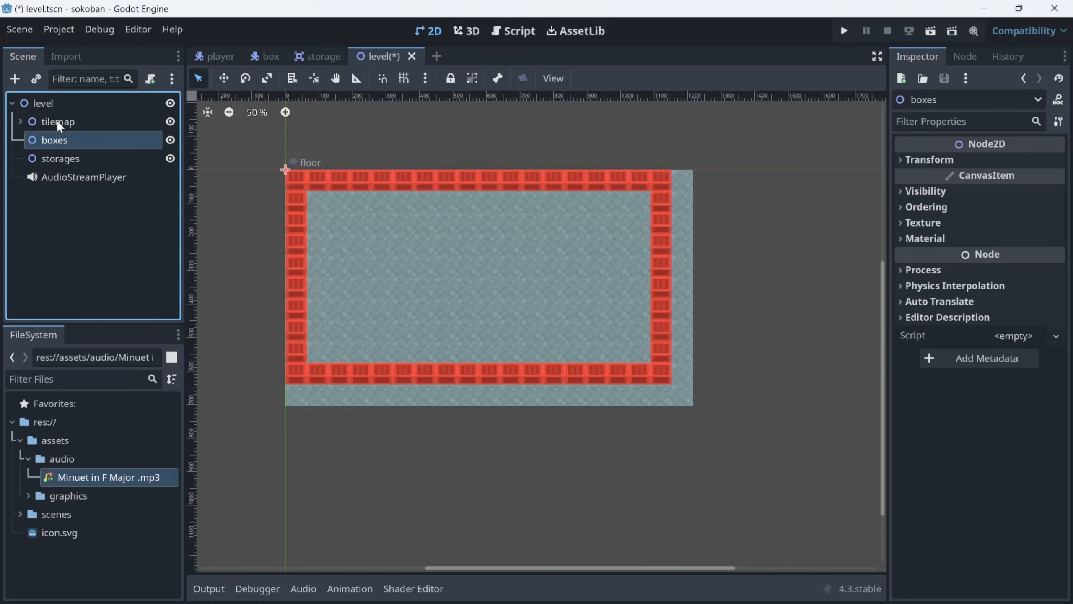
left_click(36, 79)
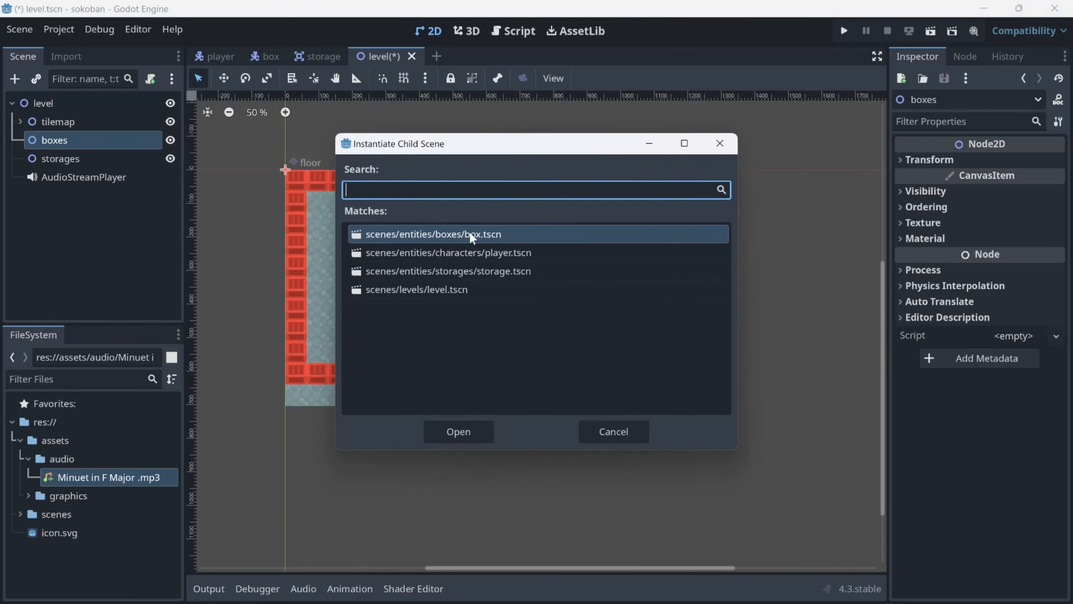
double_click(477, 239)
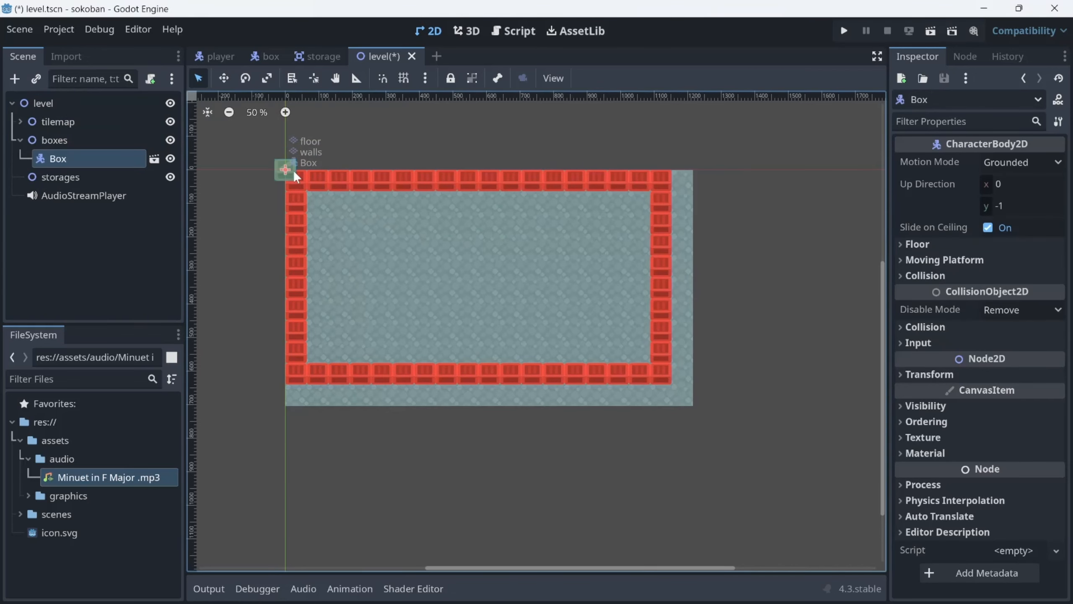
left_click_drag(296, 172, 370, 241)
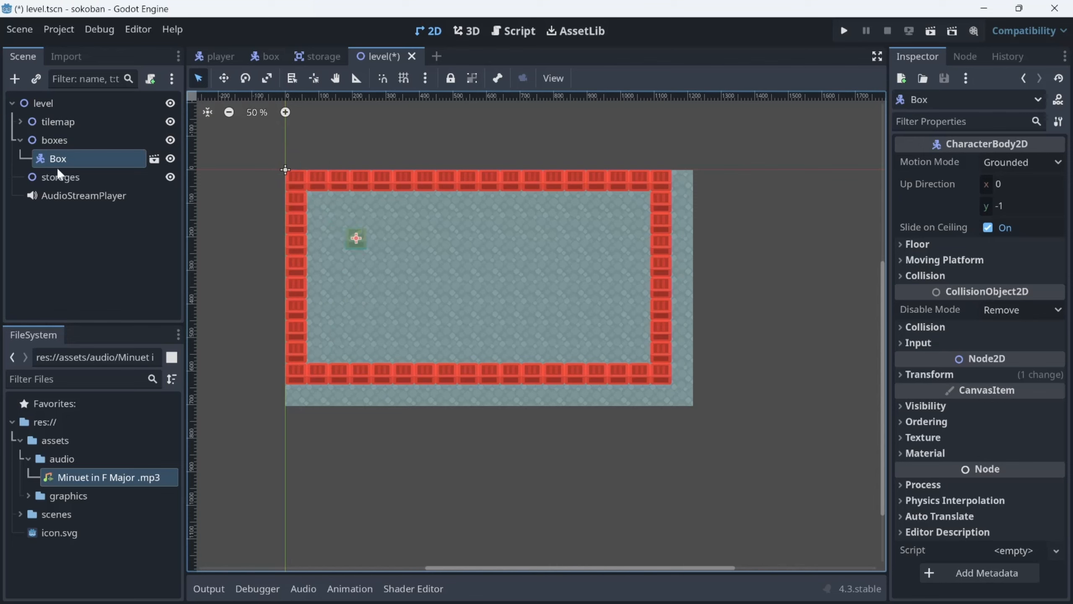
Duplicate the box twice, spread the copies across the floor in a row with the first box, and collapse the boxes node.
key("ctrl+d")
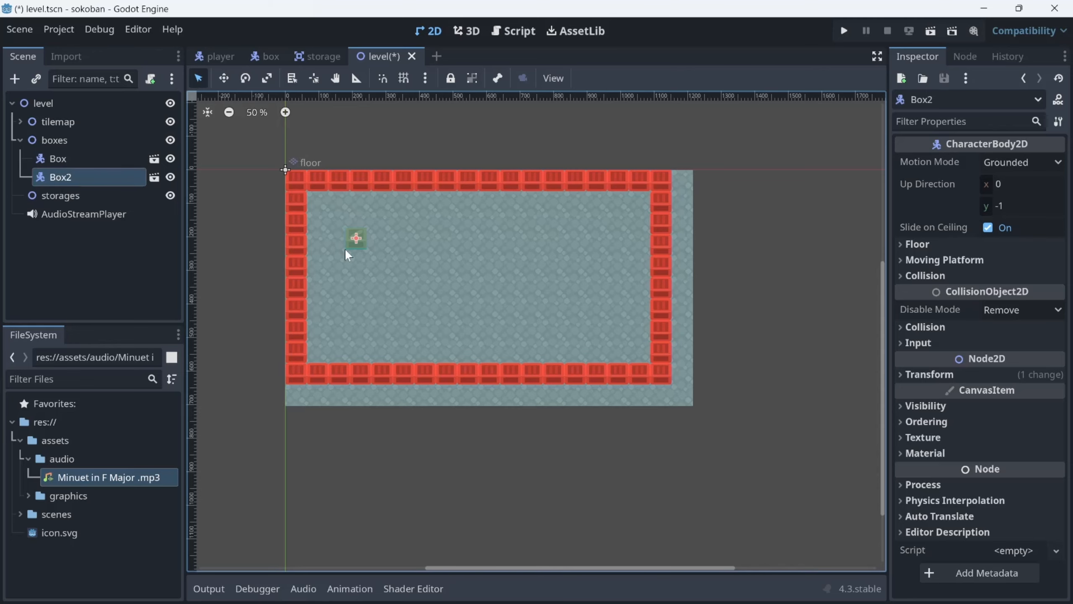
scroll(347, 252, "up", 1)
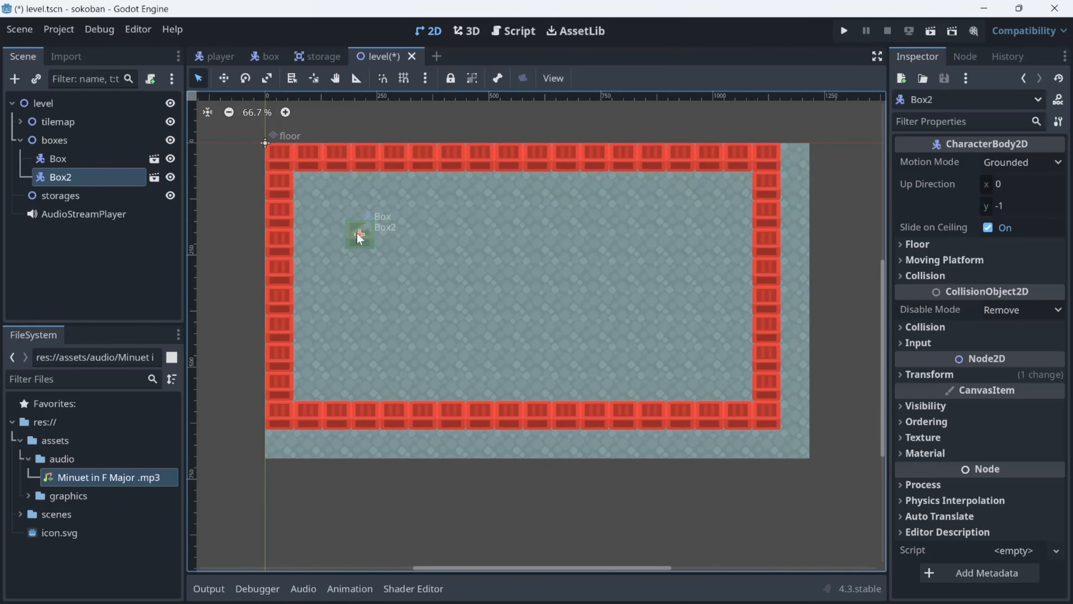
left_click_drag(362, 238, 527, 234)
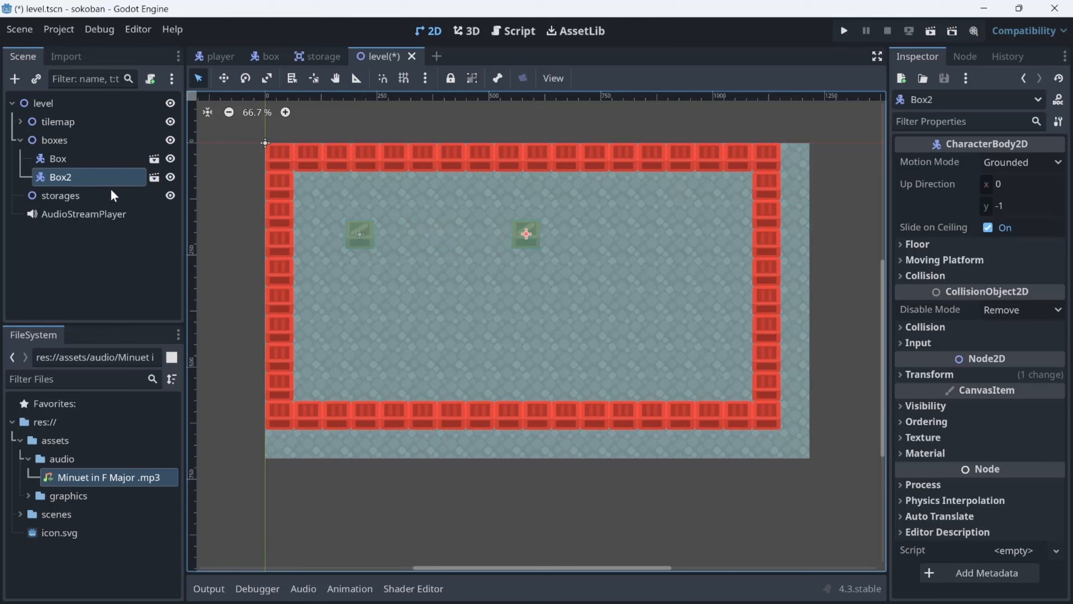
key("ctrl+d")
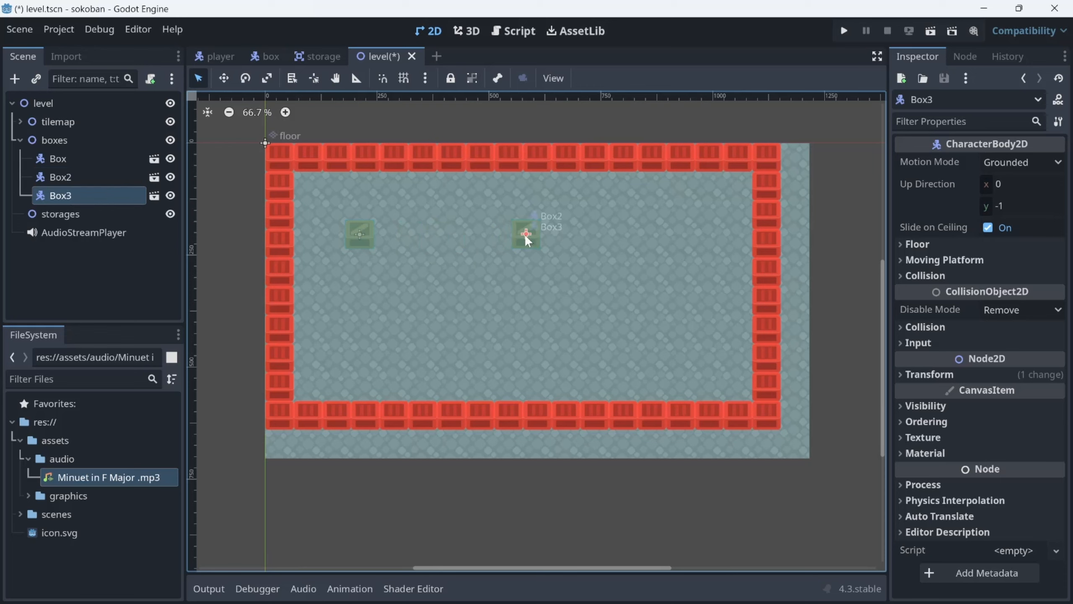
left_click_drag(525, 235, 640, 238)
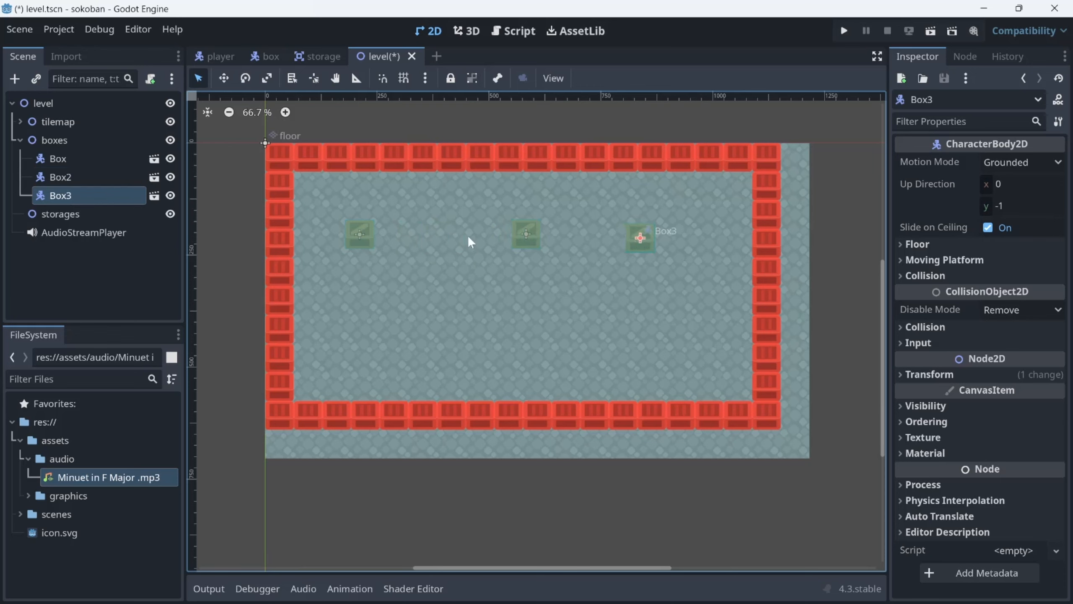
left_click(20, 140)
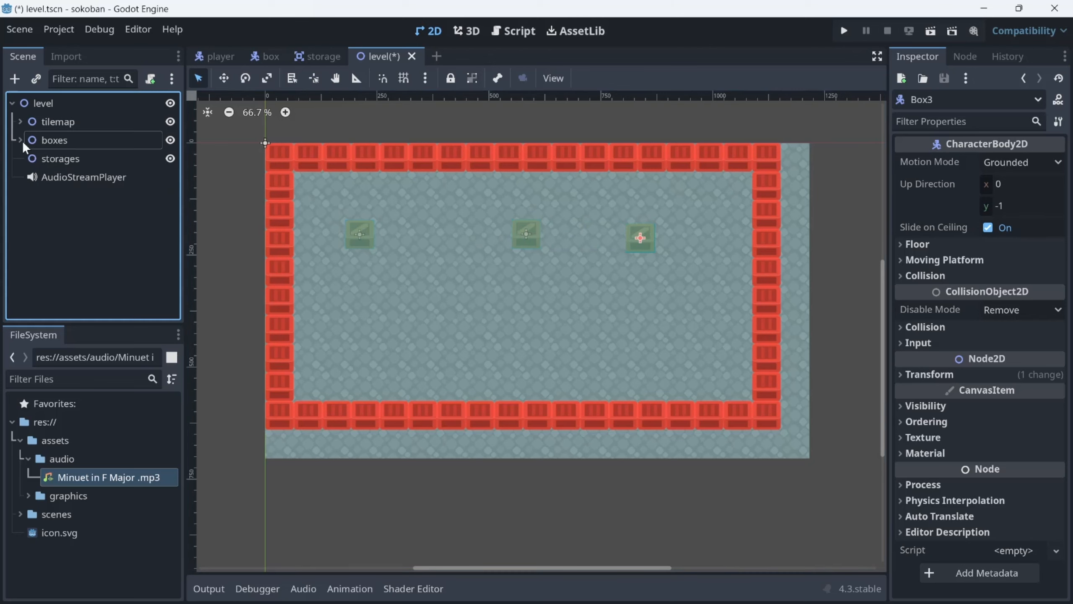
Instantiate storage.tscn as a child of the storages node.
left_click(49, 154)
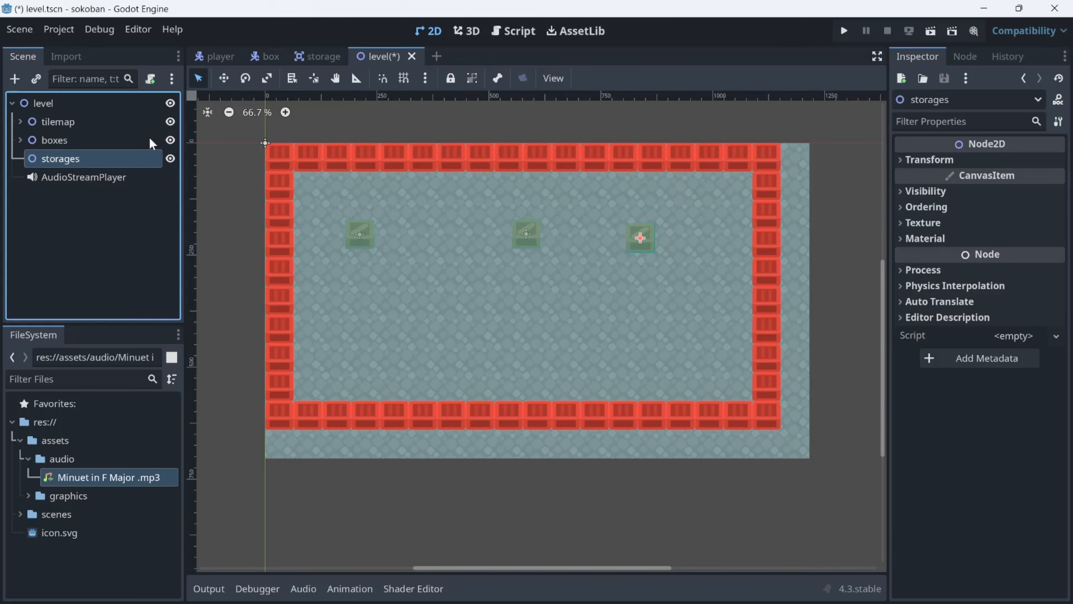
double_click(59, 158)
left_click(85, 231)
left_click(36, 78)
double_click(465, 271)
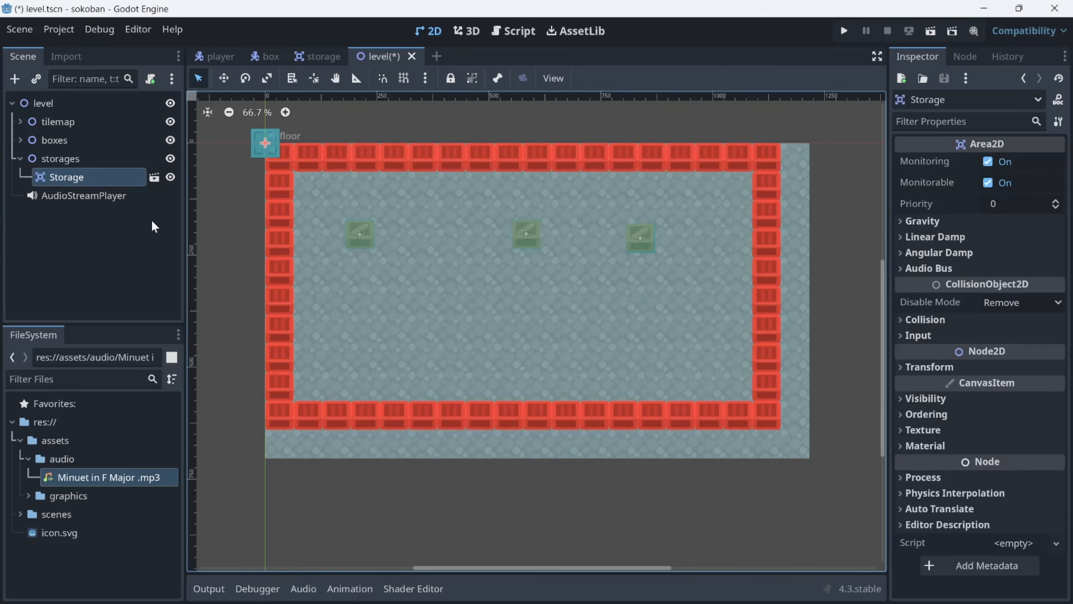
Duplicate the storage twice, place the three storages in a row with one beneath each box, and collapse the storages node.
left_click_drag(255, 144, 649, 294)
key("ctrl+d")
key("ctrl+d")
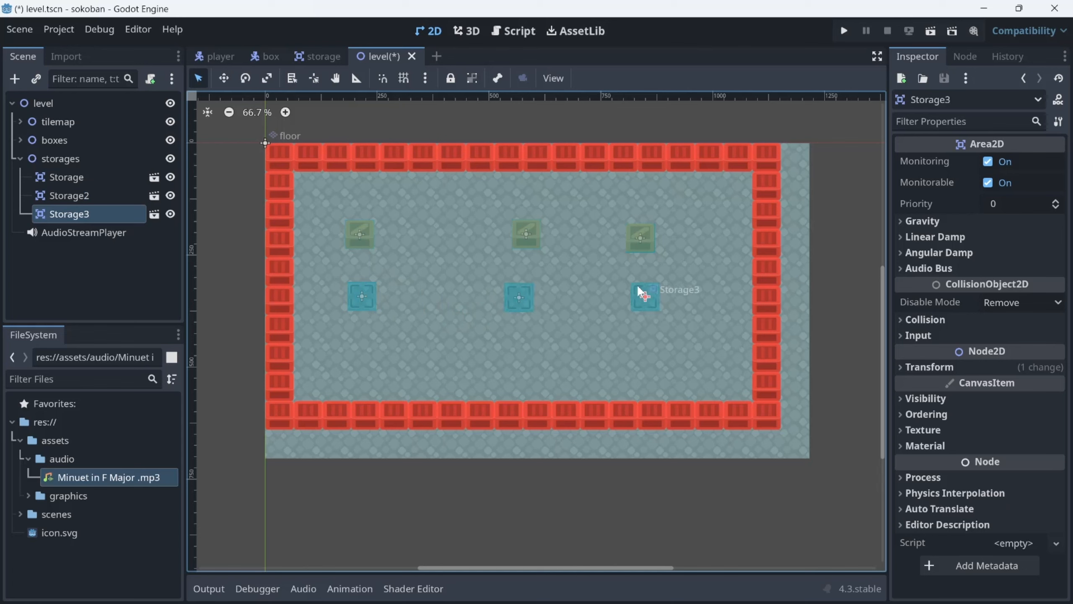
left_click(20, 158)
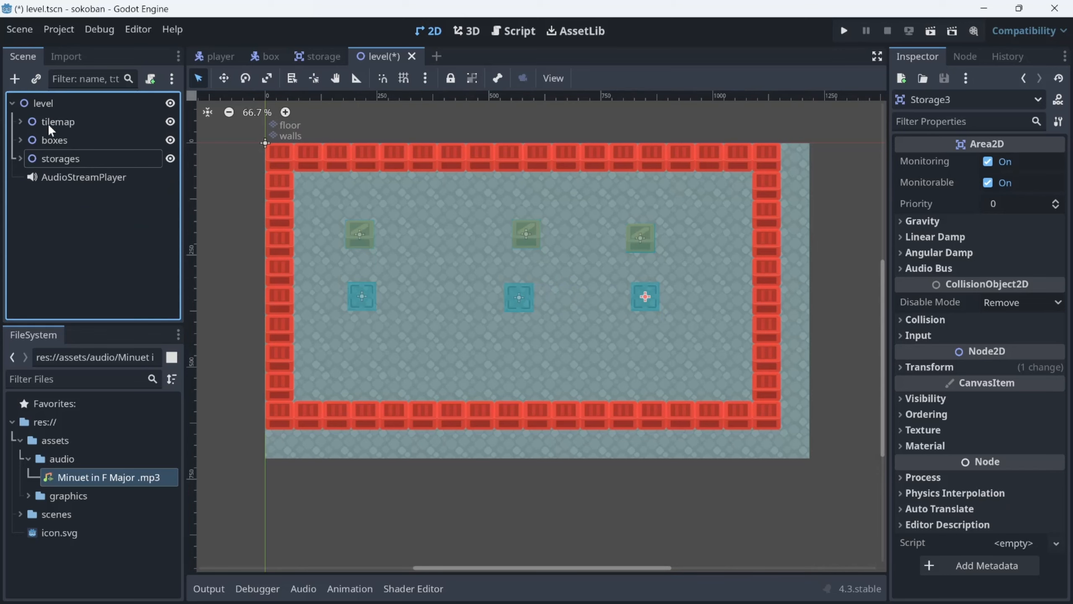
Instantiate player.tscn under level, order it directly below storages, and place the player on the floor beneath the middle storage.
left_click(58, 105)
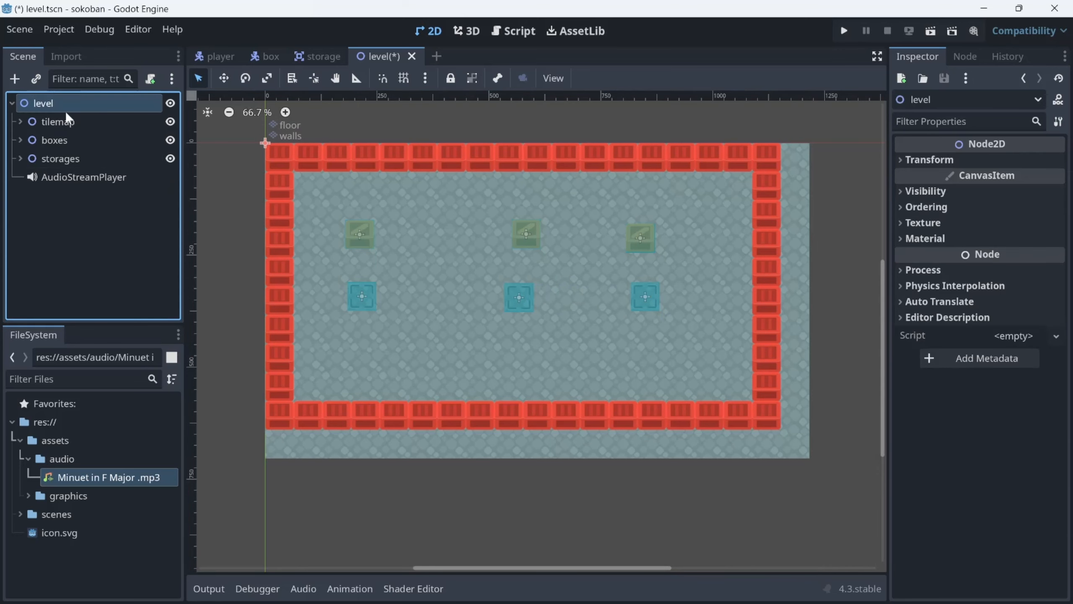
left_click(14, 79)
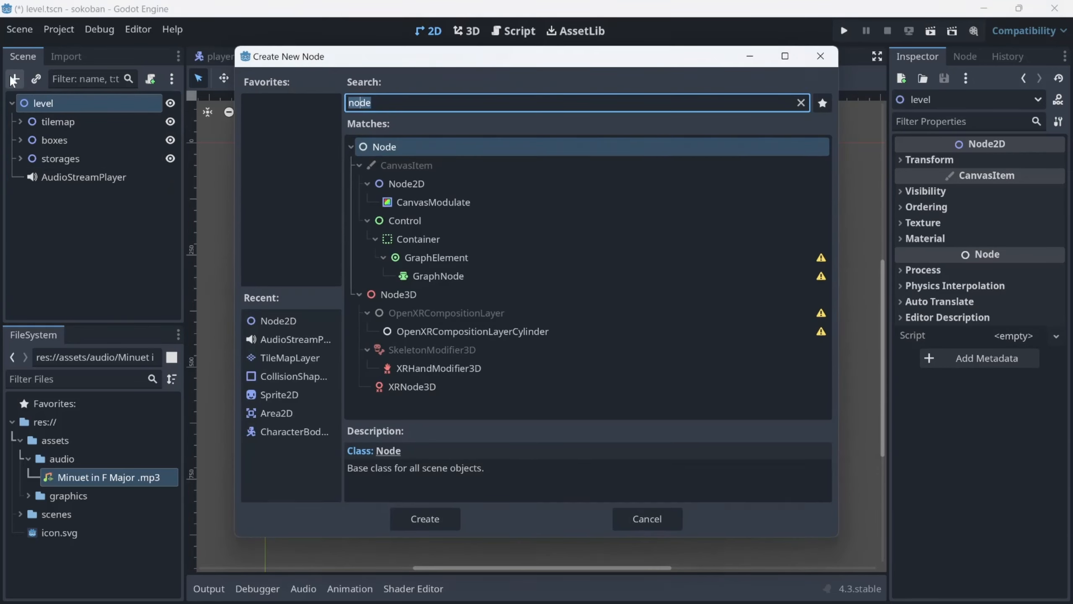
left_click(823, 56)
left_click(36, 79)
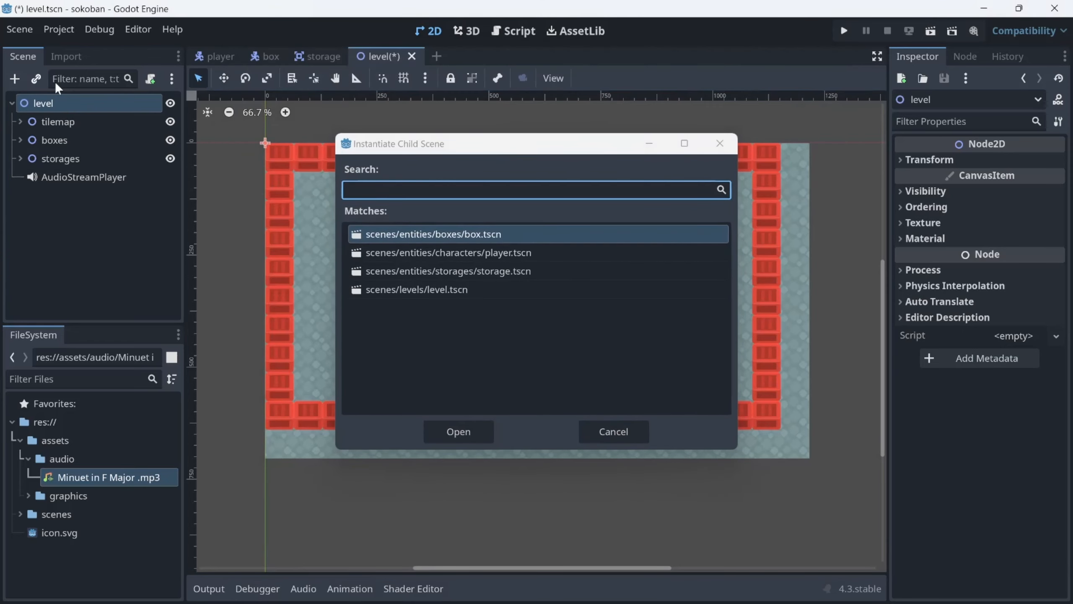
double_click(443, 258)
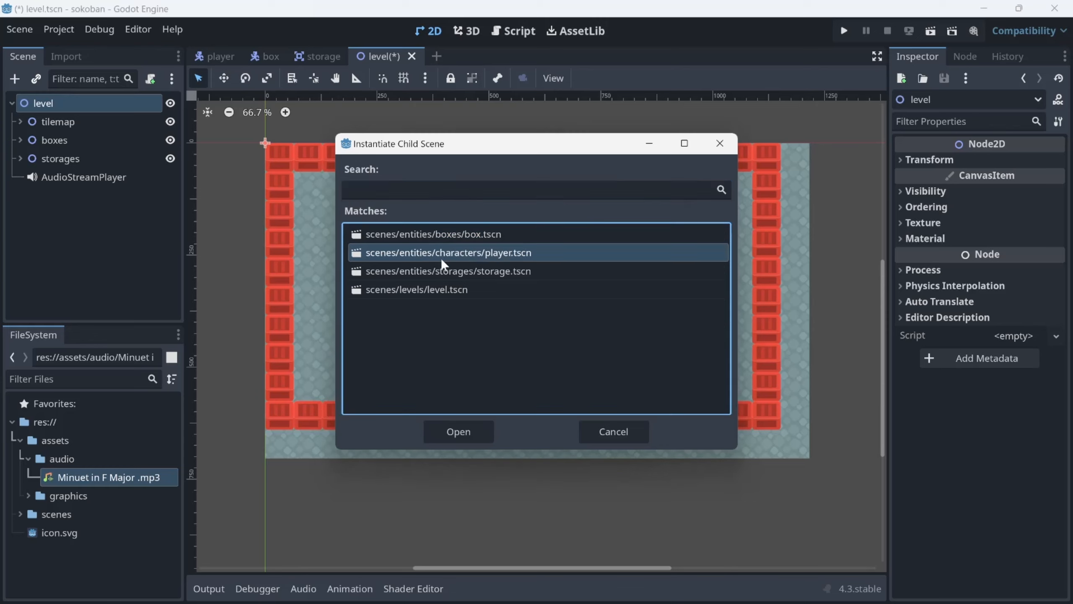
left_click_drag(64, 204, 50, 175)
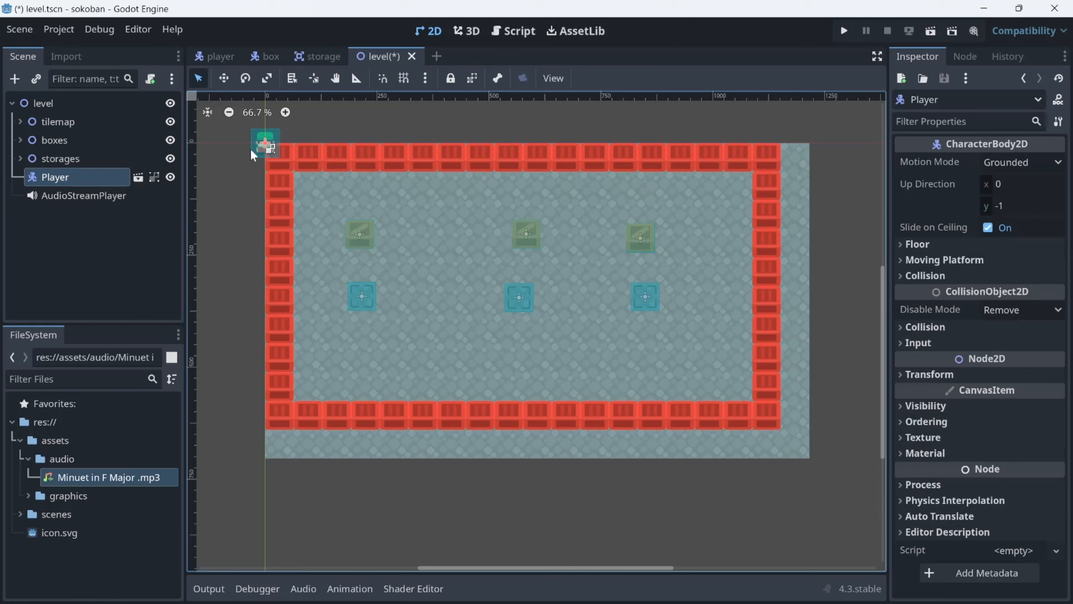
left_click_drag(265, 157, 525, 360)
Run the current level scene to check the layout of boxes, storages and player.
left_click(931, 32)
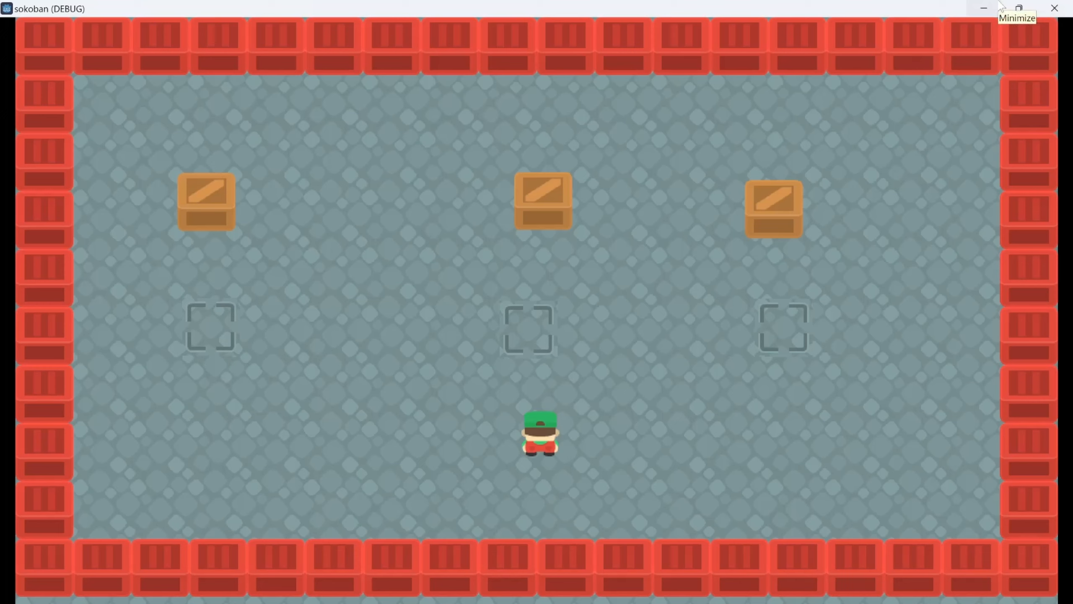
mouse_move(1036, 9)
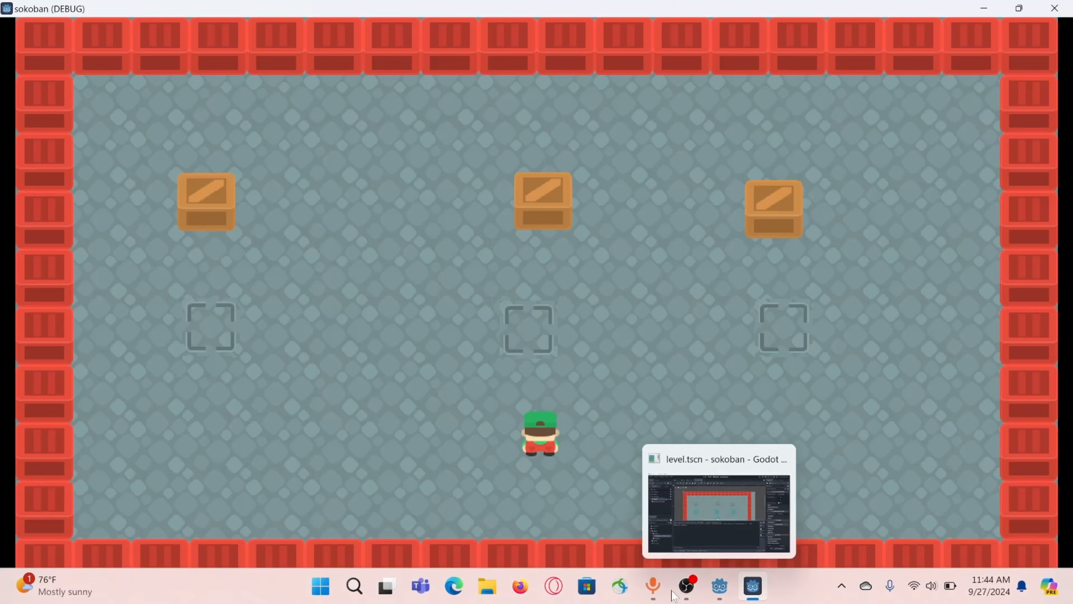
left_click(688, 598)
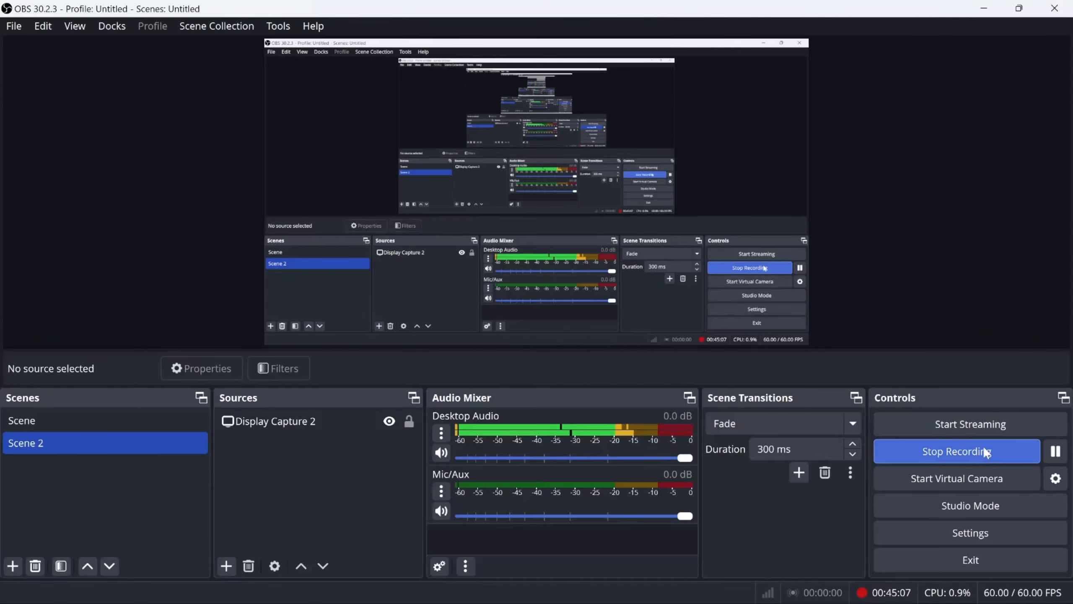
left_click(970, 450)
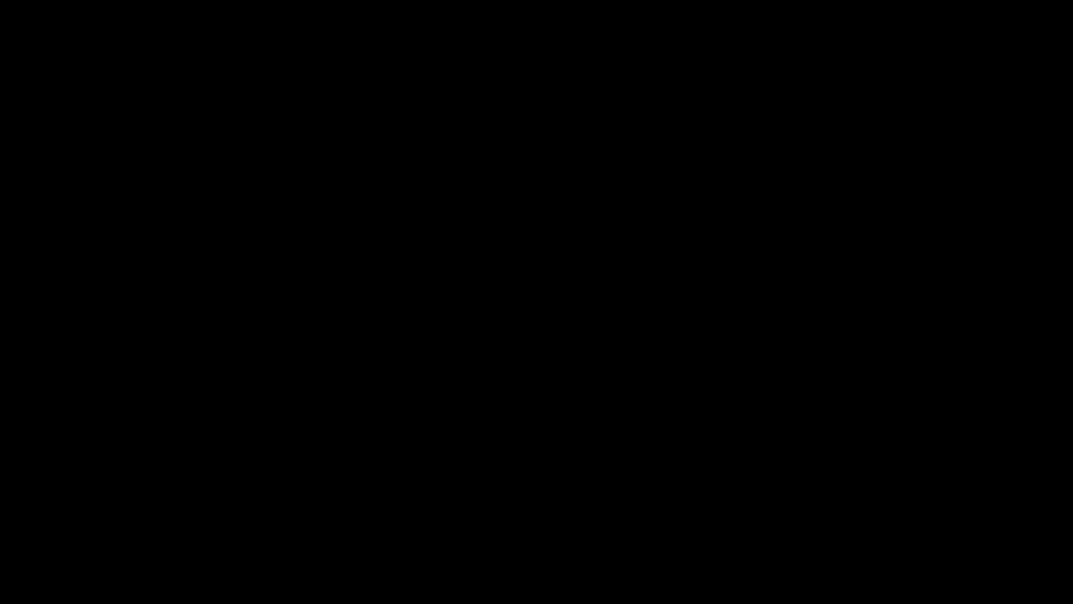